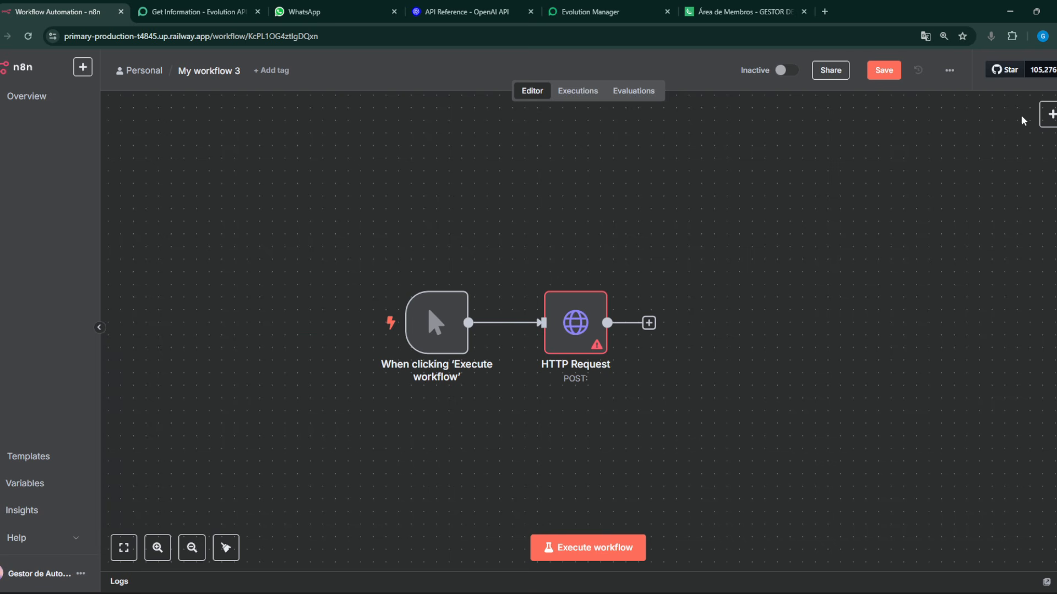
click(1049, 114)
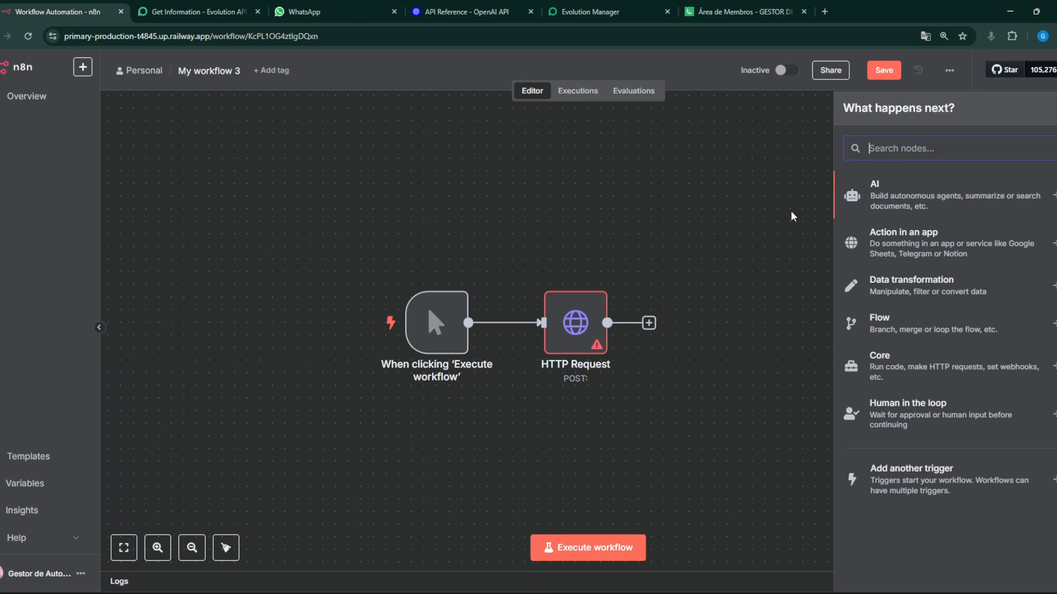
click(718, 197)
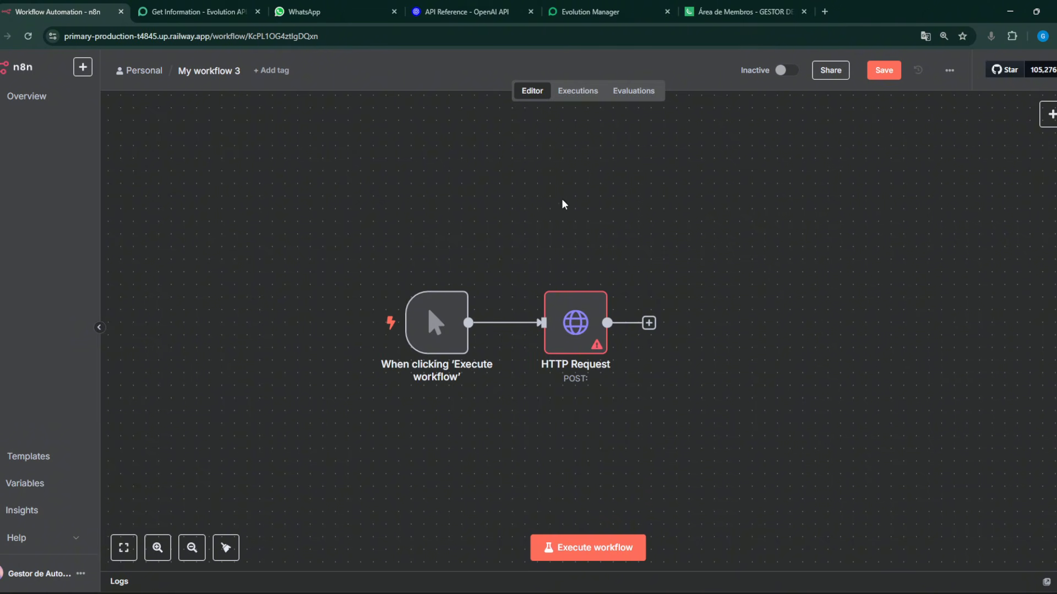
drag(563, 204, 552, 181)
click(1049, 114)
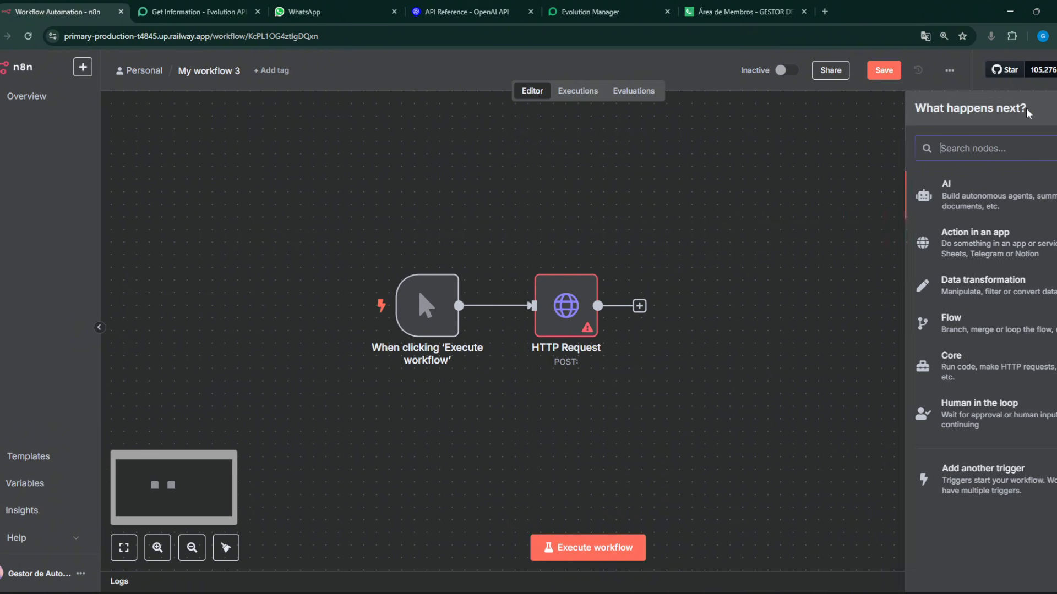
Add a new HTTP Request node connected after the existing HTTP Request node, and return to the canvas
mouse_move(567, 310)
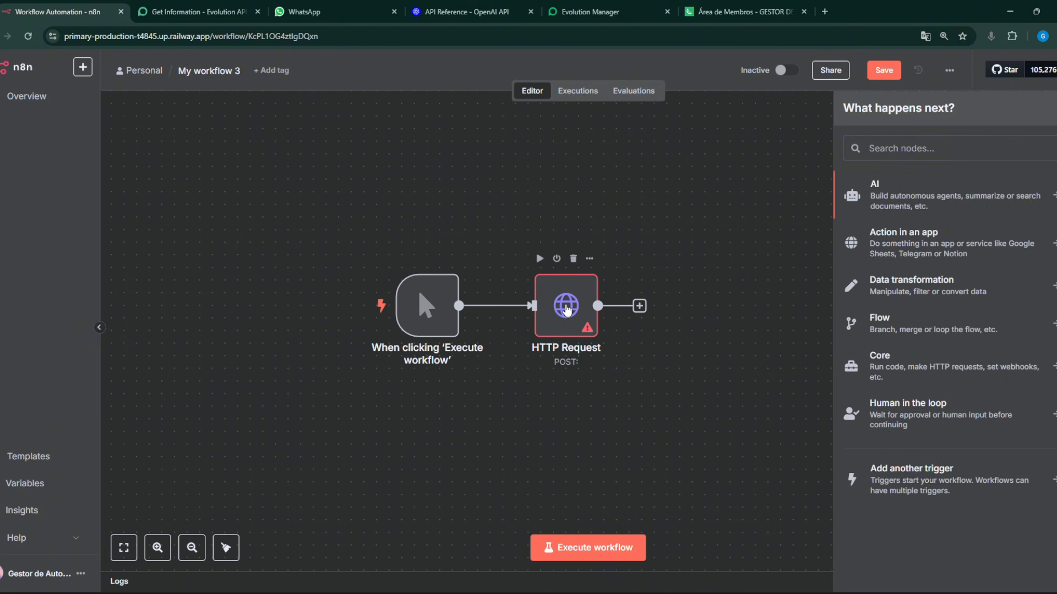
mouse_move(567, 310)
mouse_down()
mouse_move(605, 283)
mouse_move(576, 297)
mouse_move(582, 323)
mouse_move(567, 310)
mouse_up()
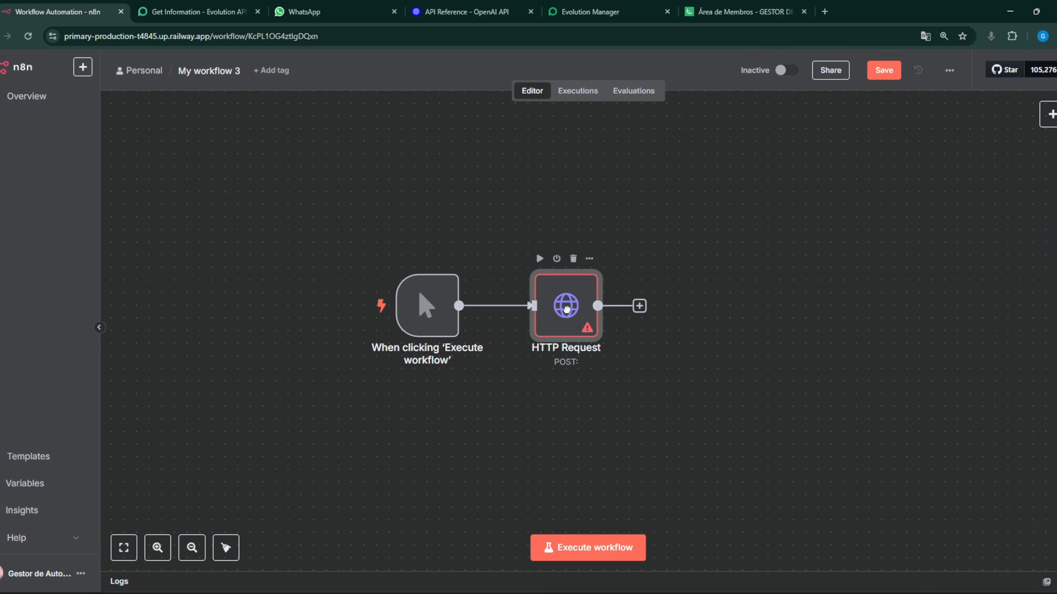
click(1049, 115)
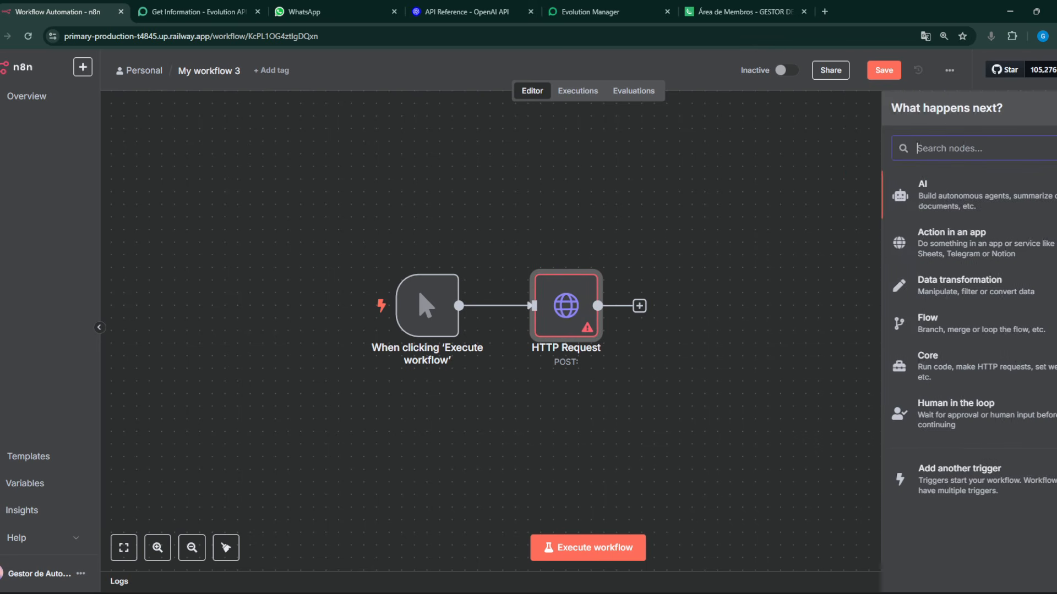
text(htt)
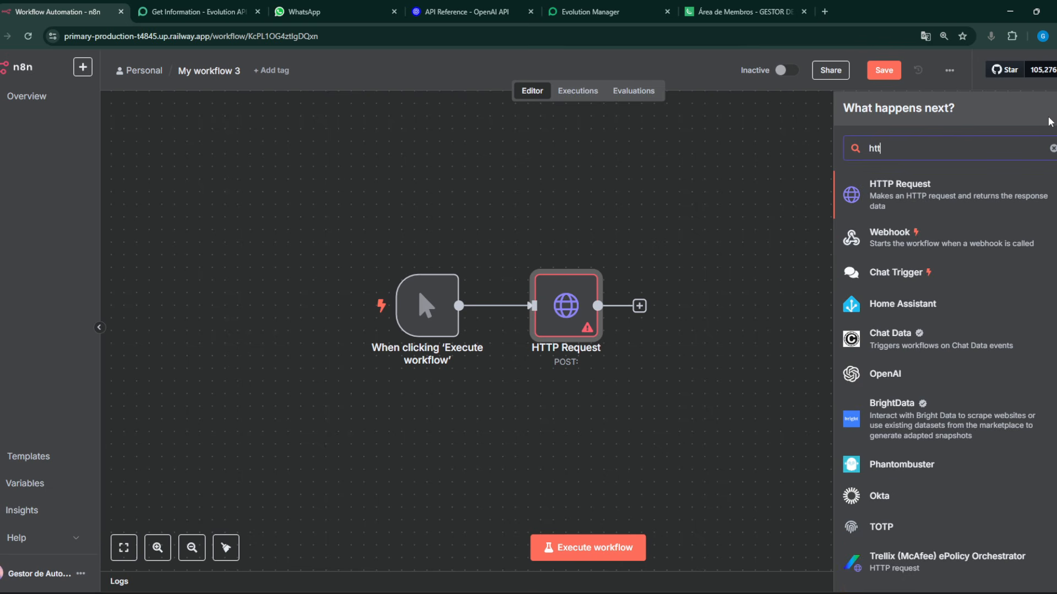
click(879, 201)
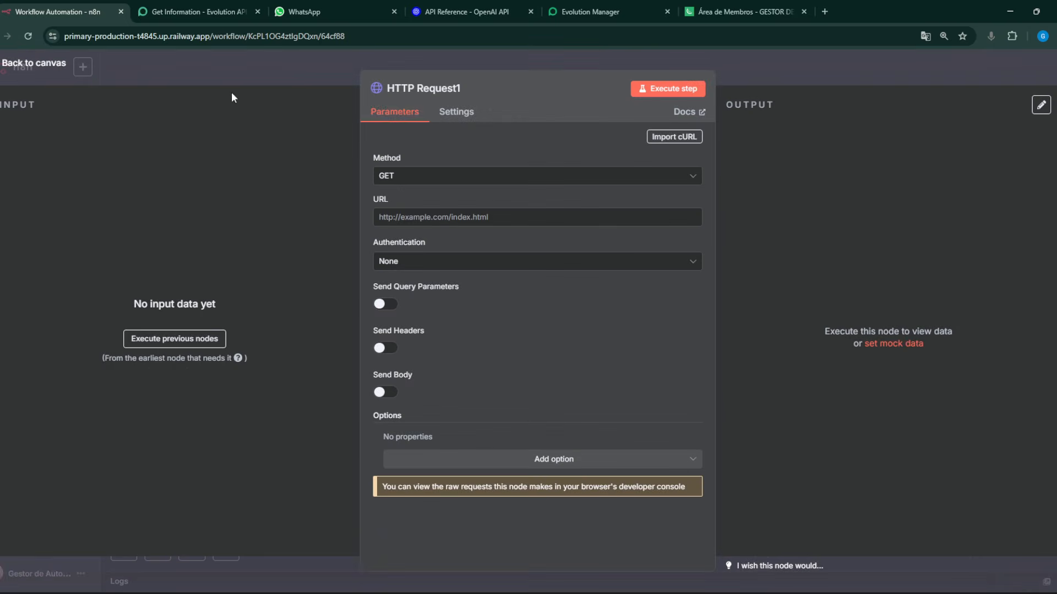
click(47, 65)
Delete the original HTTP Request node and place the new one in its spot beside the manual trigger
click(570, 312)
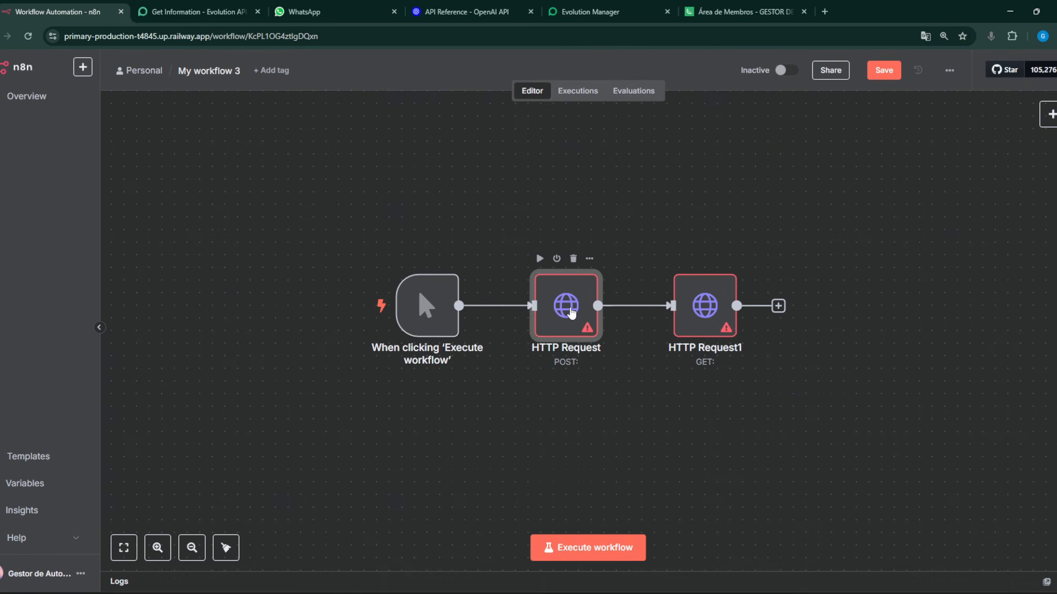
key(Delete)
drag(700, 310, 561, 313)
drag(661, 380, 634, 377)
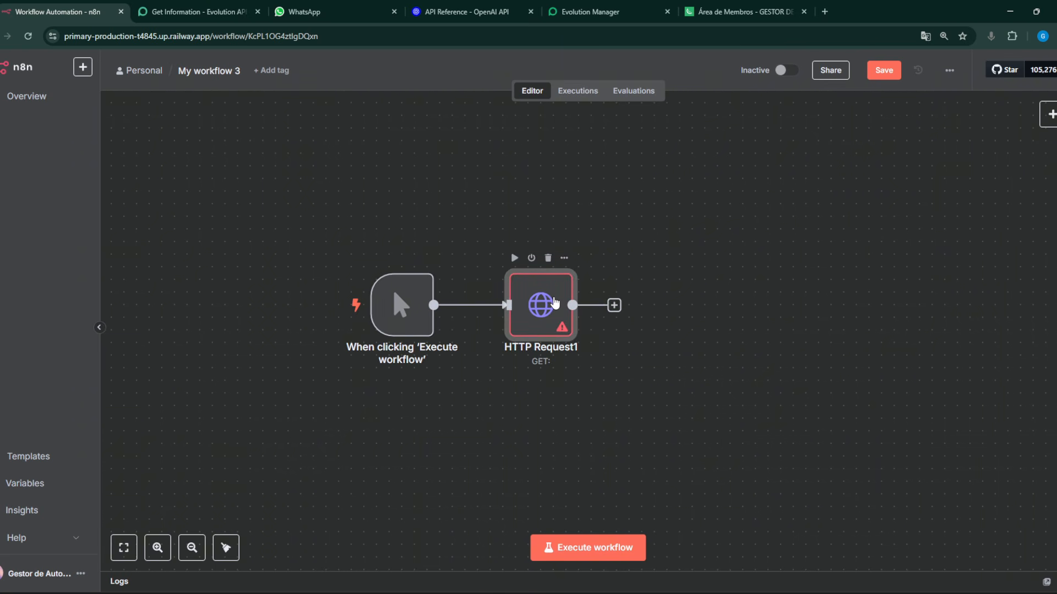
Open the HTTP Request node's parameters and look through the available request methods, keeping GET
double_click(554, 301)
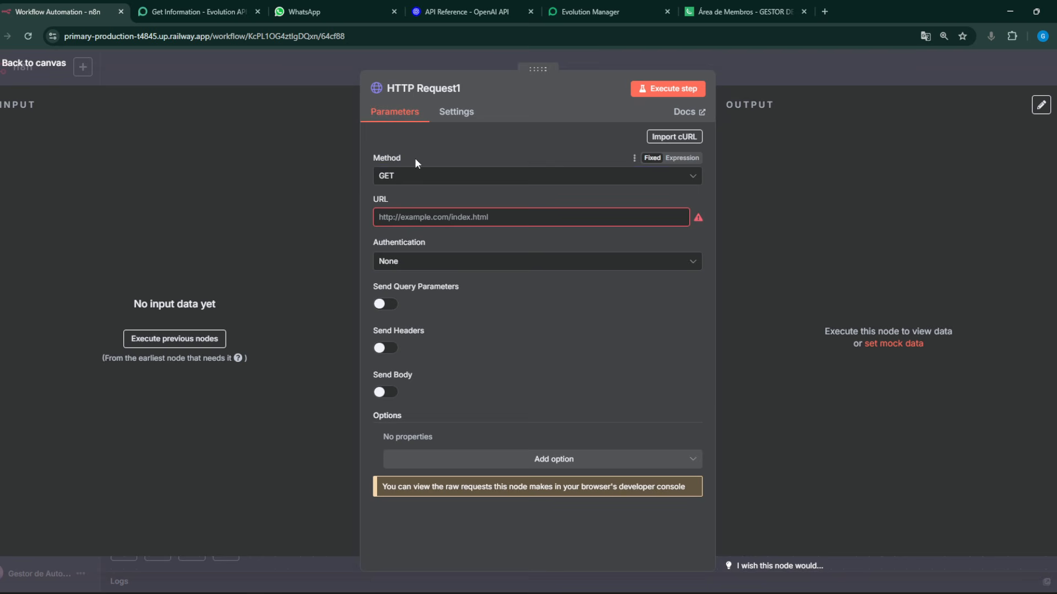
click(414, 176)
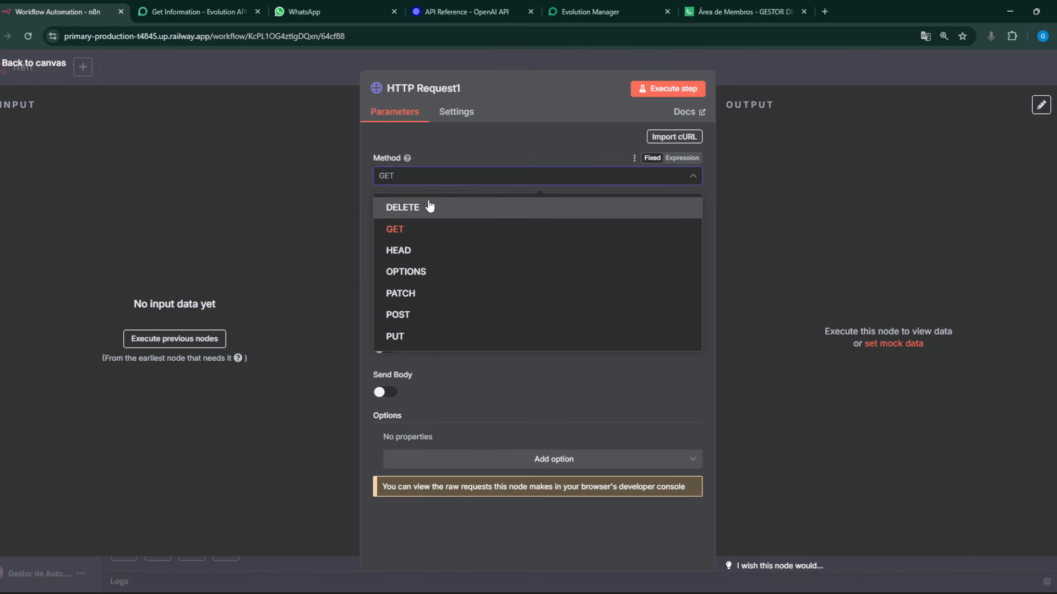
click(481, 148)
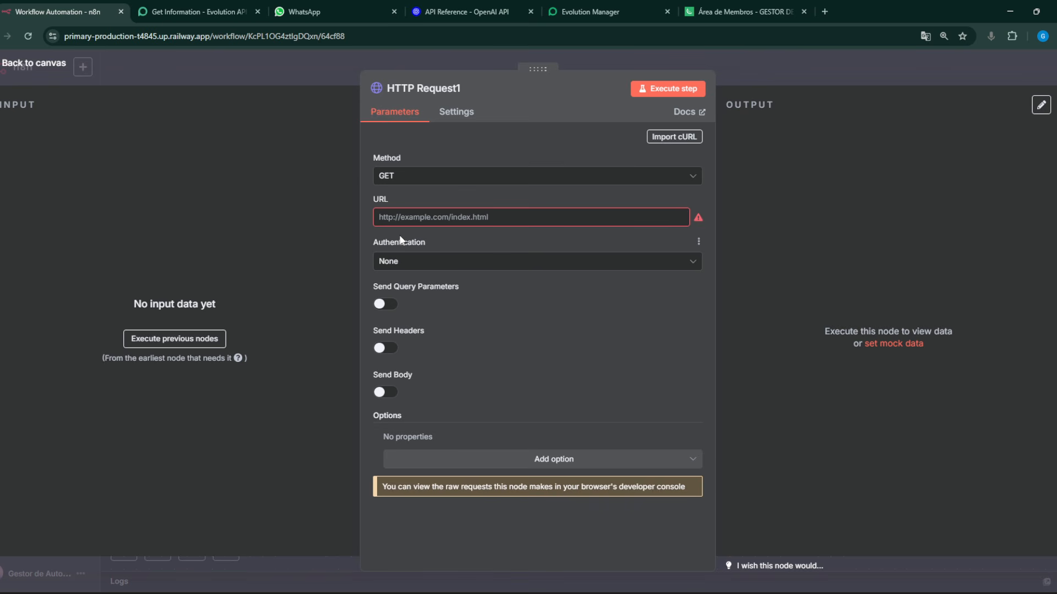
View the OpenAI Create image reference and the Evolution API Send Plain Text page, returning to the n8n workflow
click(468, 11)
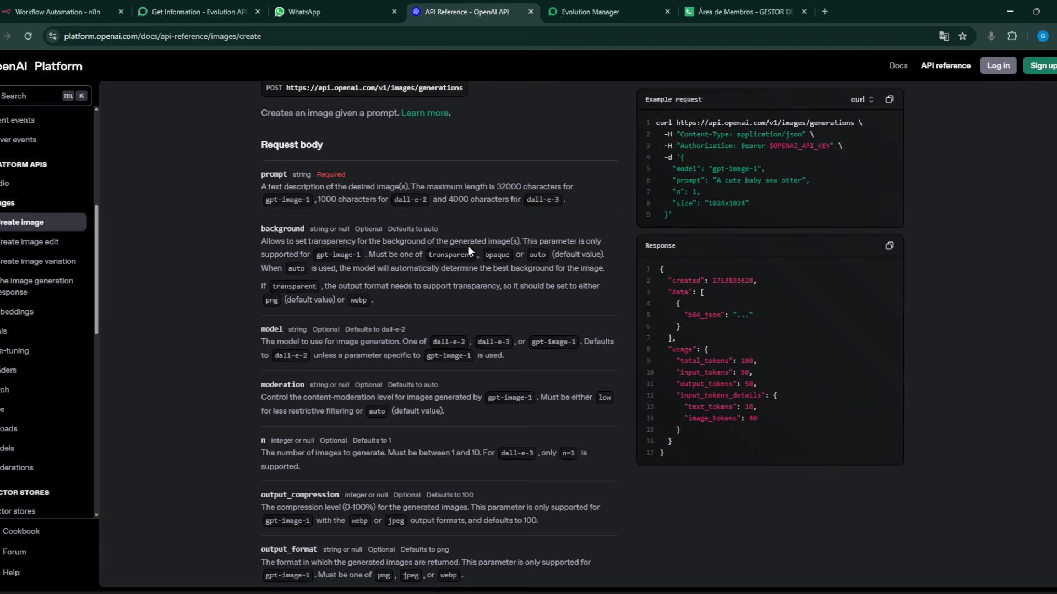
scroll(599, 236, up, 4)
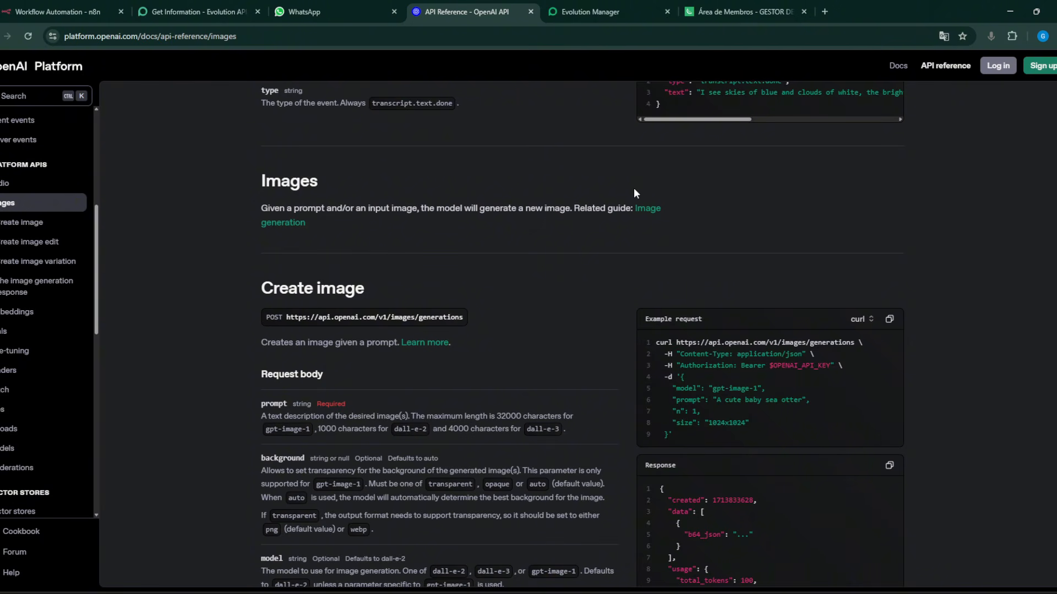
click(198, 12)
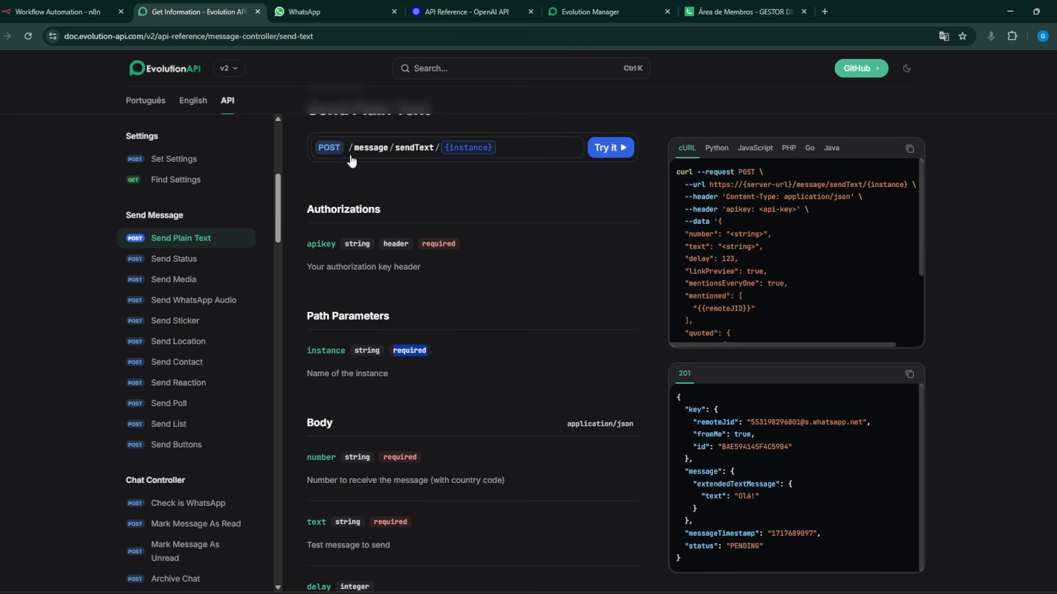
key(ctrl+shift+Tab)
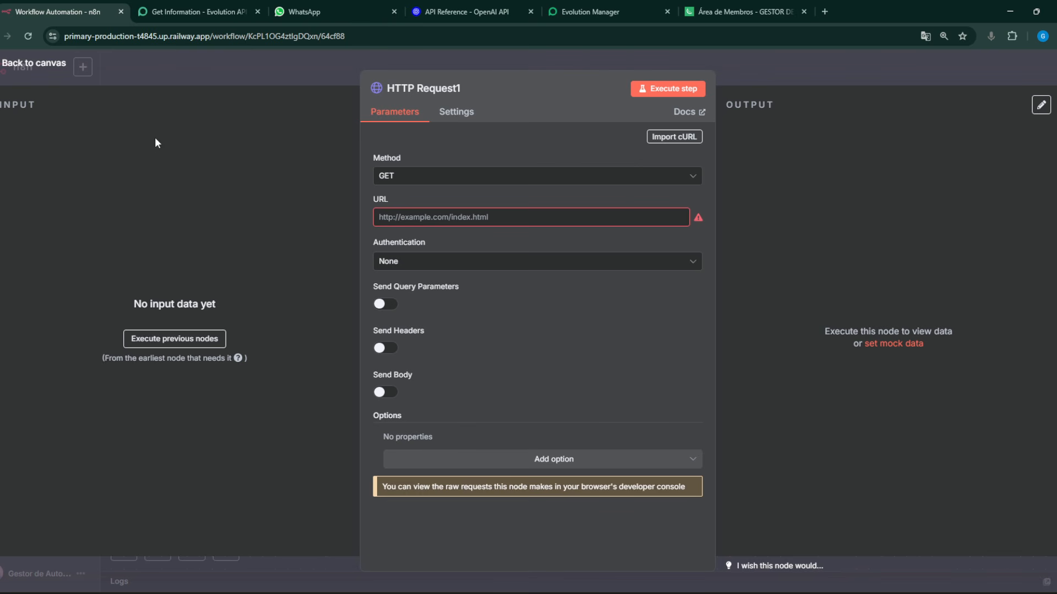
click(14, 65)
mouse_move(539, 312)
mouse_down()
mouse_move(522, 260)
mouse_move(546, 324)
mouse_move(529, 314)
mouse_up()
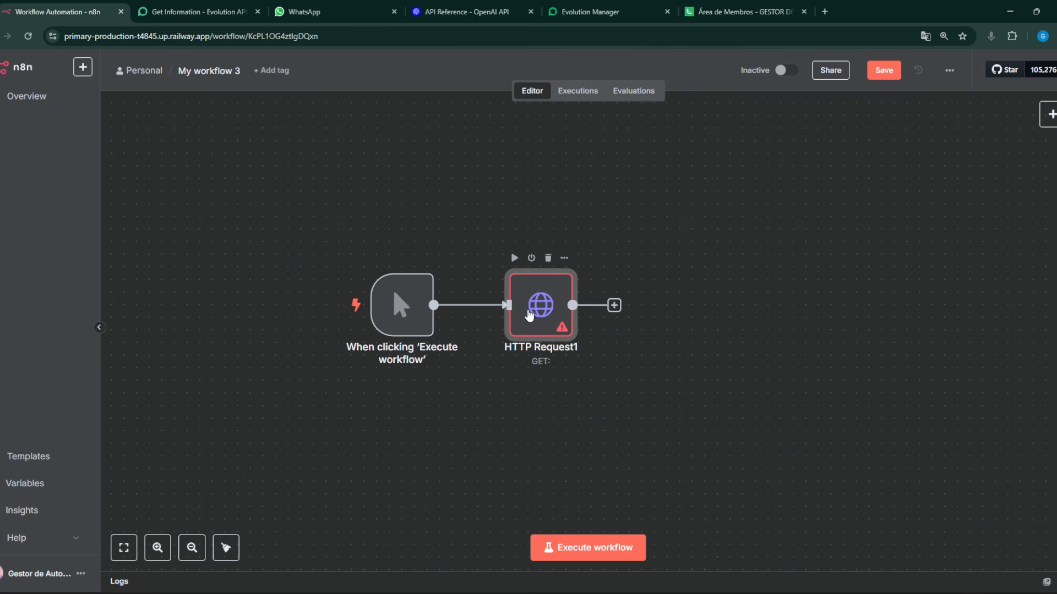
key(ctrl+Tab)
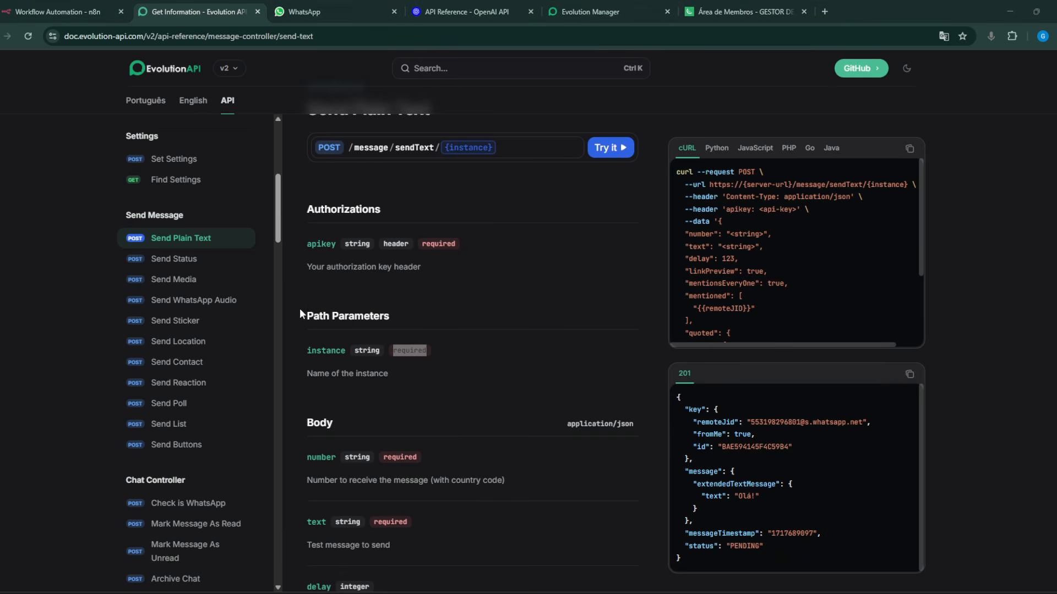
click(72, 12)
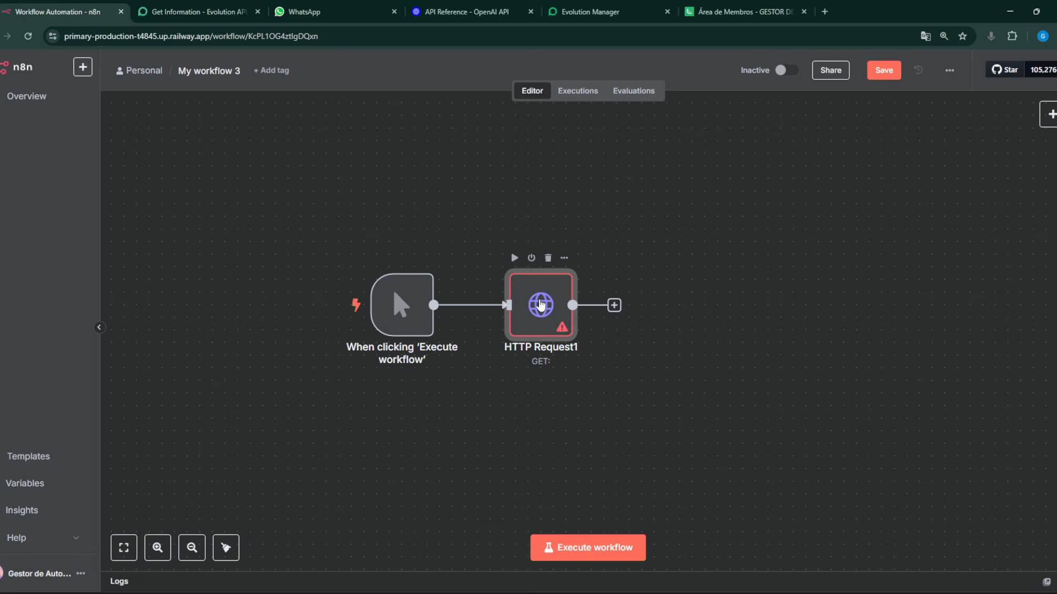
double_click(540, 305)
Review the Evolution API endpoint list and OpenAI's Create image parameters, and return to the HTTP Request node in n8n
click(209, 11)
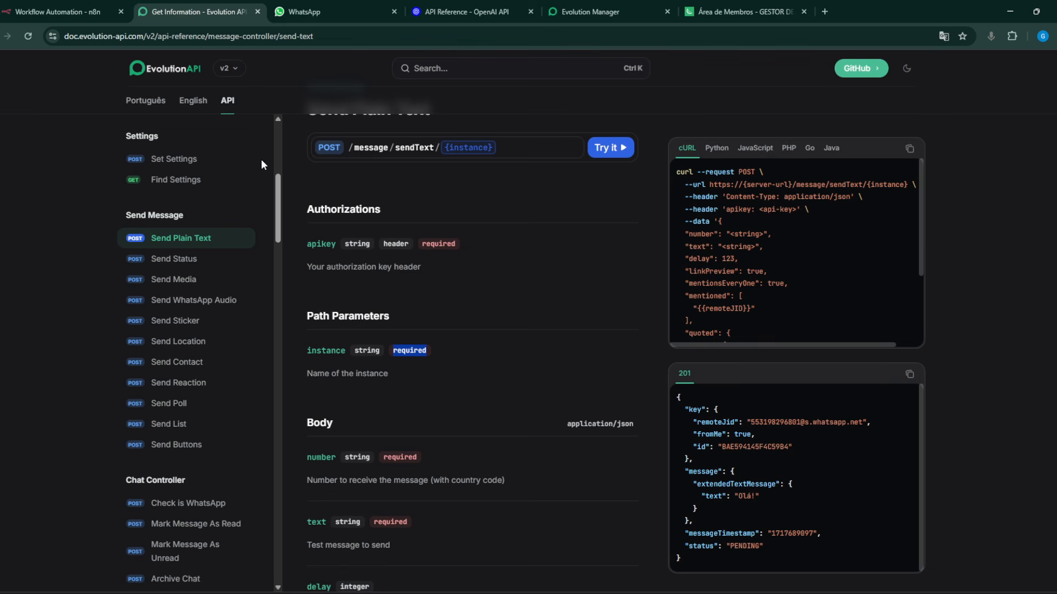
scroll(230, 252, up, 4)
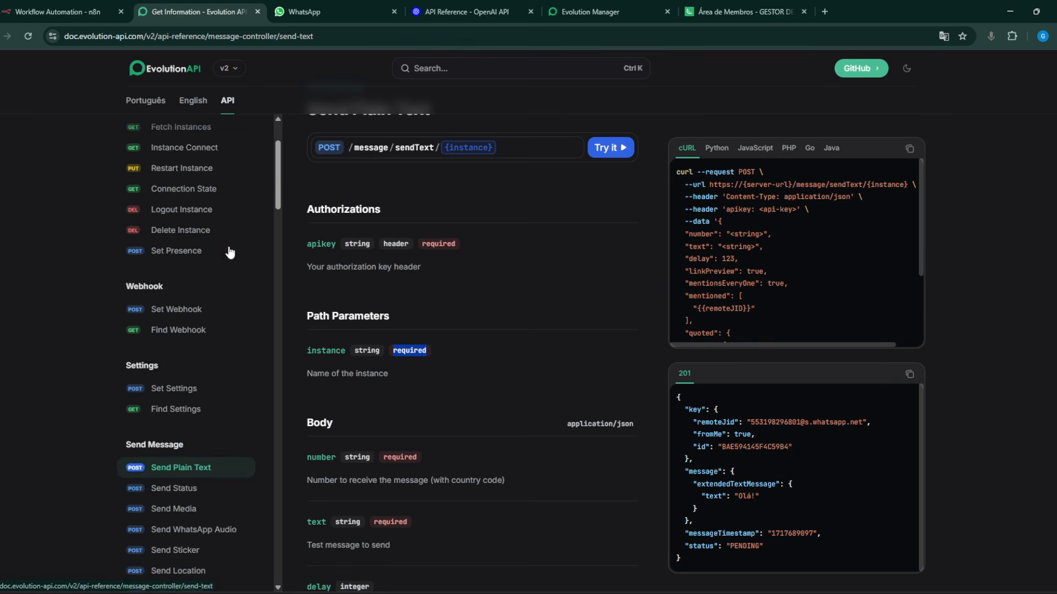
scroll(233, 256, up, 3)
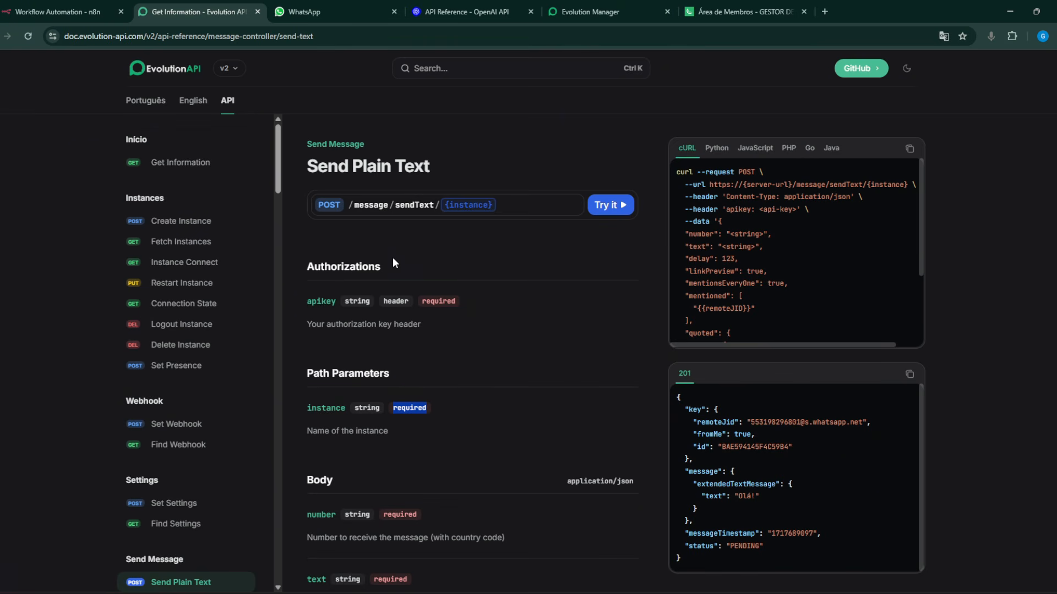
click(467, 11)
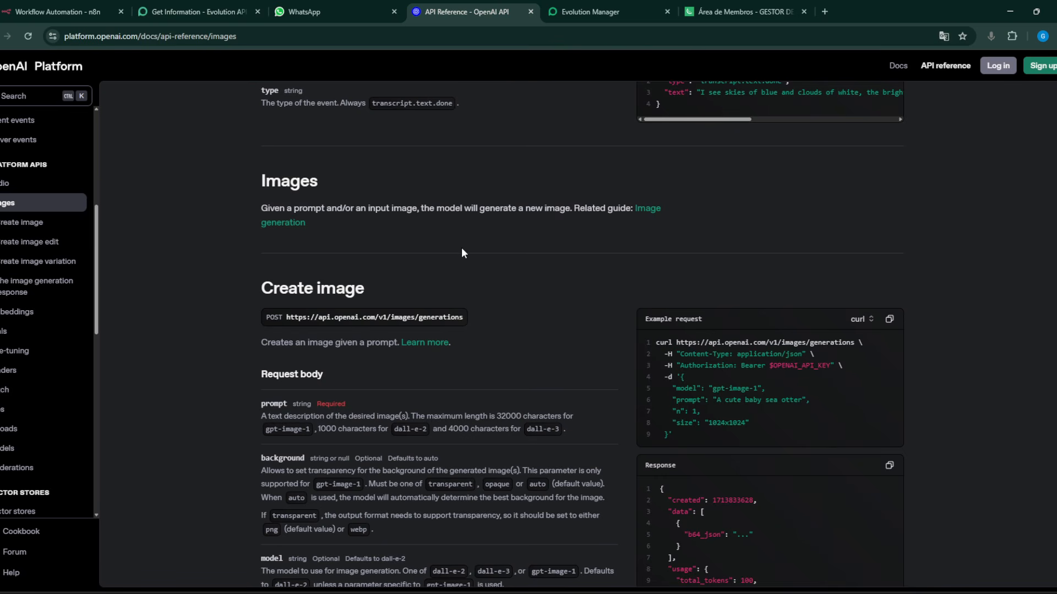
scroll(462, 253, down, 10)
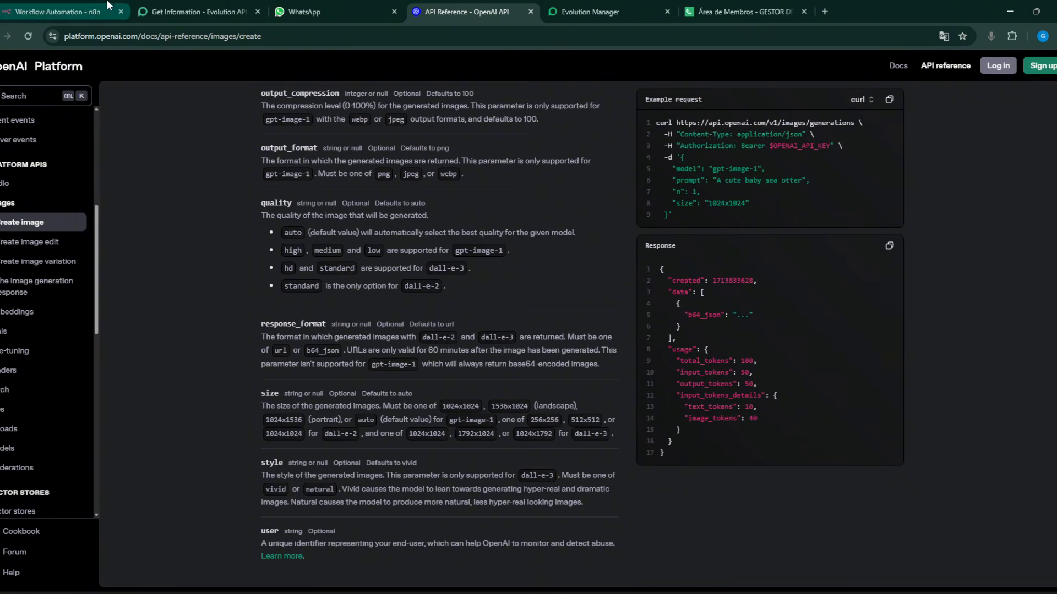
click(58, 12)
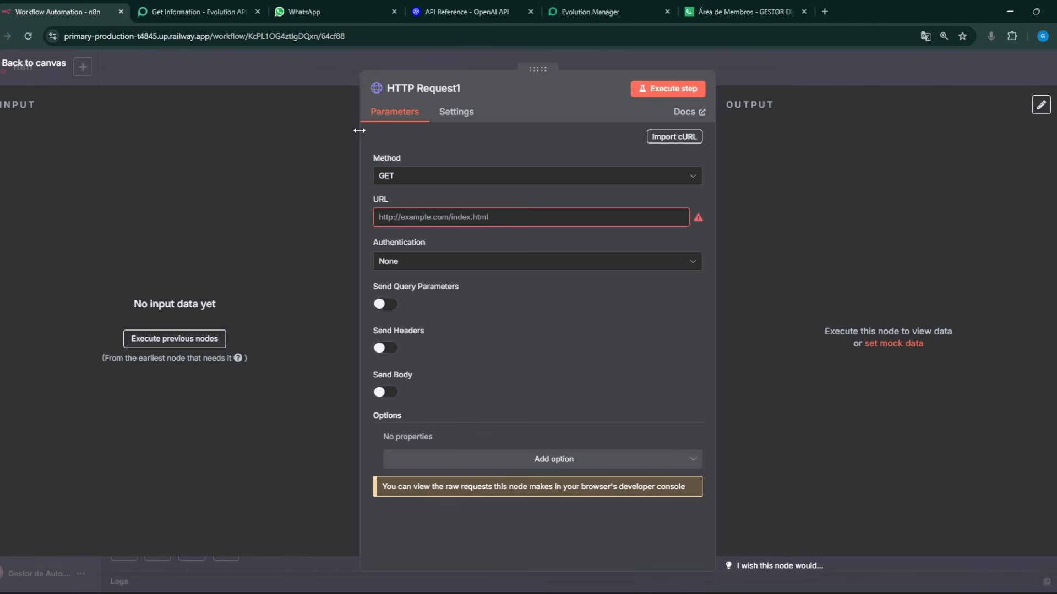
Browse the endpoint lists in the Evolution API and OpenAI documentation, including the Group Controller and Images sections
click(249, 13)
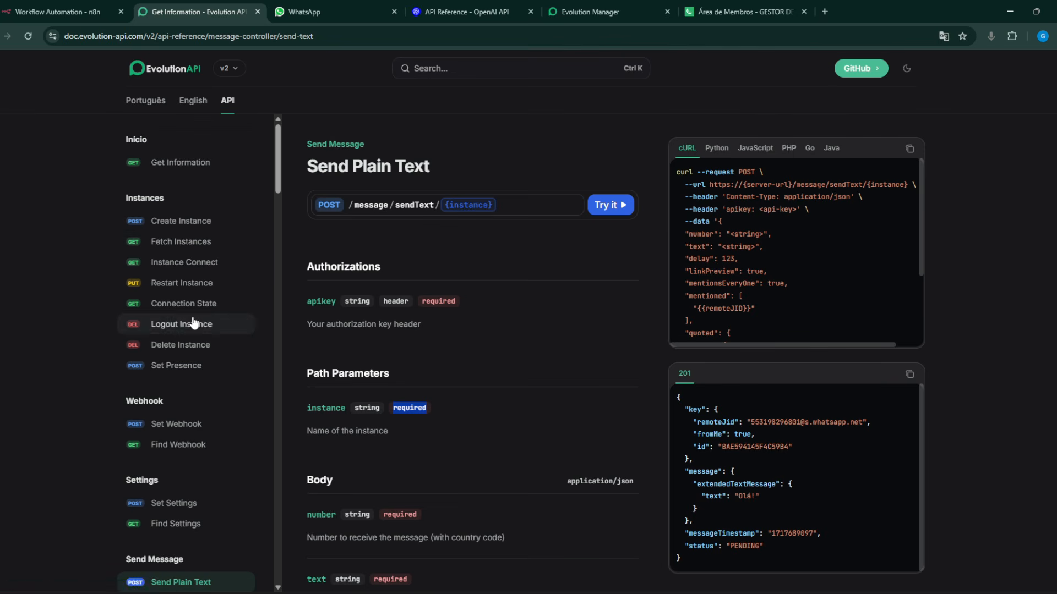
scroll(196, 309, down, 15)
scroll(192, 330, down, 5)
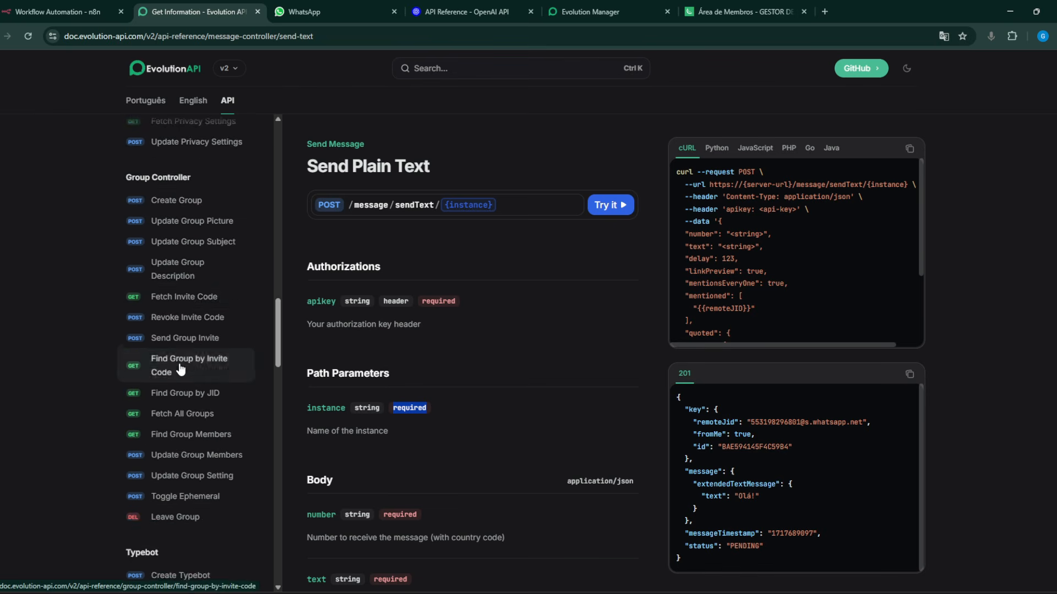
scroll(183, 361, up, 12)
click(443, 17)
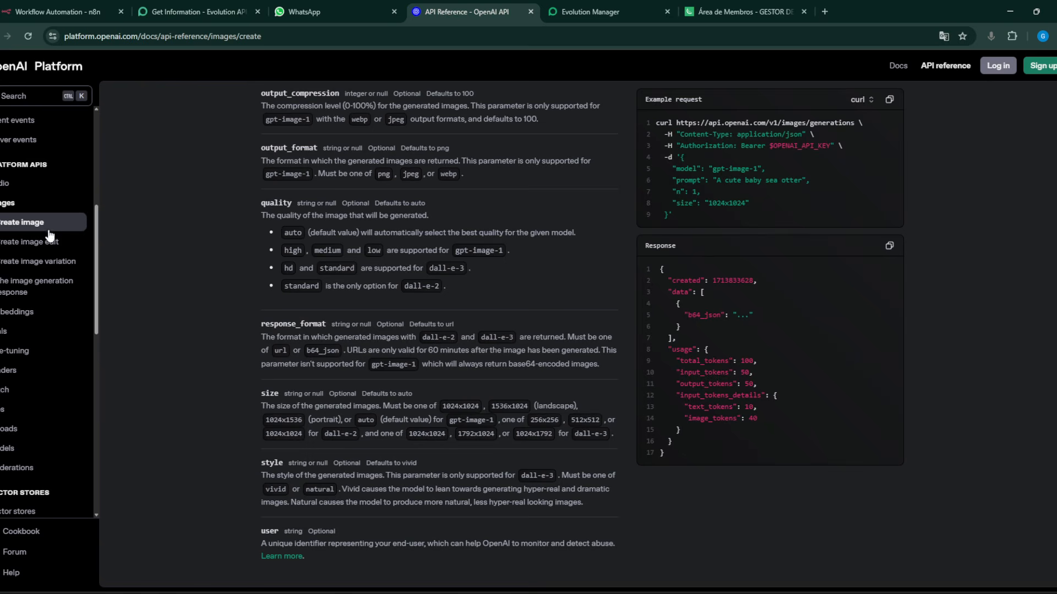
scroll(50, 236, down, 7)
scroll(38, 327, up, 5)
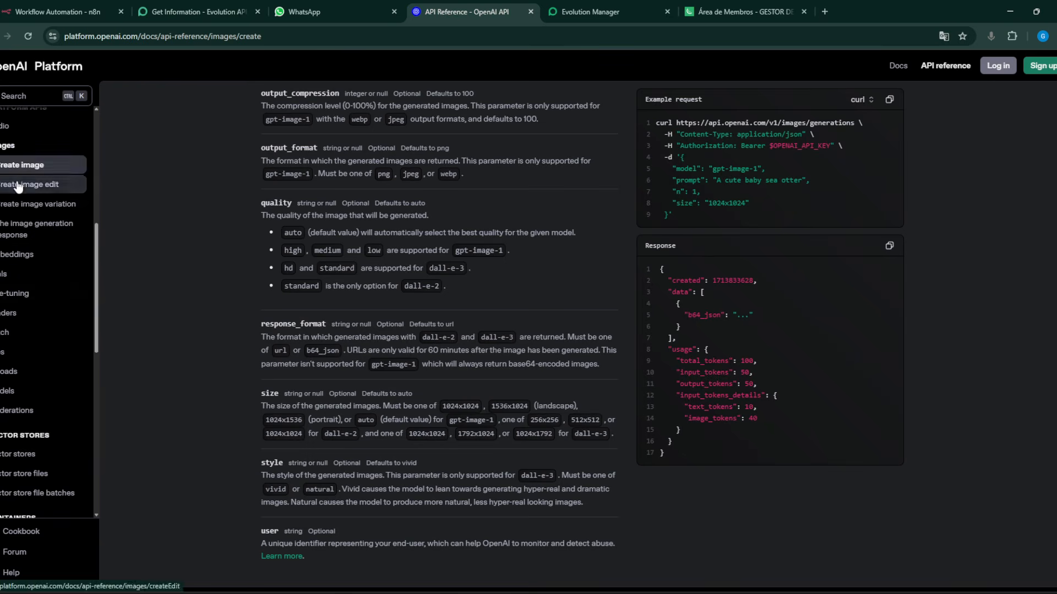
Compare the request body parameters of Evolution API's Send Plain Text with those of OpenAI's Create image
click(193, 11)
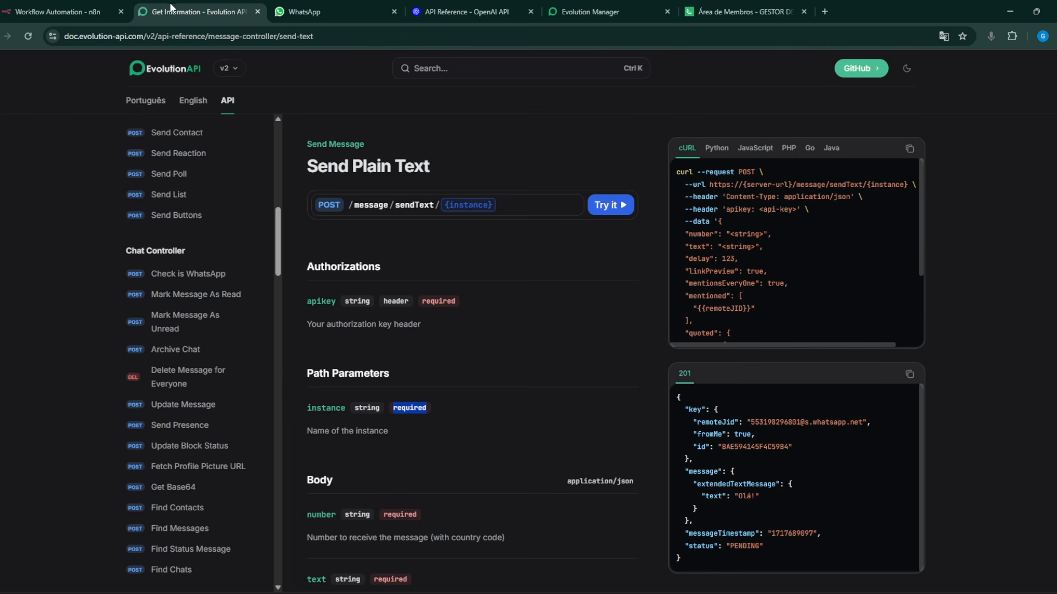
scroll(201, 284, up, 1)
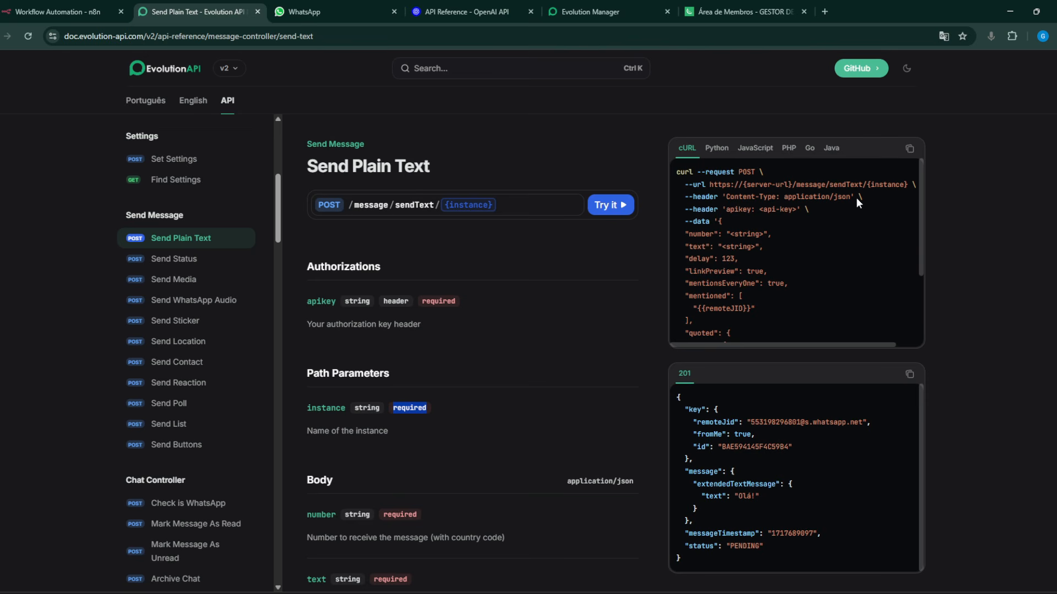
scroll(368, 312, down, 2)
scroll(368, 312, down, 3)
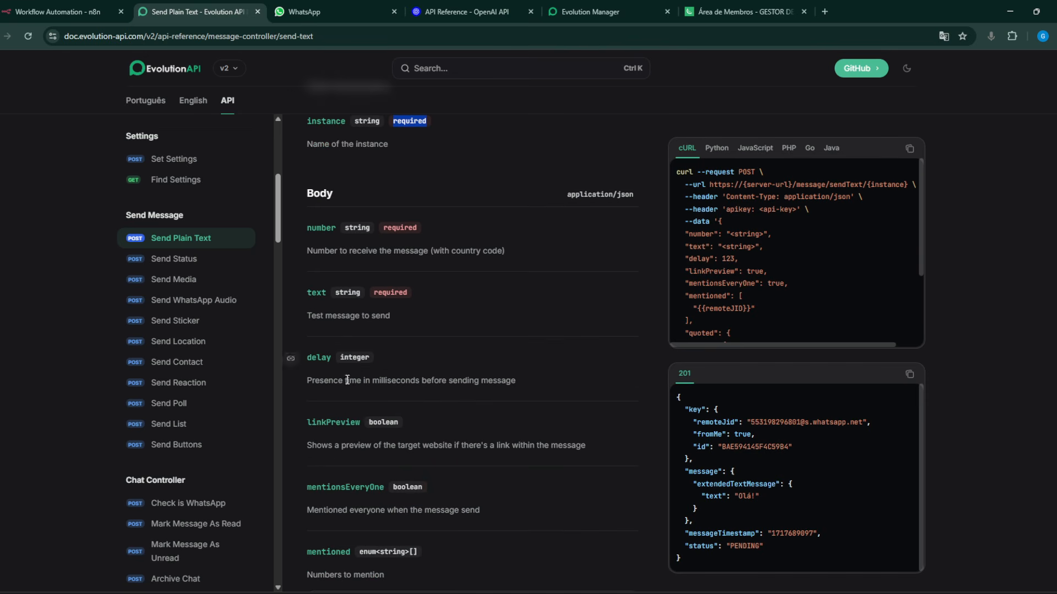
scroll(444, 311, up, 2)
click(467, 11)
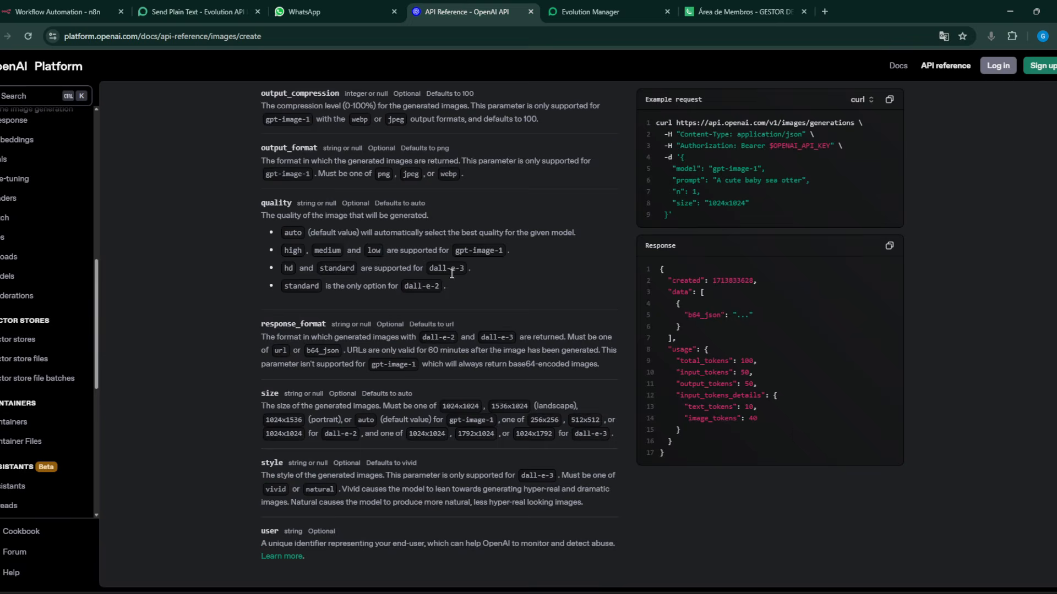
scroll(726, 259, up, 8)
scroll(301, 345, down, 2)
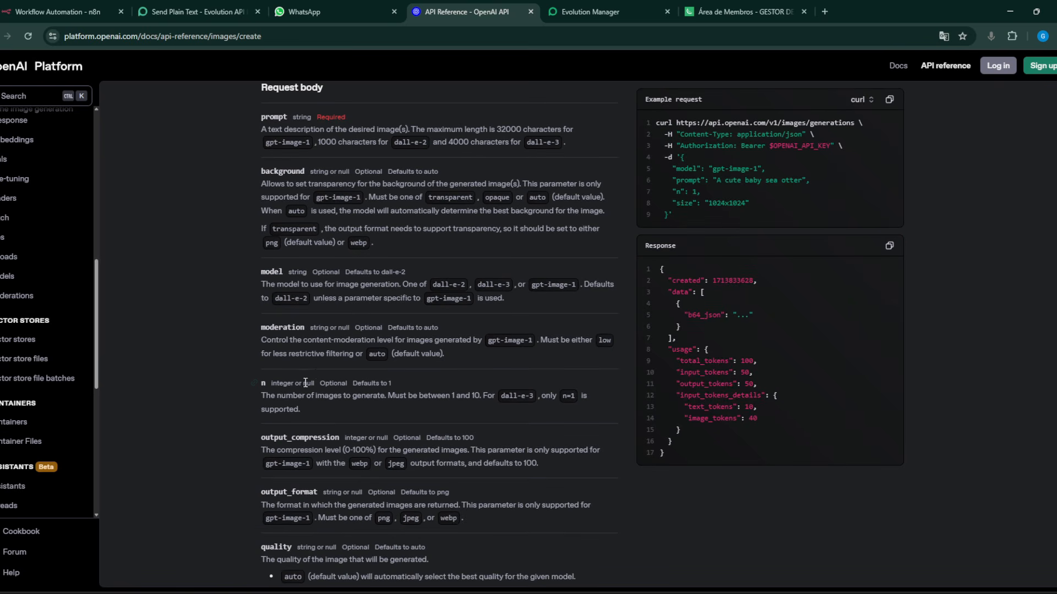
Search the web for "evolution api documentation" and open the Evolution API Documentation introduction page
click(198, 12)
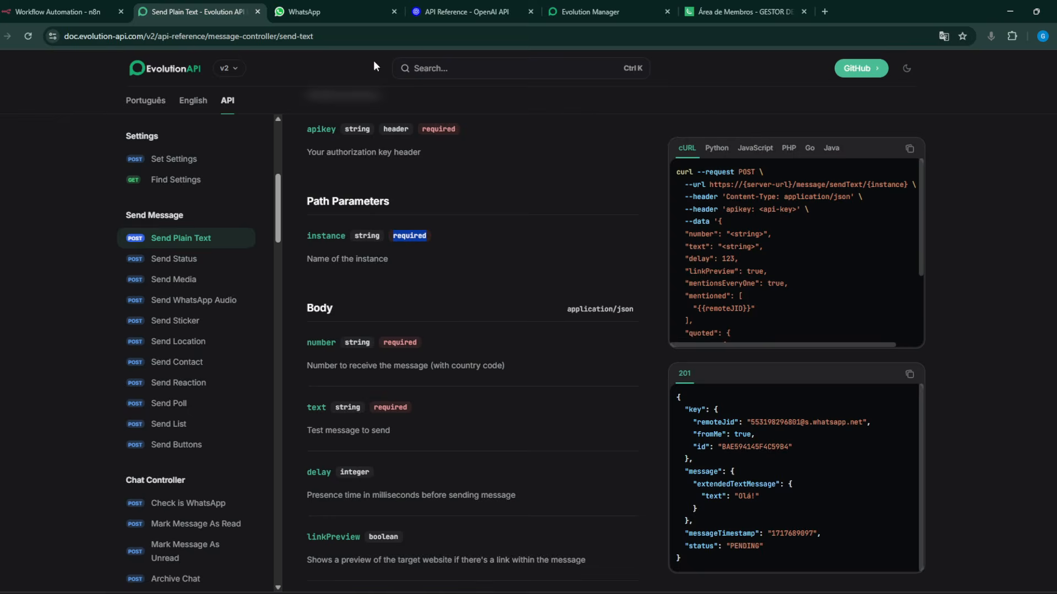
click(466, 12)
click(198, 12)
click(352, 39)
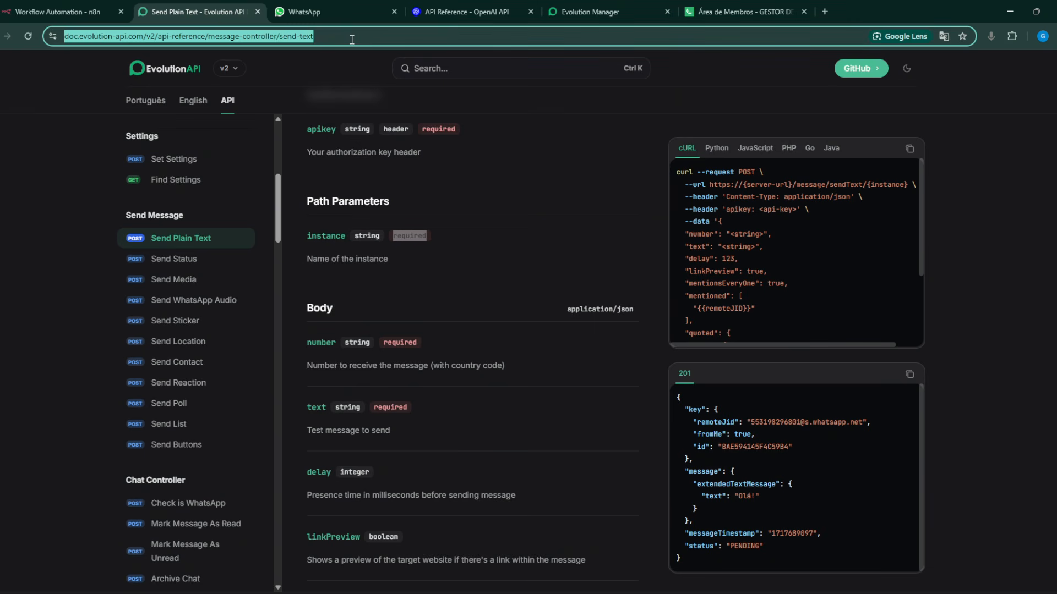
text(evolution)
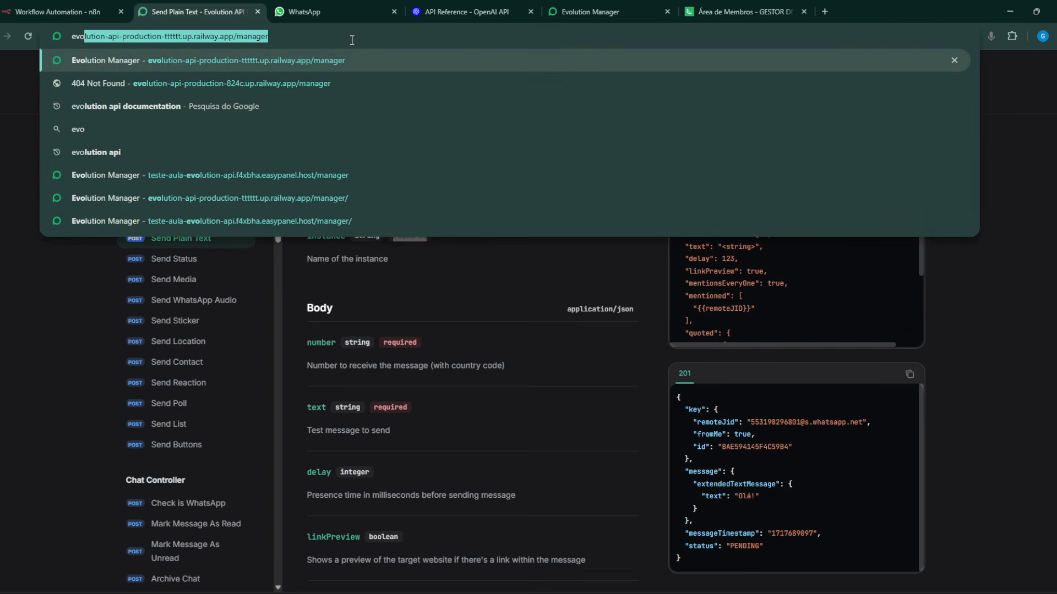
text( api)
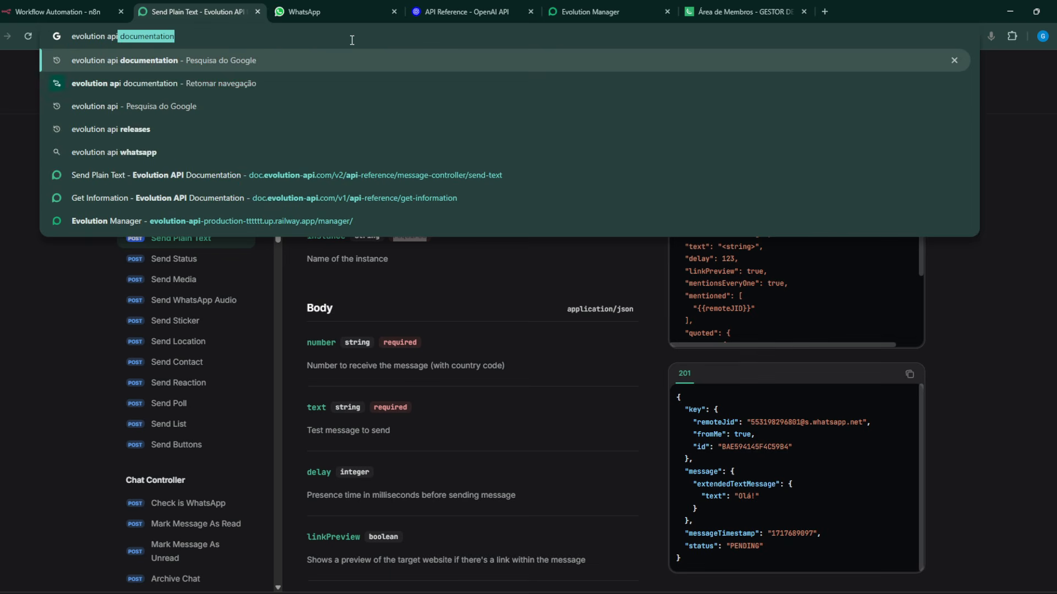
key(Return)
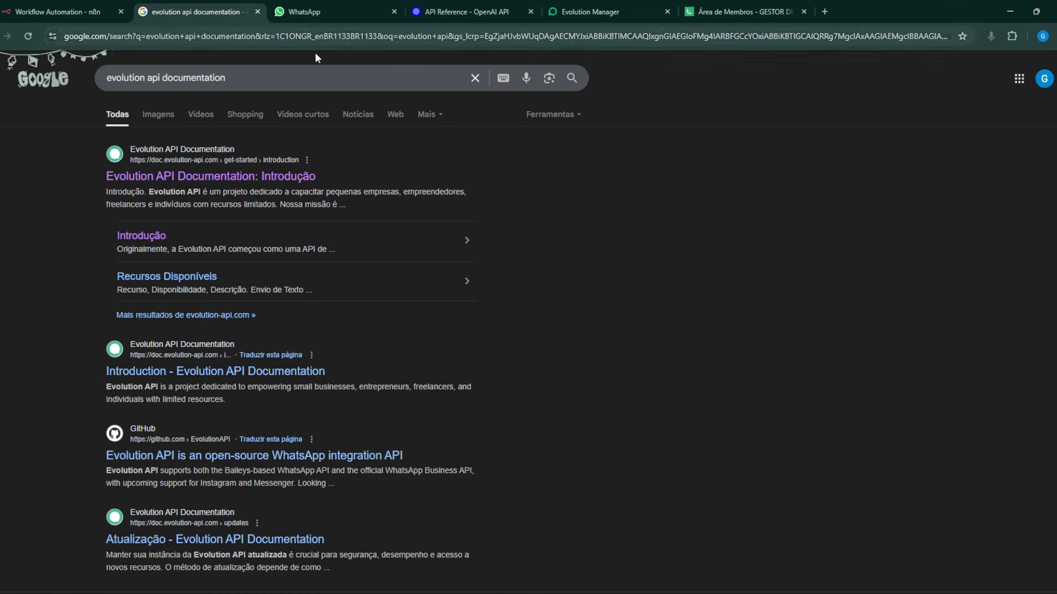
click(207, 177)
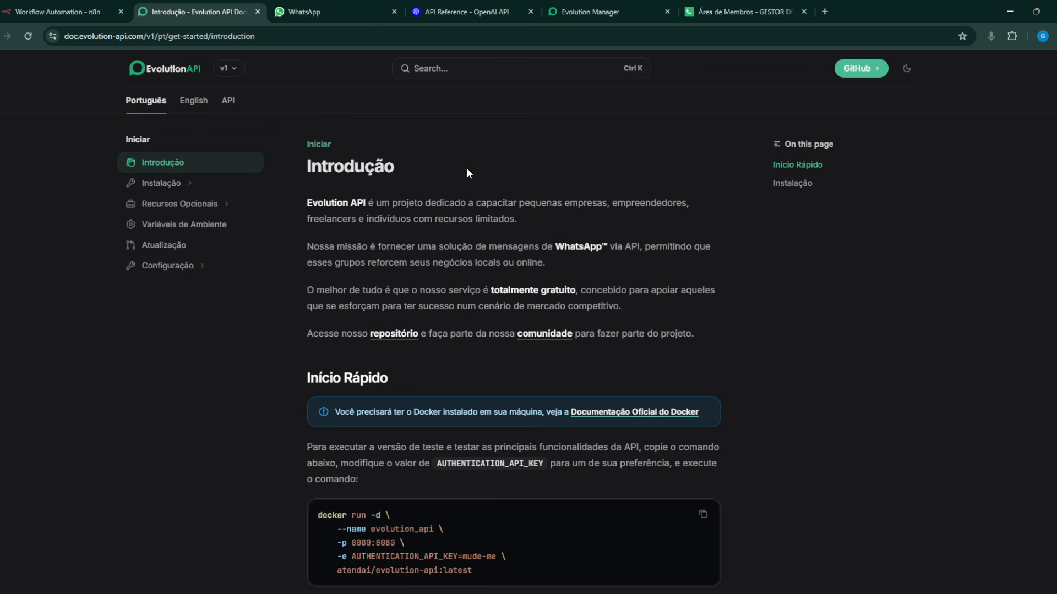
Open the Evolution API documentation's API reference and switch it to version v2
click(227, 101)
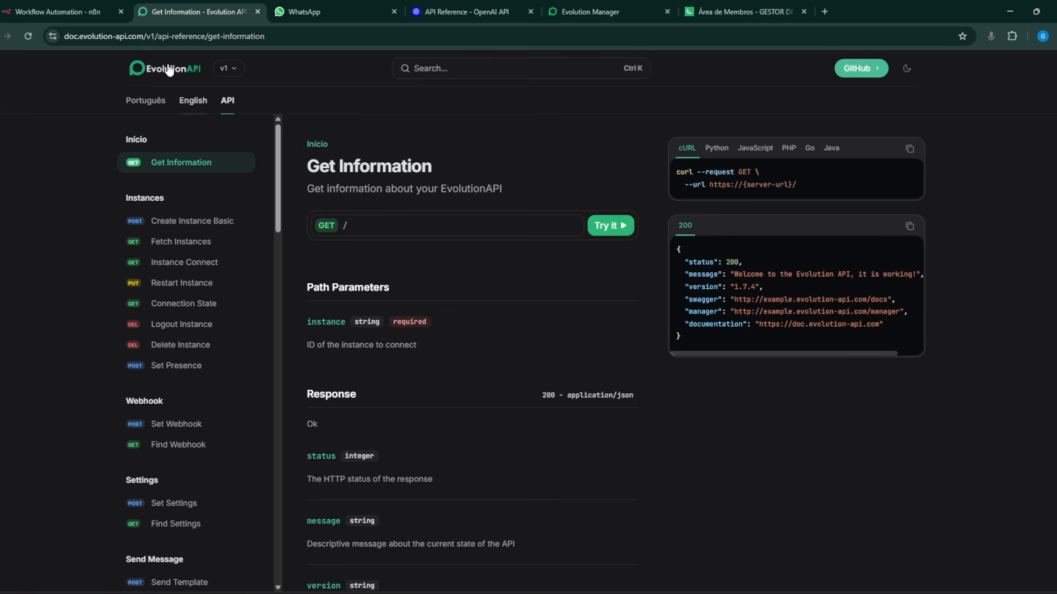
click(224, 69)
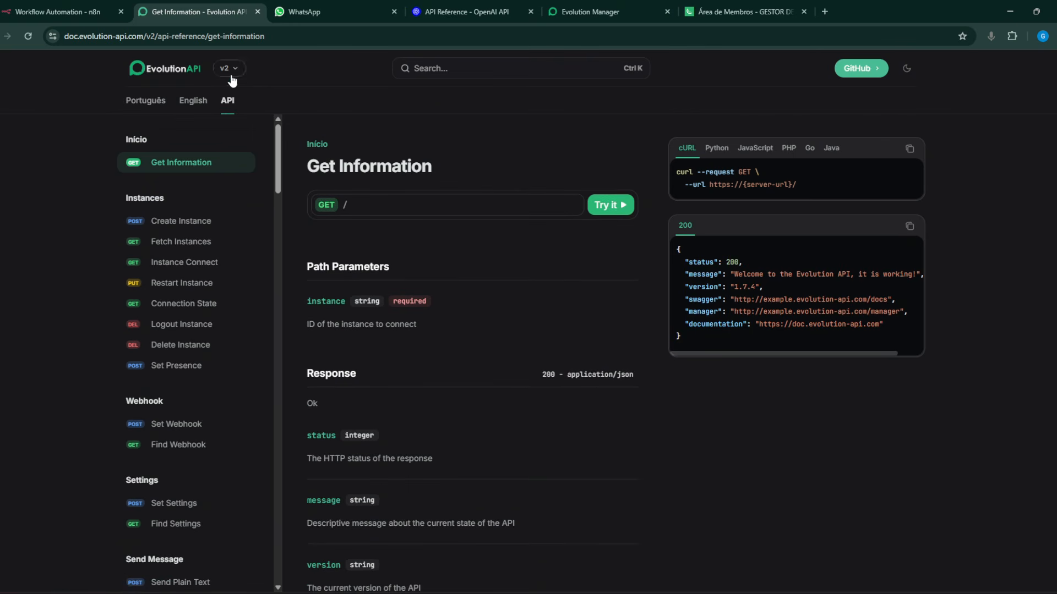
click(426, 11)
click(158, 7)
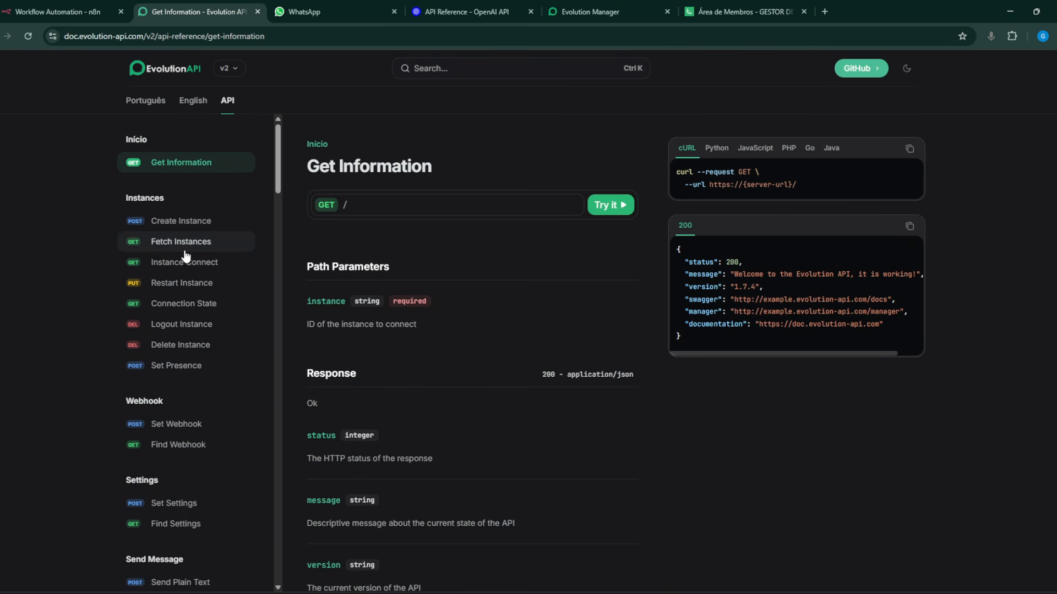
Return to the n8n workflow canvas, search the nodes for "evo" and open the Evolution API node details
click(61, 11)
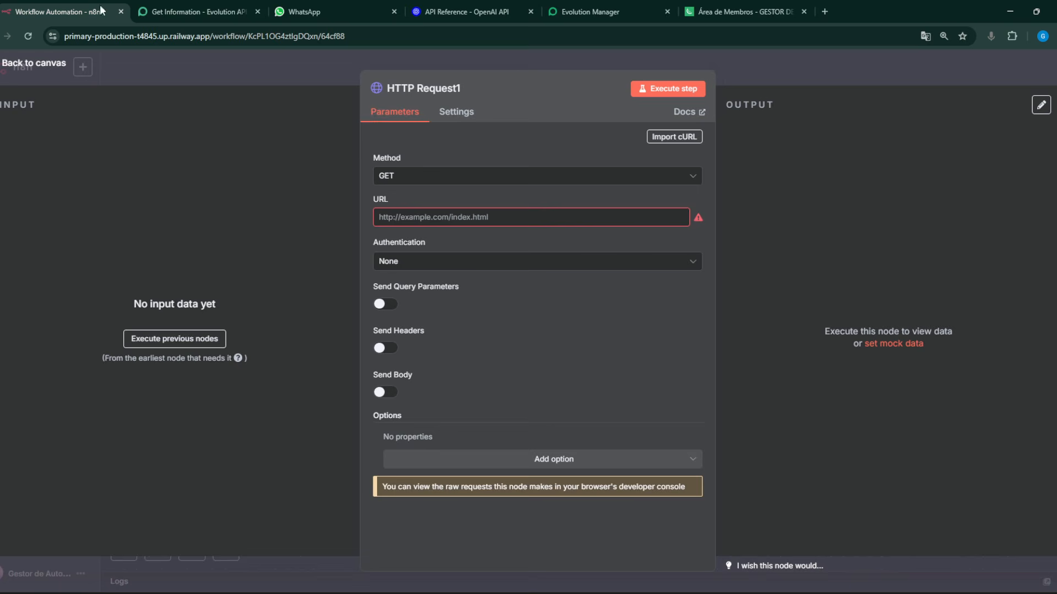
click(34, 63)
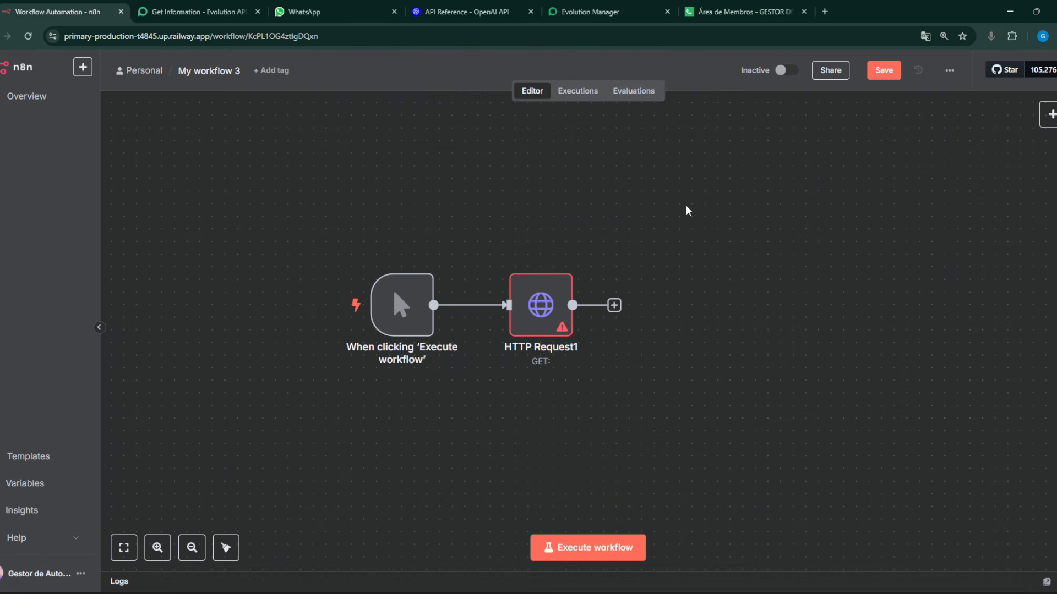
click(1050, 114)
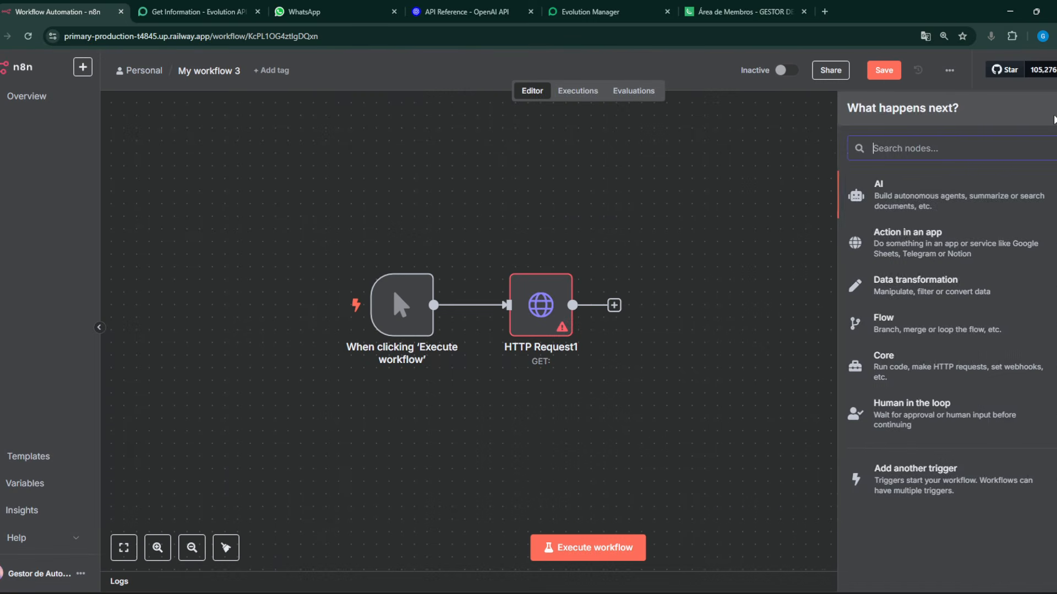
text(evo)
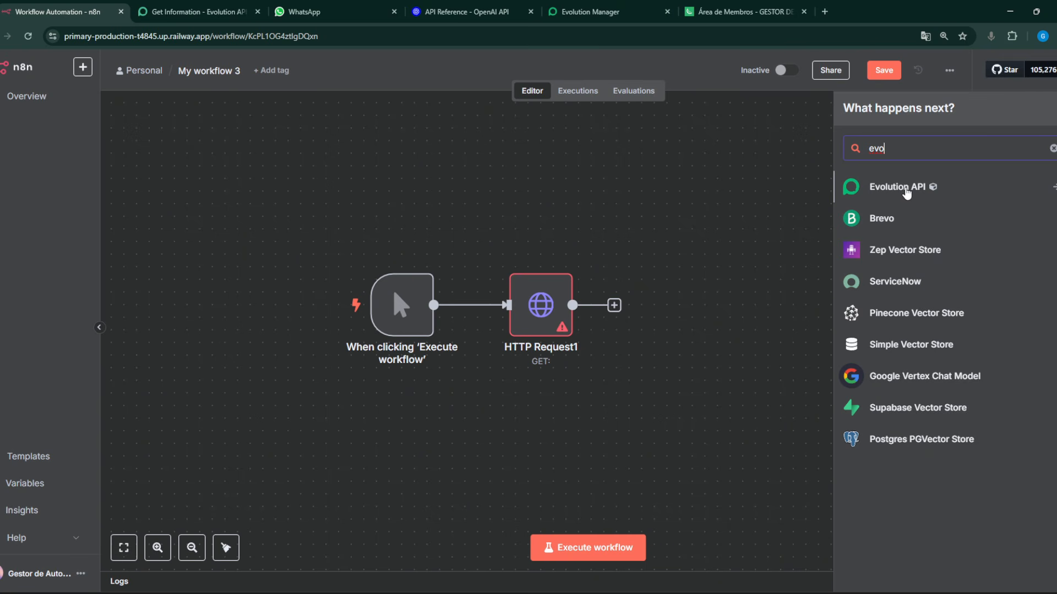
click(906, 189)
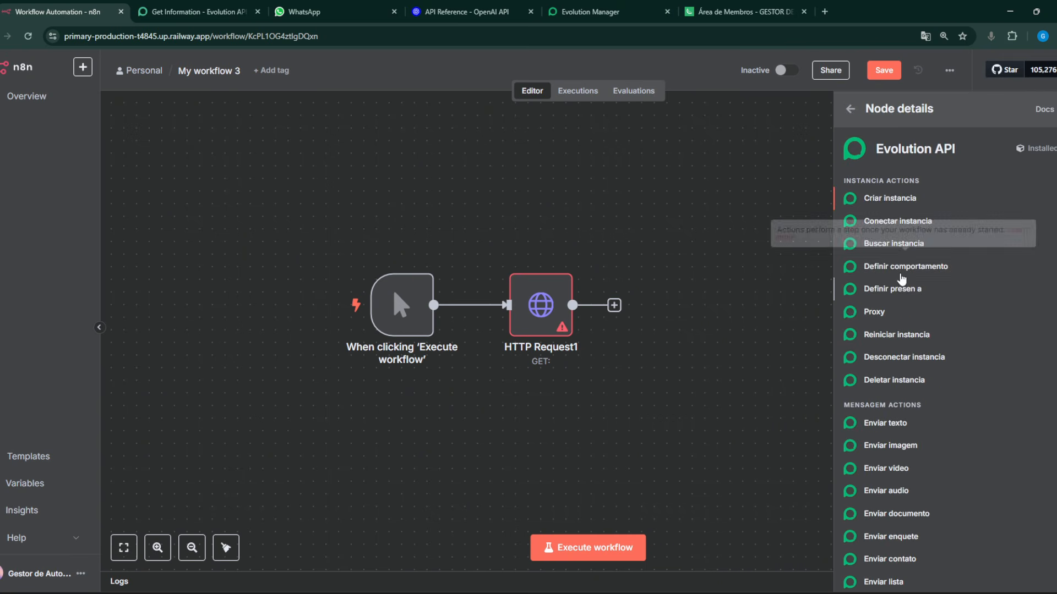
Compare the Evolution API node's instance actions with the documentation's endpoint list, and open the Create Instance reference
scroll(884, 361, down, 5)
scroll(869, 374, up, 7)
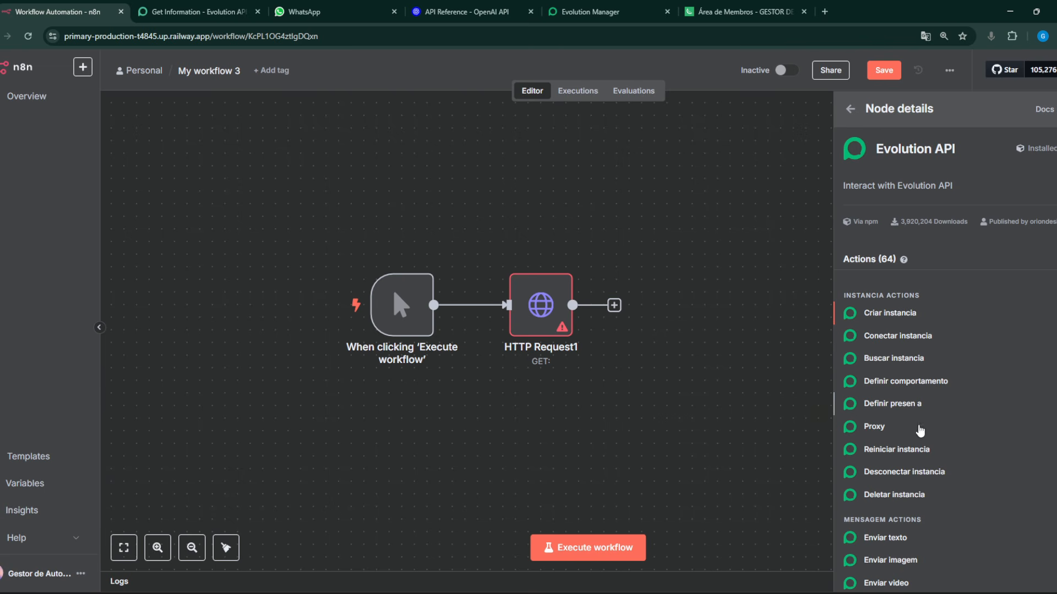
key(ctrl+Tab)
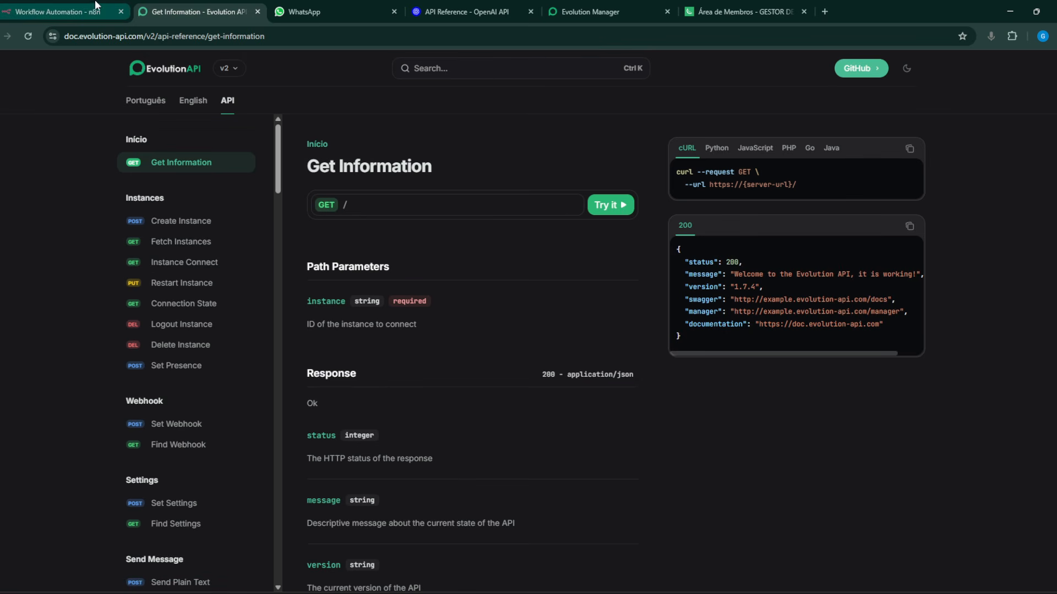
click(66, 12)
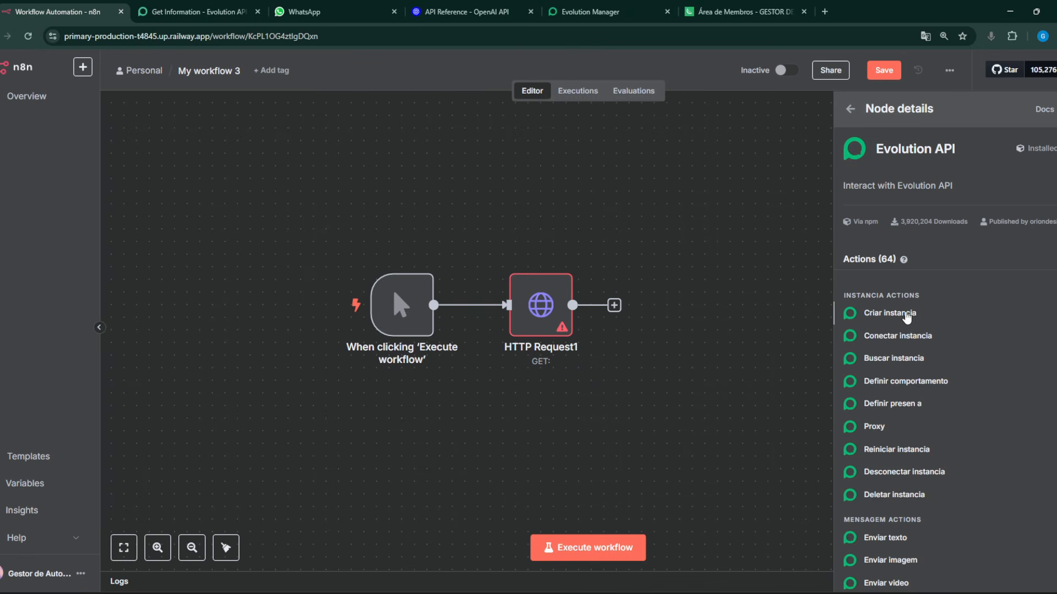
click(198, 12)
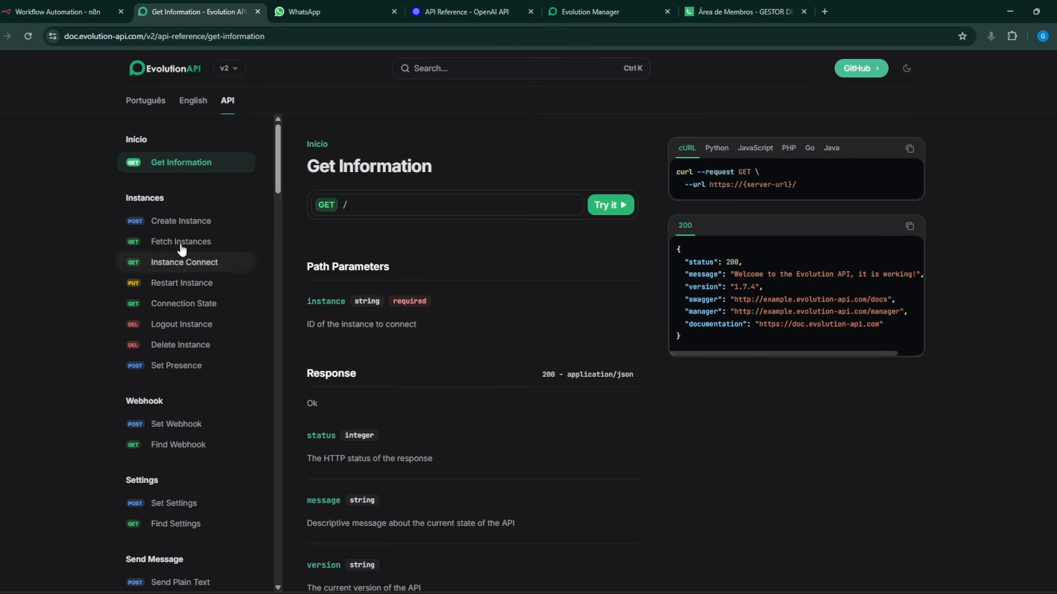
click(220, 231)
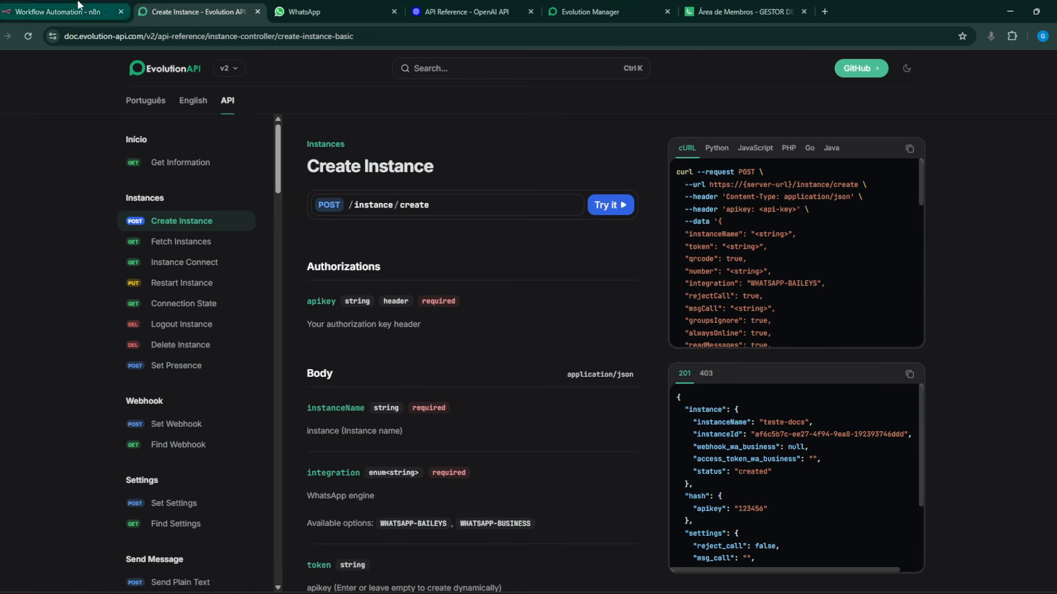
Check the node's message actions against the documented endpoints, and close the node details in n8n
click(61, 12)
scroll(903, 369, down, 3)
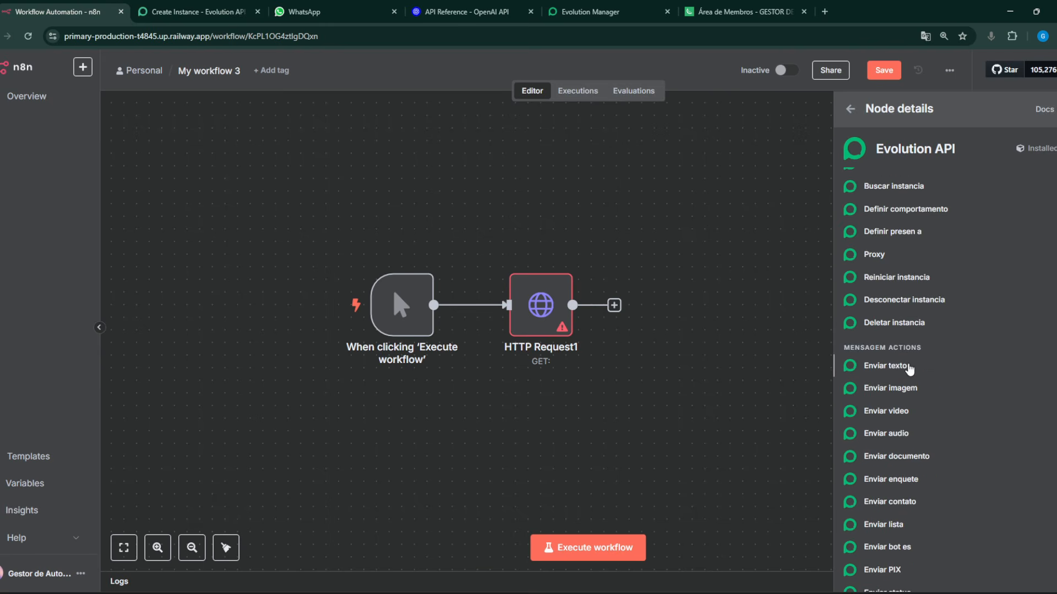
click(198, 12)
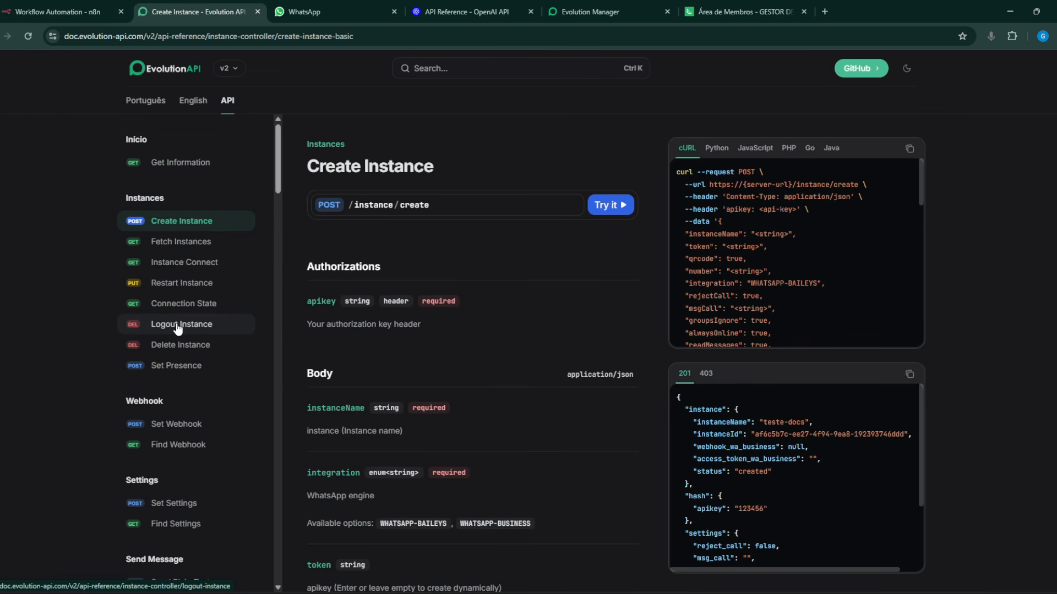
click(93, 8)
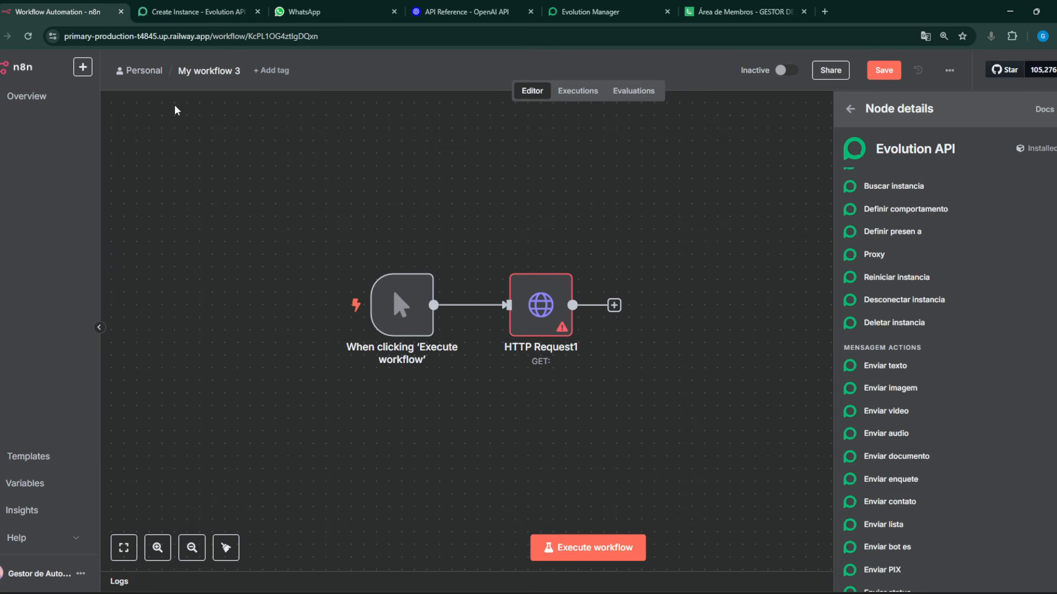
click(754, 200)
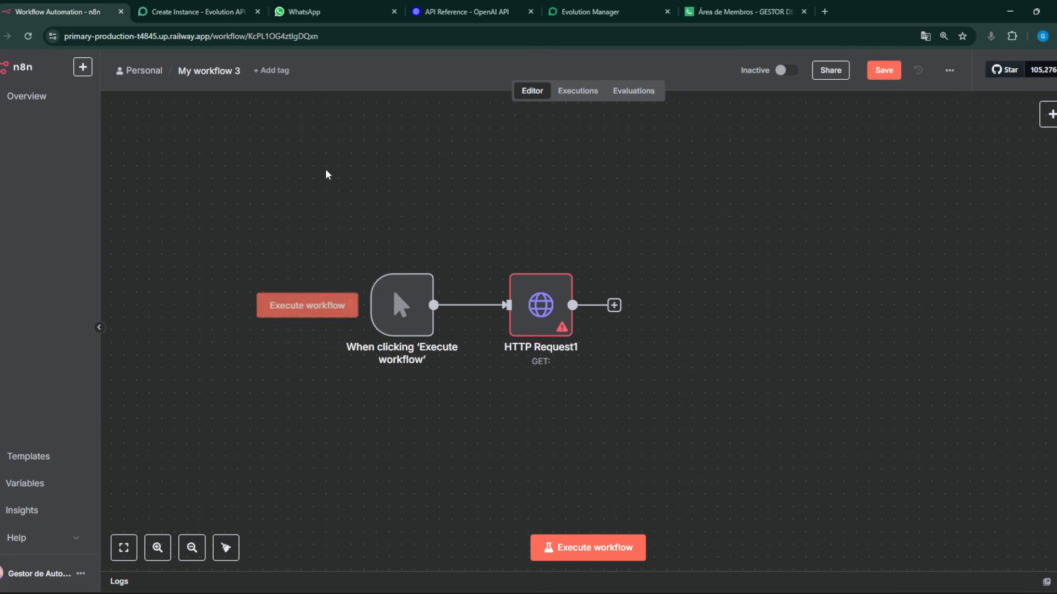
Translate the Evolution API Create Instance page into Portuguese
click(222, 12)
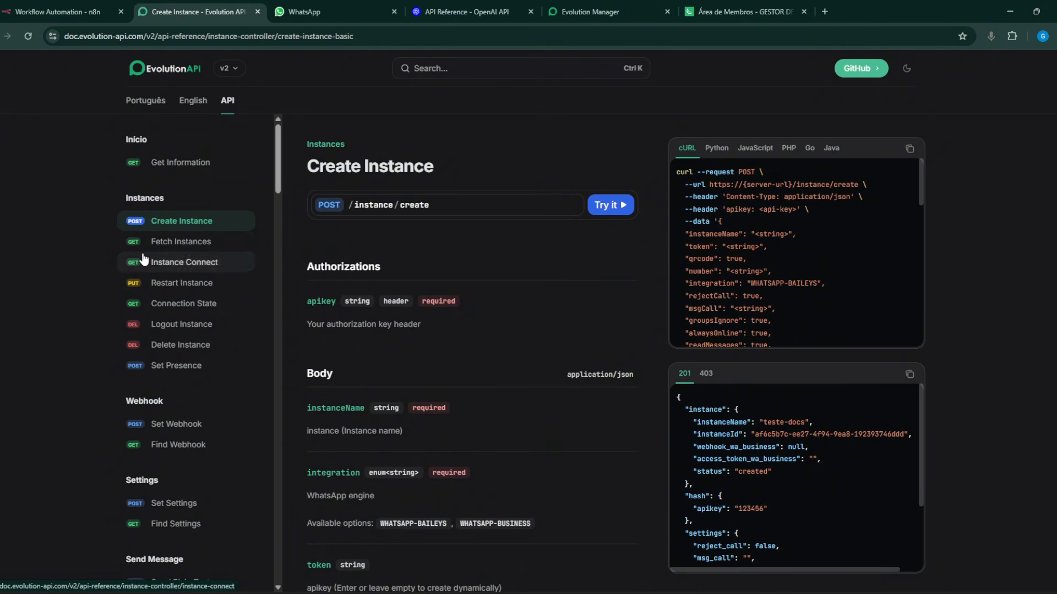
scroll(226, 283, down, 3)
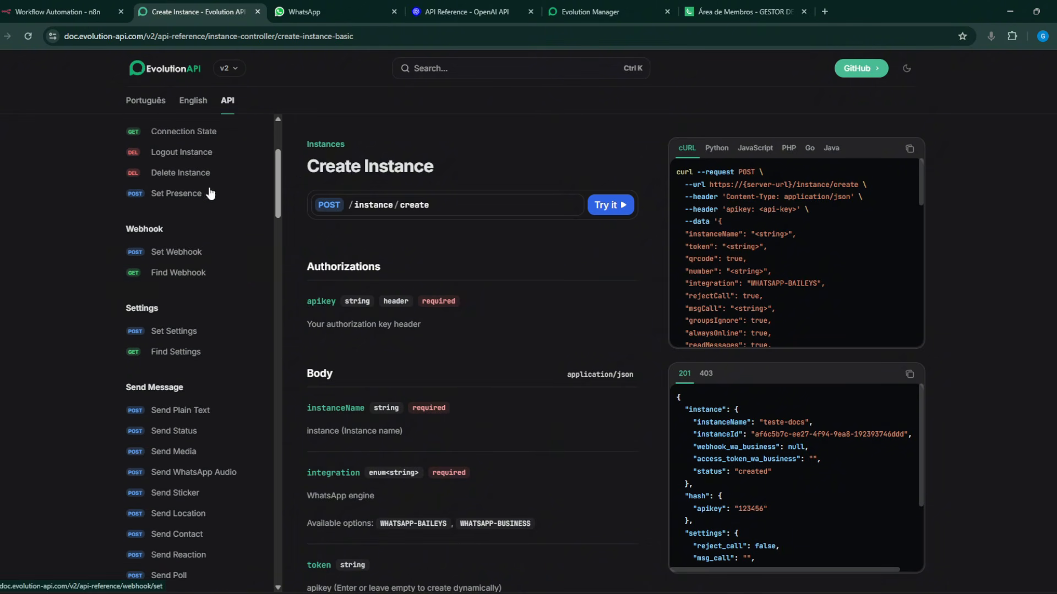
right_click(64, 189)
click(123, 394)
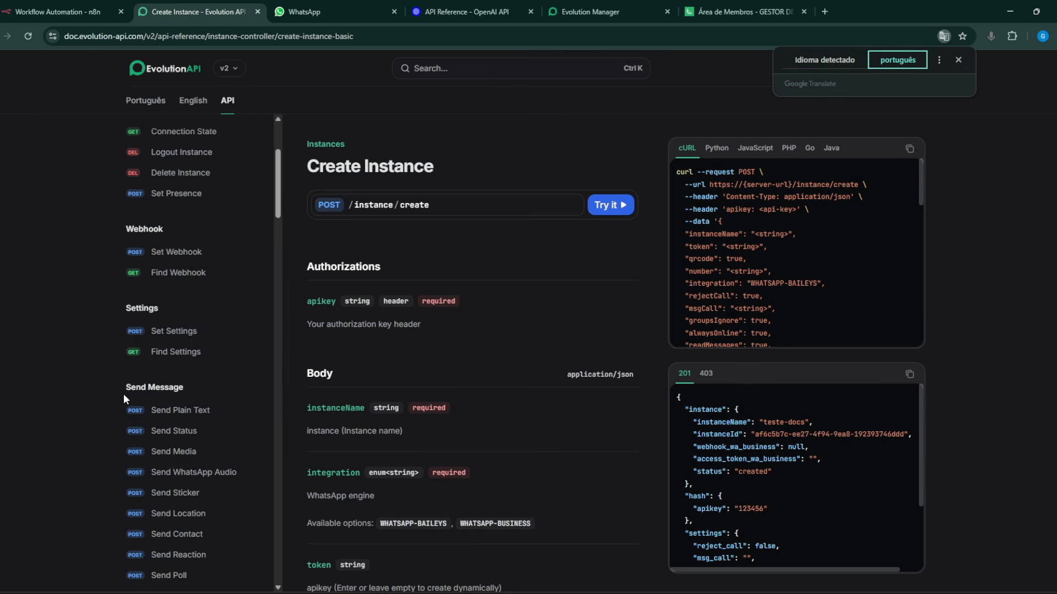
click(71, 266)
scroll(223, 256, up, 3)
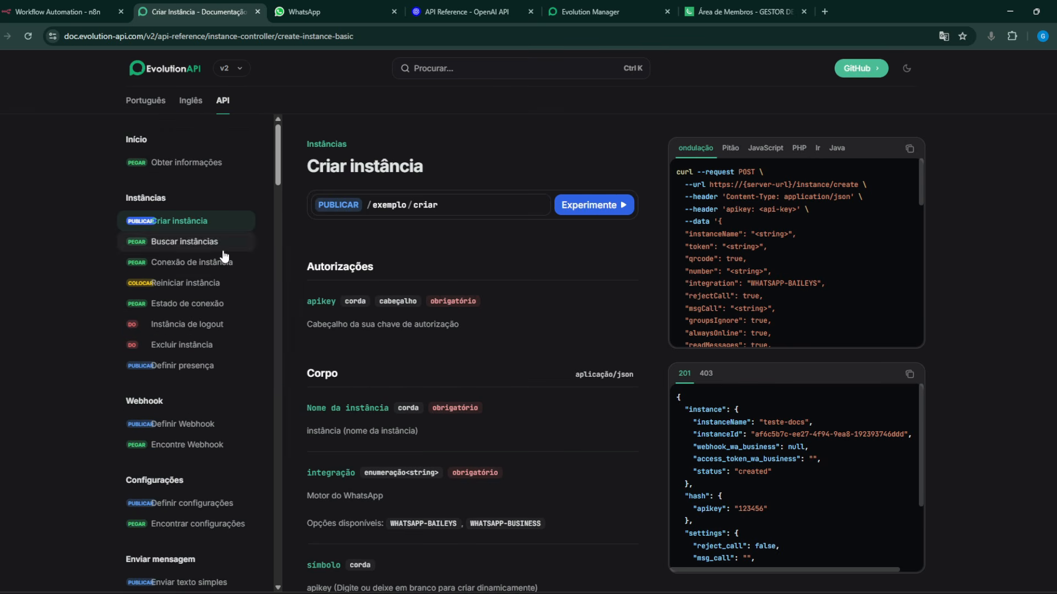
Open the Send Plain Text endpoint, review its parameters and restore the page to its original language
scroll(177, 275, down, 3)
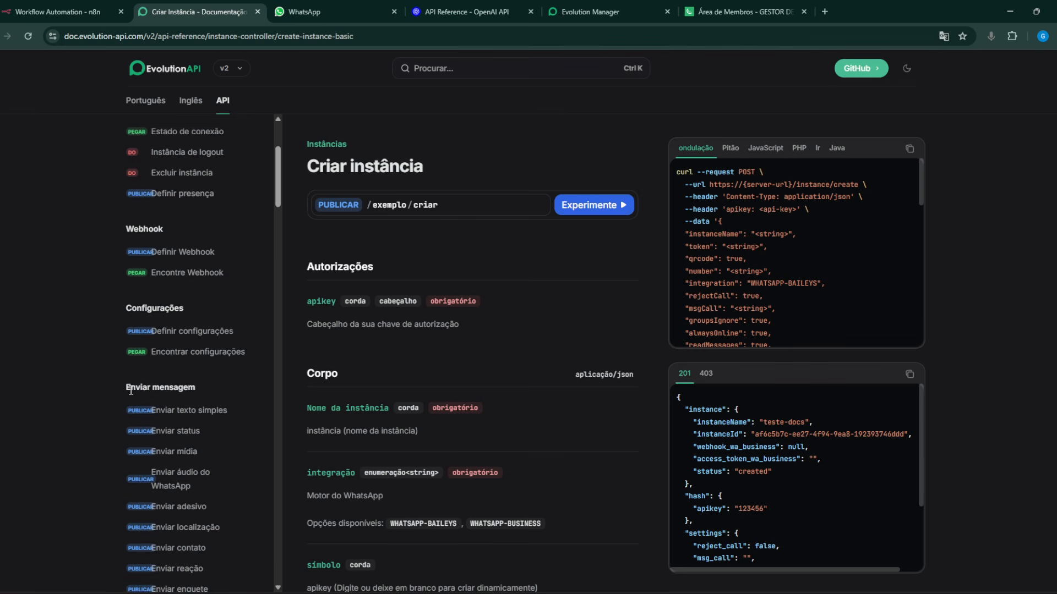
triple_click(149, 389)
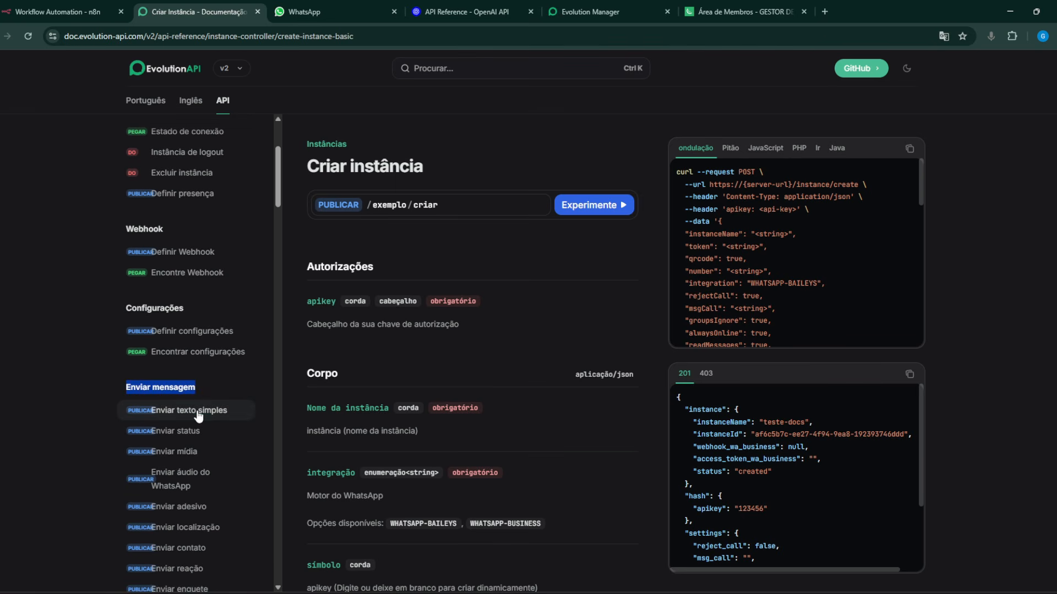
click(189, 416)
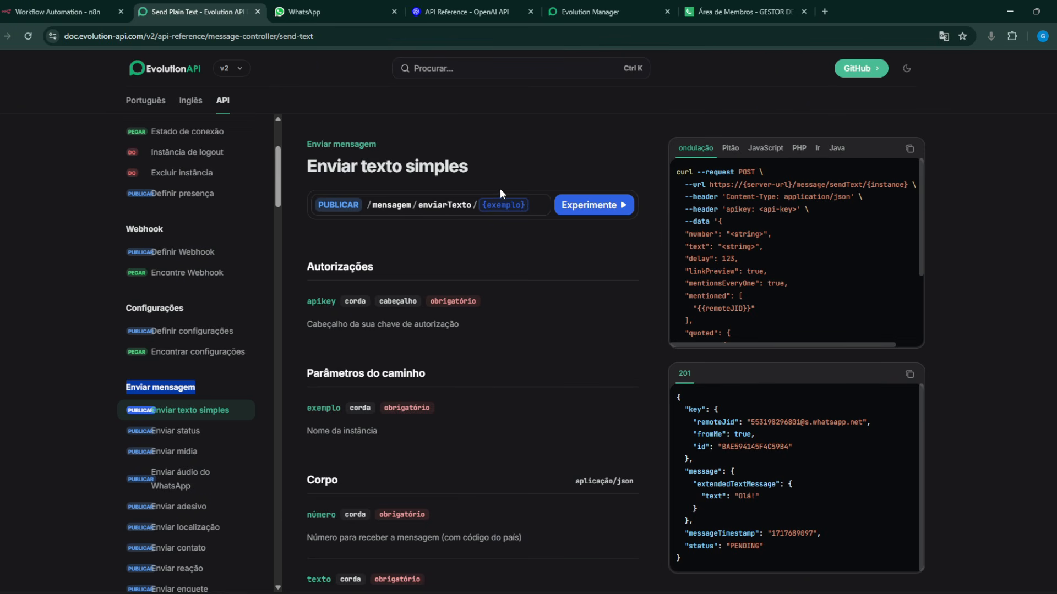
scroll(330, 297, down, 5)
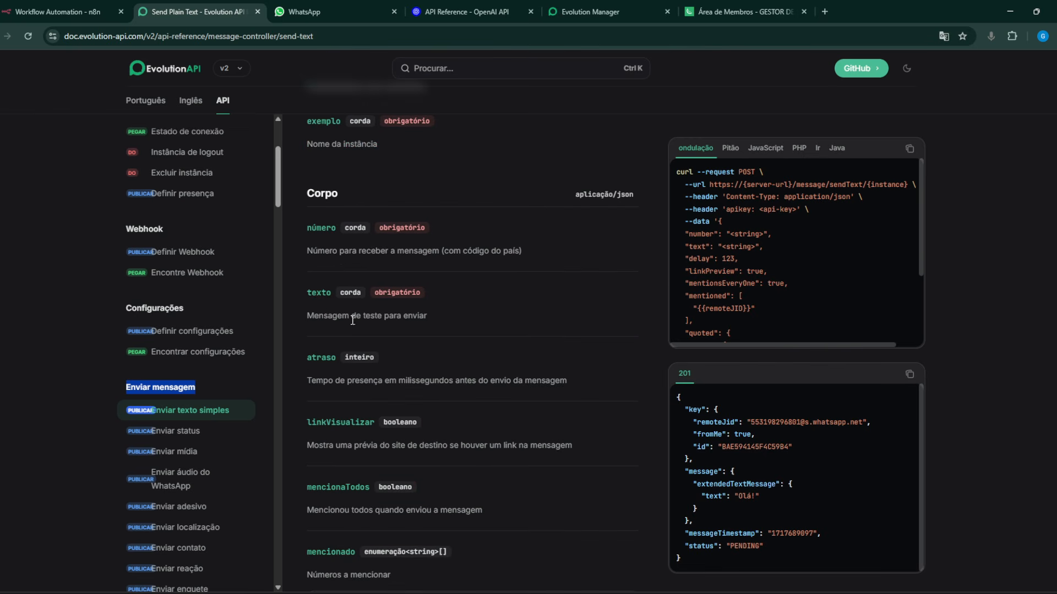
scroll(372, 466, up, 5)
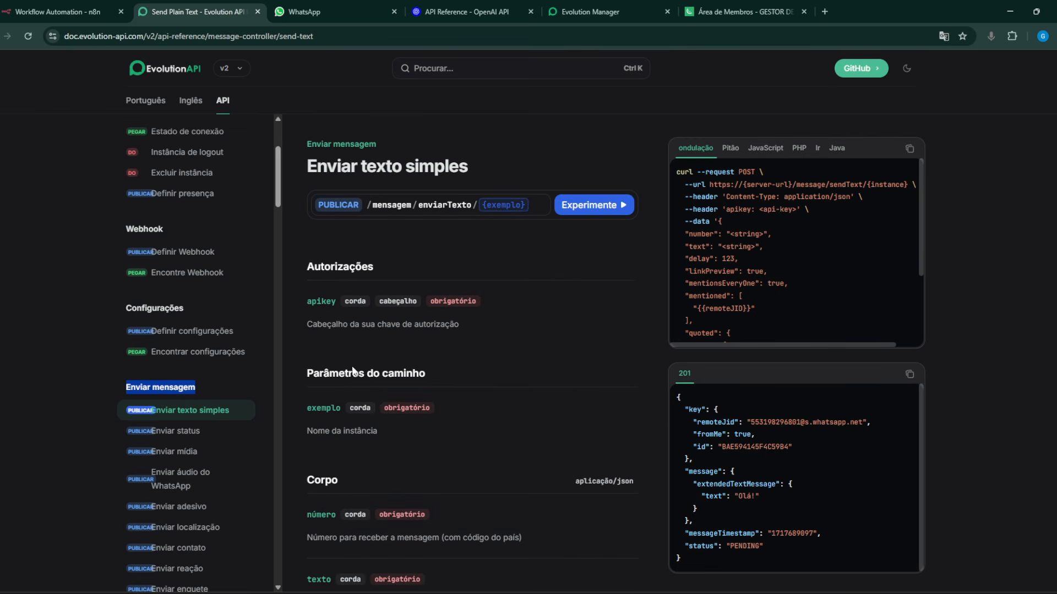
click(945, 36)
click(824, 60)
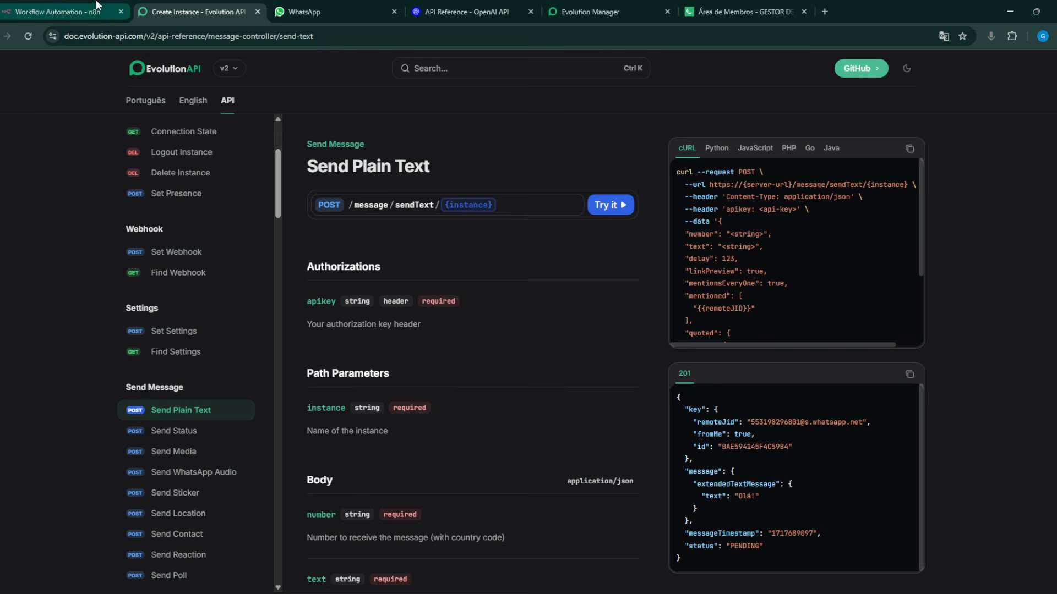
Open the HTTP Request1 node in n8n, and copy the Send Plain Text cURL example from the Evolution API documentation
click(58, 11)
double_click(531, 301)
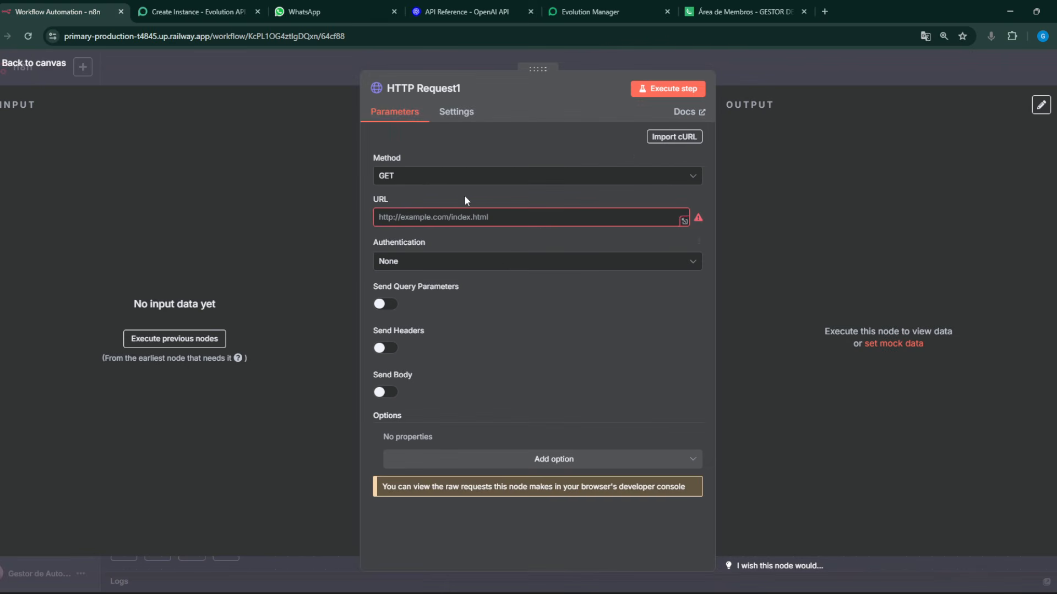
key(ctrl+Tab)
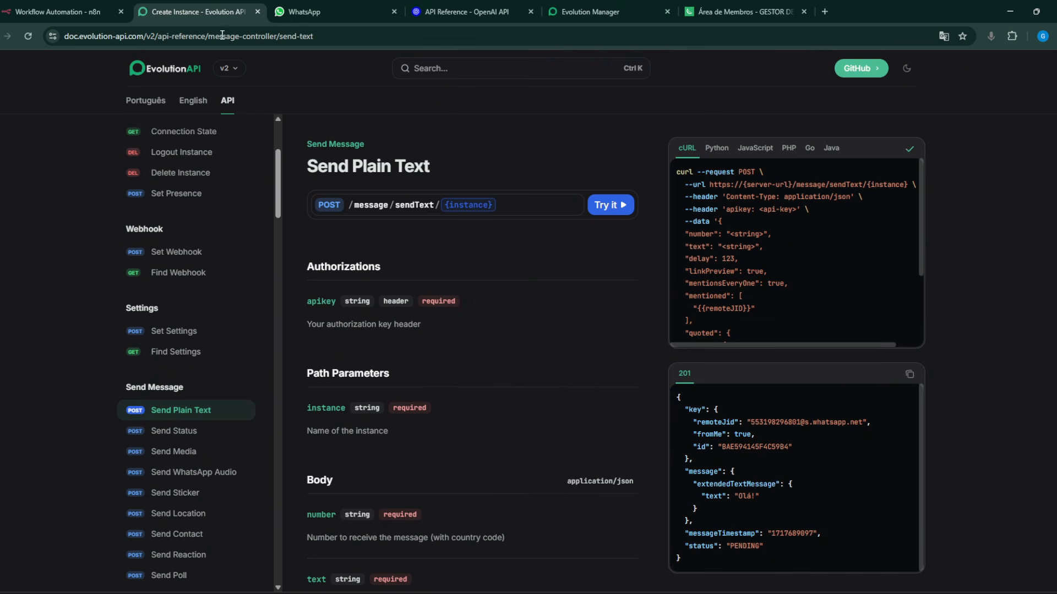
Switch to n8n and replace the HTTP Request1 node's settings by importing the copied Send Plain Text cURL command
key(ctrl+1)
click(685, 137)
key(ctrl+a)
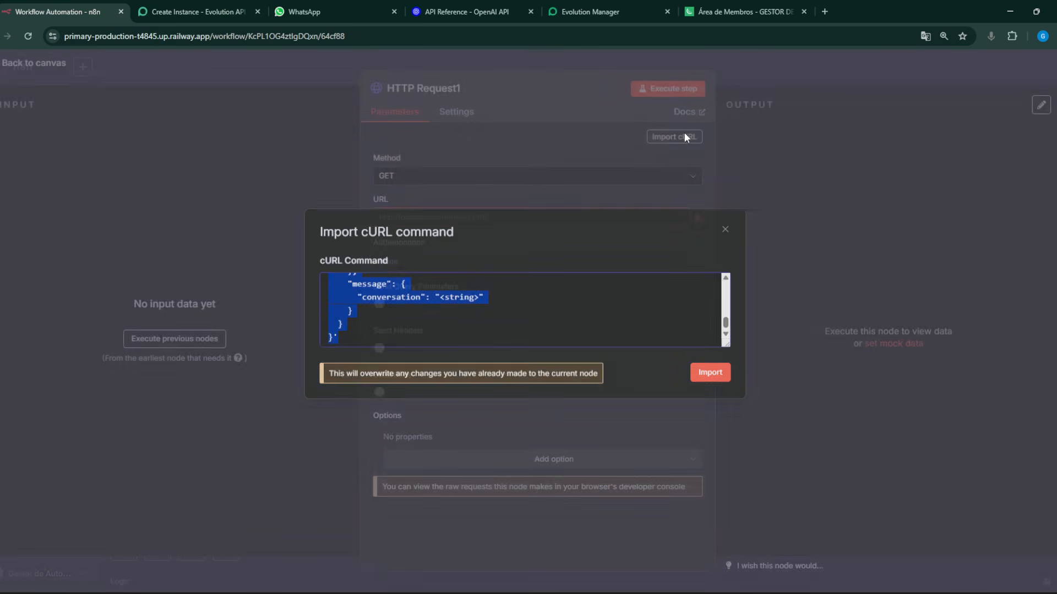
key(BackSpace)
key(ctrl+v)
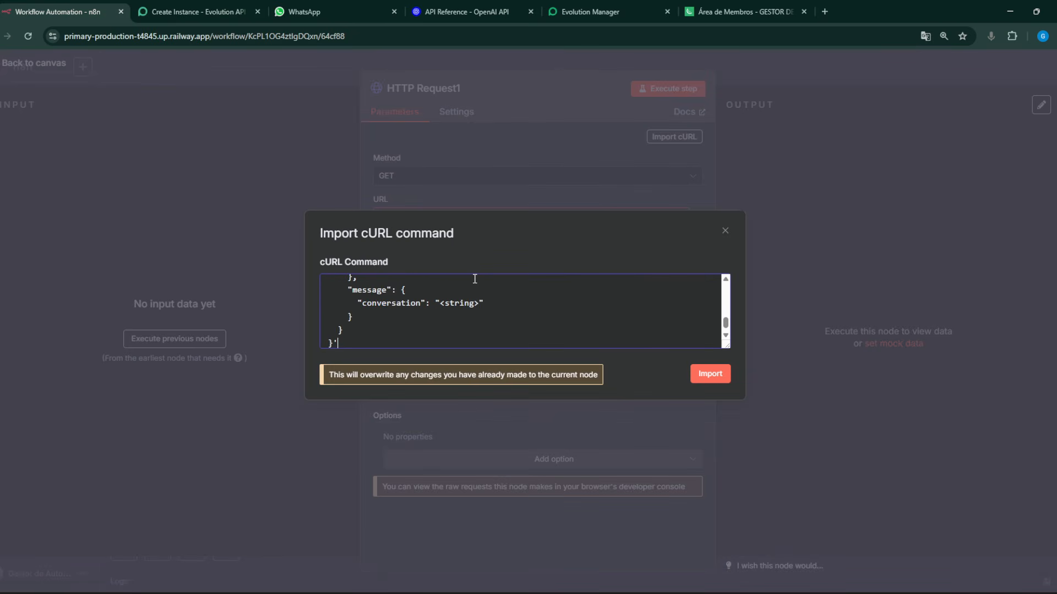
click(711, 377)
Review the URL, header and JSON body fields filled in by the cURL import in the HTTP Request1 node
scroll(501, 210, down, 6)
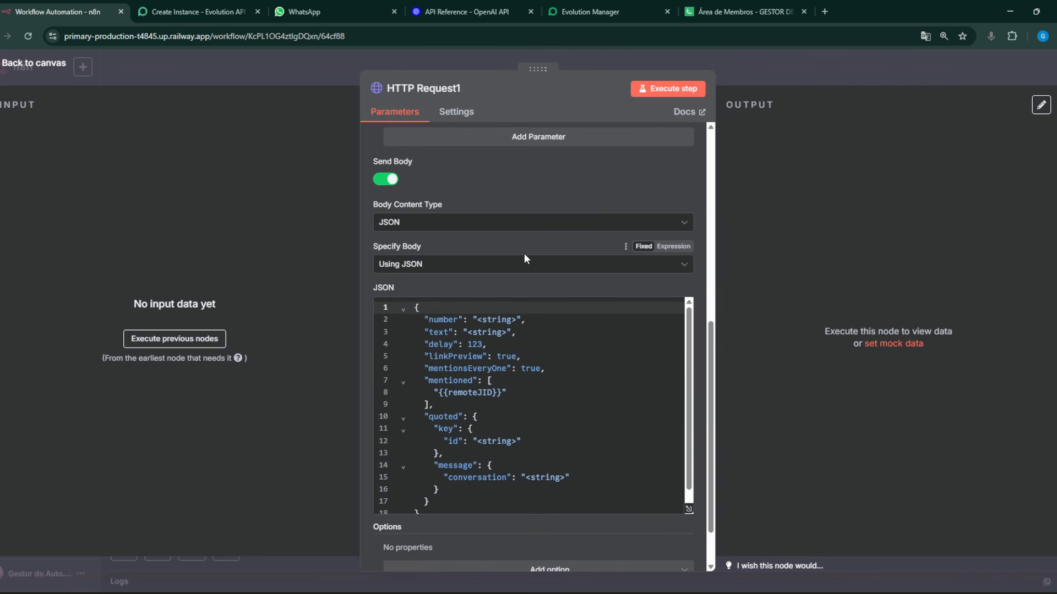
scroll(577, 403, up, 6)
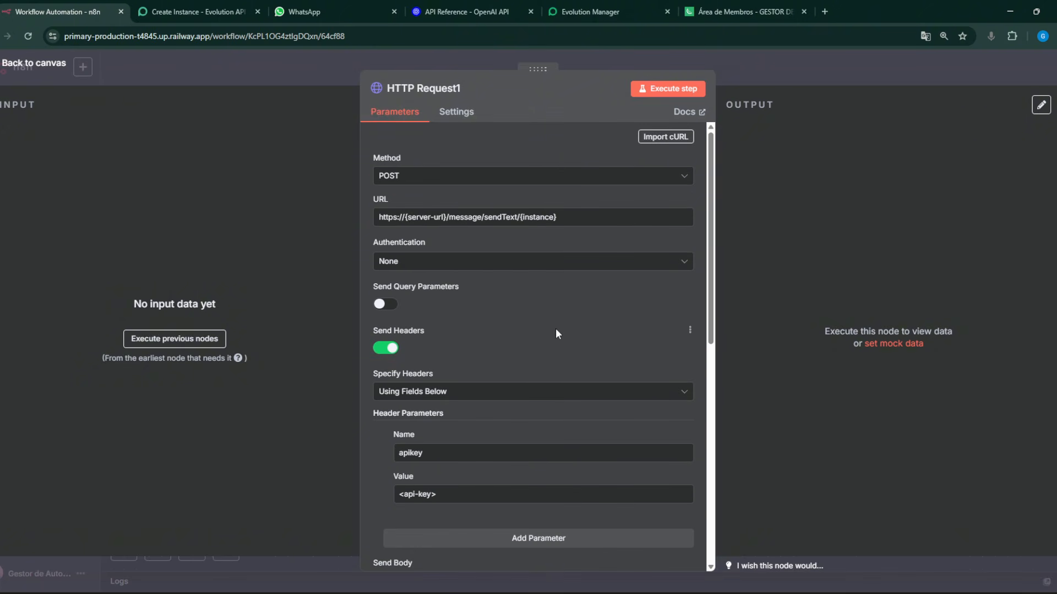
scroll(556, 328, down, 6)
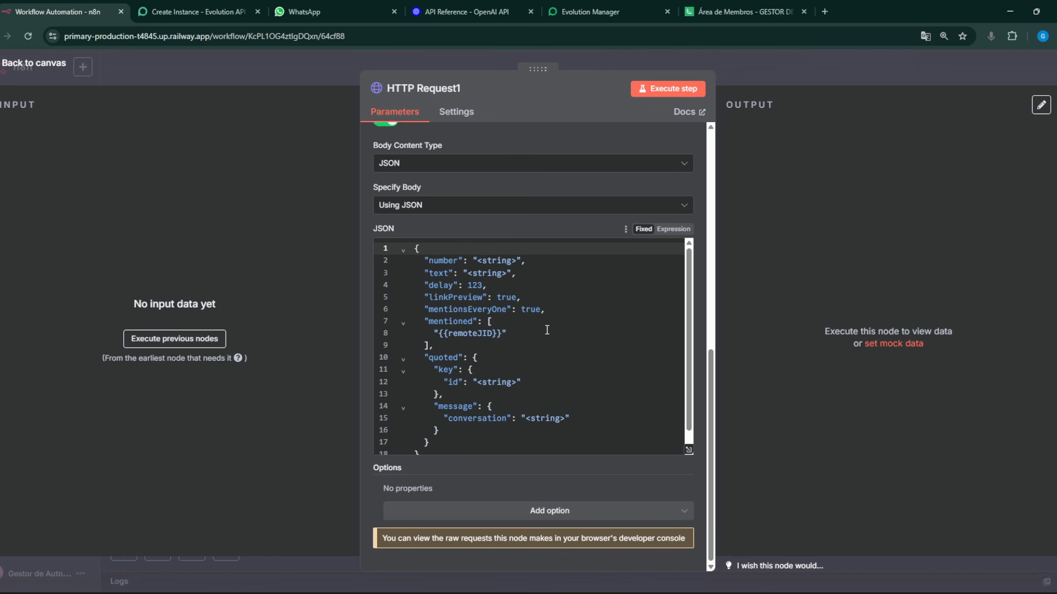
scroll(546, 330, up, 10)
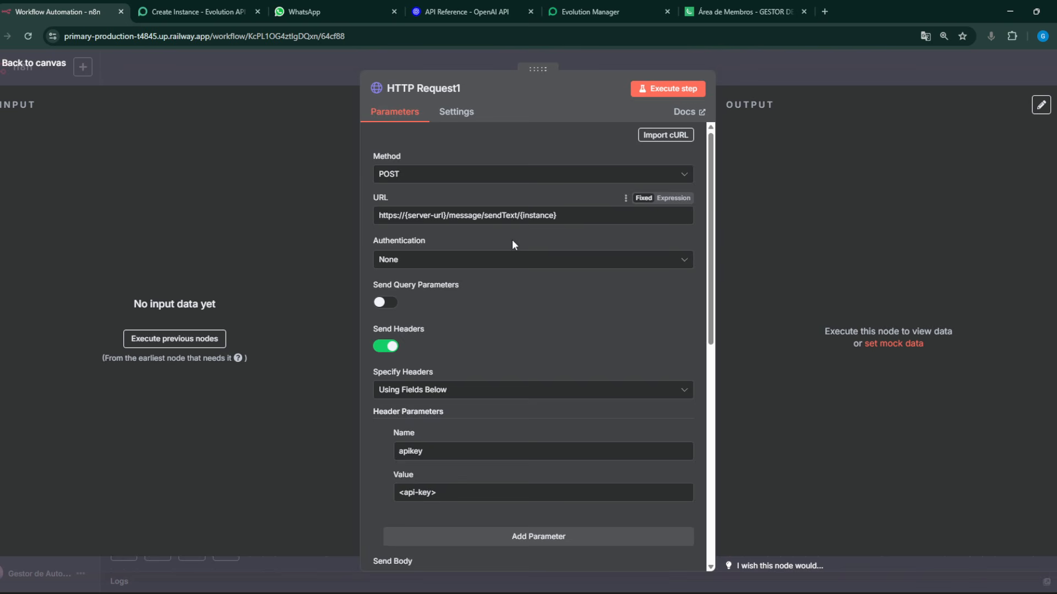
scroll(512, 245, down, 5)
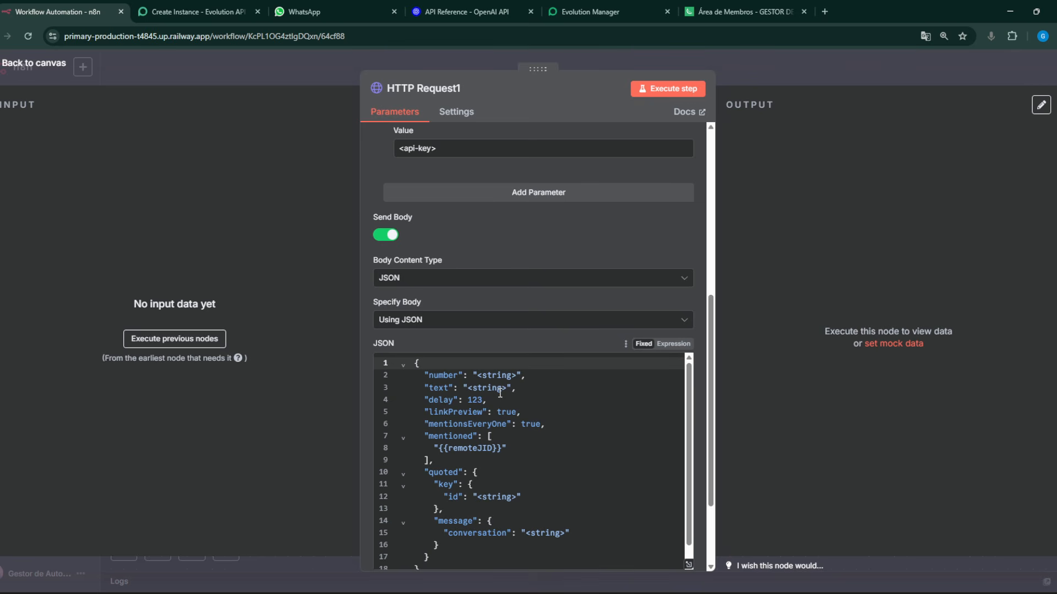
scroll(518, 388, up, 2)
scroll(638, 366, down, 3)
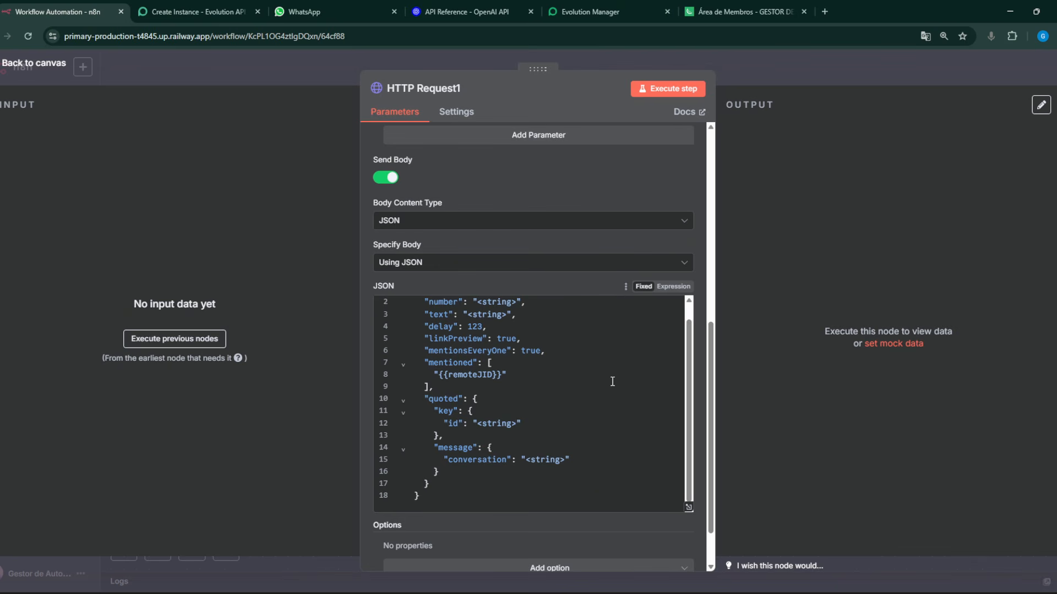
scroll(614, 382, up, 1)
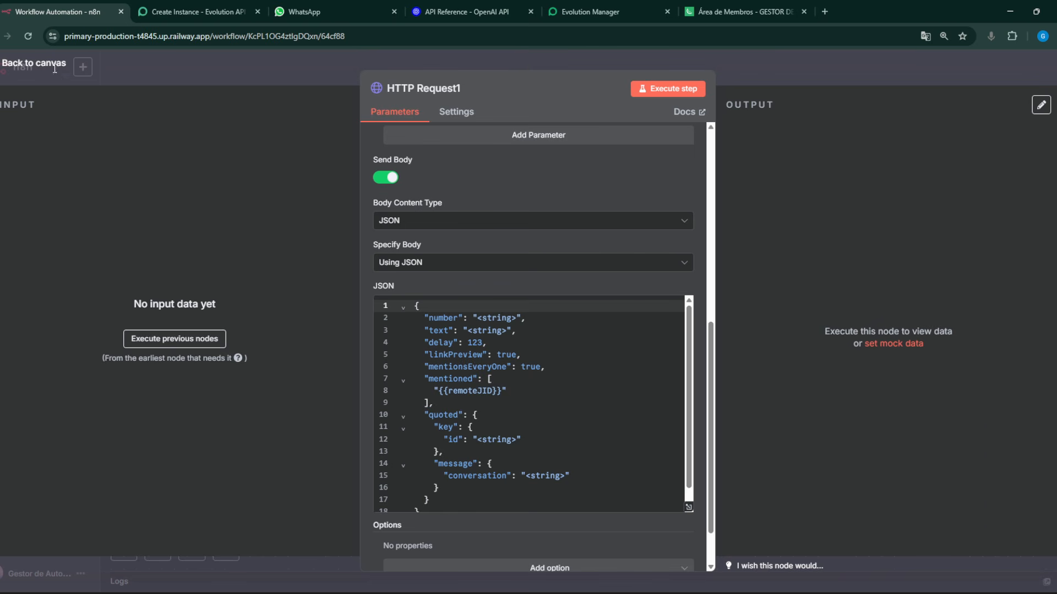
Return to the canvas and delete the HTTP Request1 node from the workflow
click(34, 63)
drag(556, 315, 642, 271)
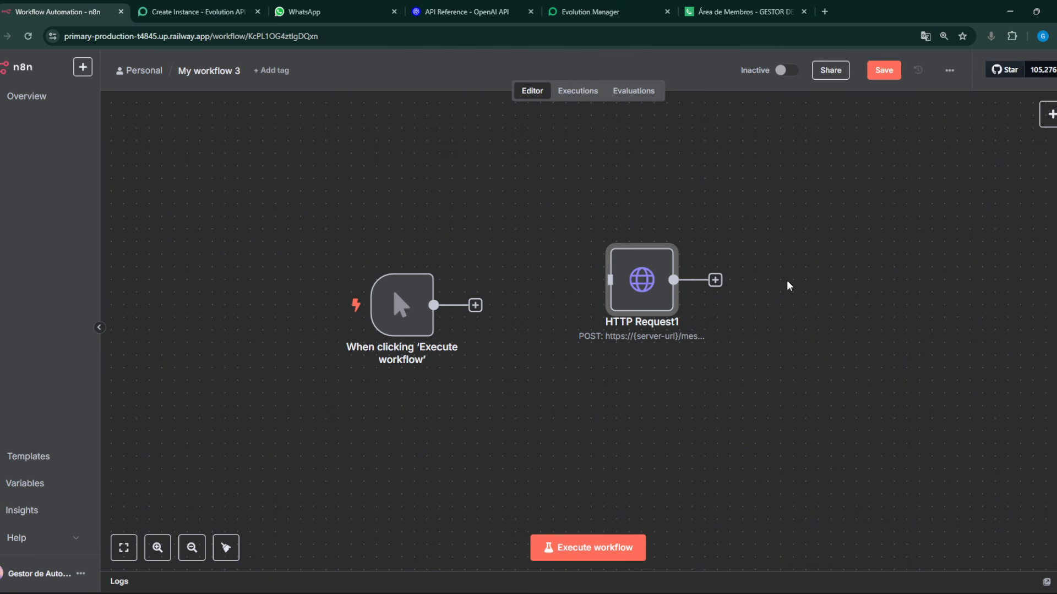
key(Delete)
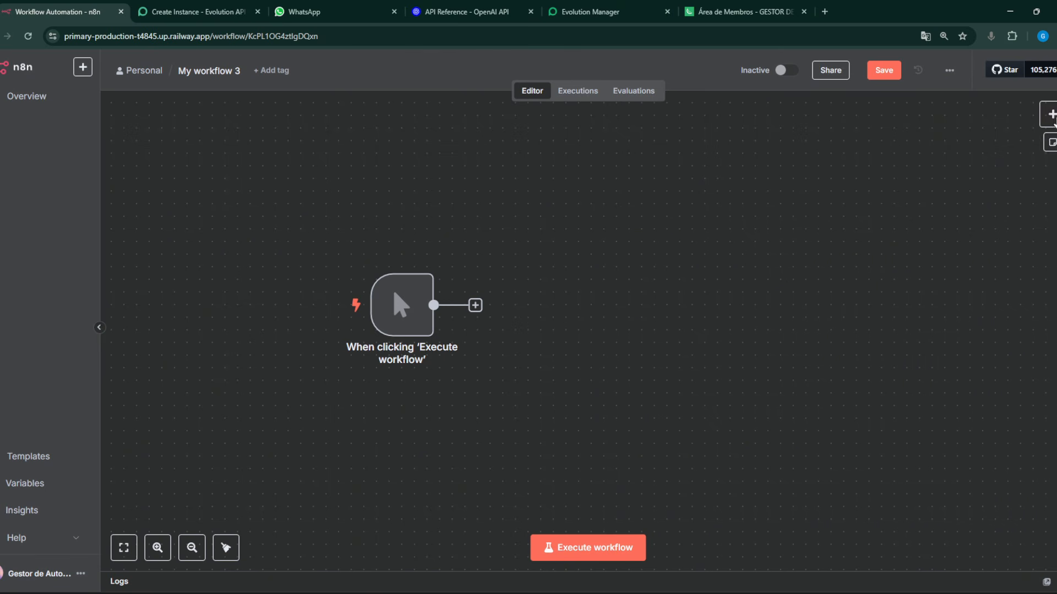
Add a new HTTP Request node beside the manual trigger and open its parameters
click(1048, 114)
text(http)
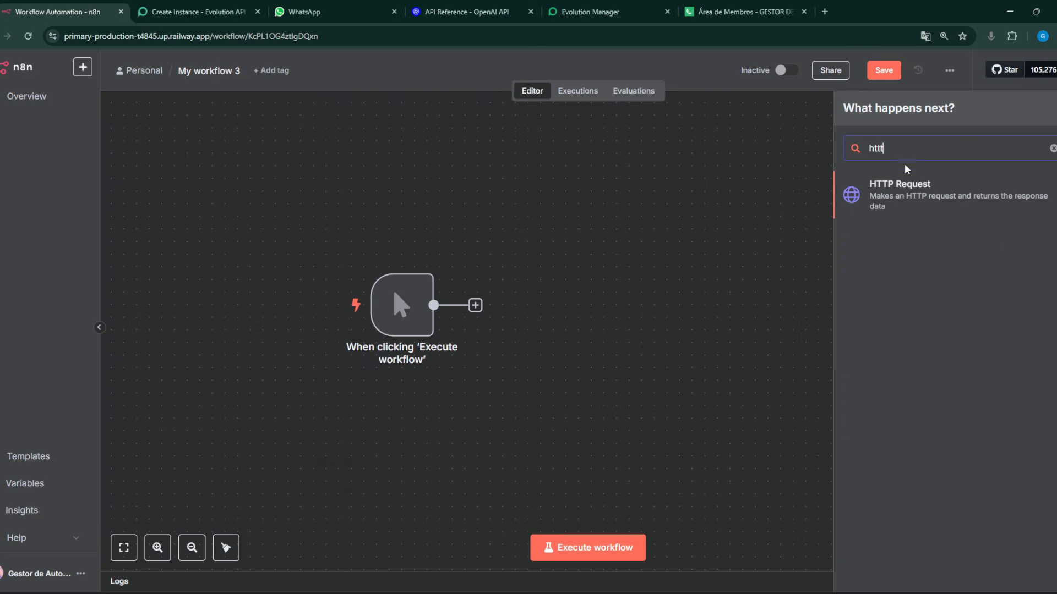
click(881, 197)
click(50, 65)
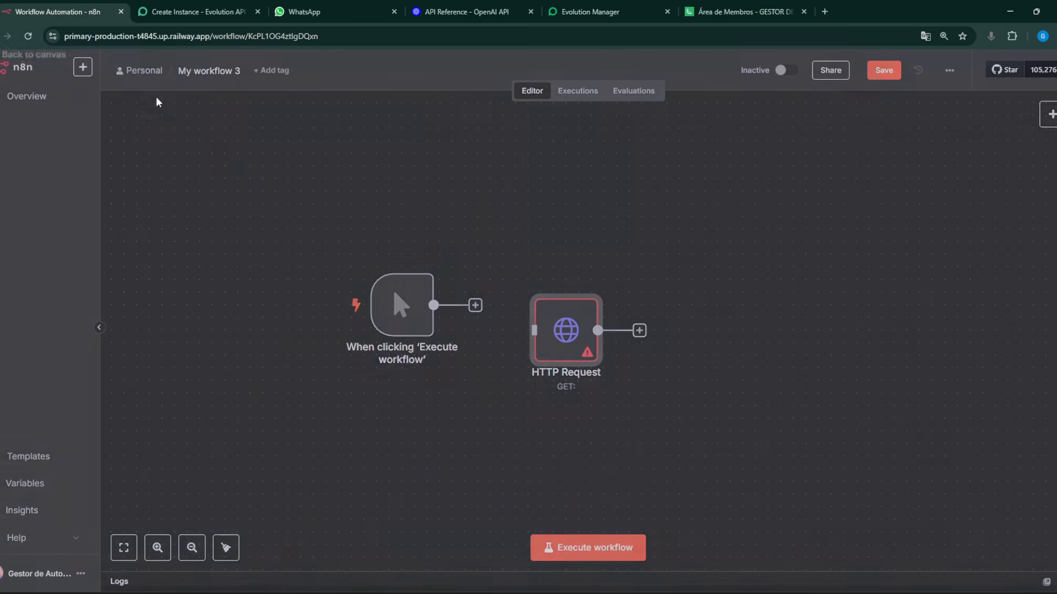
drag(564, 331, 539, 305)
double_click(539, 305)
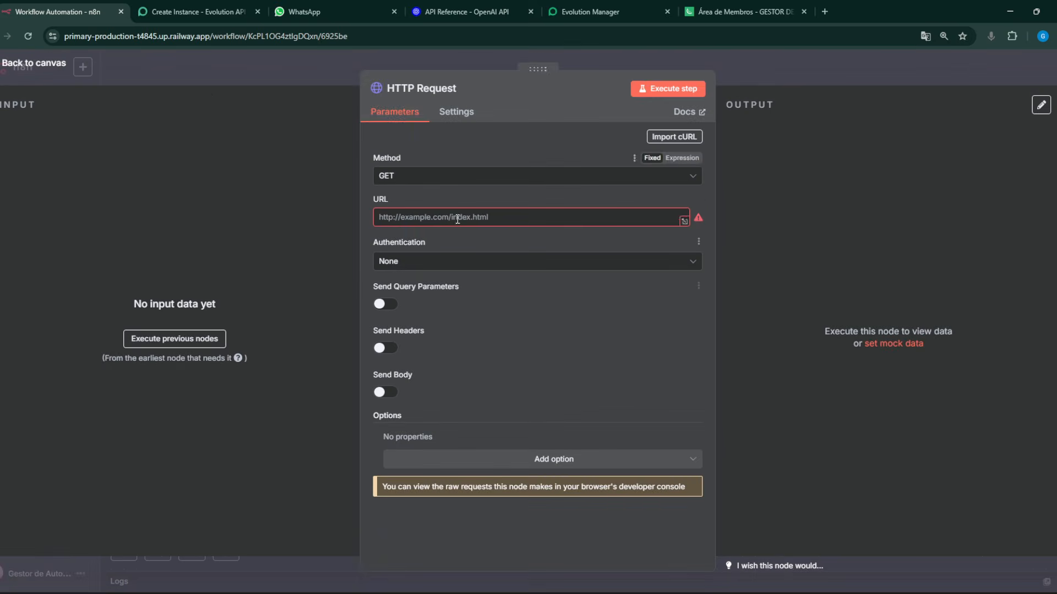
Switch to the Evolution API documentation and check which Send Plain Text authorization and path parameters are required
click(194, 13)
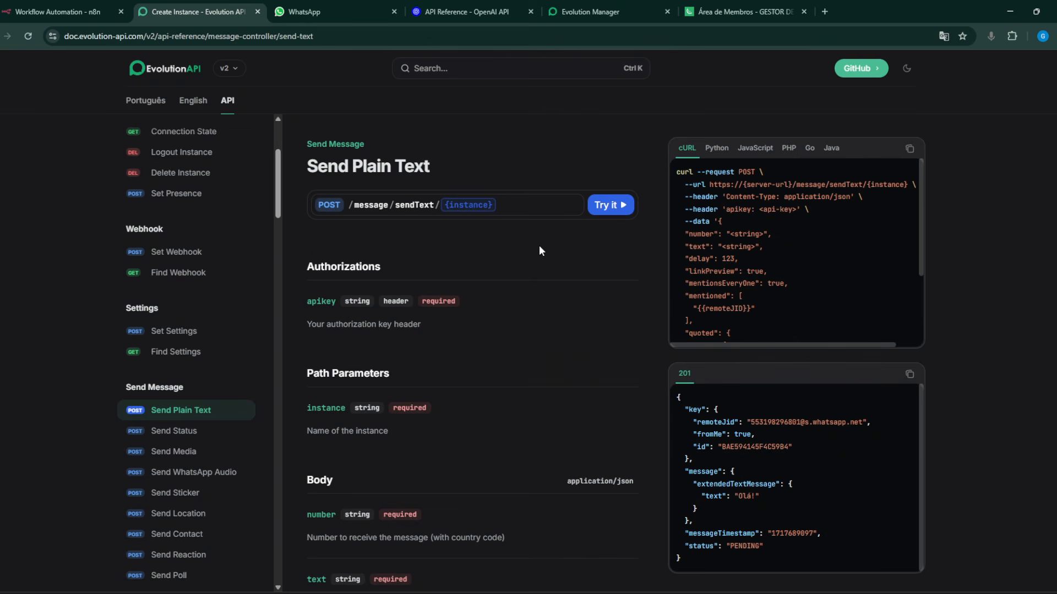
triple_click(450, 305)
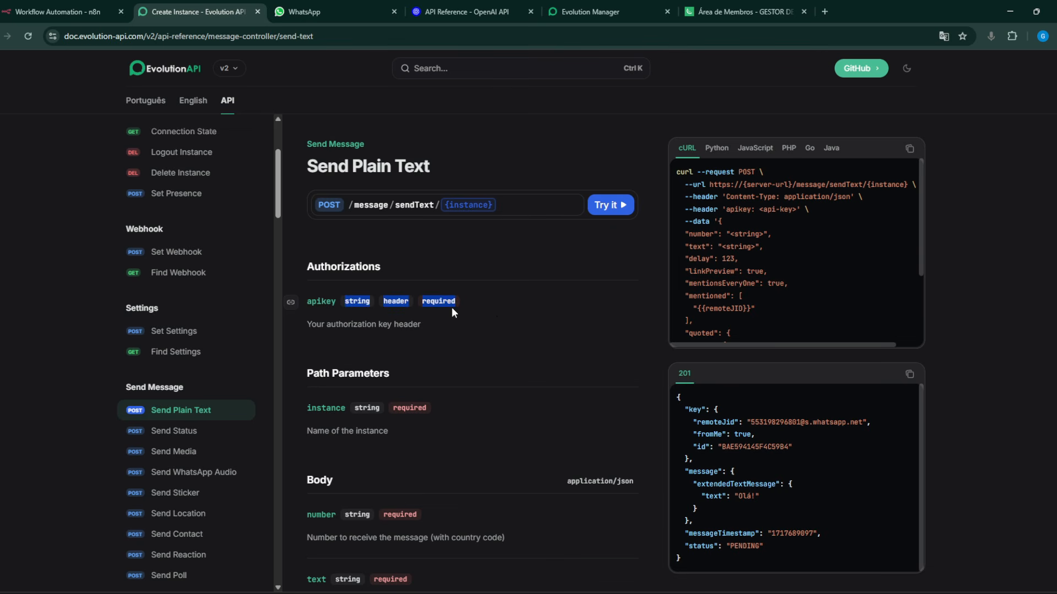
drag(479, 302, 417, 298)
click(497, 322)
drag(454, 408, 379, 398)
Examine the Send Plain Text body parameters to distinguish the required fields from the optional ones
scroll(443, 399, down, 2)
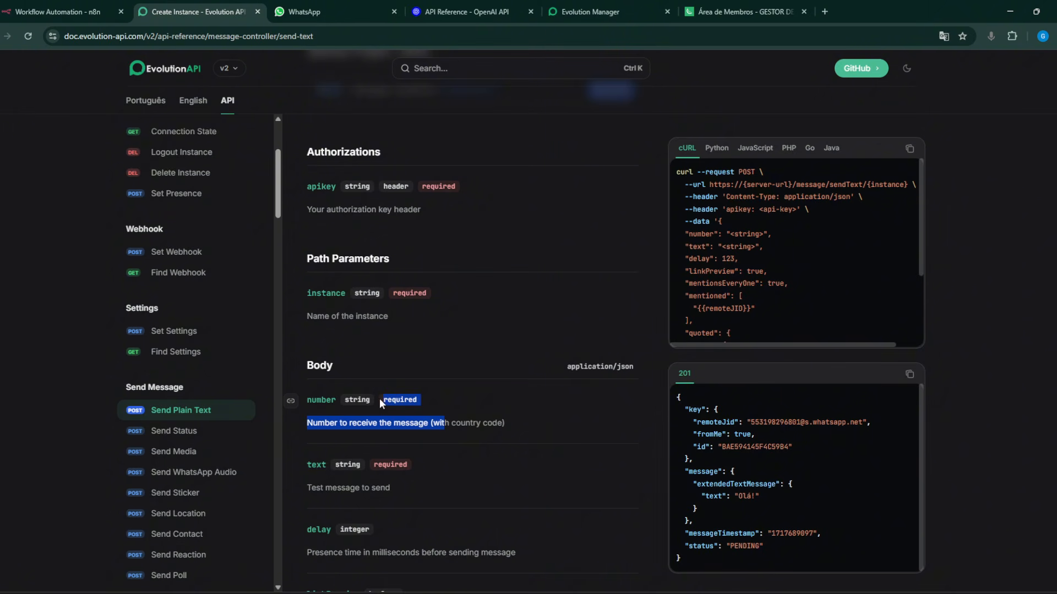
click(429, 404)
double_click(393, 463)
scroll(412, 438, down, 2)
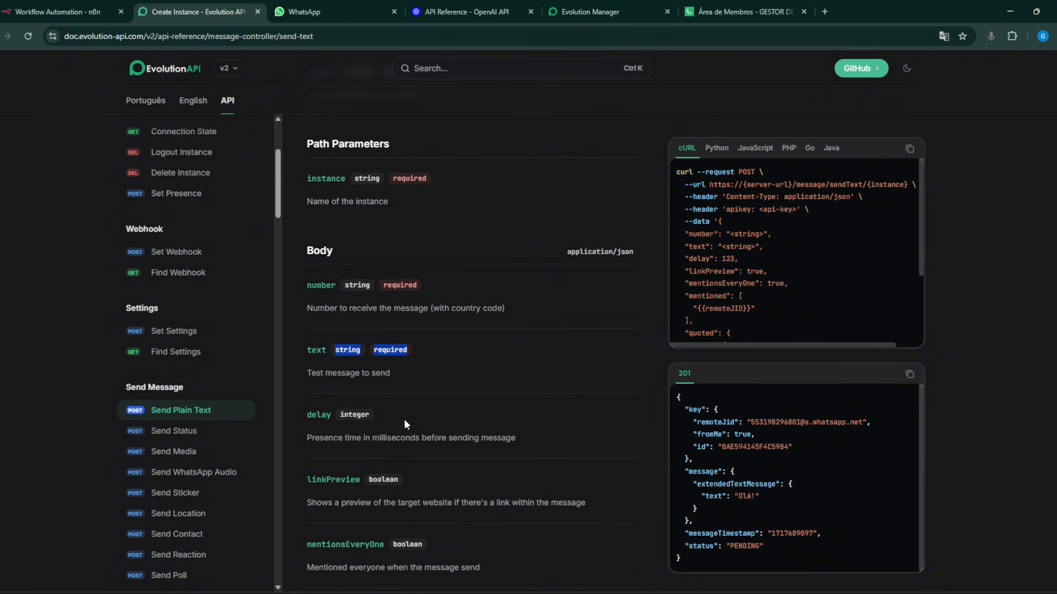
drag(289, 416, 460, 480)
scroll(450, 469, down, 2)
click(464, 328)
drag(435, 235, 373, 238)
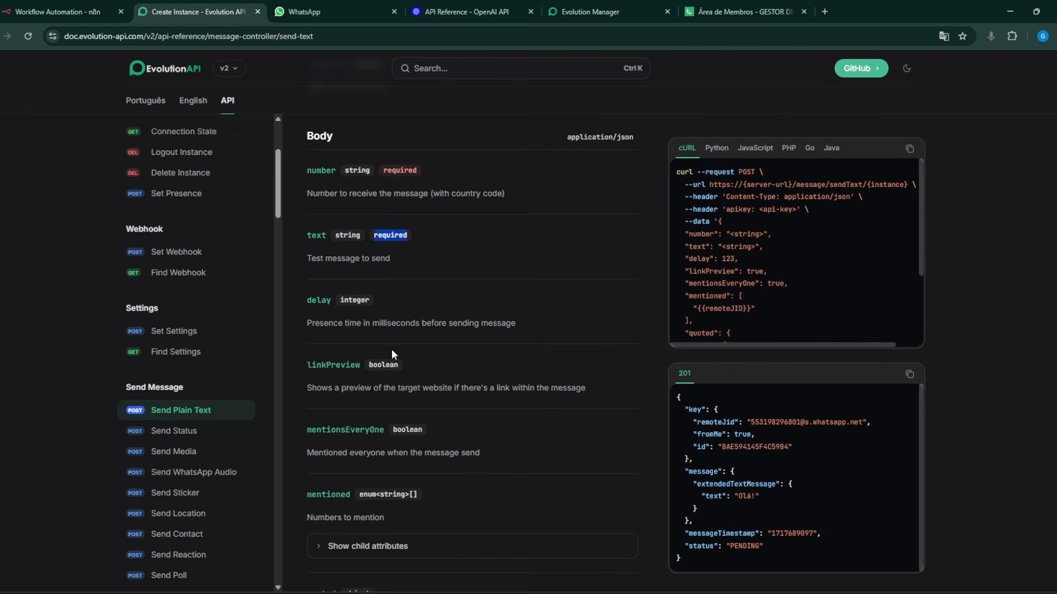
scroll(391, 349, up, 2)
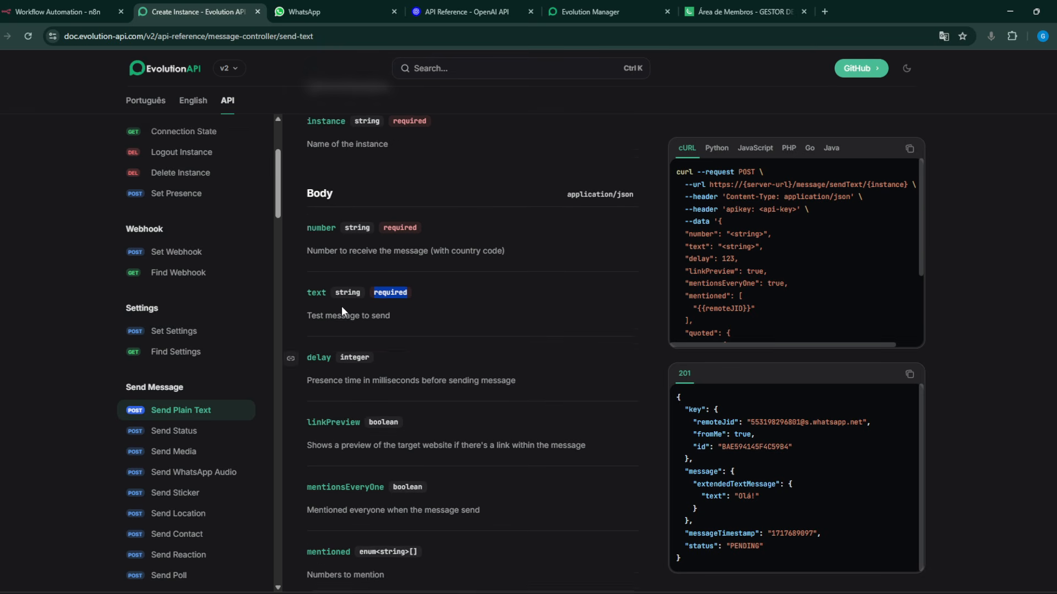
click(461, 285)
drag(470, 352, 366, 202)
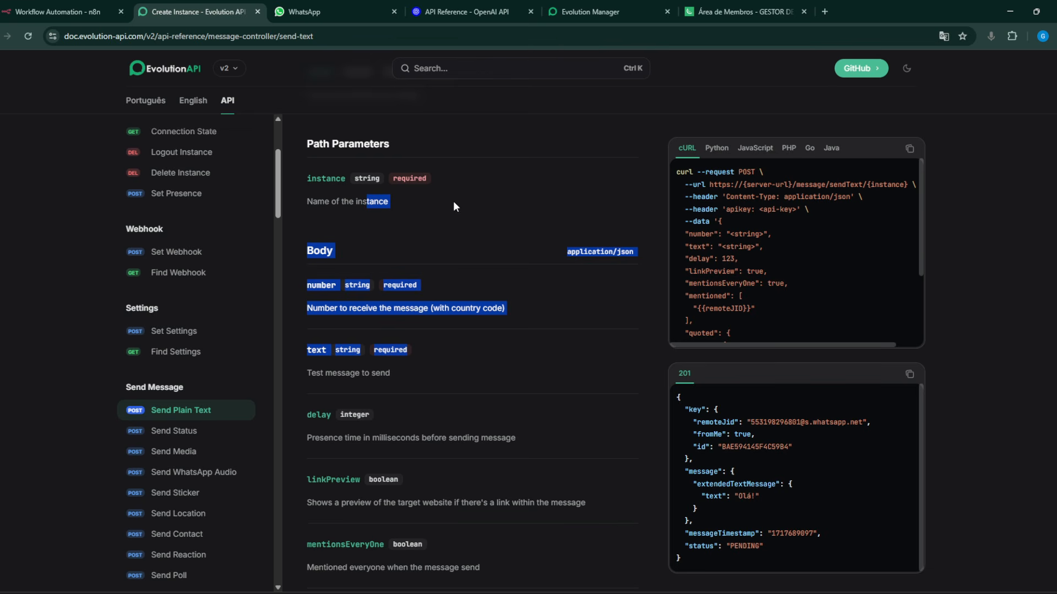
Switch to the OpenAI API reference and examine how Create image marks its required and optional request body parameters
click(461, 13)
scroll(209, 254, up, 3)
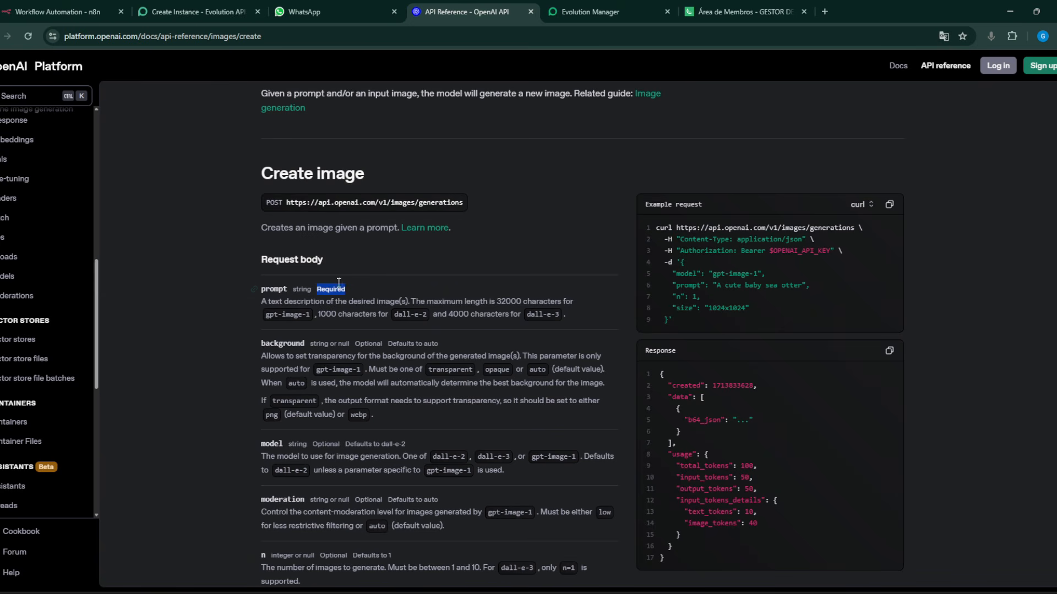
click(184, 311)
scroll(256, 342, down, 2)
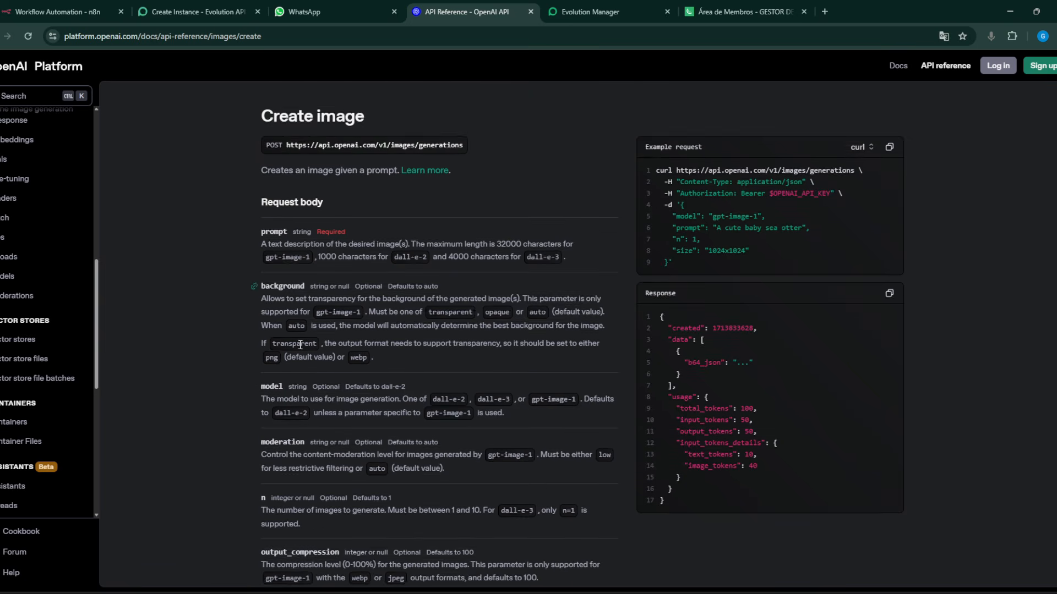
scroll(259, 340, down, 3)
scroll(390, 306, up, 5)
double_click(331, 289)
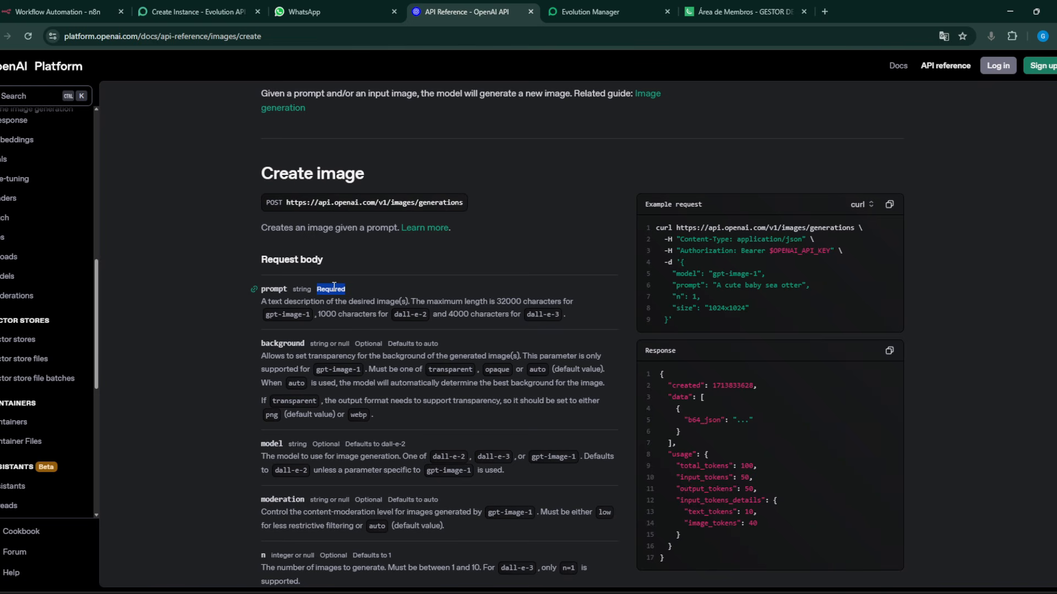
Go back to the Evolution API documentation and recheck the required parameters of Send Plain Text
click(48, 6)
click(192, 11)
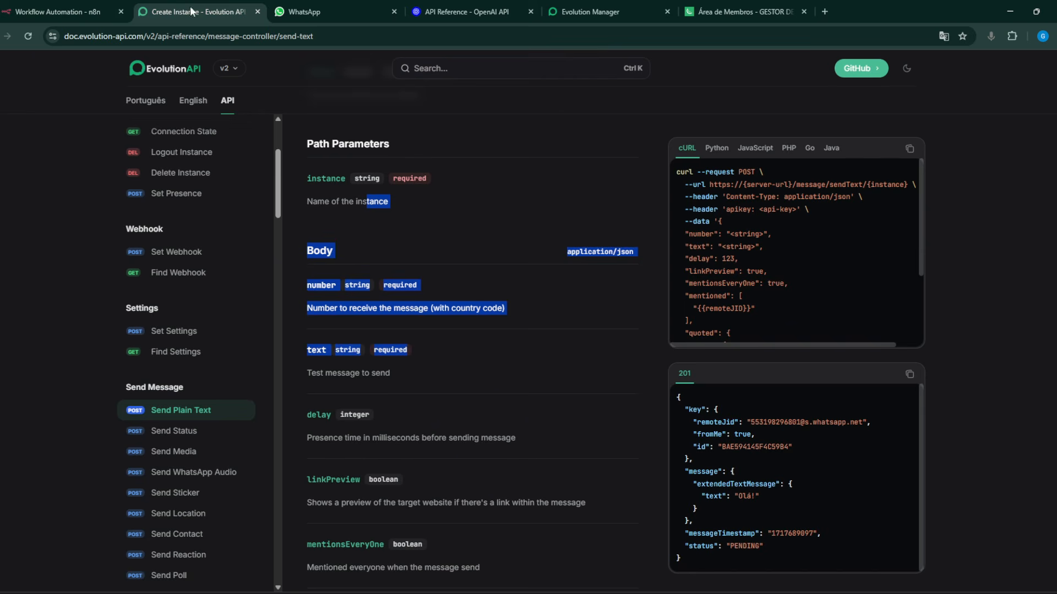
scroll(393, 252, down, 2)
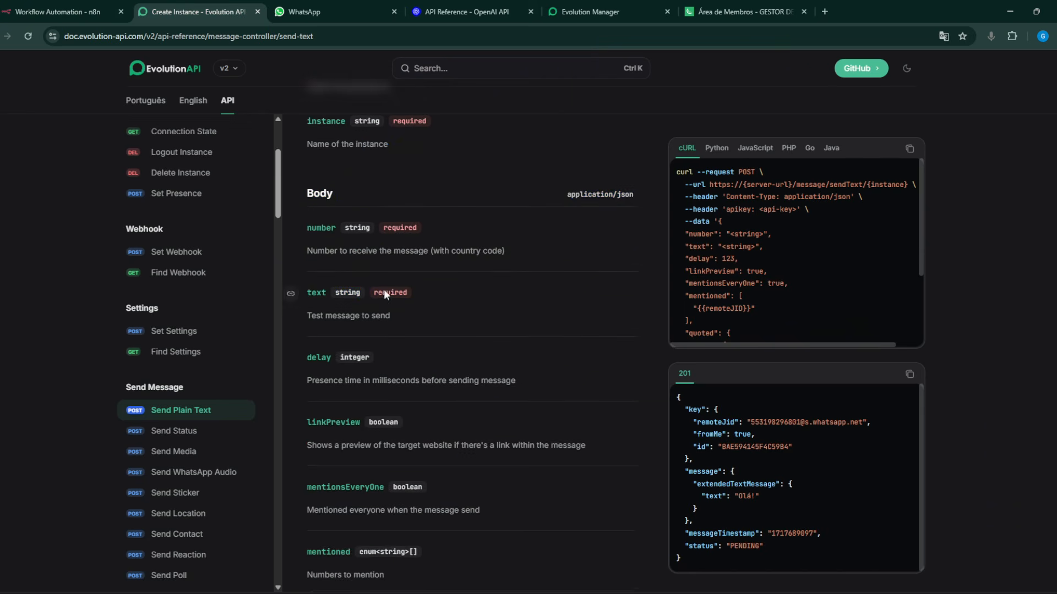
scroll(408, 243, up, 6)
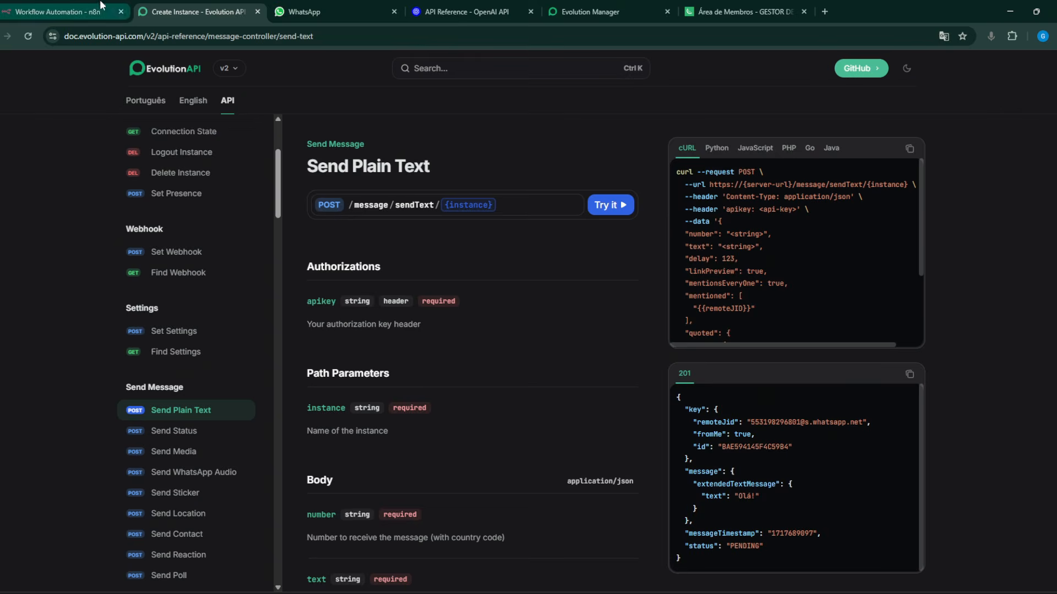
Switch to n8n and set the new HTTP Request node's method to POST
click(60, 12)
click(436, 217)
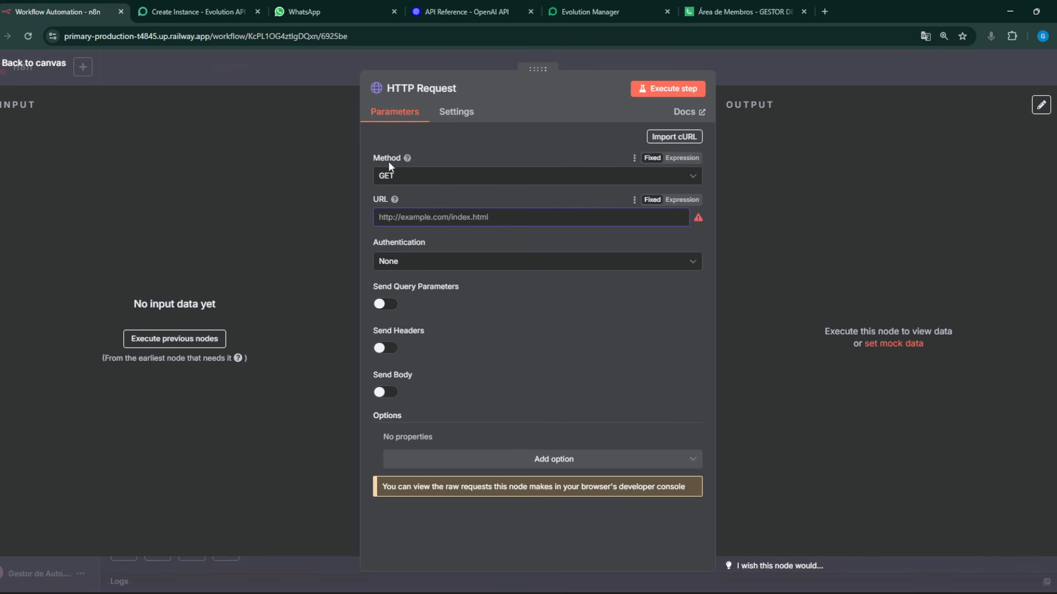
click(386, 177)
click(413, 319)
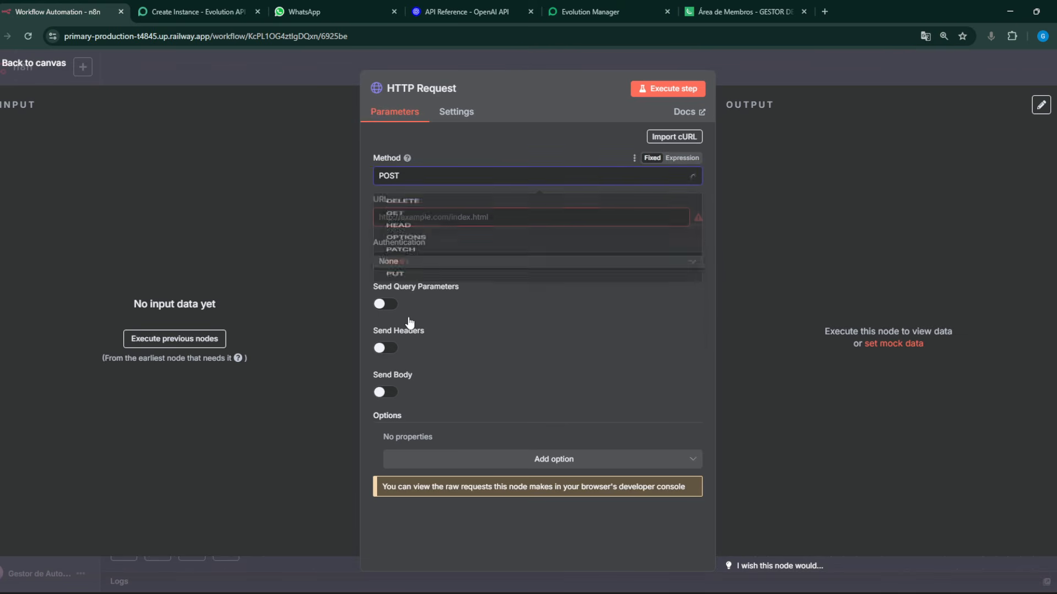
click(228, 16)
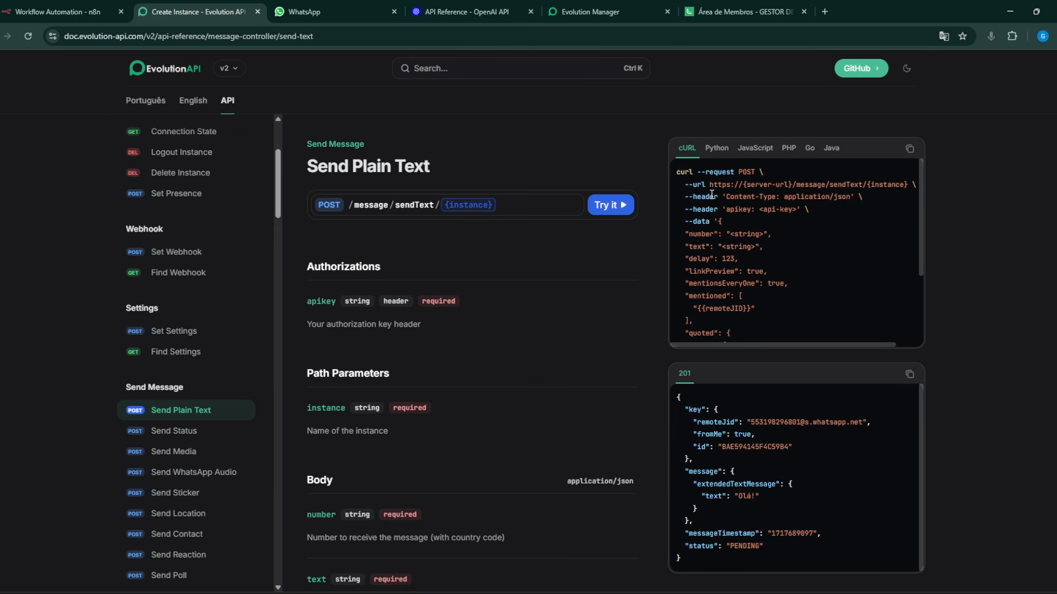
drag(711, 185, 885, 185)
key(ctrl+c)
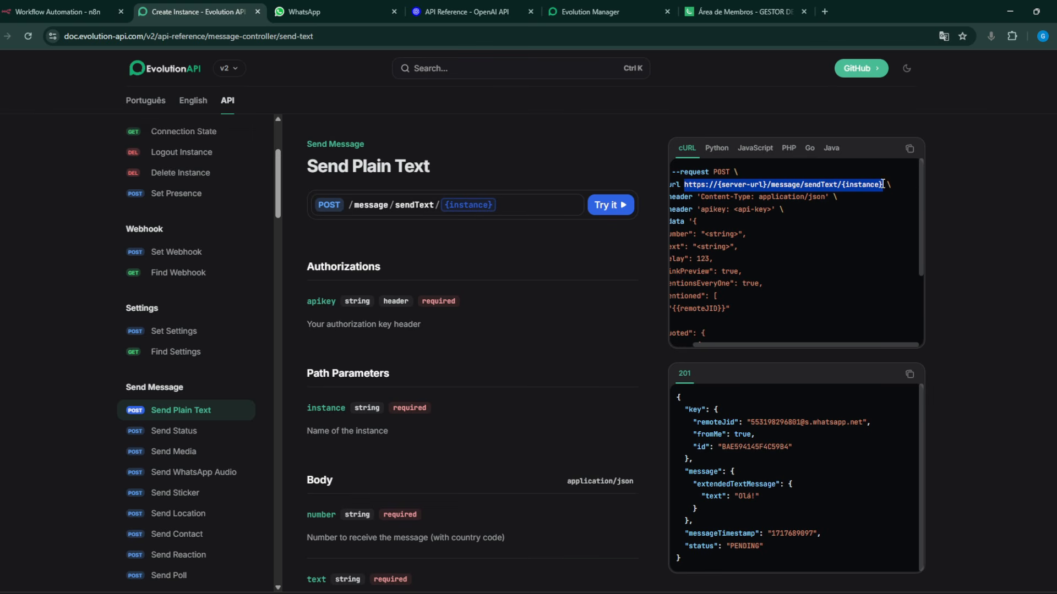
click(74, 6)
click(531, 150)
click(446, 217)
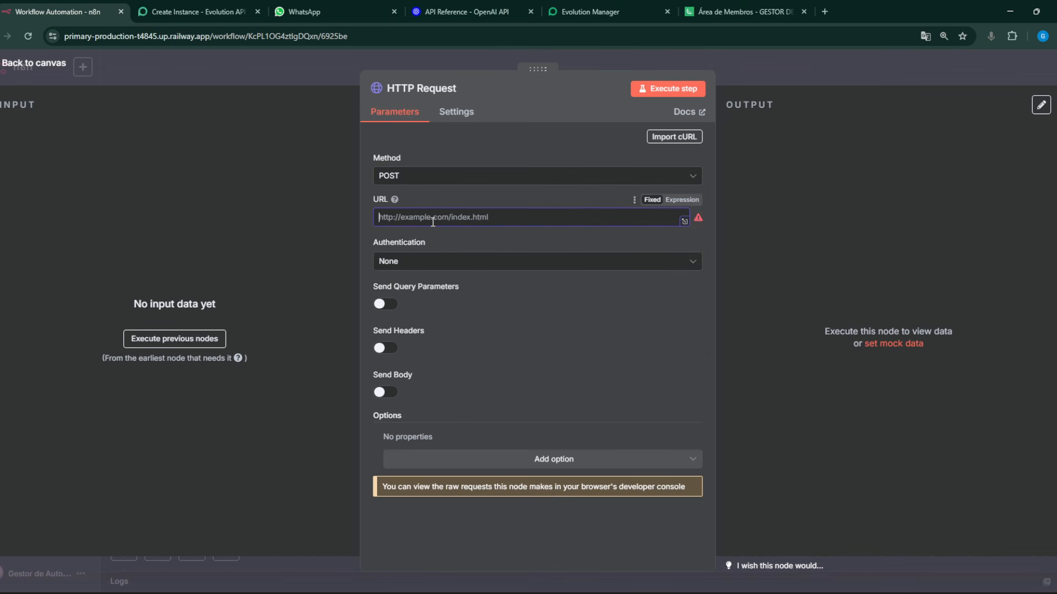
key(ctrl+v)
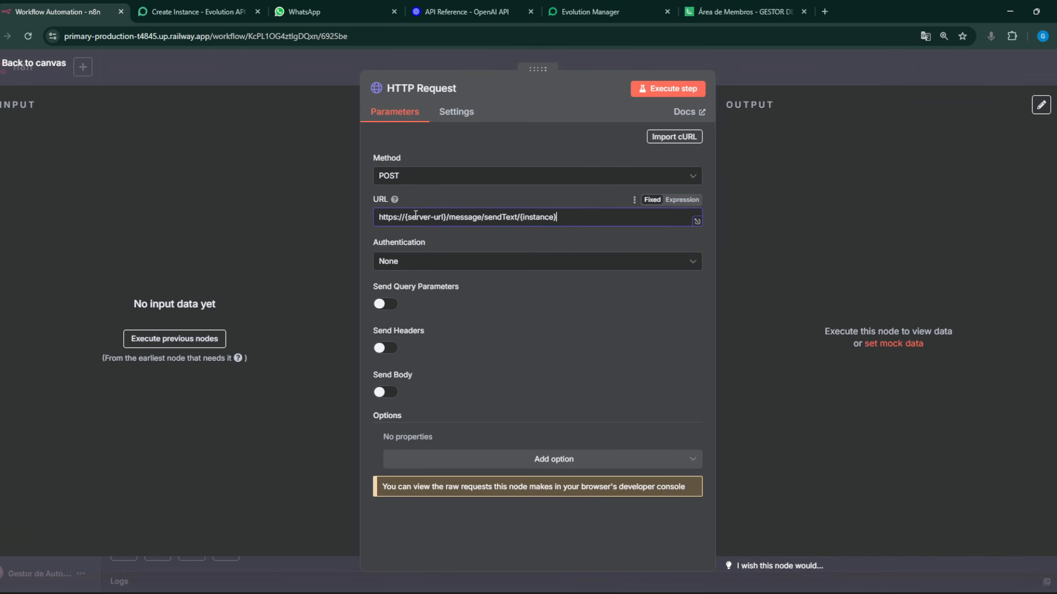
Open the HTTP Request node's URL in the expanded editor and examine the {server-url} and {instance} placeholders
click(696, 221)
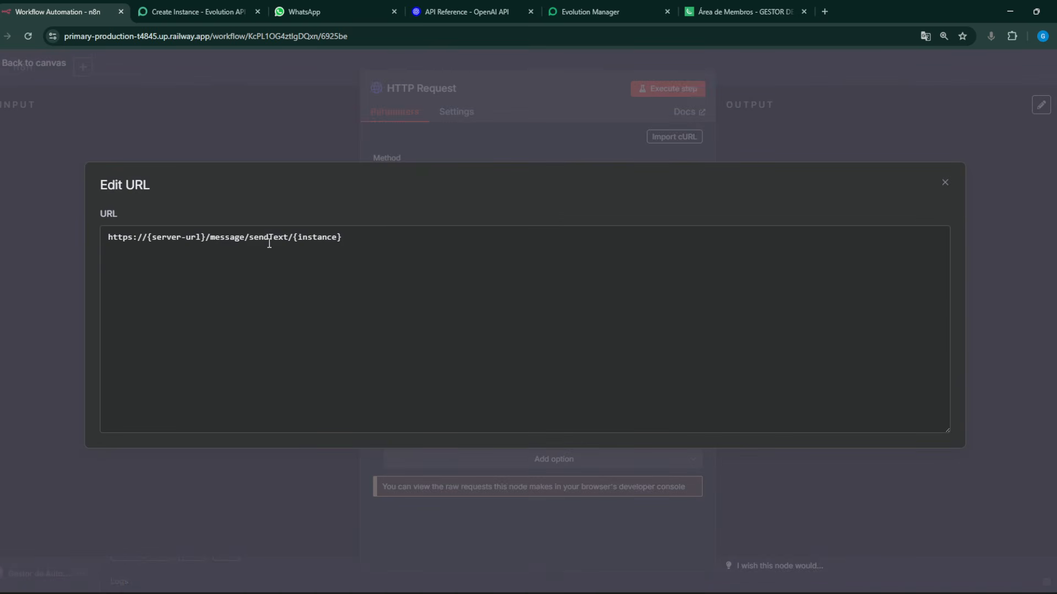
key(ctrl+plus)
key(ctrl+plus)
key(ctrl+plus)
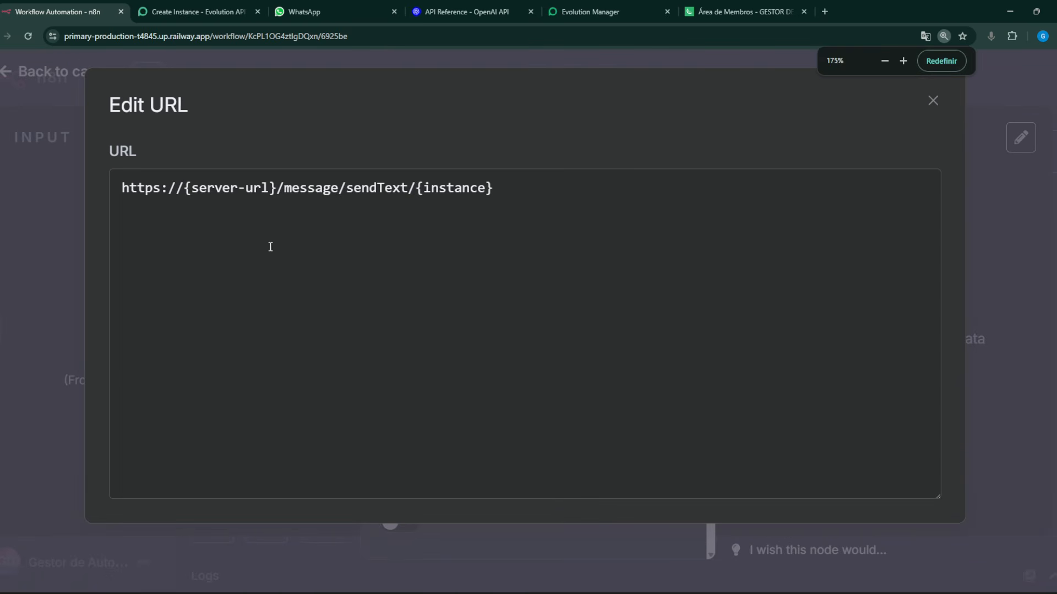
double_click(187, 188)
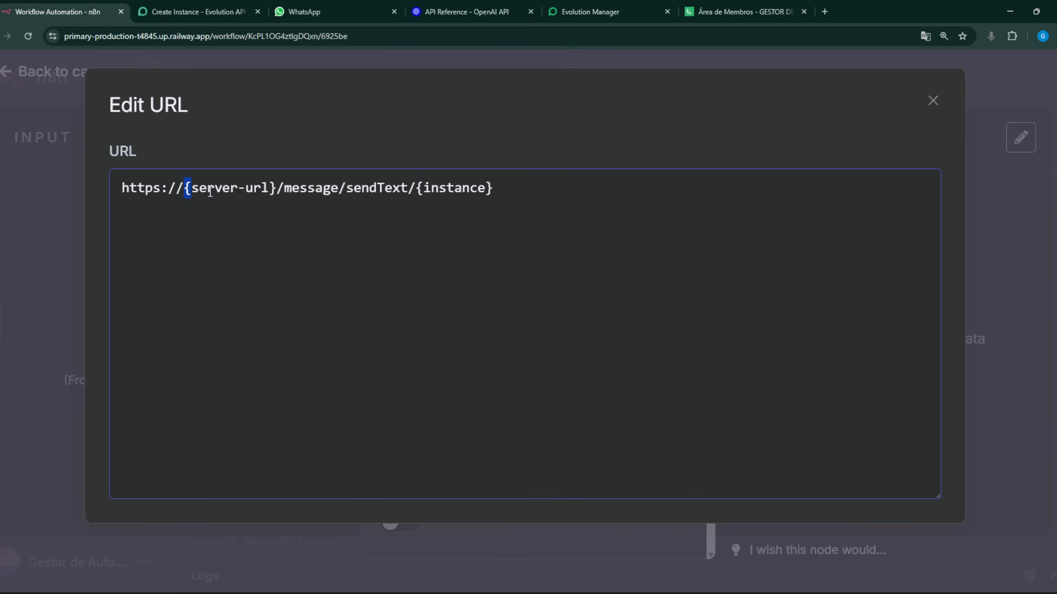
double_click(273, 187)
drag(277, 188, 269, 189)
drag(184, 188, 276, 188)
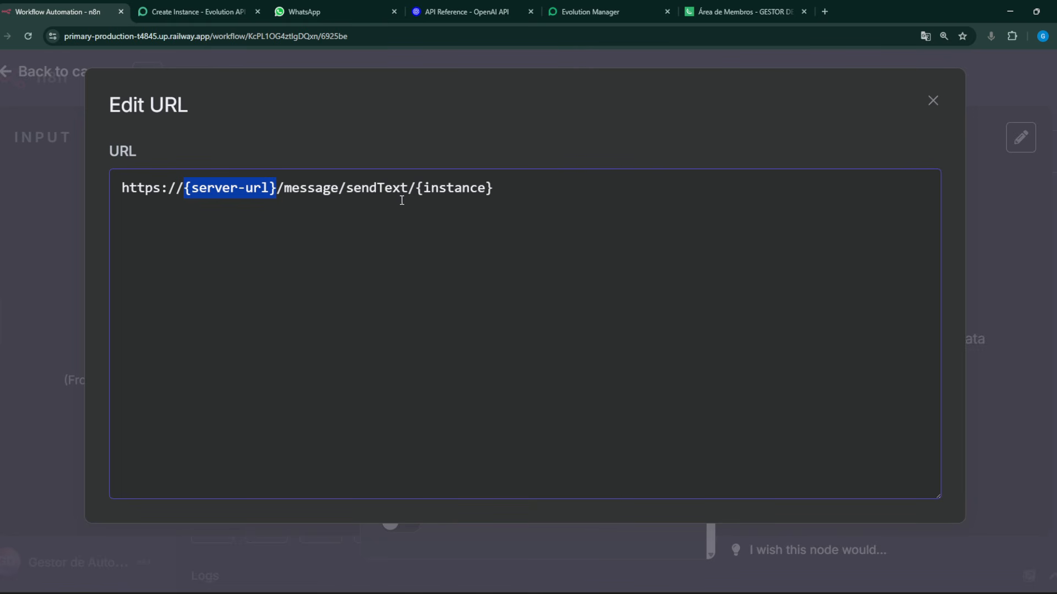
drag(417, 188, 494, 187)
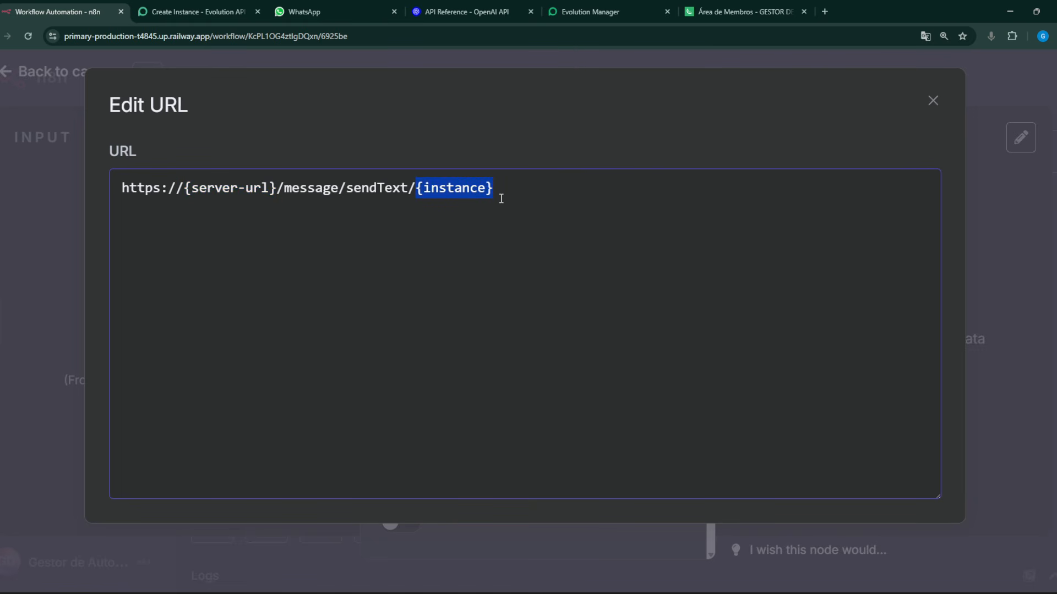
Check the instance name in Evolution Manager and replace the URL's {instance} placeholder with BOT
click(627, 12)
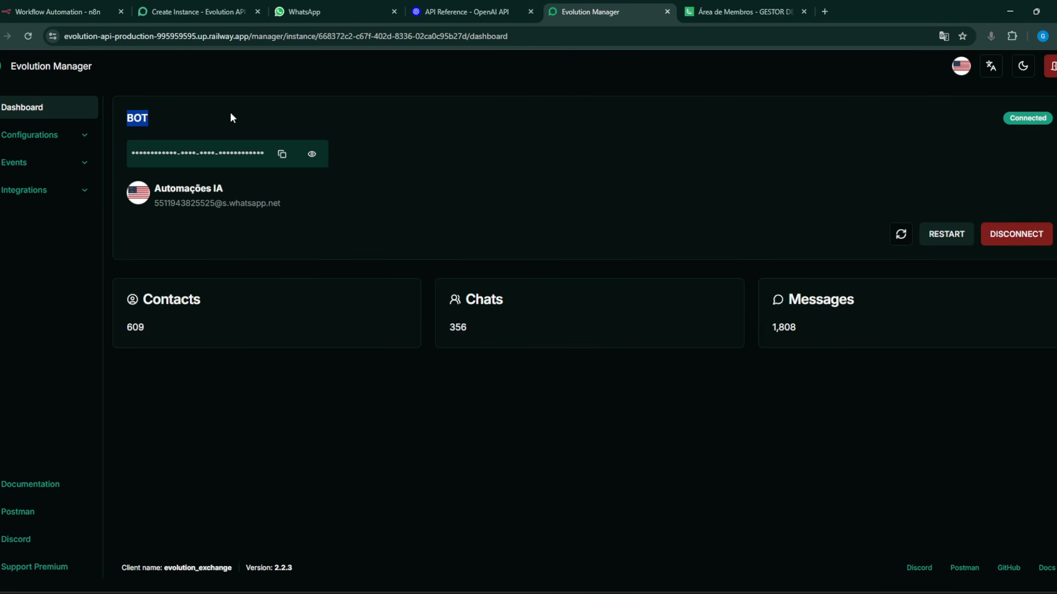
click(61, 12)
click(516, 194)
drag(517, 186, 418, 197)
key(BackSpace)
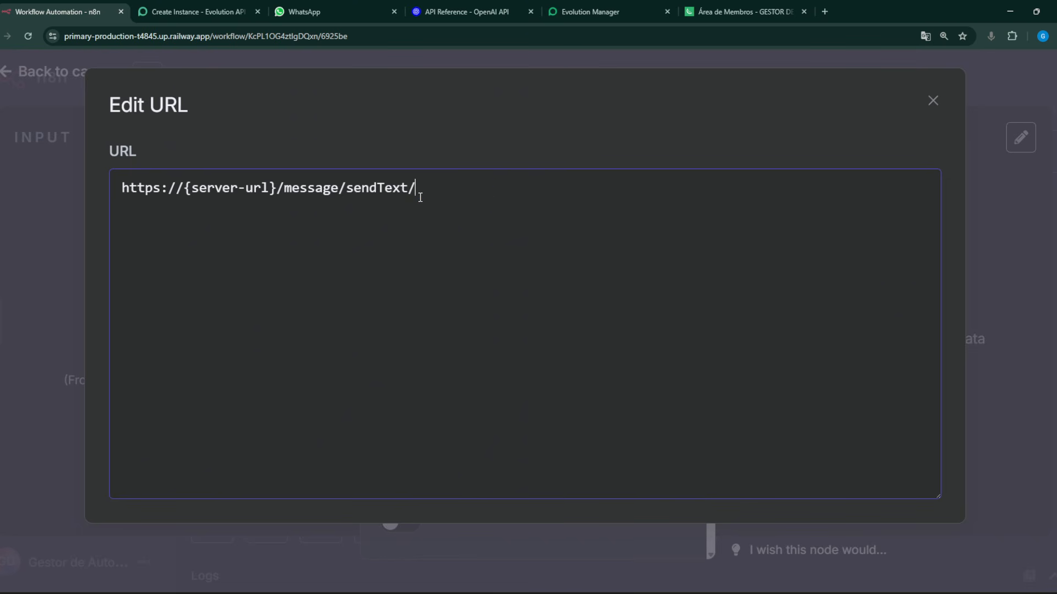
text(BOT)
Copy the server address from Evolution Manager's web address and put it in place of {server-url} in the node's URL
click(545, 13)
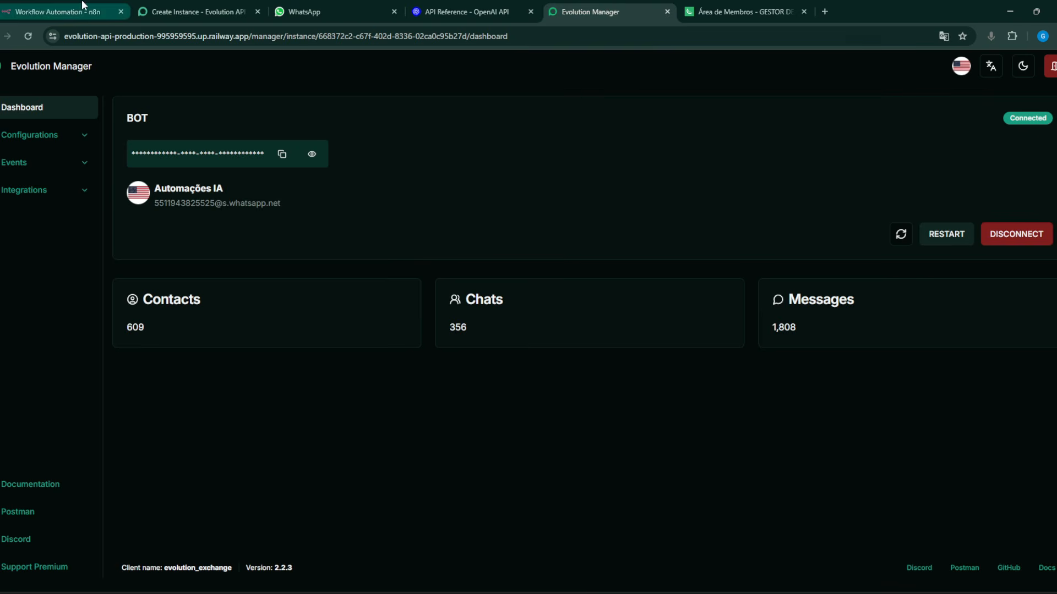
click(55, 12)
drag(183, 189, 264, 198)
click(196, 12)
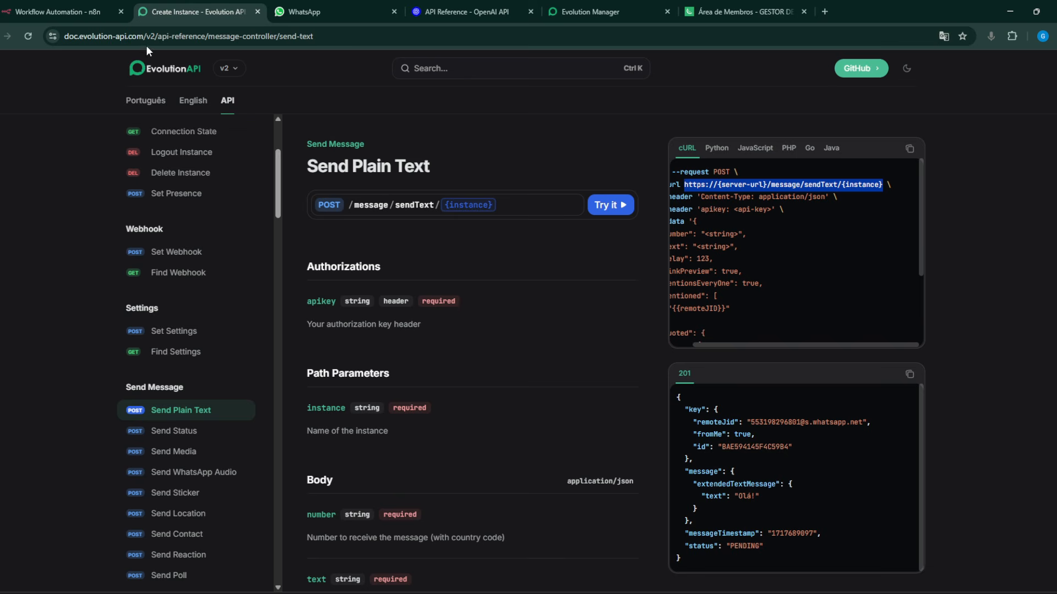
click(587, 9)
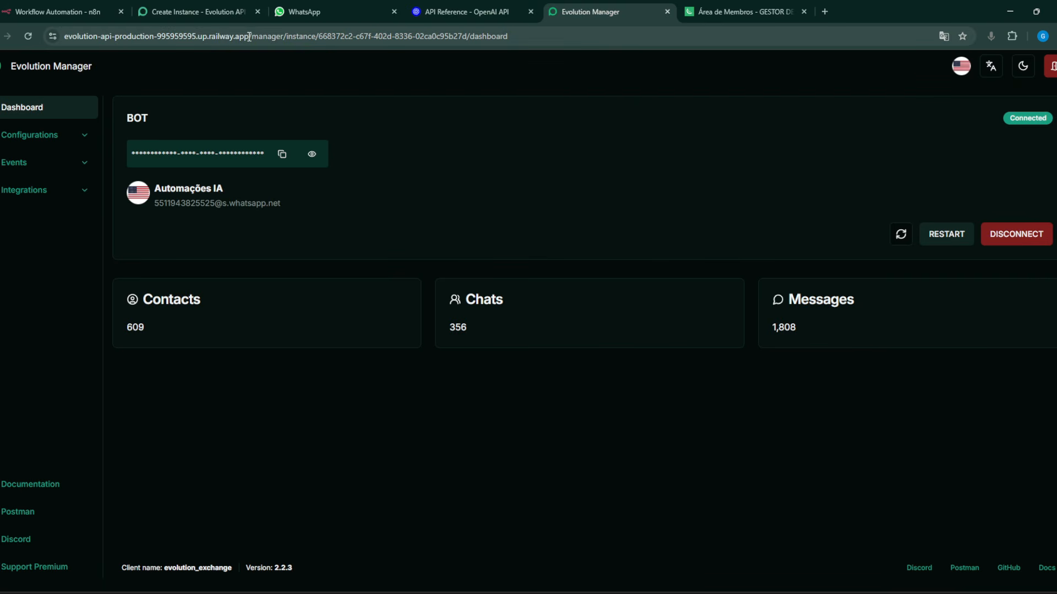
drag(250, 36, 63, 57)
key(ctrl+c)
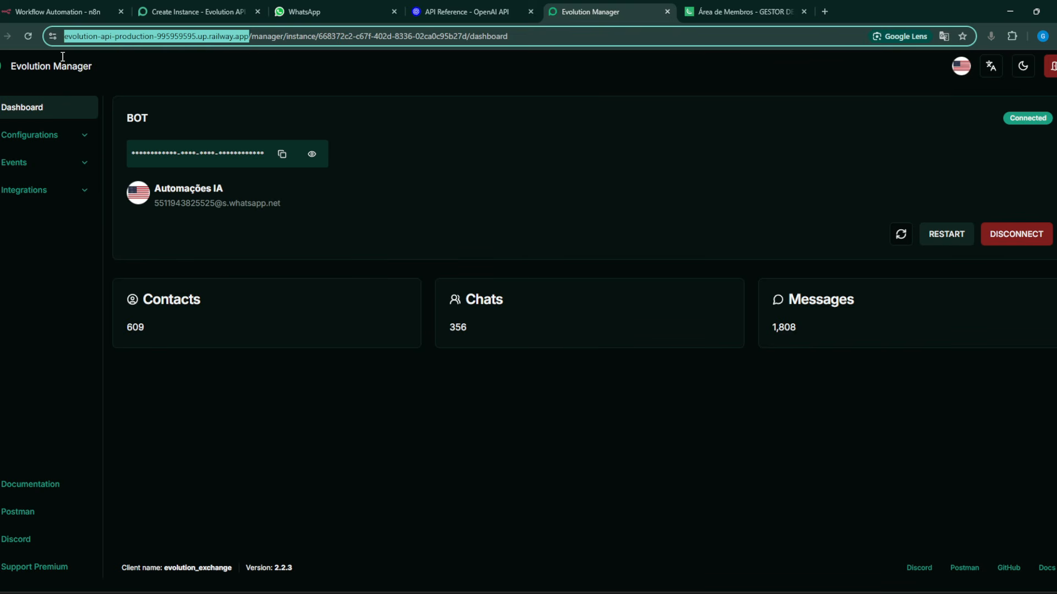
click(58, 11)
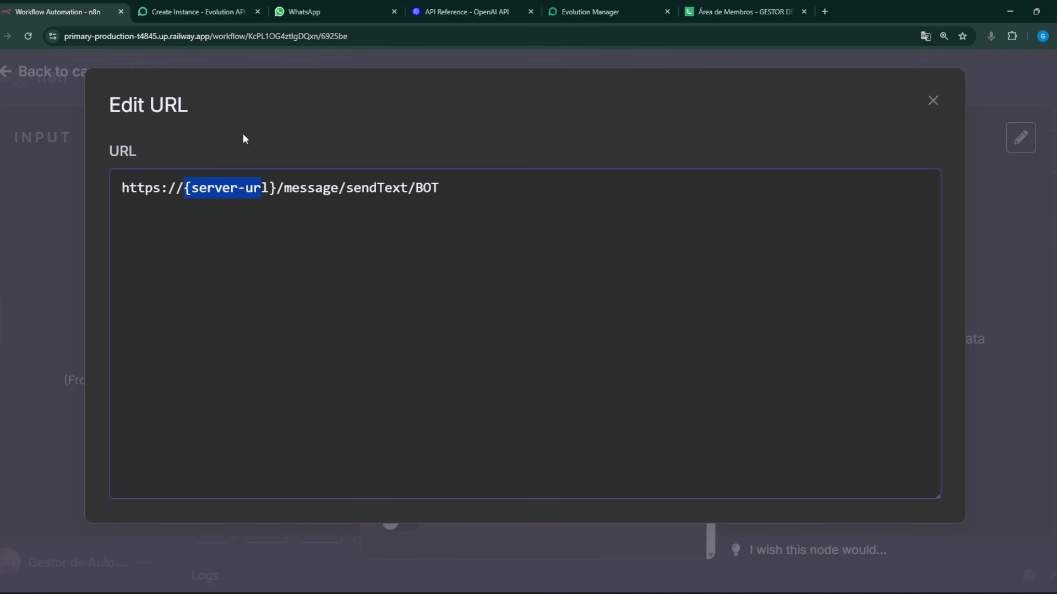
click(278, 187)
drag(275, 187, 187, 195)
key(ctrl+v)
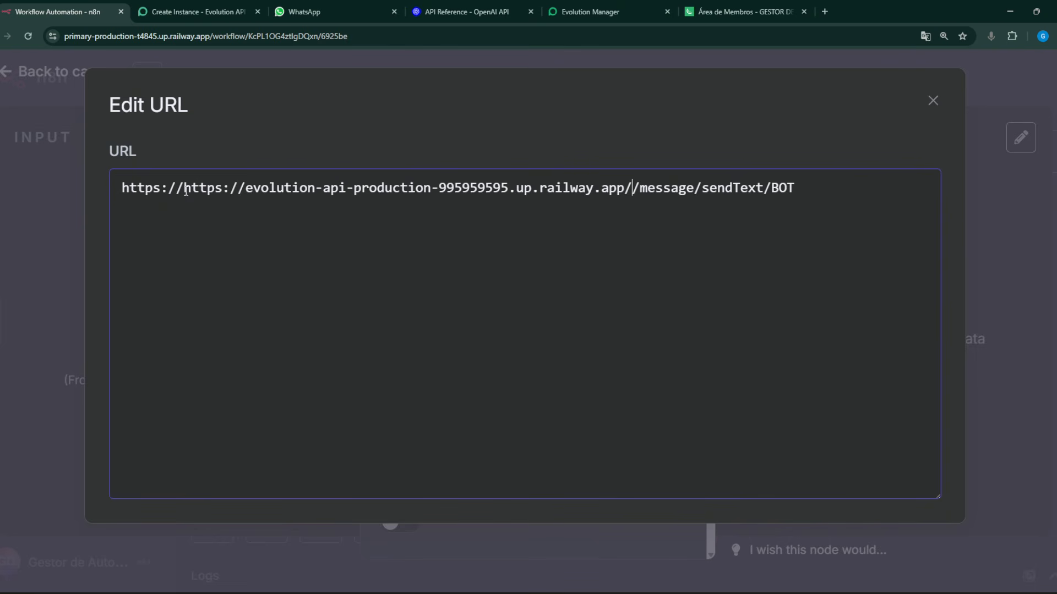
drag(183, 190, 246, 194)
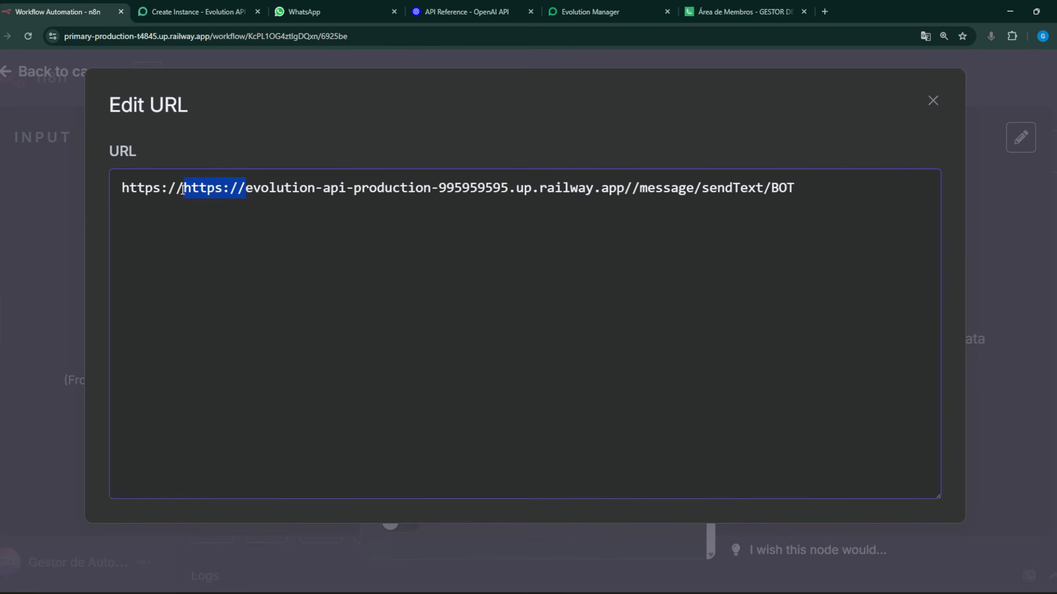
key(BackSpace)
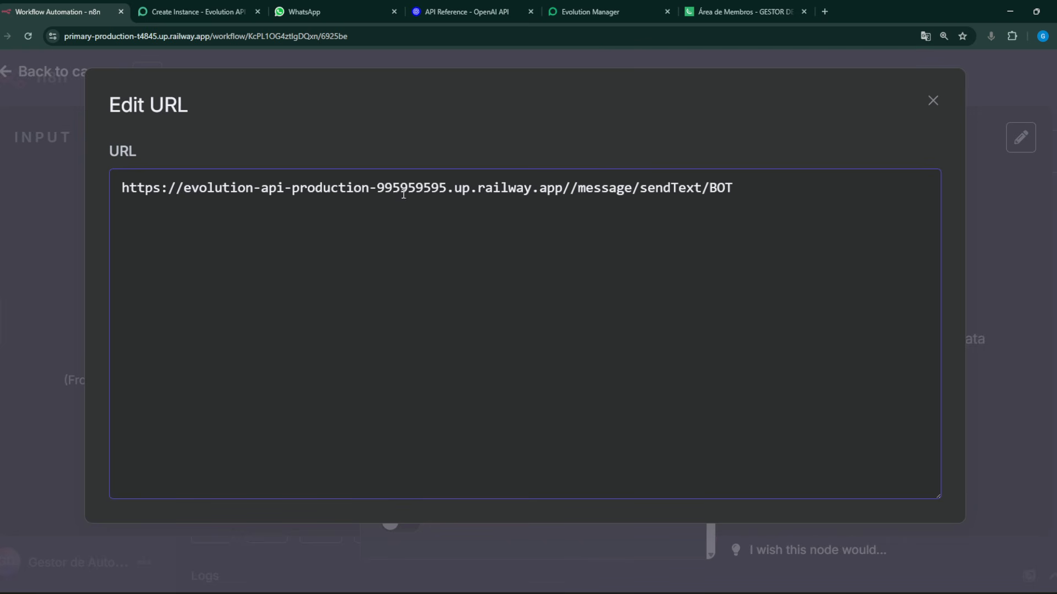
click(568, 191)
key(BackSpace)
key(BackSpace)
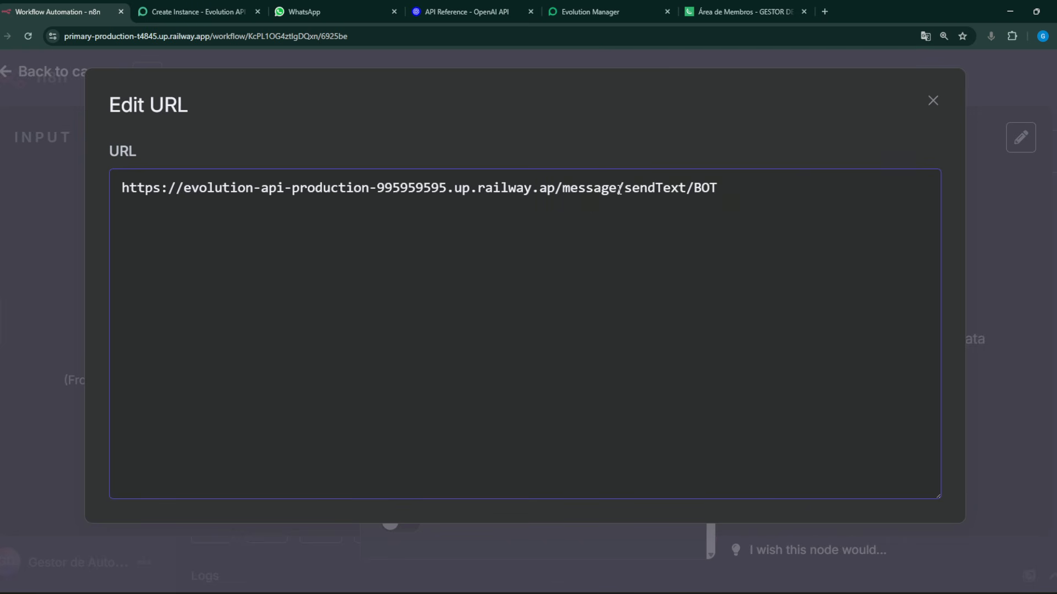
text(P)
key(BackSpace)
text(p)
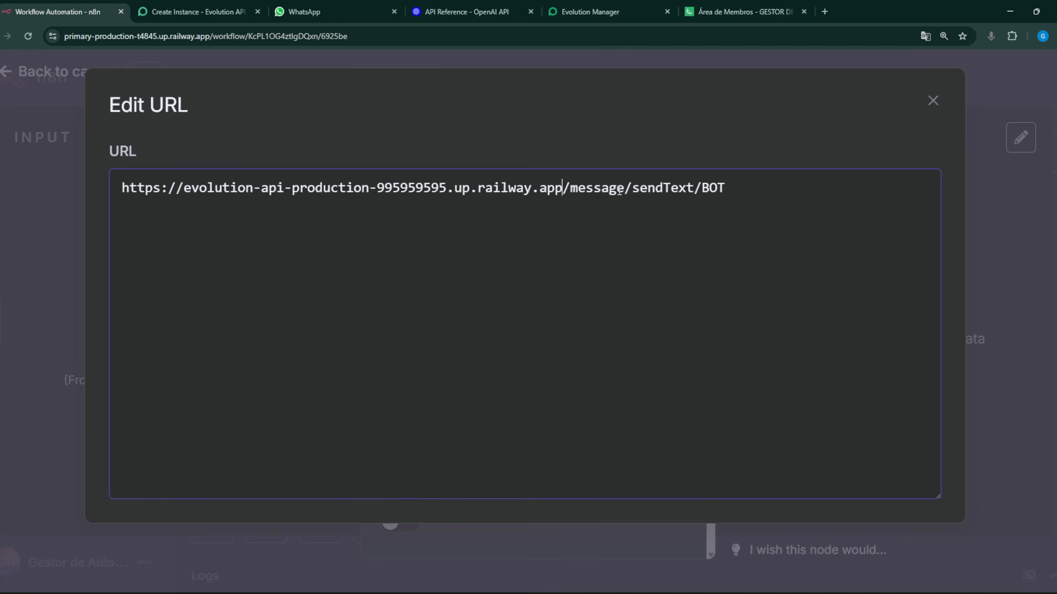
Recheck the server address in Evolution Manager and close the URL editor in n8n
click(584, 8)
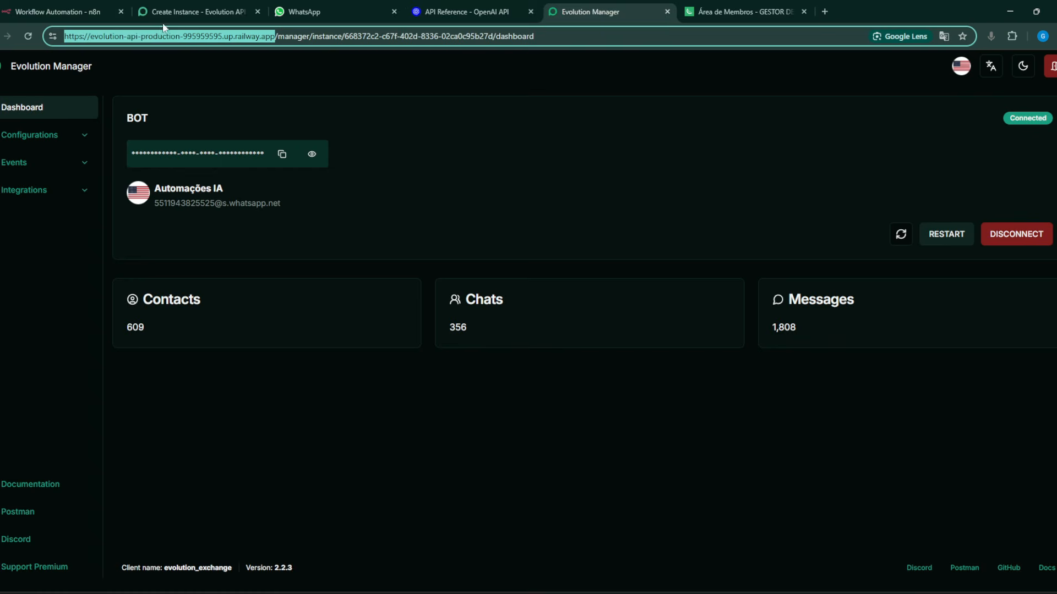
click(61, 12)
click(603, 213)
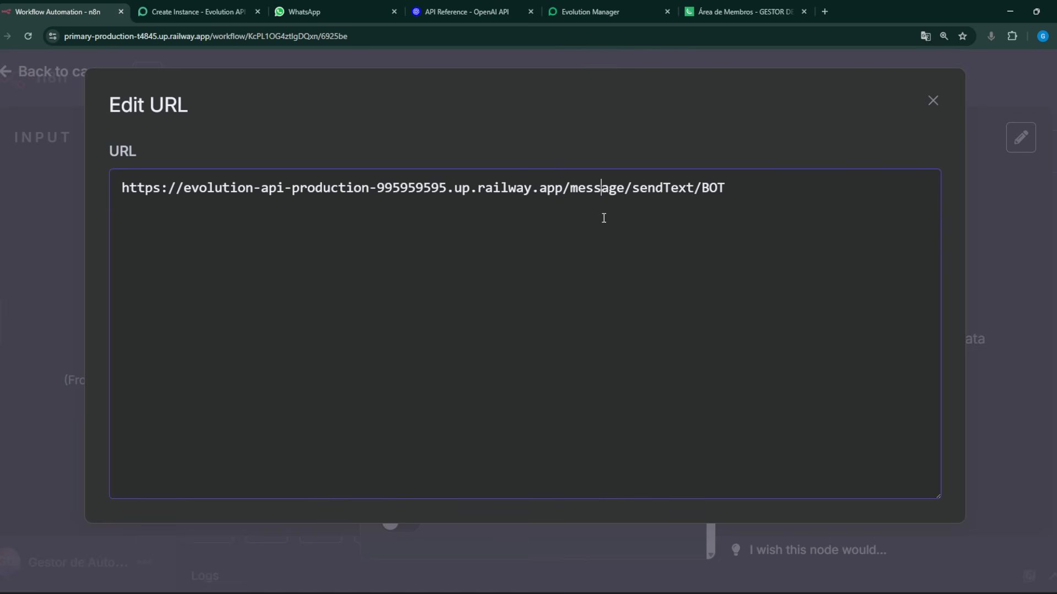
click(930, 104)
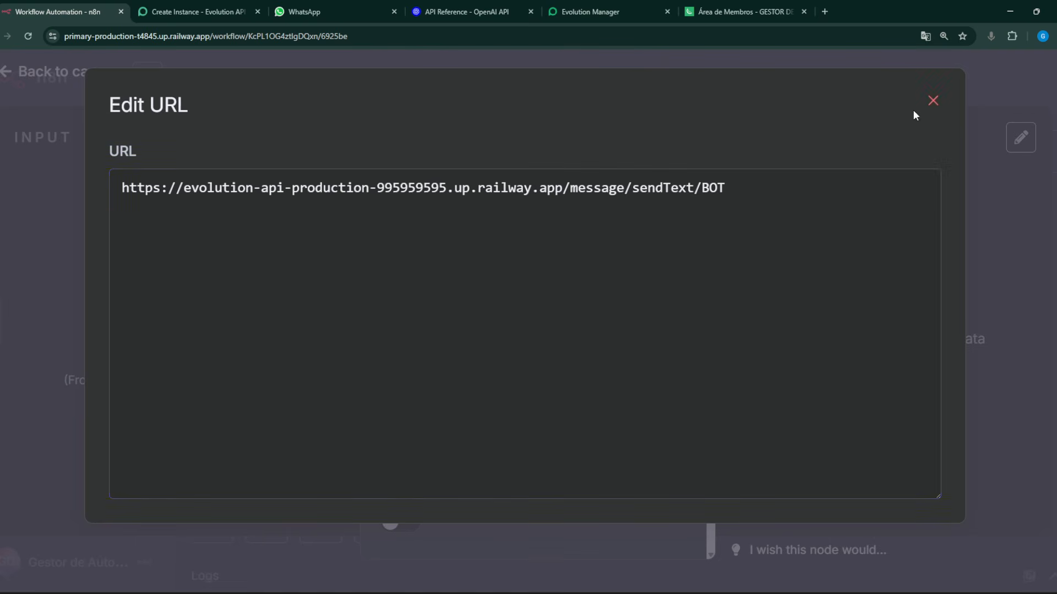
click(933, 103)
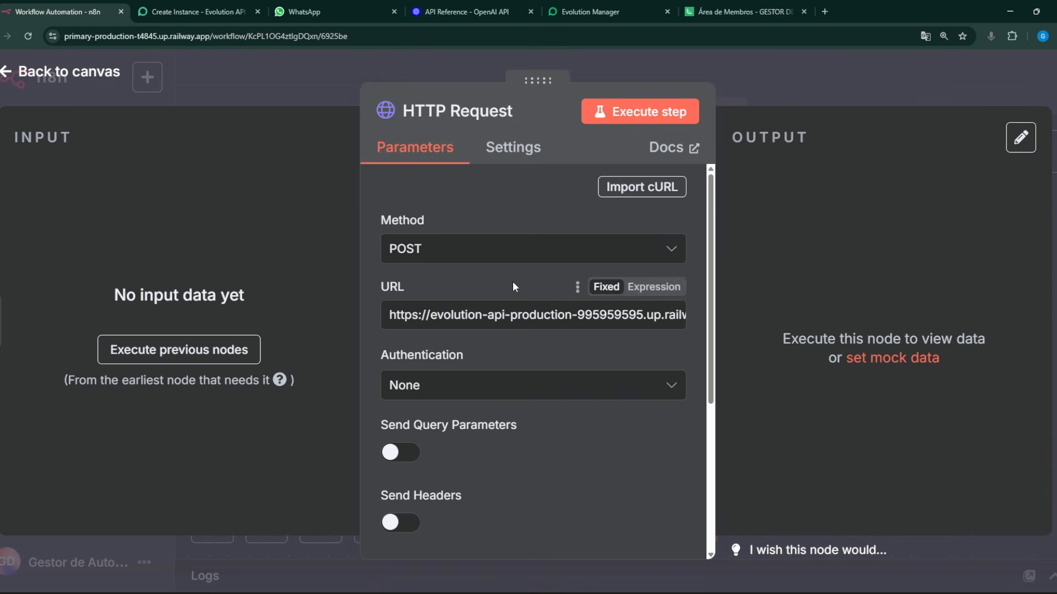
key(ctrl+minus)
key(ctrl+minus)
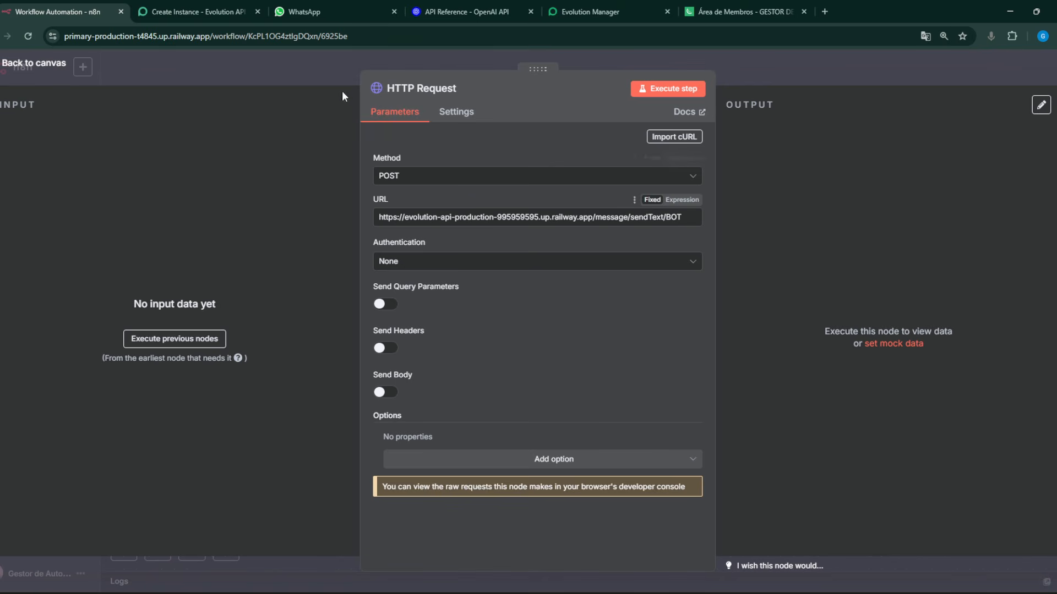
Switch to the Evolution API documentation and examine the Send Plain Text header lines and the apikey authorization requirement
click(231, 12)
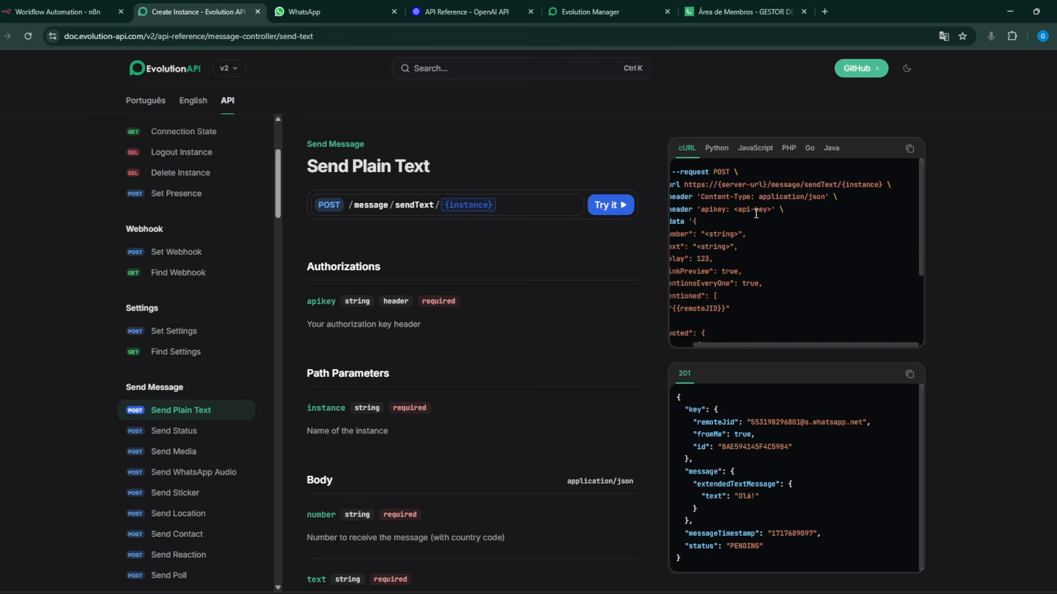
drag(734, 342, 663, 346)
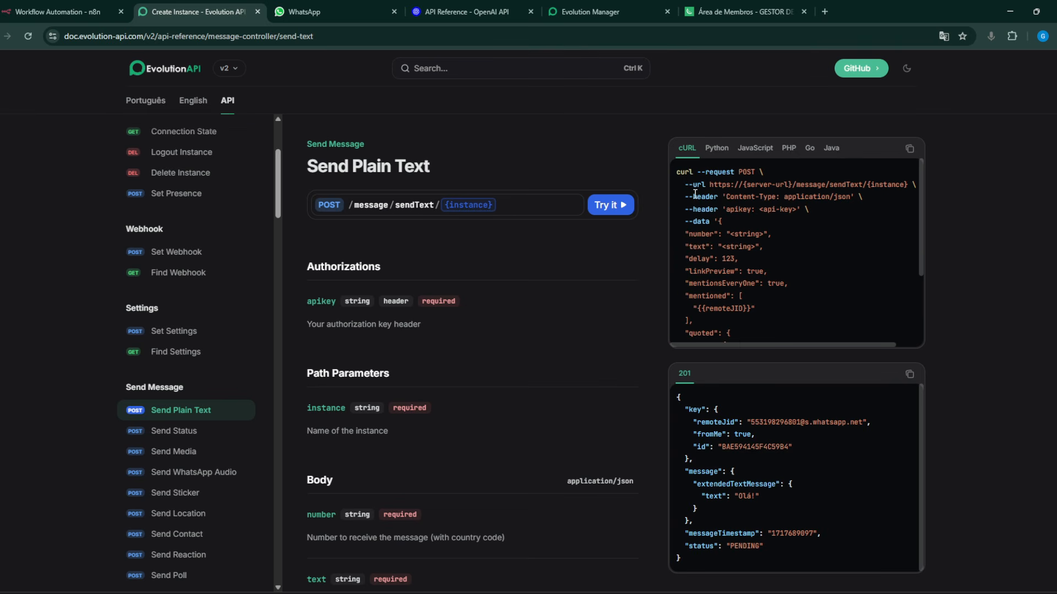
drag(695, 195, 859, 199)
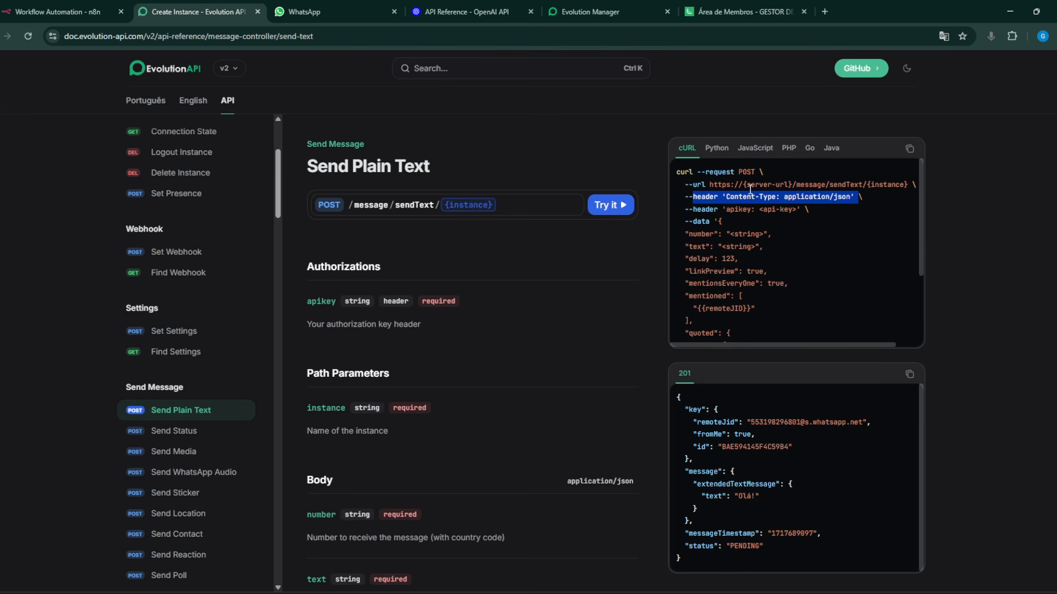
drag(740, 188, 736, 190)
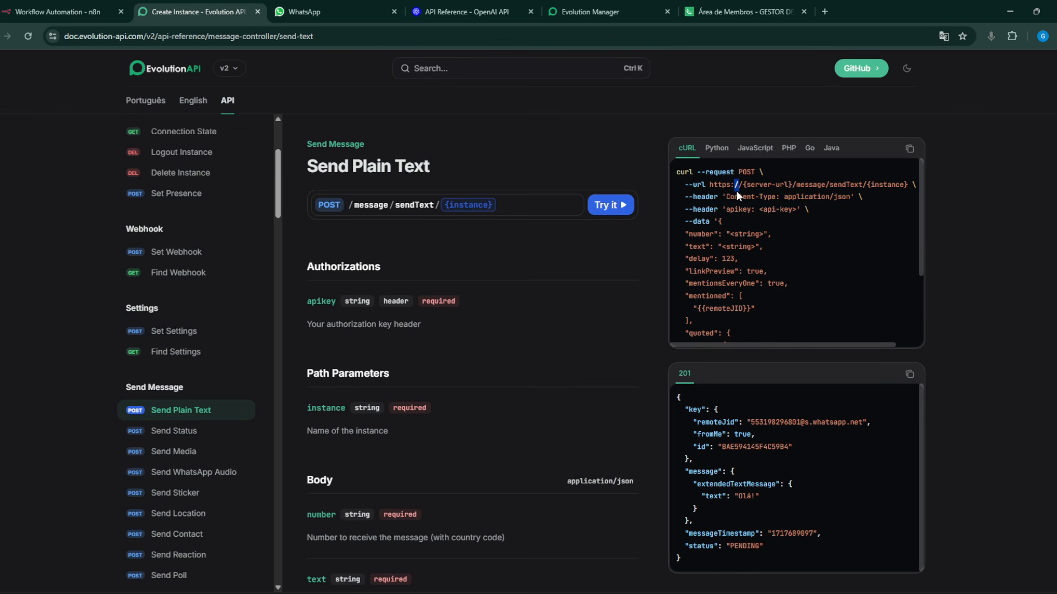
double_click(698, 197)
click(422, 317)
drag(385, 301, 403, 303)
triple_click(401, 304)
click(716, 199)
Return to n8n and turn on Send Headers for the HTTP Request node
click(58, 11)
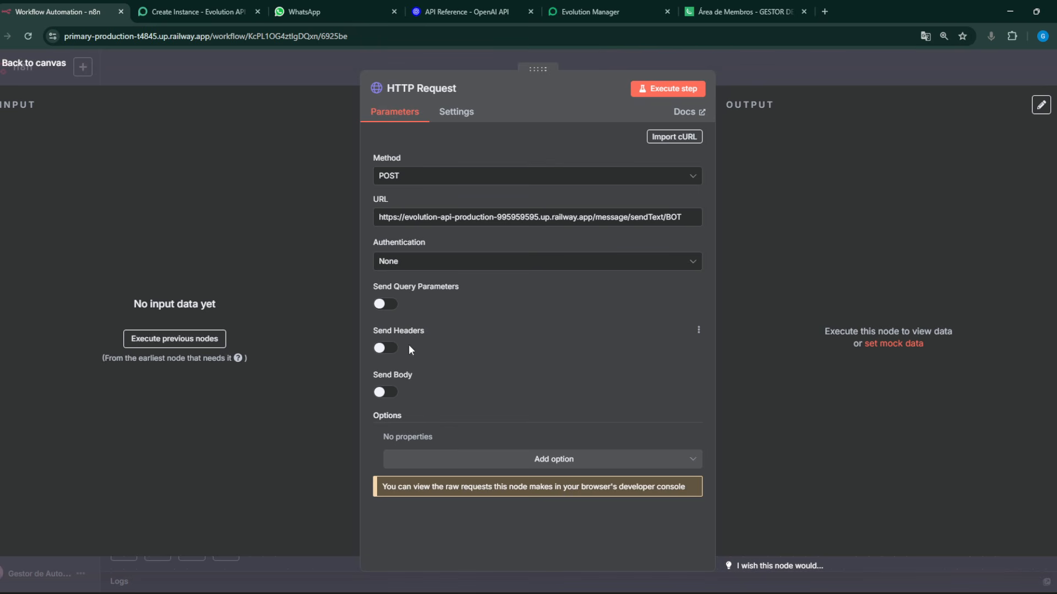
click(381, 348)
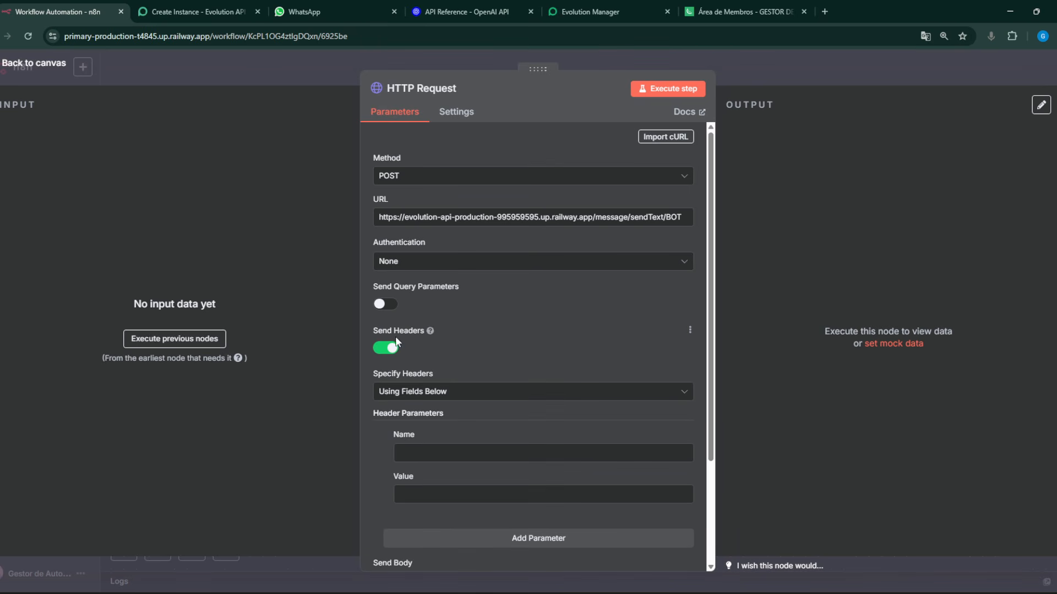
scroll(396, 339, down, 1)
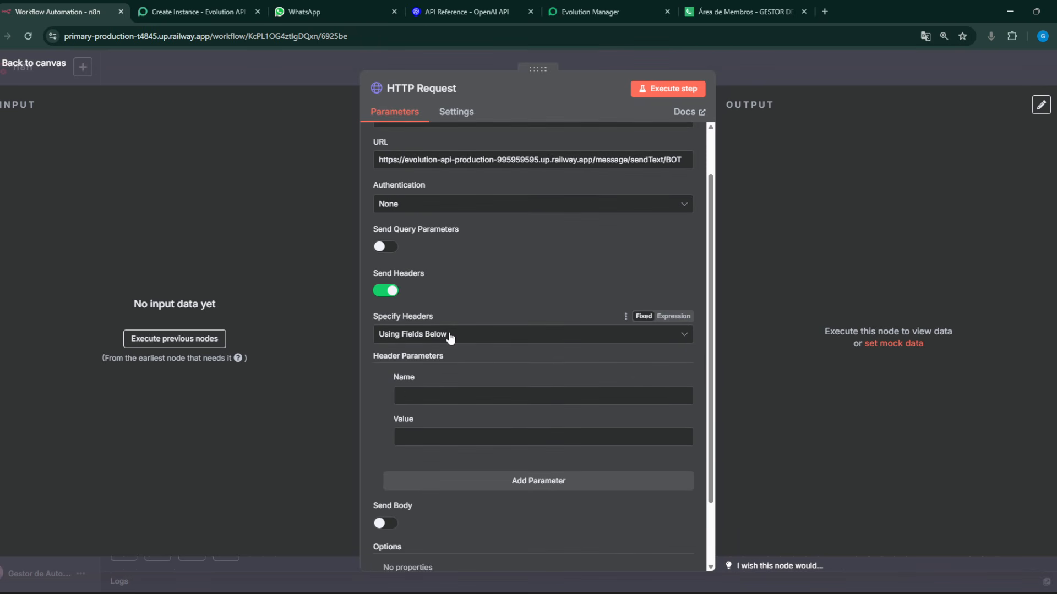
click(451, 335)
click(439, 384)
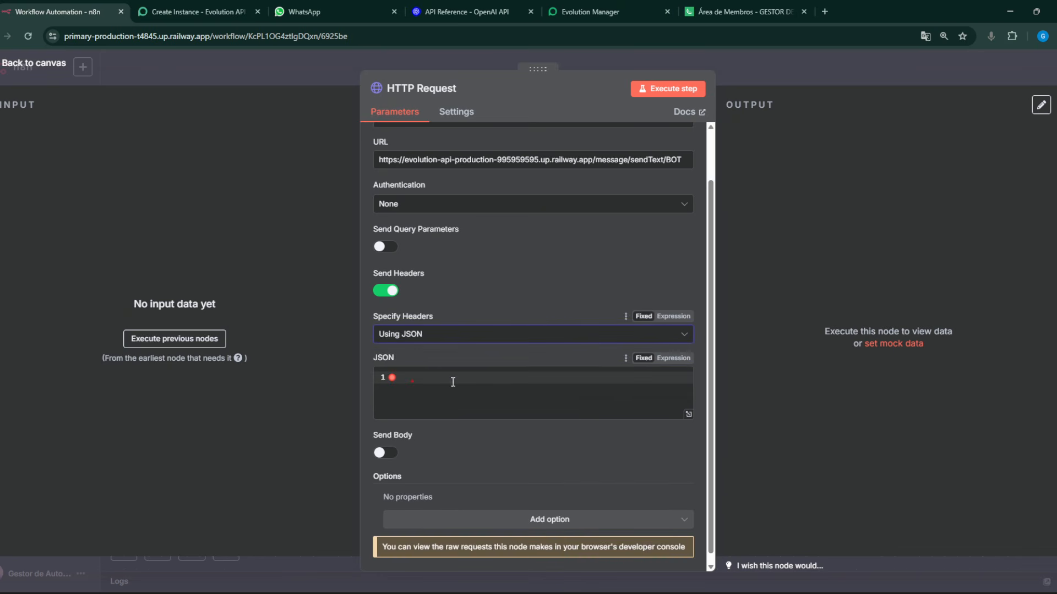
click(441, 334)
click(435, 366)
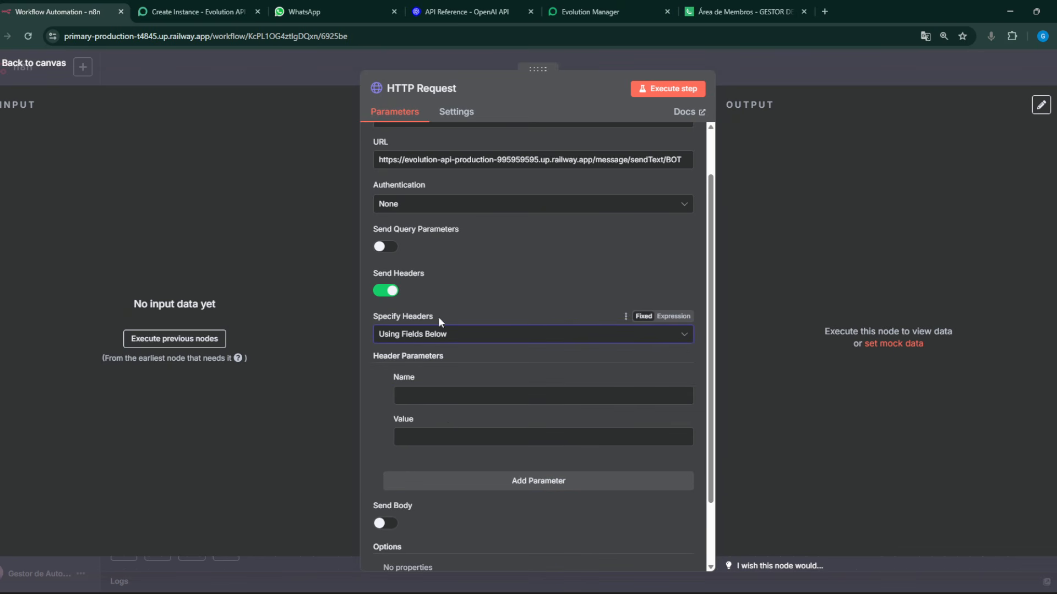
Copy the header name Content-Type from the Send Plain Text documentation into the first header parameter's name in n8n
click(448, 398)
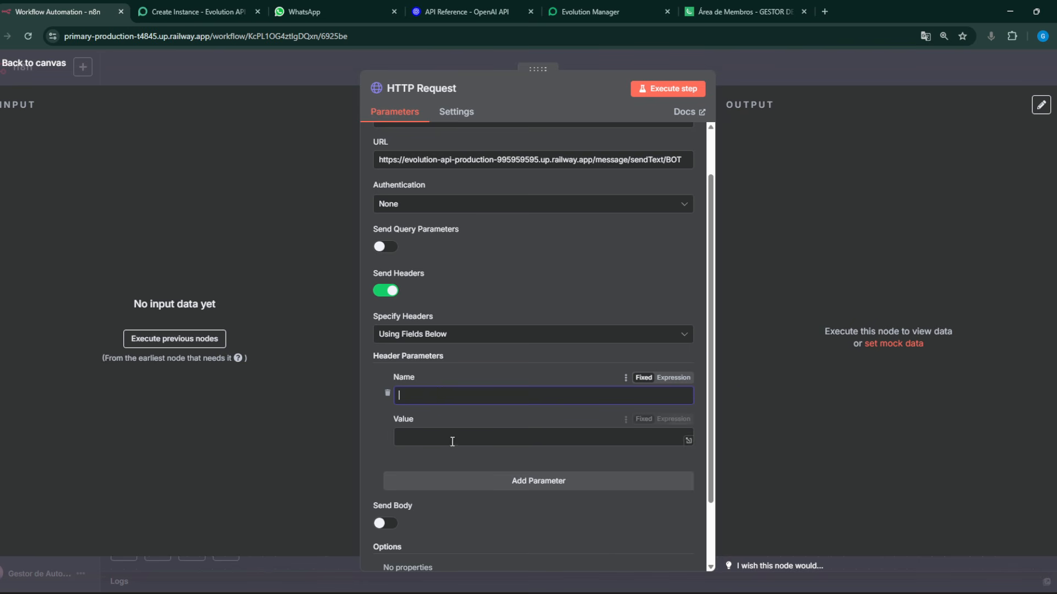
click(223, 7)
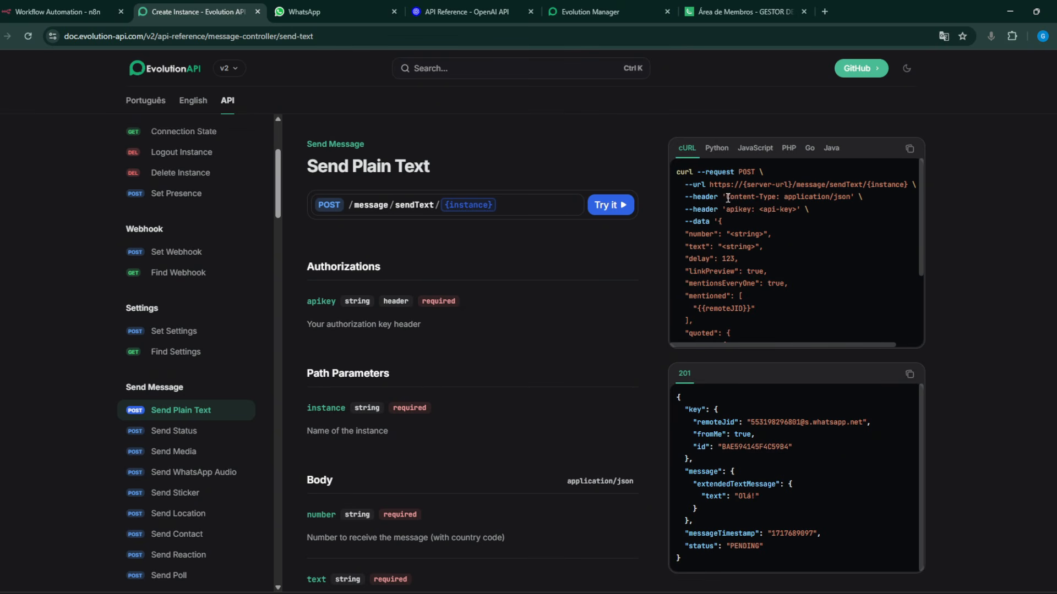
drag(726, 197, 775, 200)
key(ctrl+c)
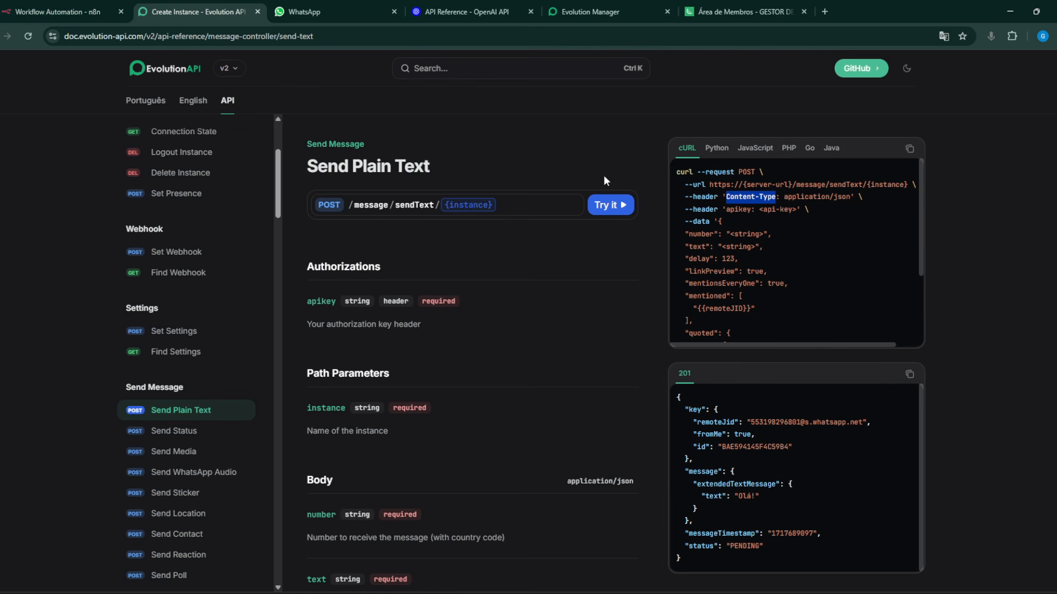
click(88, 10)
click(434, 396)
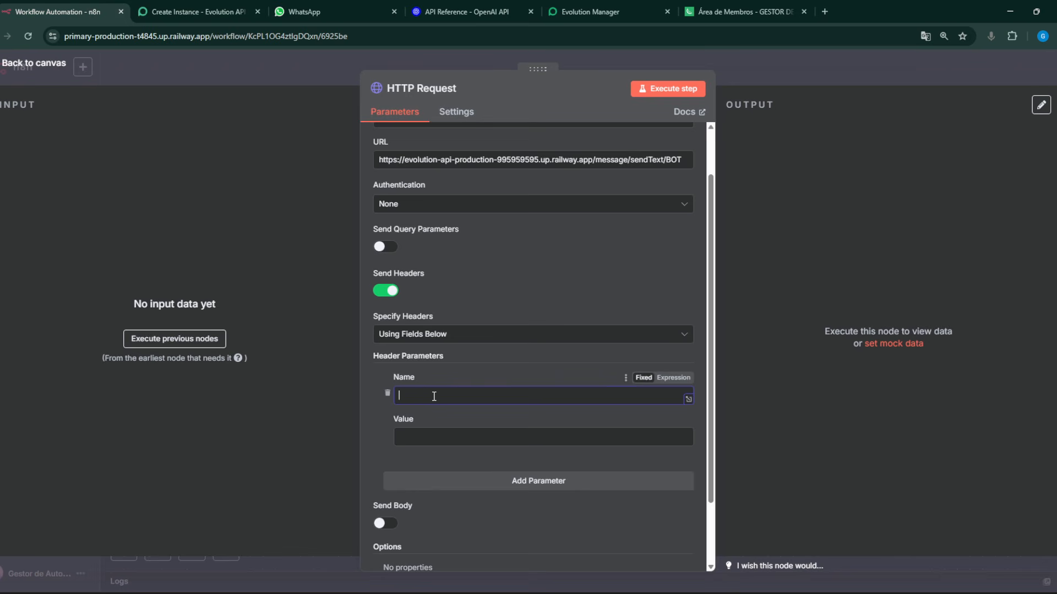
key(ctrl+v)
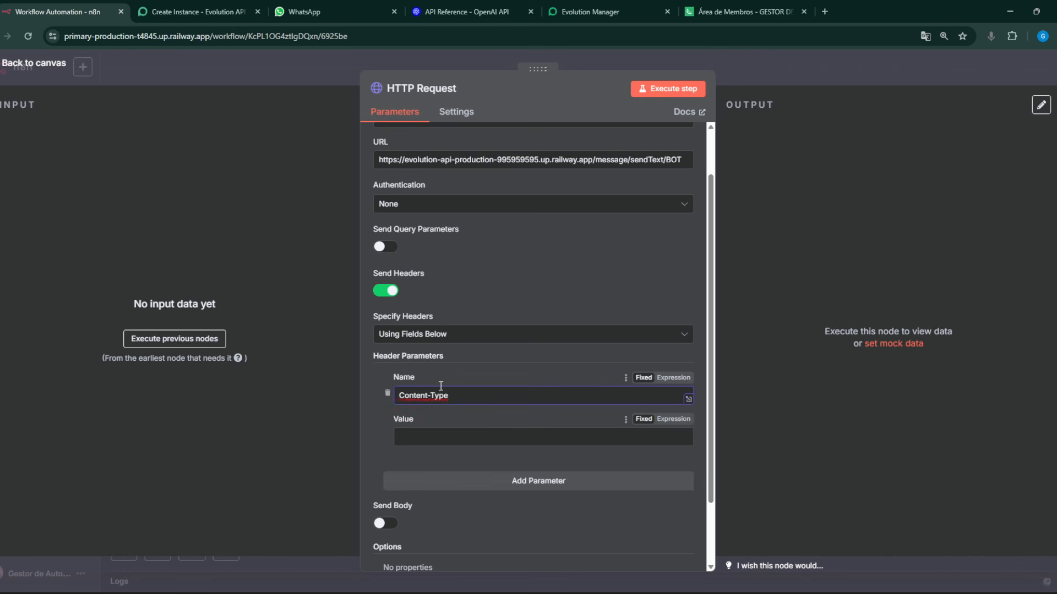
Copy application/json from the documentation's cURL example into the Content-Type header's value in n8n
click(223, 10)
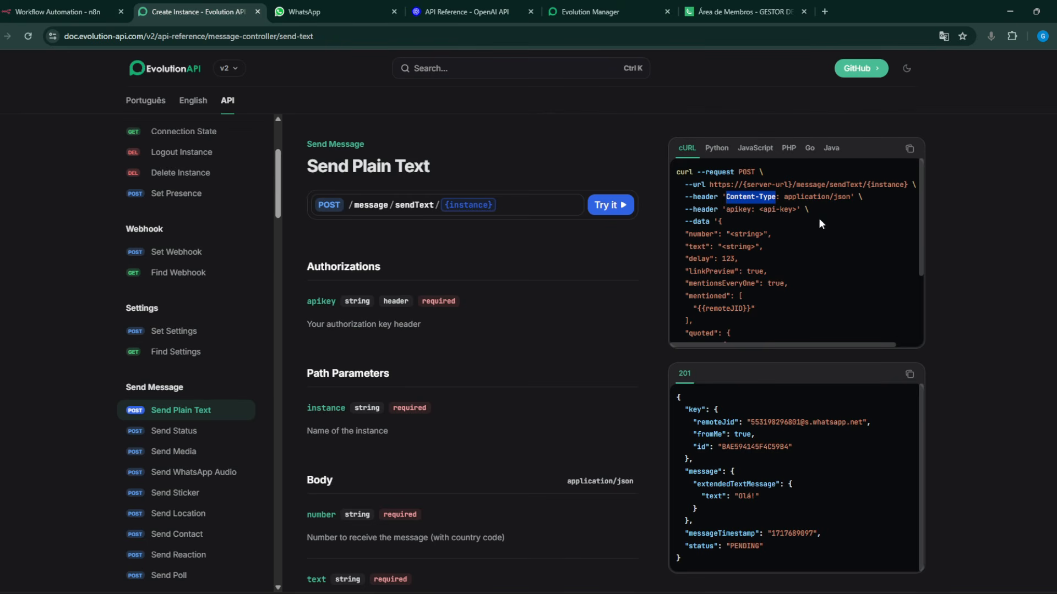
click(787, 196)
drag(786, 196, 851, 199)
key(ctrl+c)
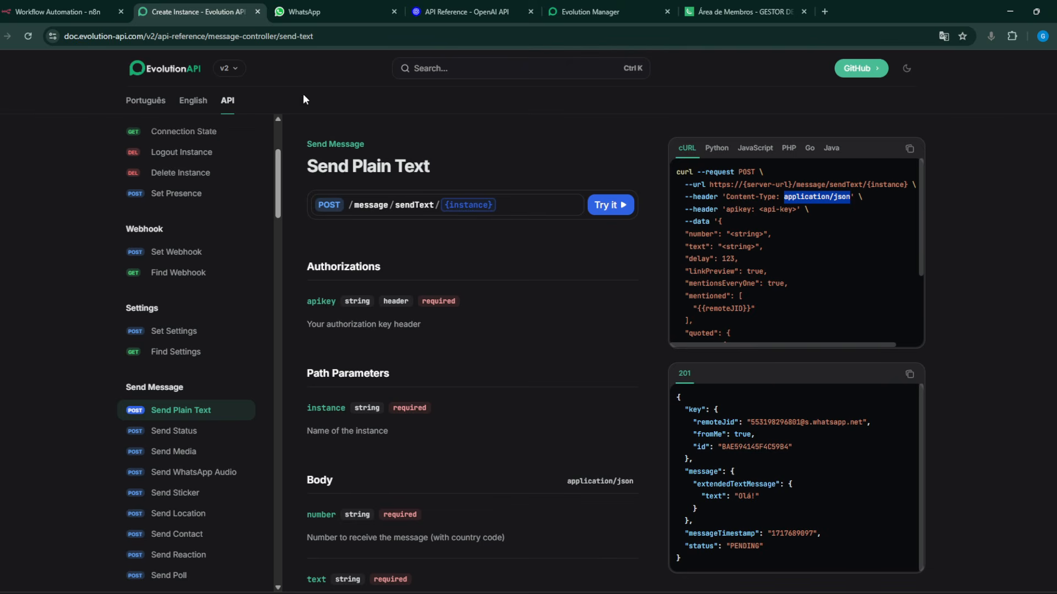
click(61, 11)
click(430, 436)
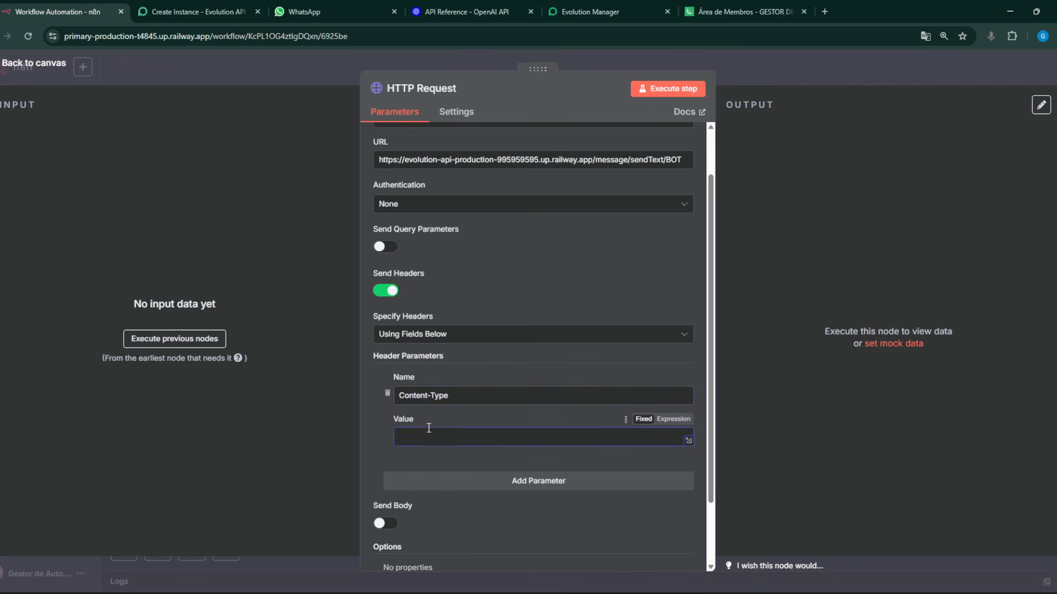
key(ctrl+v)
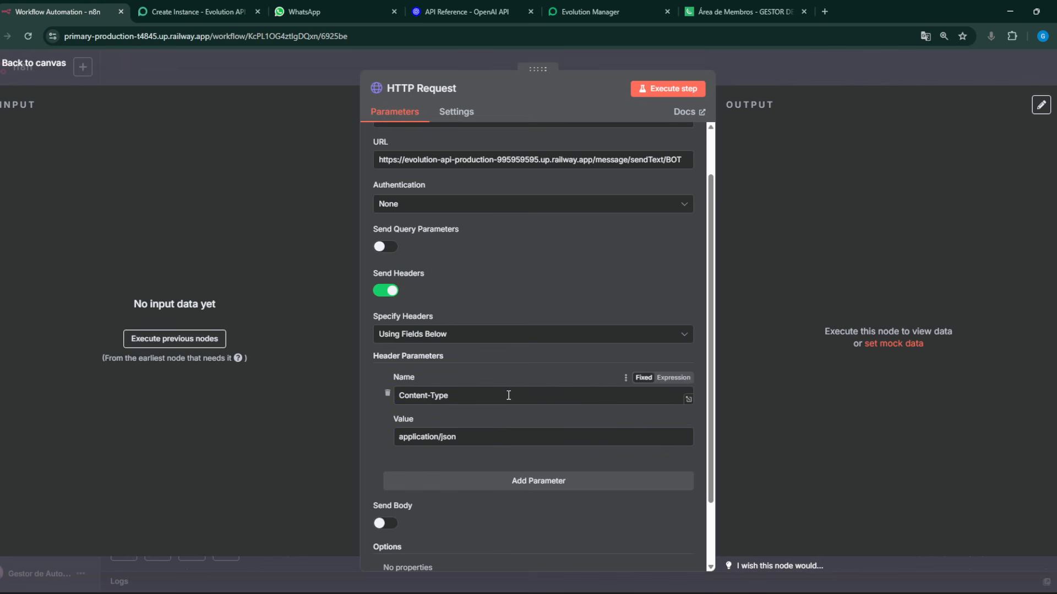
Check the apikey header line in the documentation and the BOT instance's key area in Evolution Manager, and return to n8n
click(193, 11)
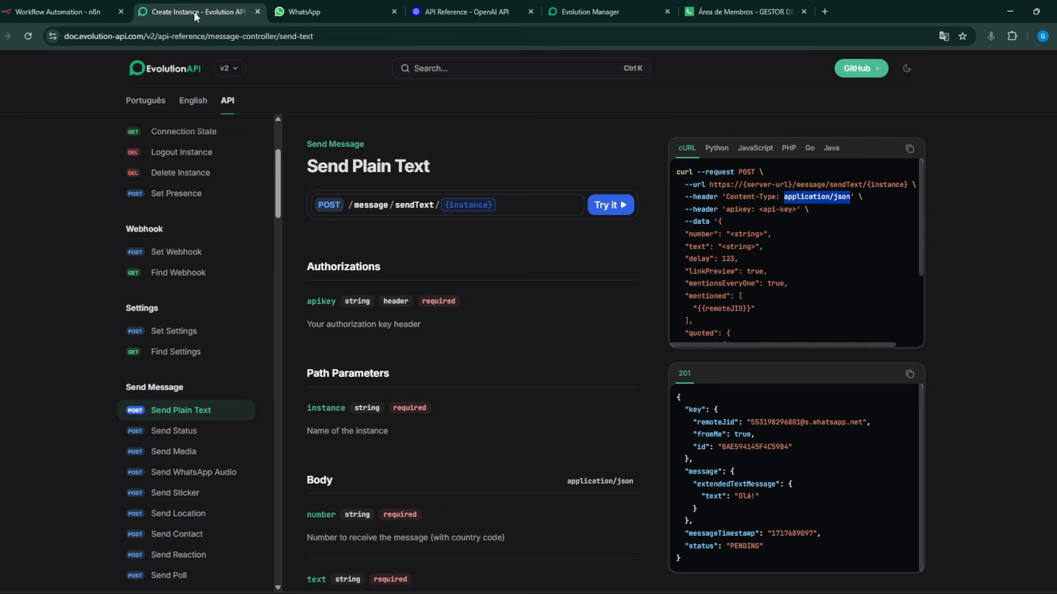
click(732, 220)
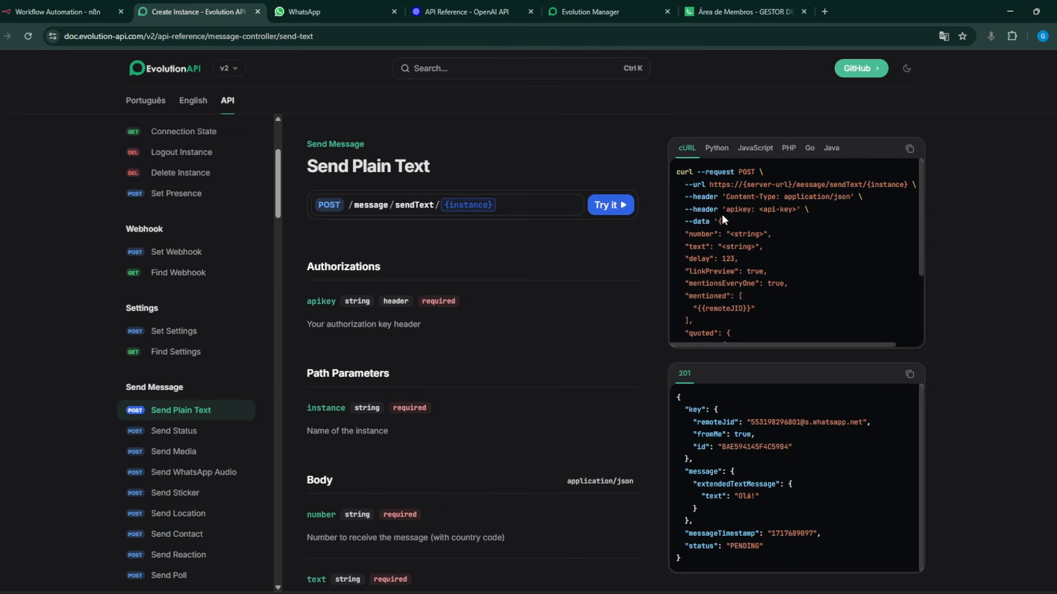
drag(729, 210, 782, 212)
click(578, 7)
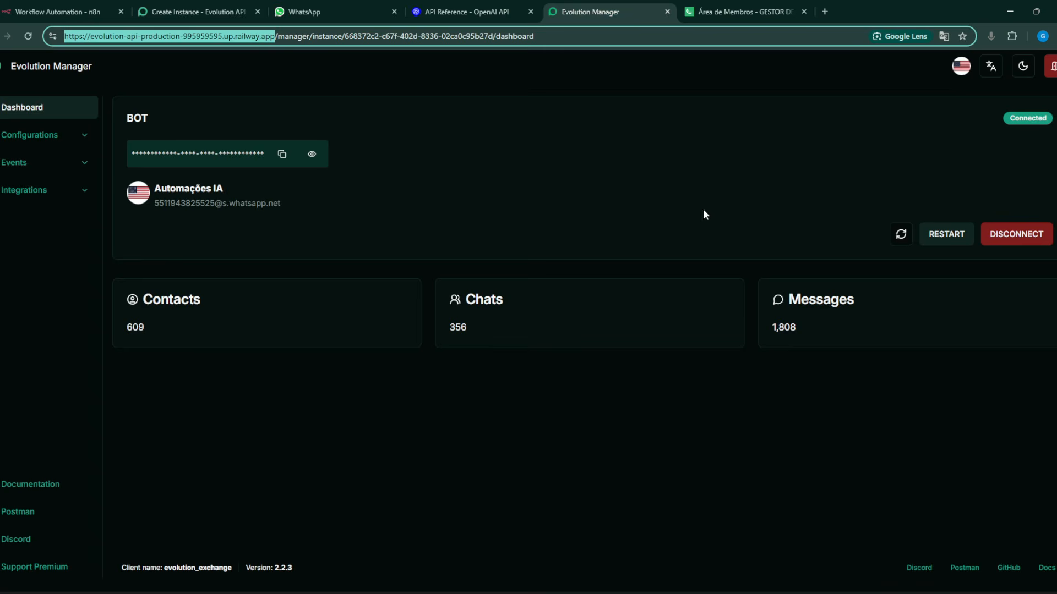
key(ctrl+1)
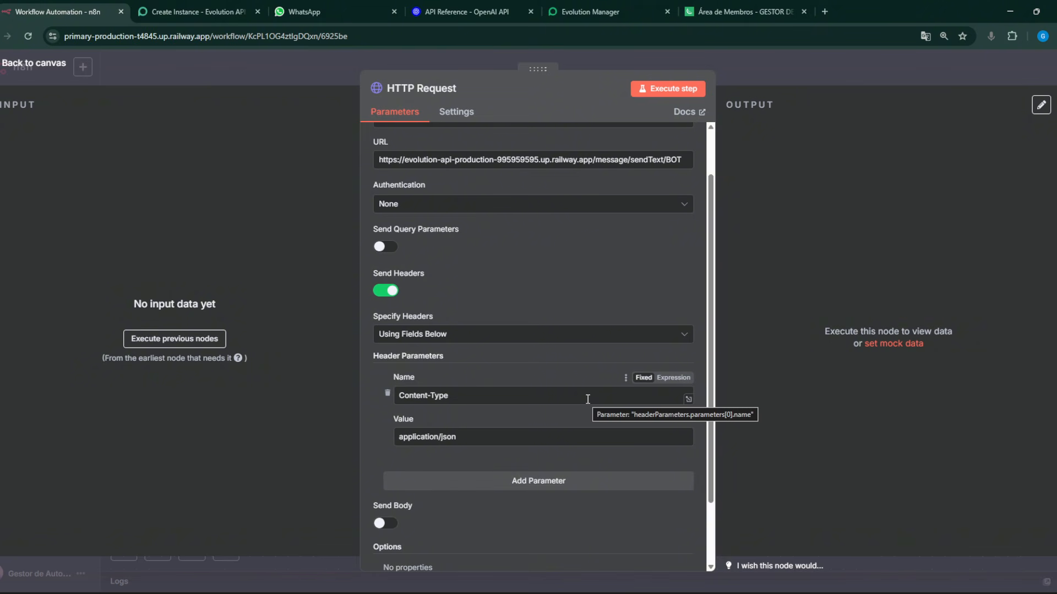
Add a second header parameter and name it apikey, as given in the documentation's cURL example
click(553, 482)
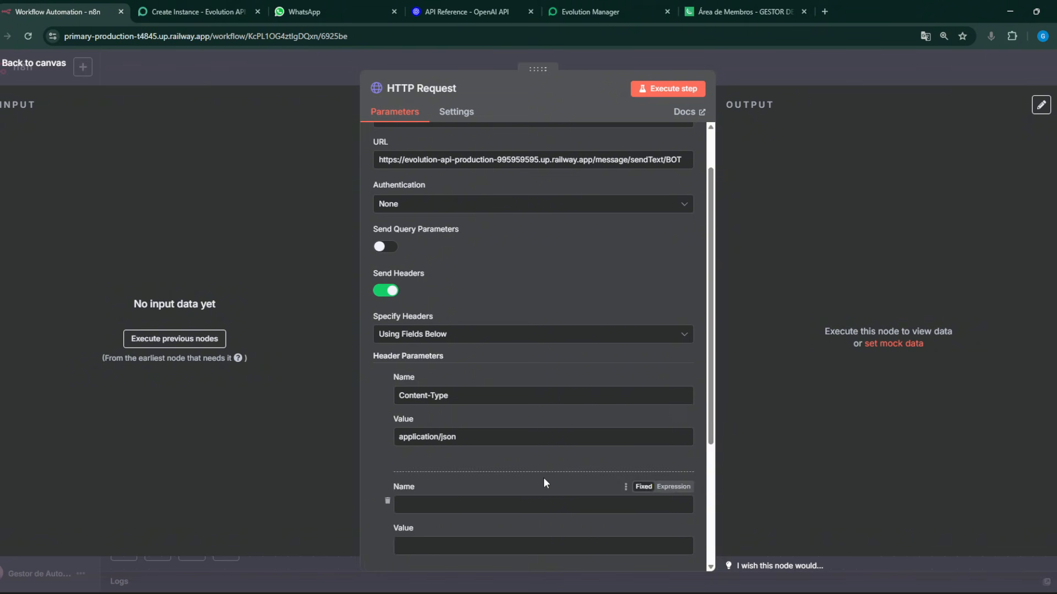
scroll(543, 480, down, 1)
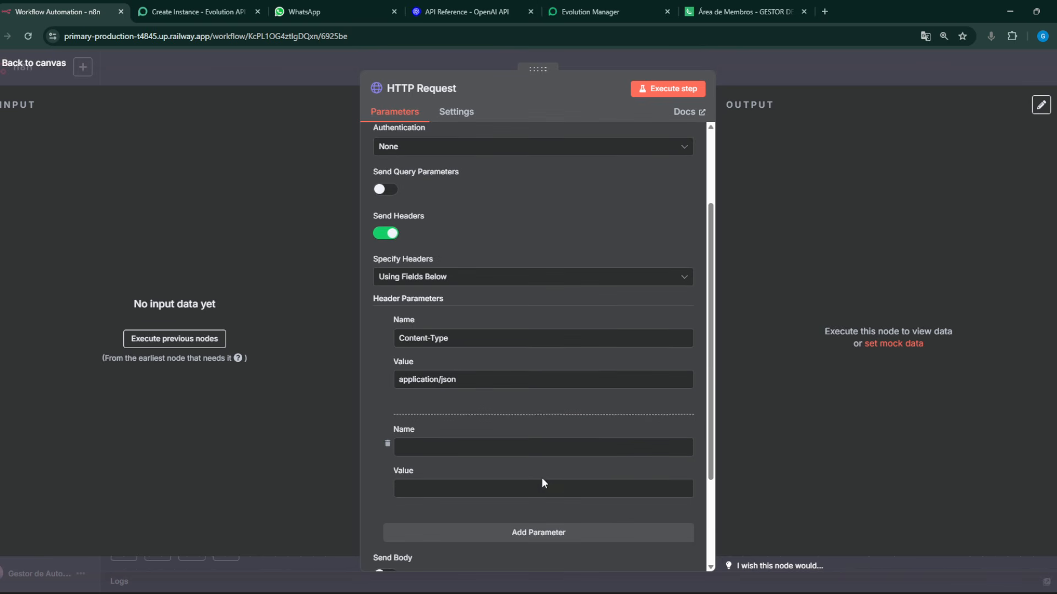
click(187, 17)
double_click(738, 211)
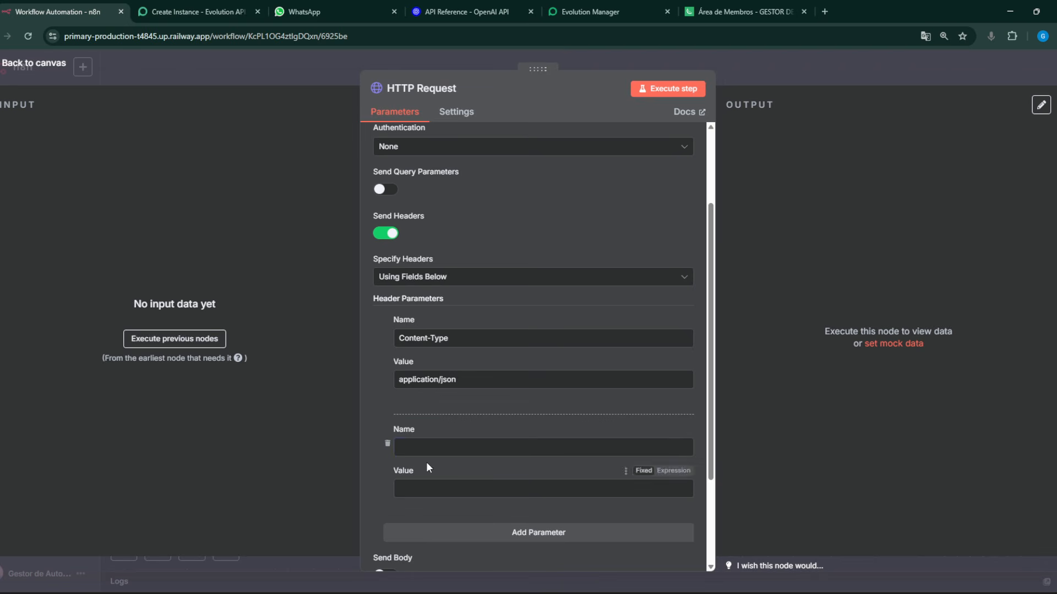
click(402, 447)
text(apikey)
Check the documentation's key placeholder, enter a dummy API key as the apikey header's value, and delete that header parameter
click(162, 7)
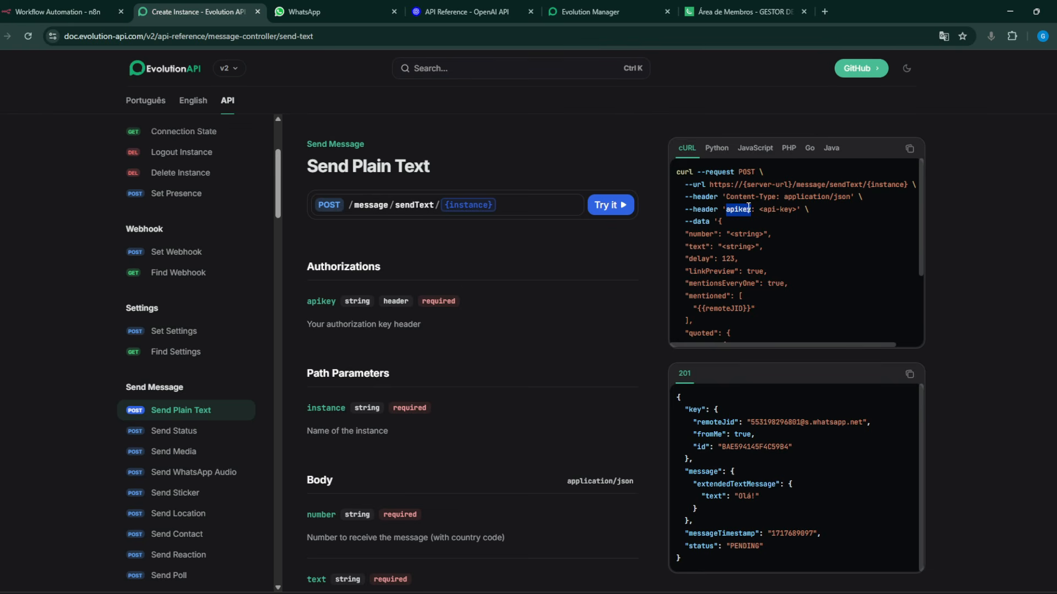
drag(760, 212, 792, 212)
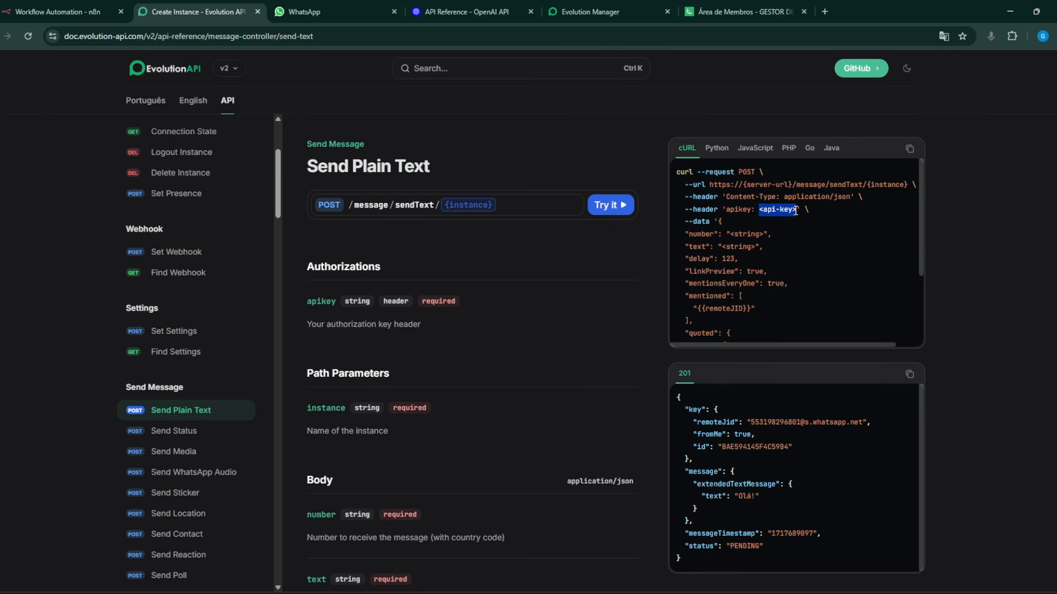
click(55, 11)
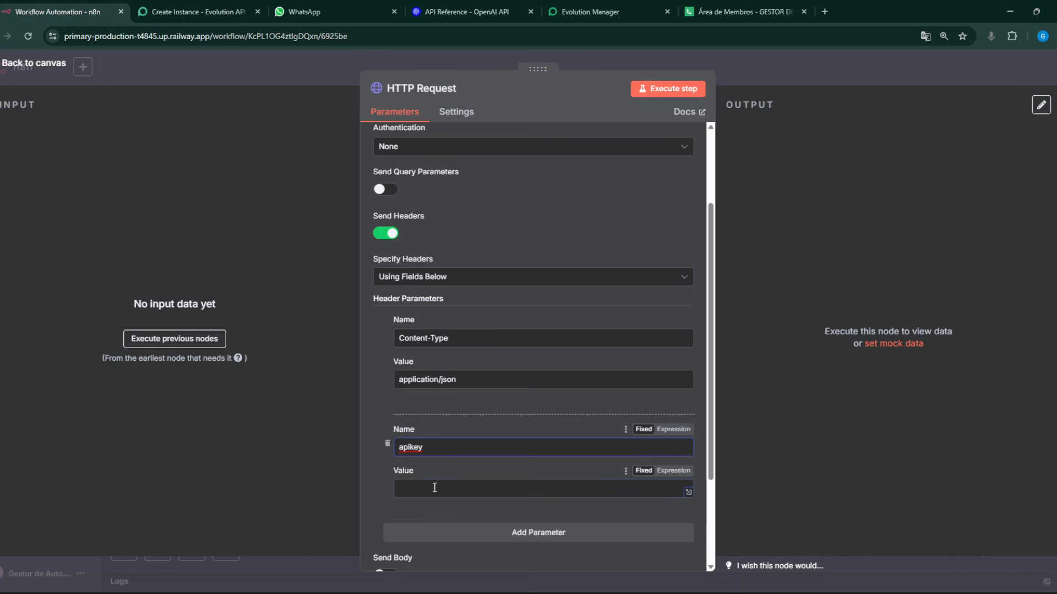
click(434, 488)
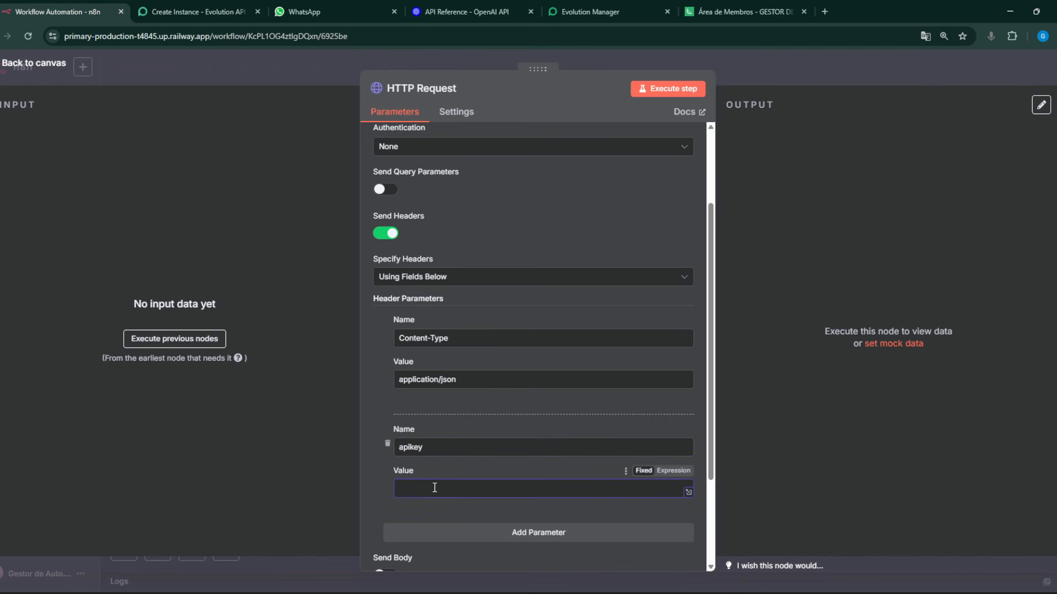
text(UADGYDUAGYADGYADYG)
click(387, 445)
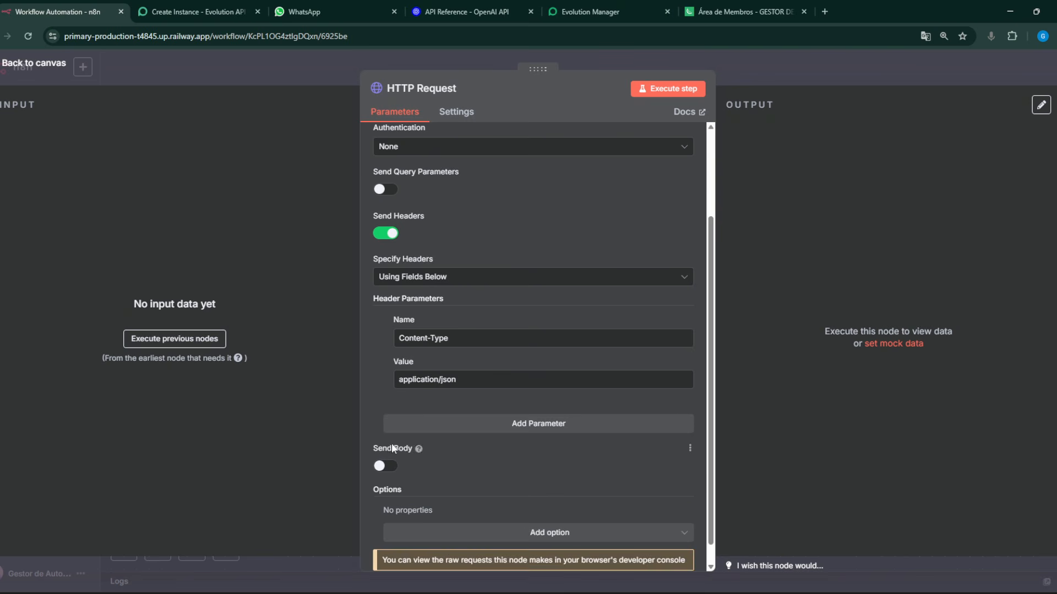
Review the Authentication options of the HTTP Request node and leave the setting at None
scroll(517, 271, up, 2)
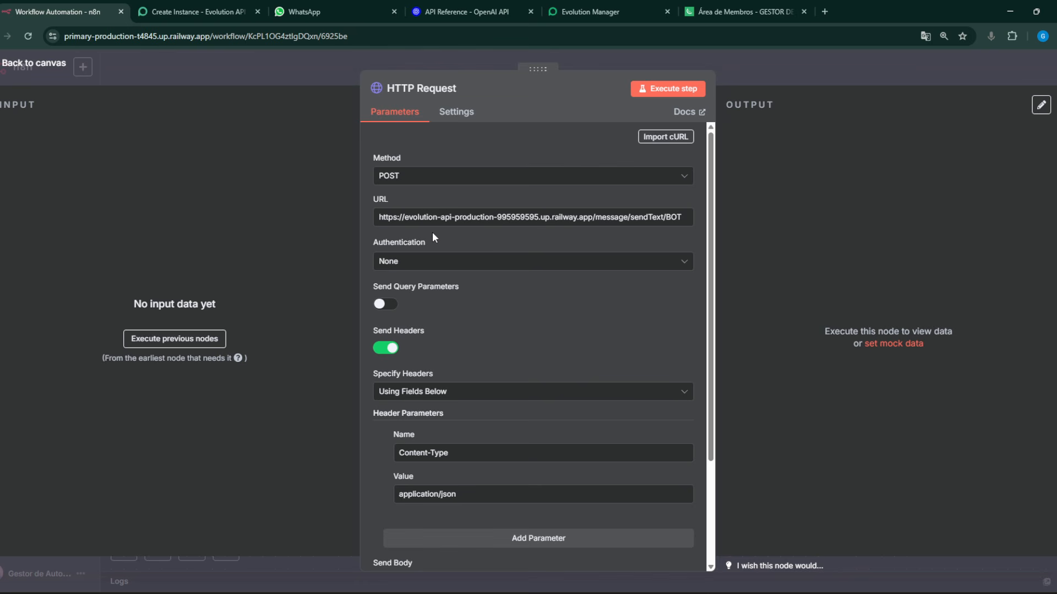
click(442, 265)
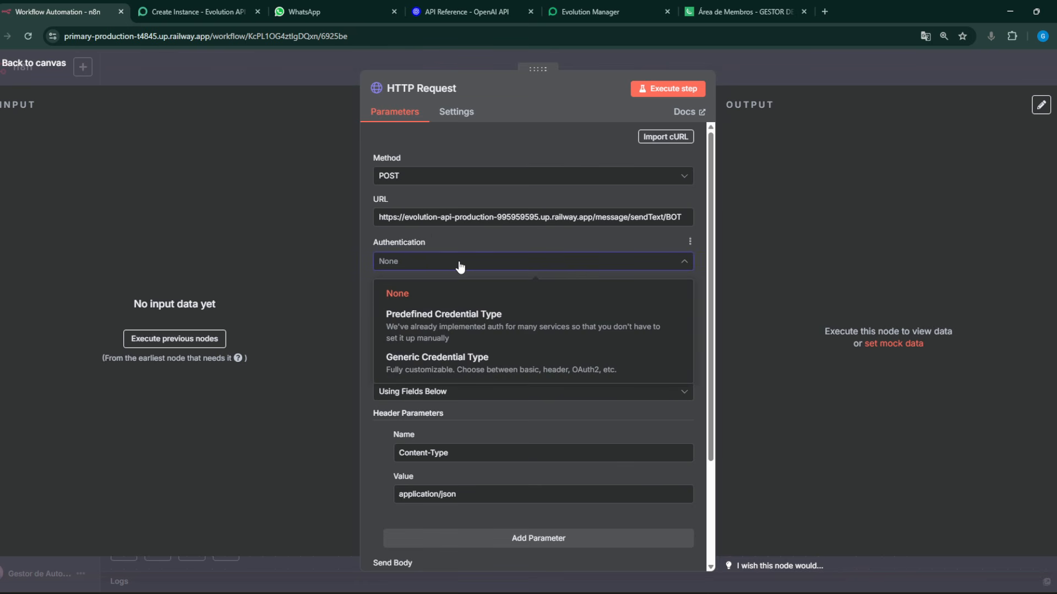
click(460, 267)
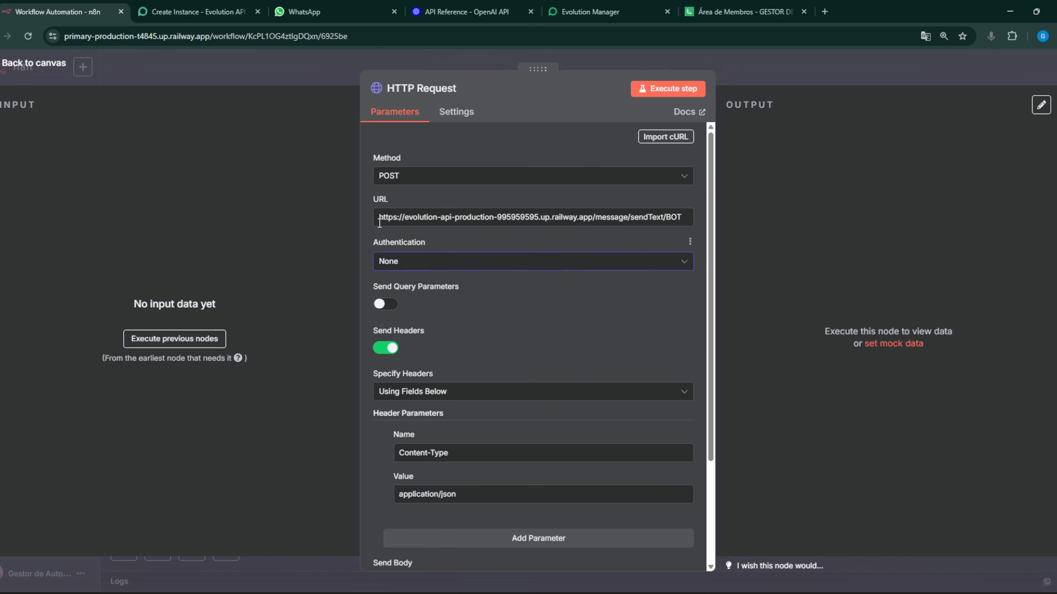
Open the n8n home page in a new browser tab, using the workflow's address without the path after railway.app/
click(212, 37)
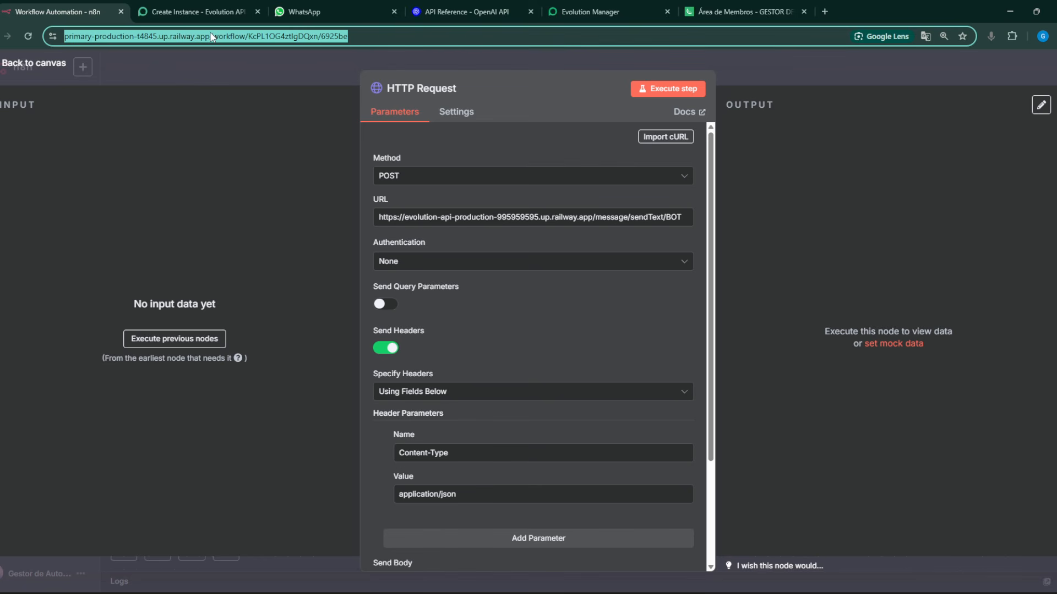
key(ctrl+c)
click(824, 16)
key(ctrl+v)
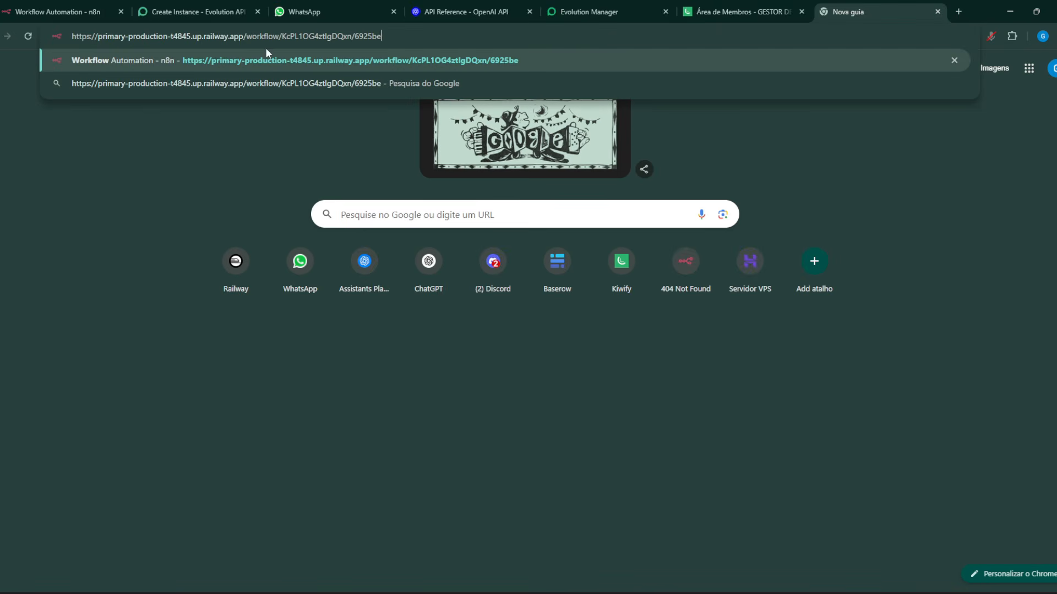
drag(246, 38, 513, 47)
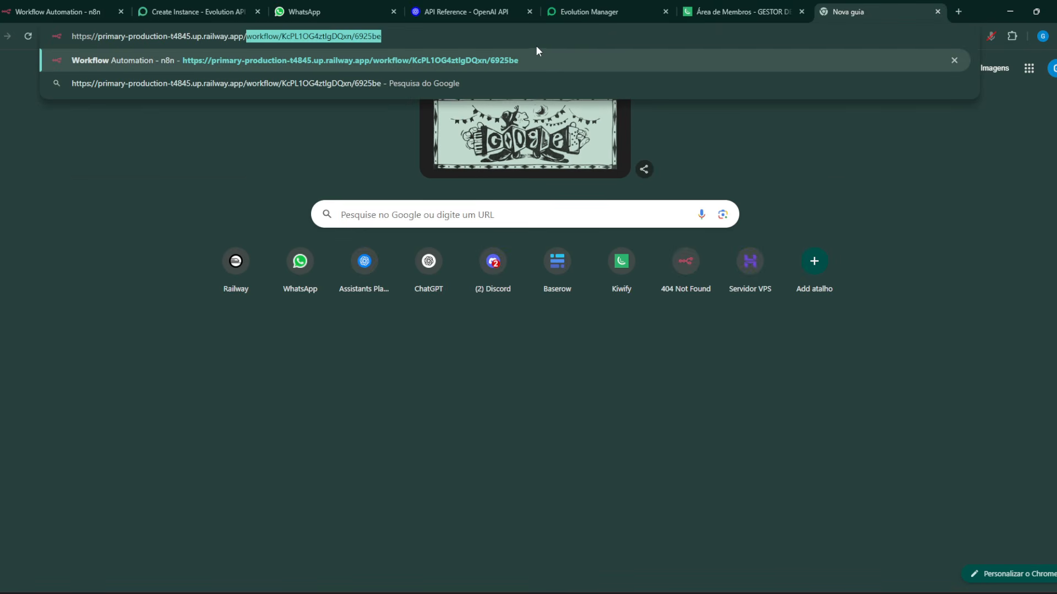
key(BackSpace)
key(Return)
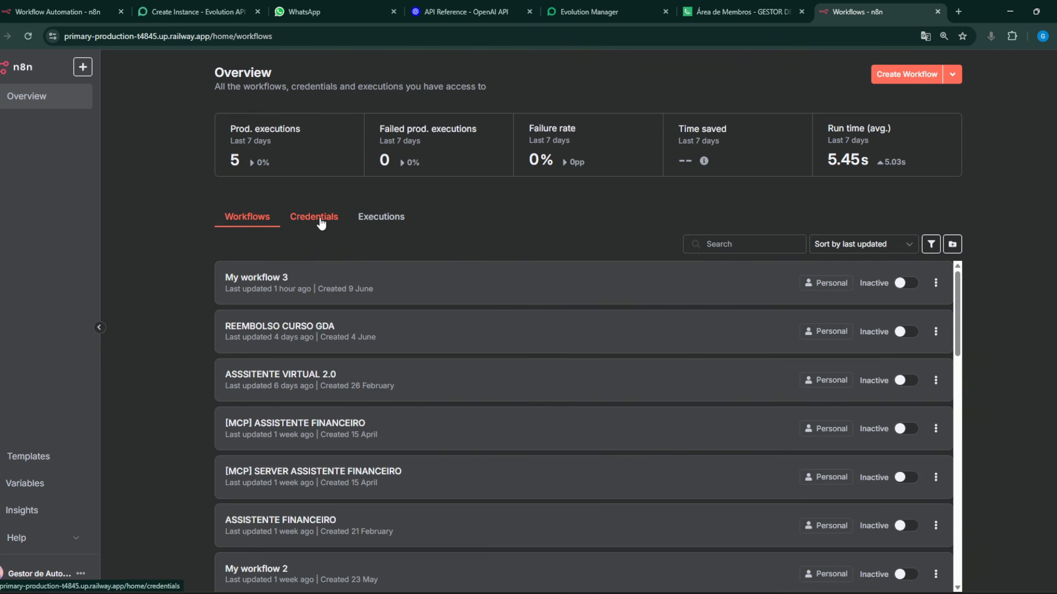
Show the n8n credentials overview and look through the saved credentials
click(320, 219)
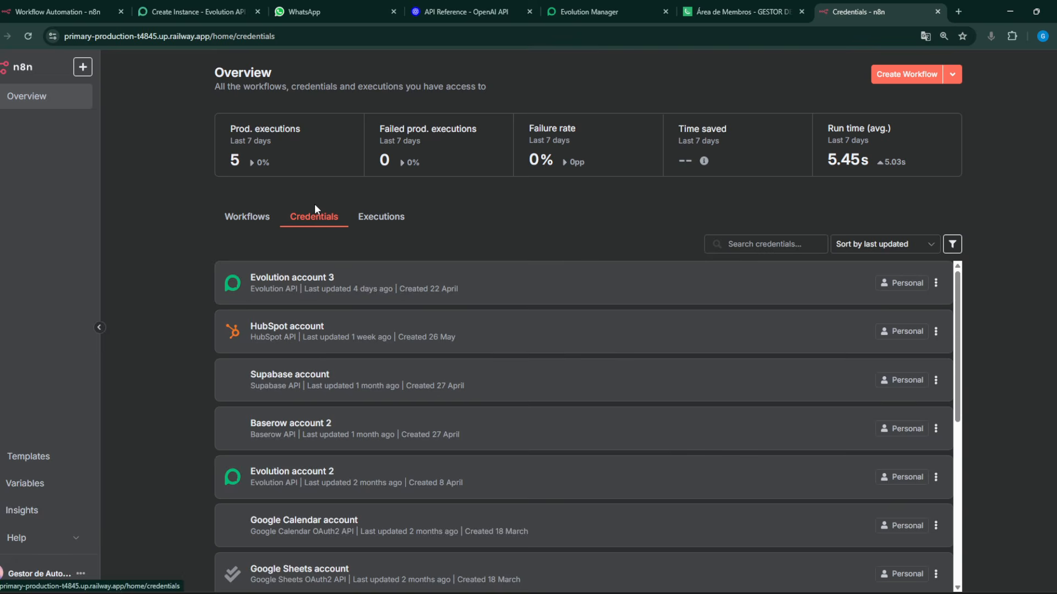
scroll(341, 387, down, 5)
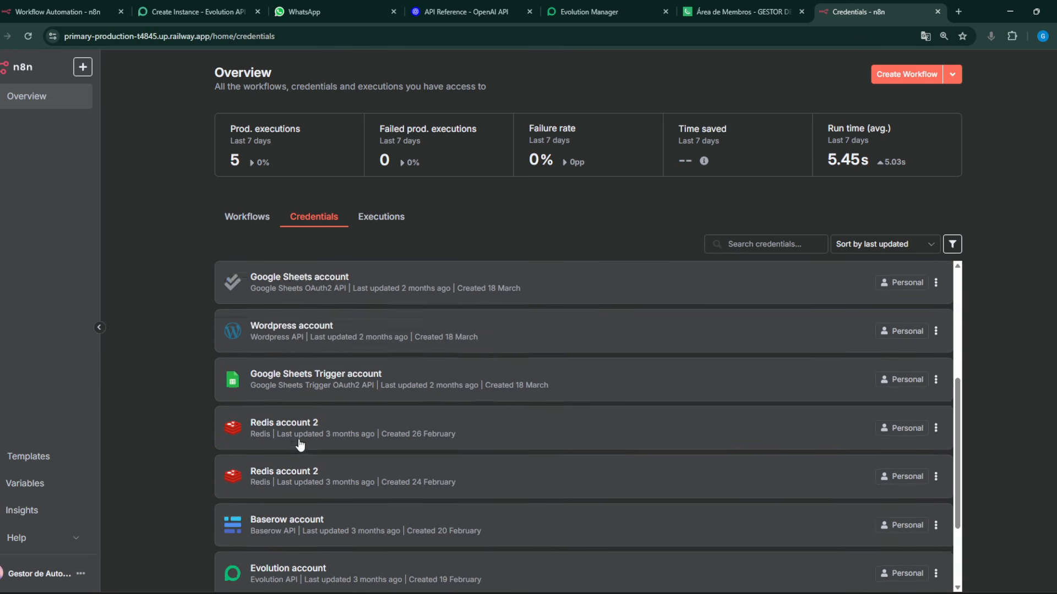
scroll(299, 436, up, 6)
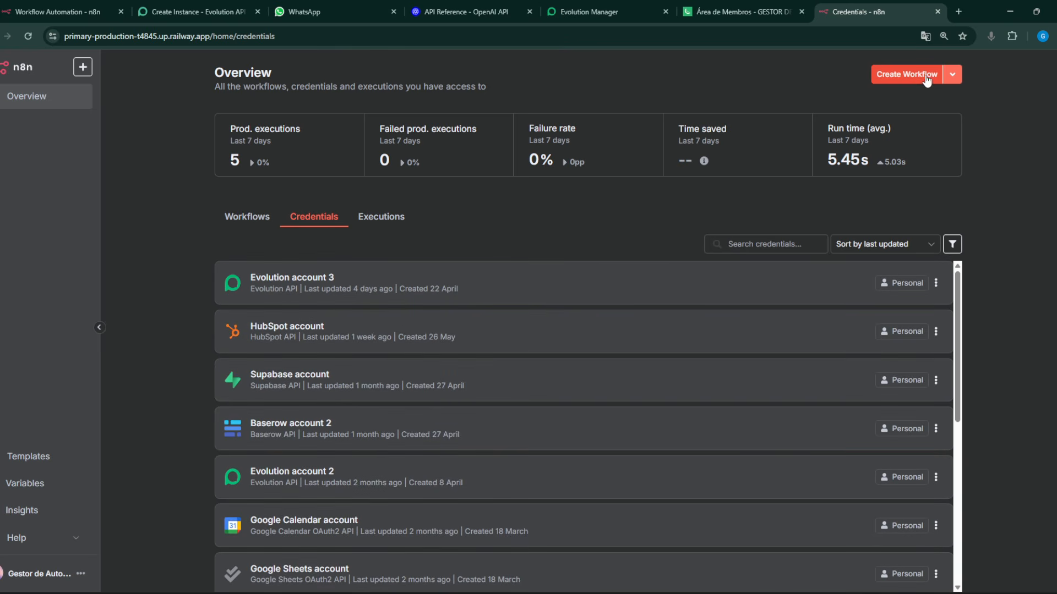
Start creating a new credential and choose ClickUp API from the list of available apps
click(952, 75)
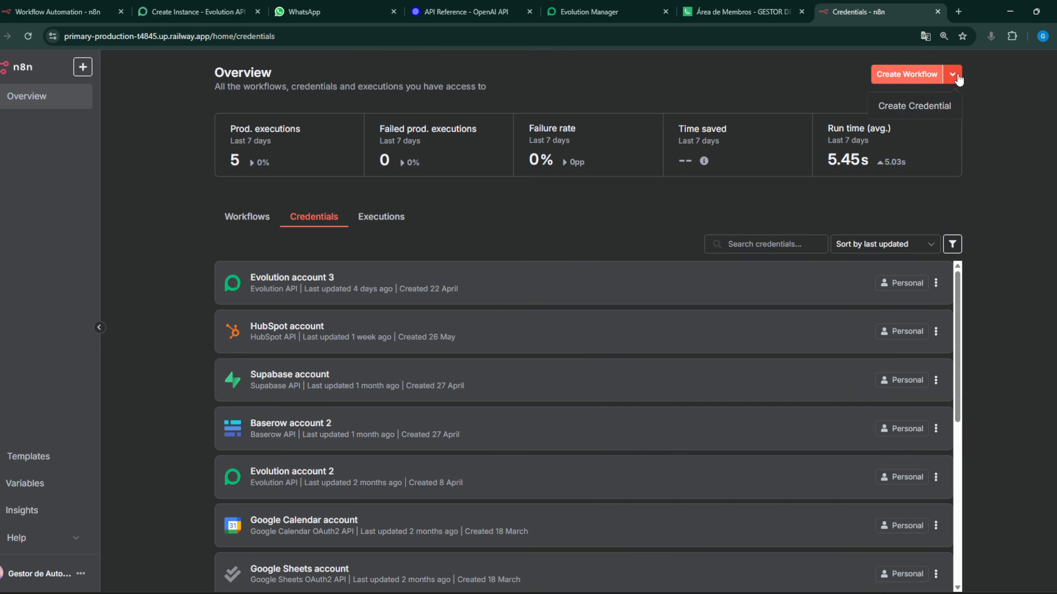
click(895, 107)
scroll(470, 392, down, 5)
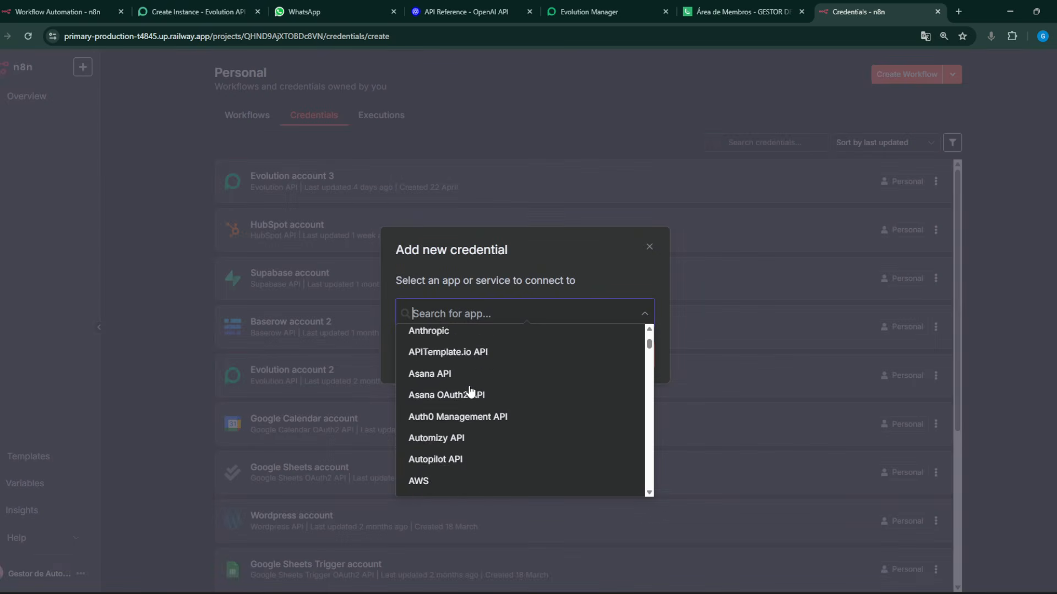
scroll(473, 394, down, 15)
scroll(479, 401, up, 4)
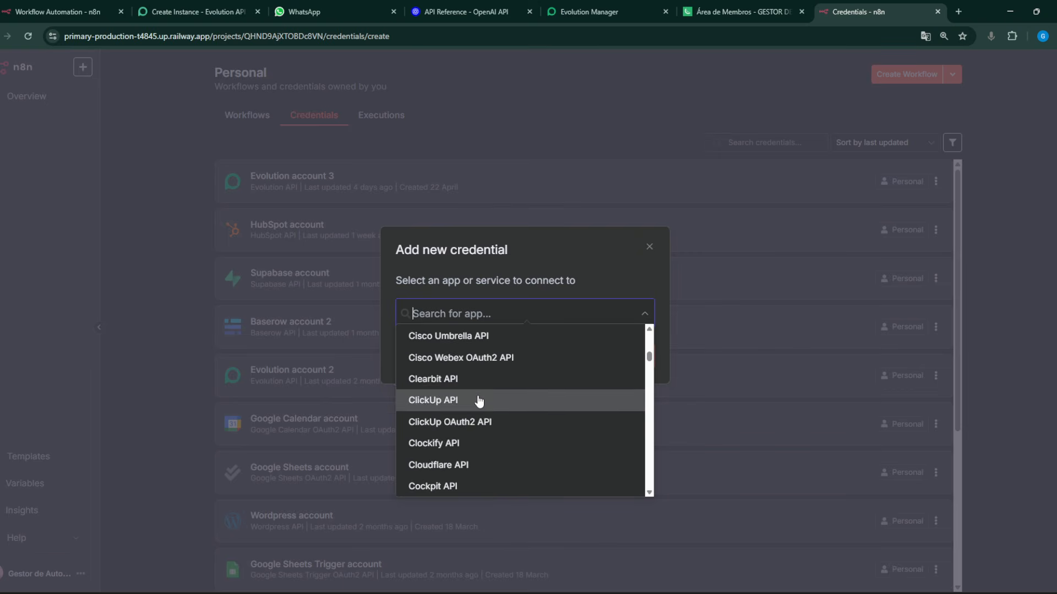
scroll(479, 401, up, 2)
scroll(465, 378, down, 3)
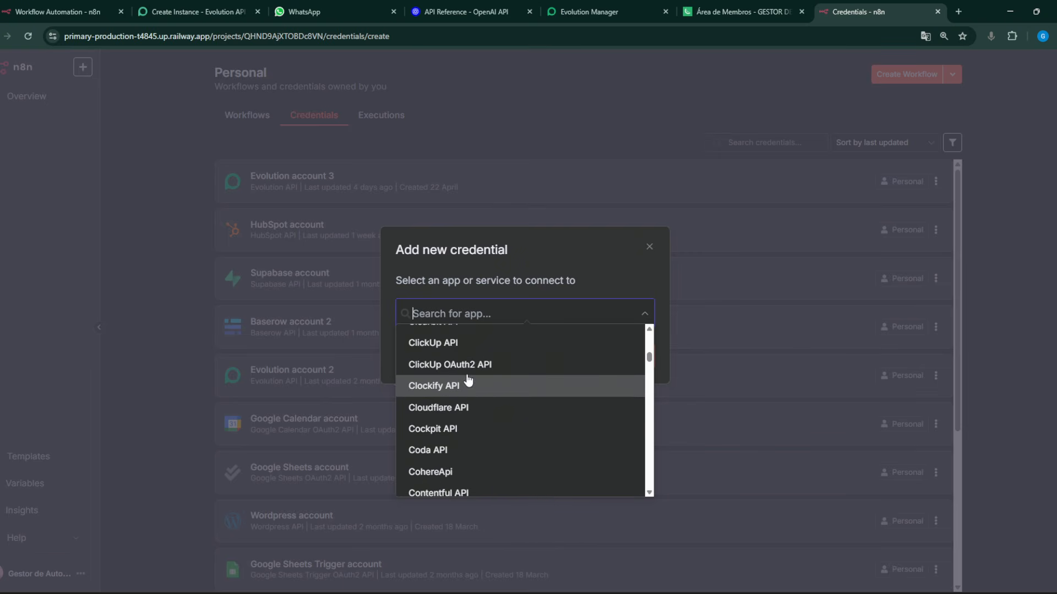
click(453, 346)
click(637, 358)
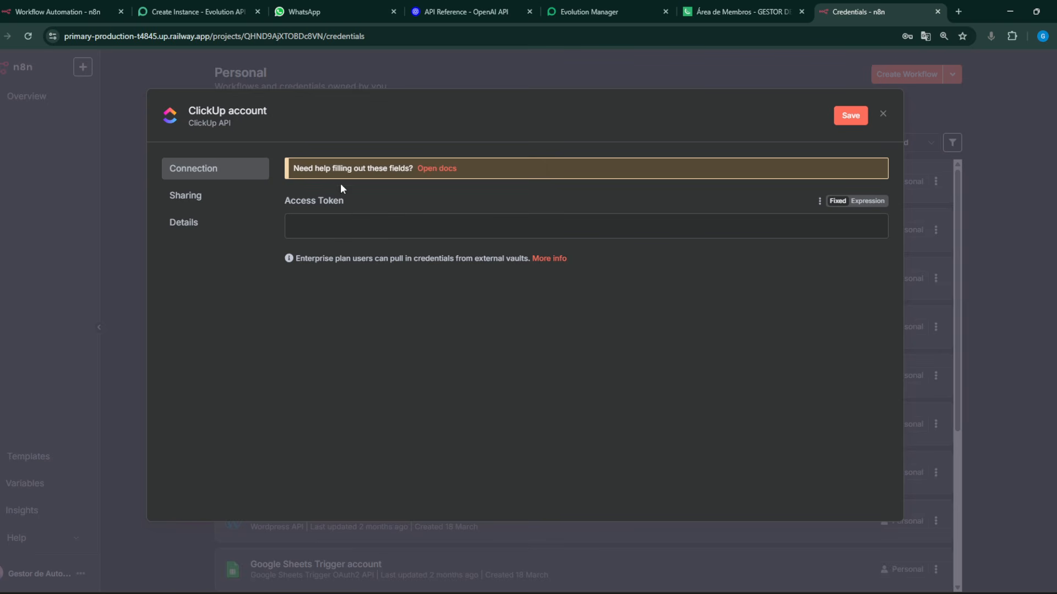
Open the ClickUp credential documentation and review the API access token and OAuth2 setup instructions
click(440, 169)
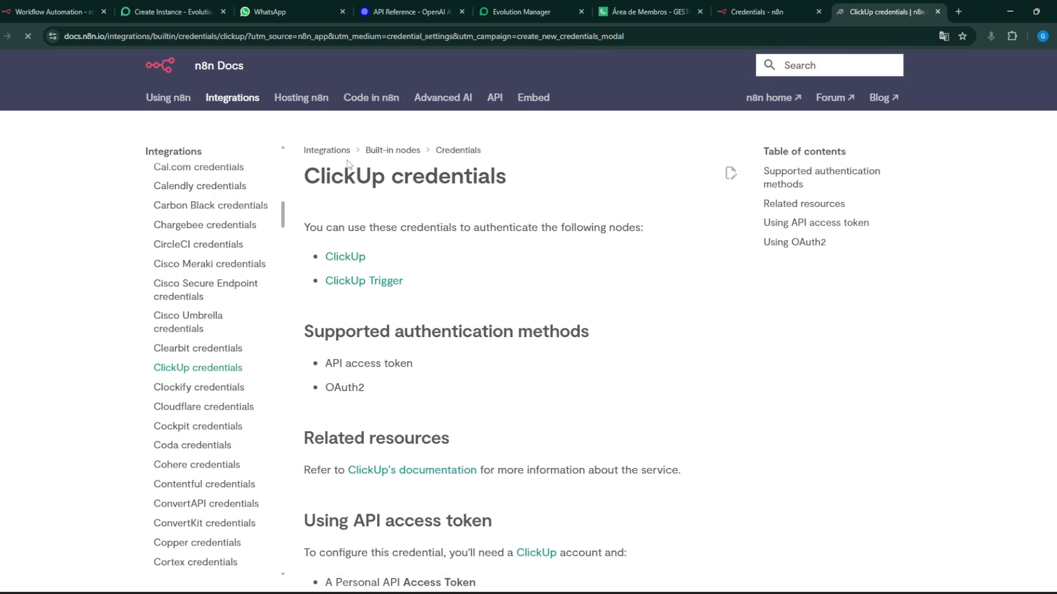
scroll(352, 171, down, 6)
scroll(361, 177, up, 3)
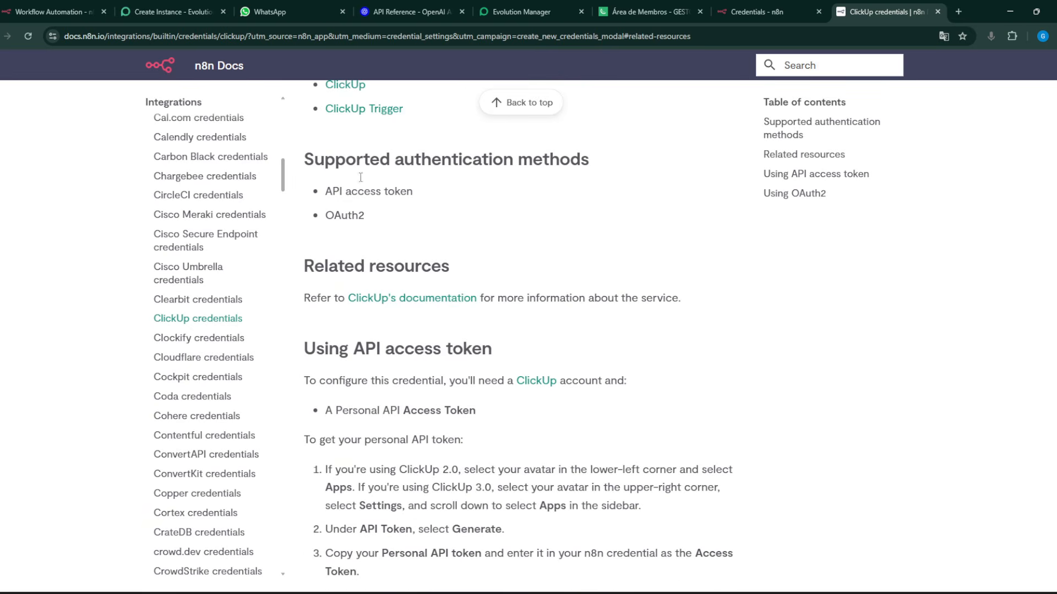
scroll(361, 177, down, 4)
drag(325, 238, 438, 324)
scroll(457, 318, down, 5)
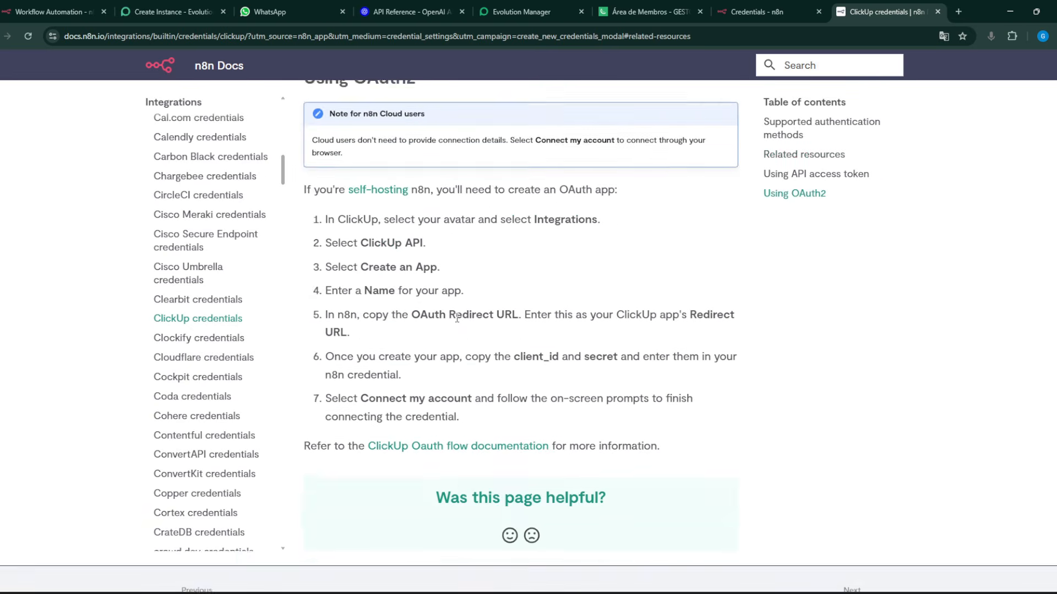
scroll(457, 319, up, 4)
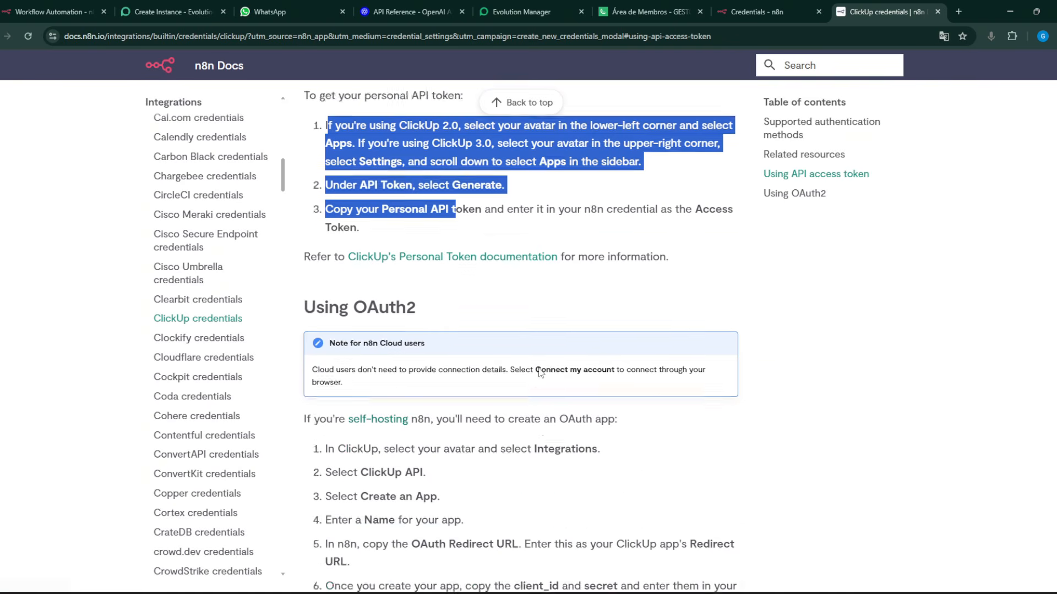
scroll(480, 217, up, 4)
click(655, 234)
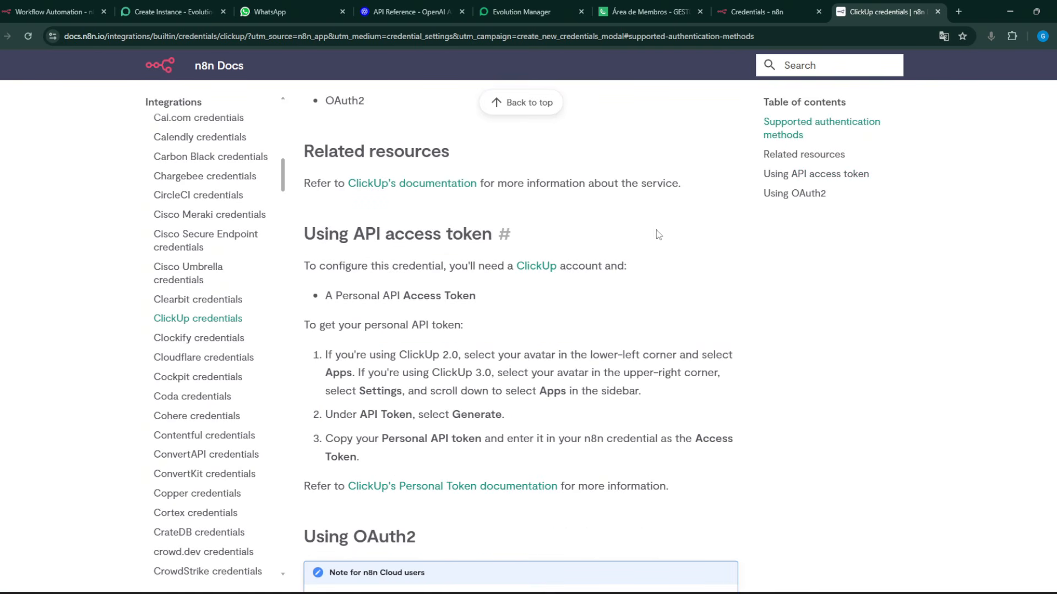
Close the ClickUp documentation, dismiss the unsaved credential form, and return from the credentials page to the workflow's HTTP Request node
click(937, 12)
click(879, 112)
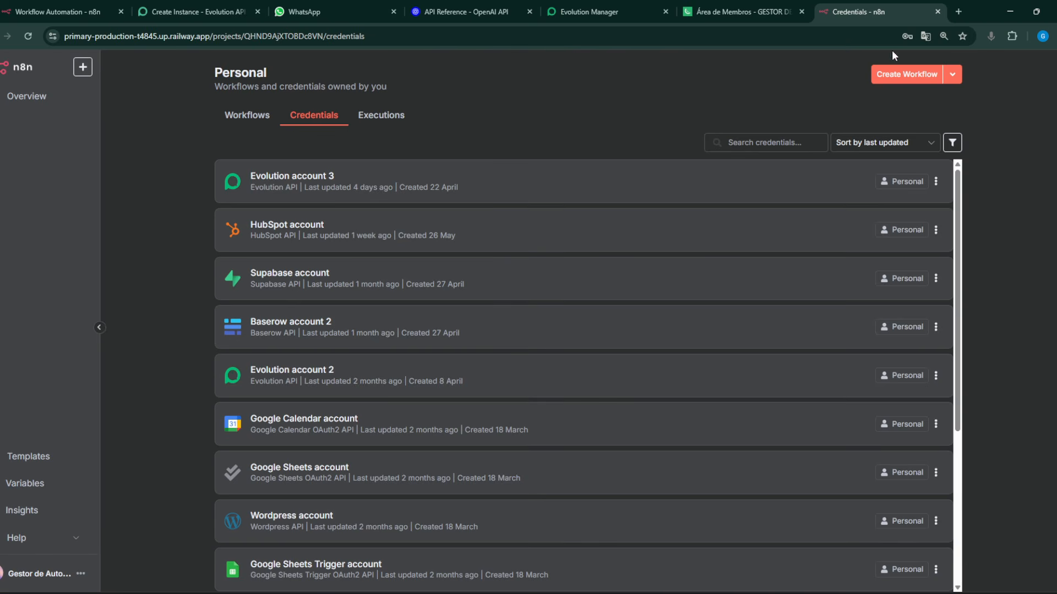
click(937, 12)
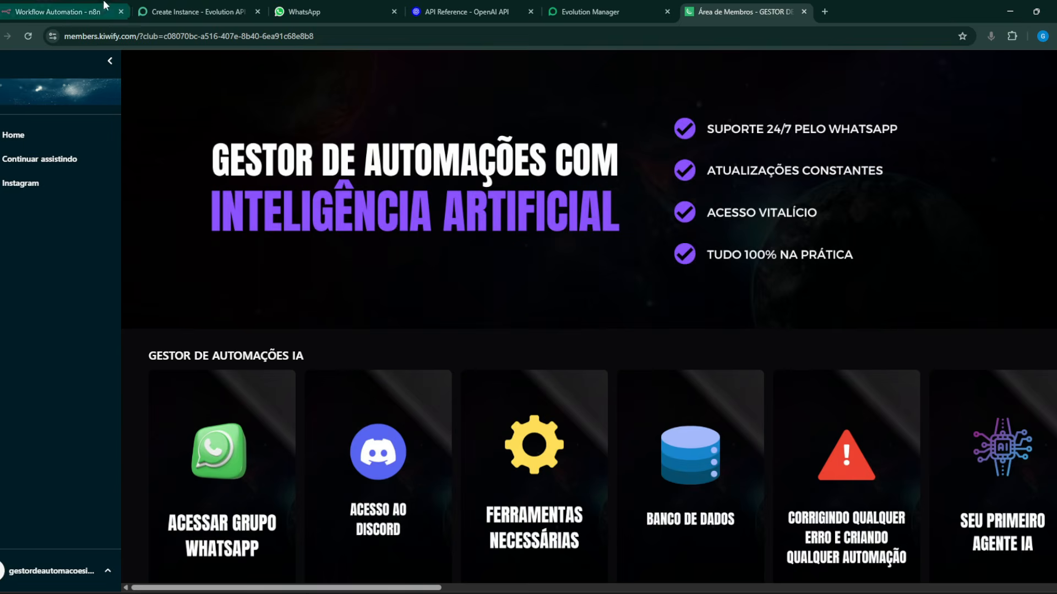
click(58, 12)
Set the HTTP Request node's Authentication to Predefined Credential Type and its Credential Type to Evolution API
scroll(451, 423, down, 2)
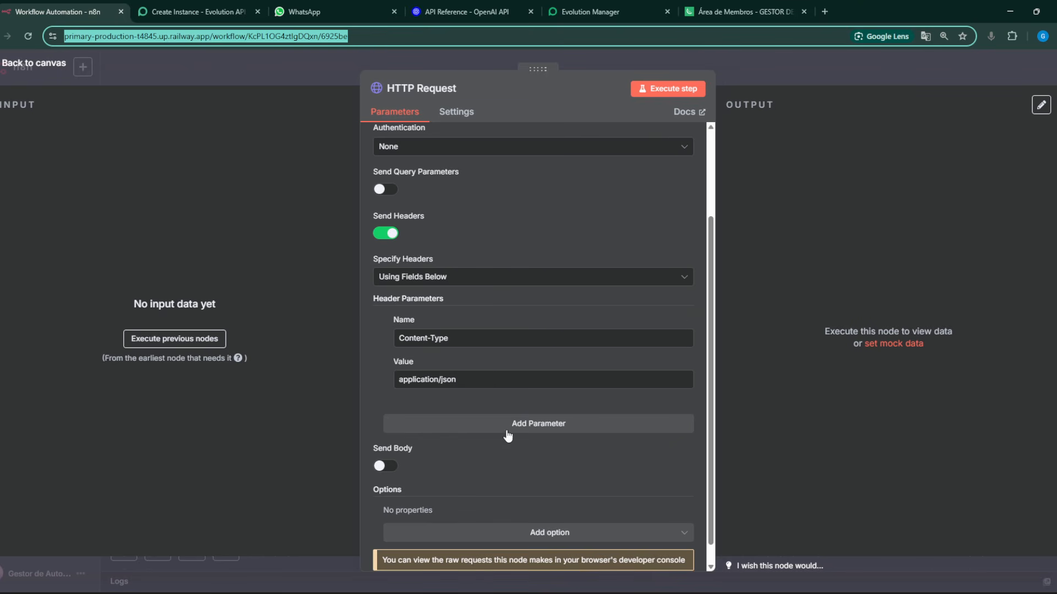
scroll(465, 384, up, 2)
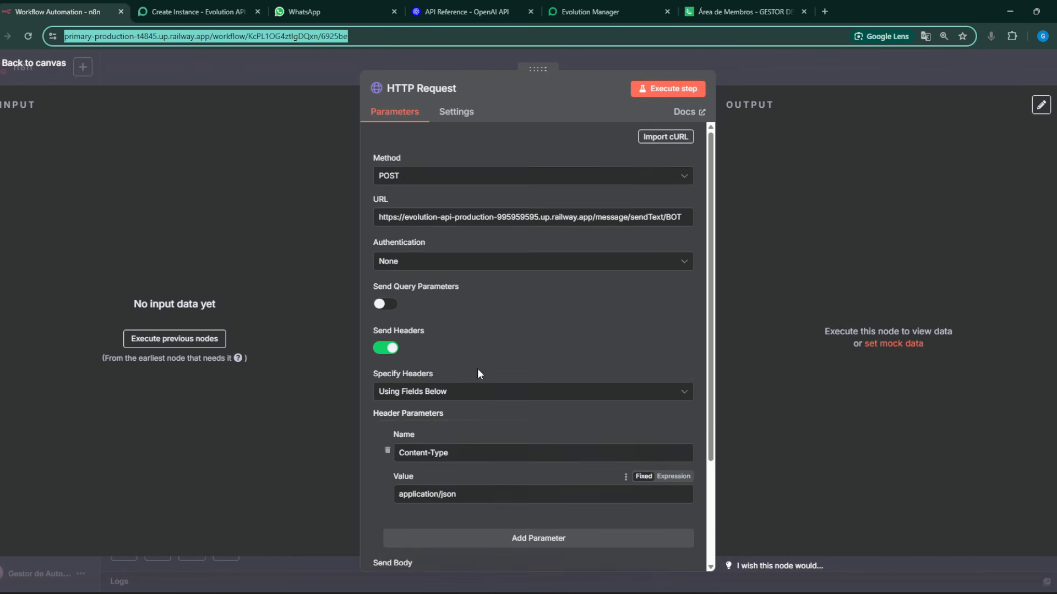
click(415, 263)
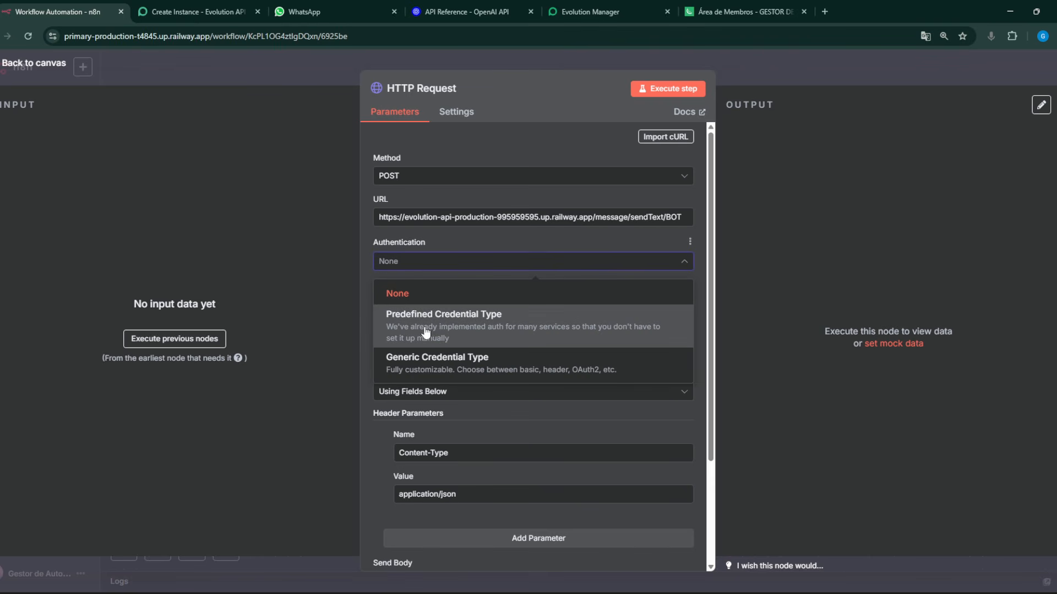
click(443, 330)
click(450, 308)
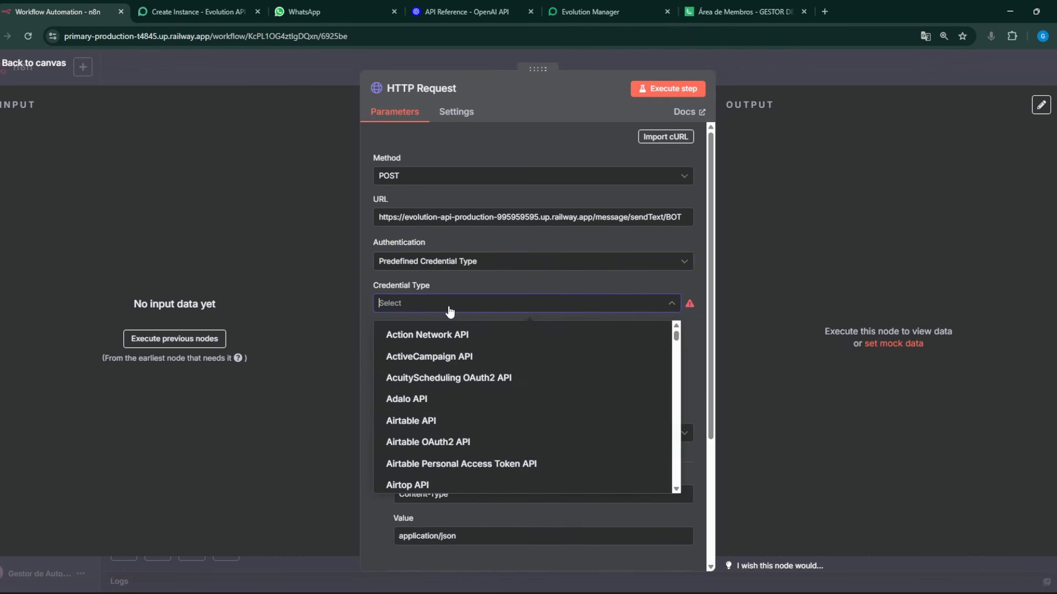
text(EVO)
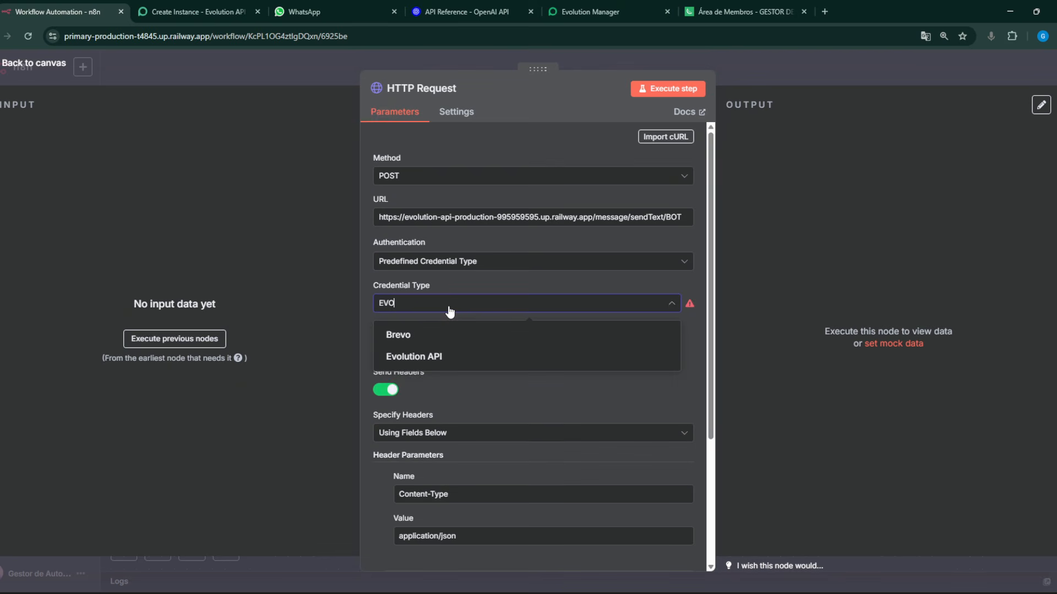
click(479, 357)
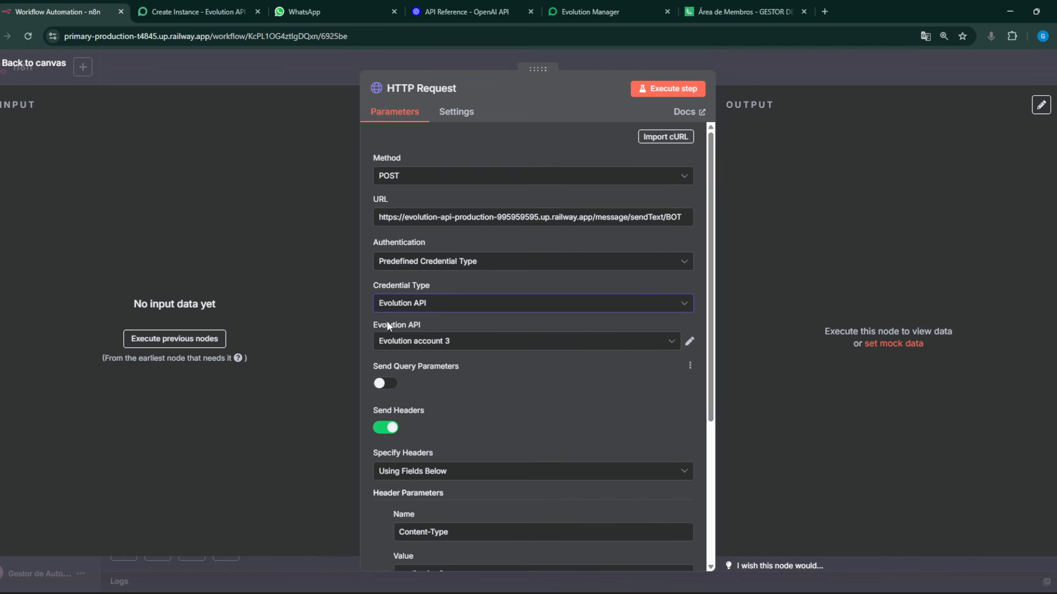
Compare the apikey header line in the Send Plain Text cURL example with the node's credential and header settings
click(189, 8)
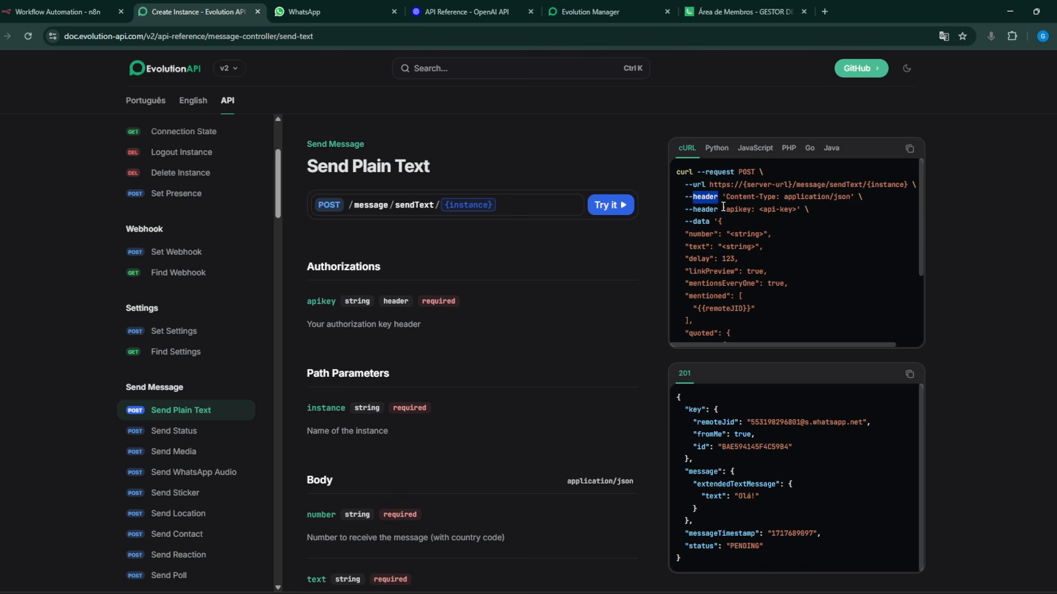
triple_click(693, 209)
click(94, 12)
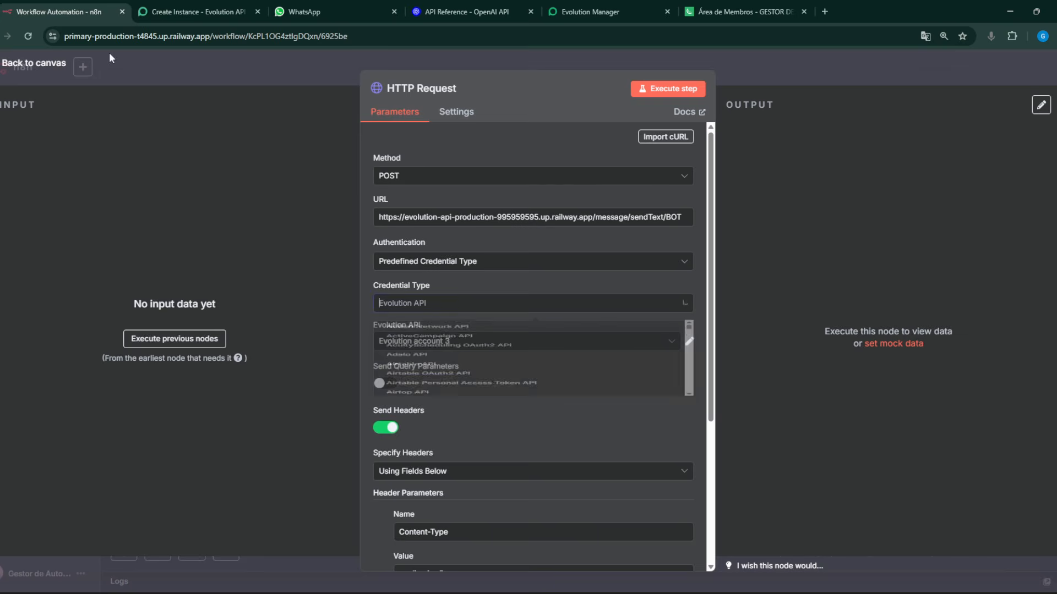
click(301, 297)
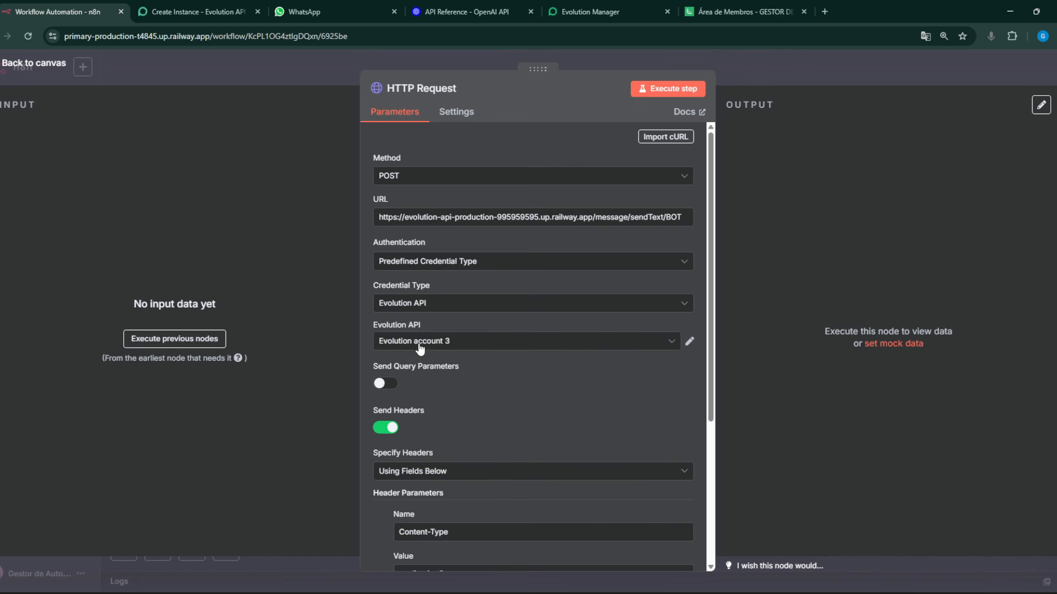
scroll(420, 348, down, 4)
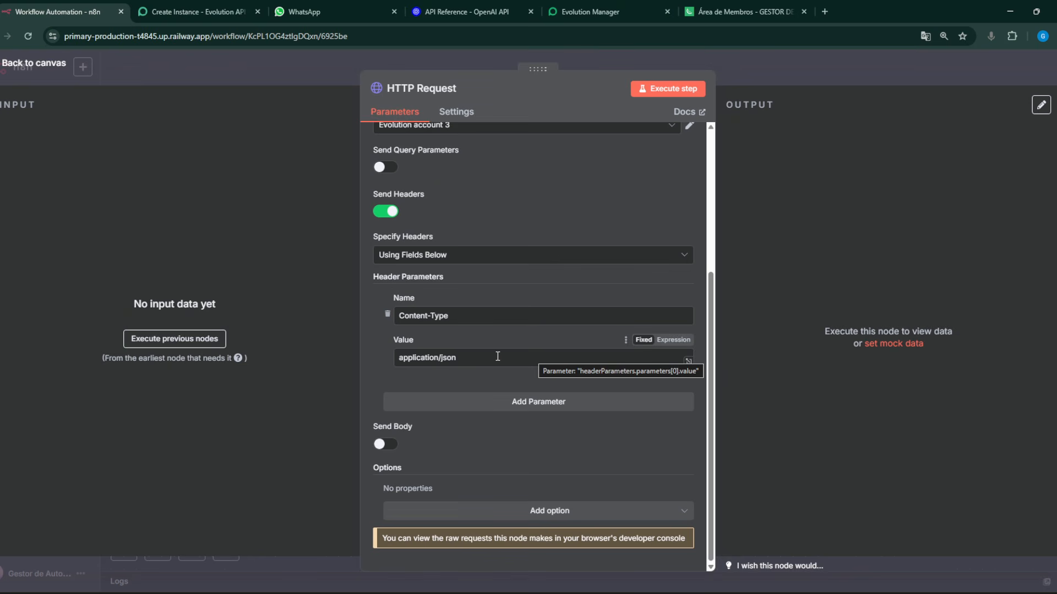
Examine the data block of the Send Plain Text cURL example and compare it with the node's Send Body option
click(242, 12)
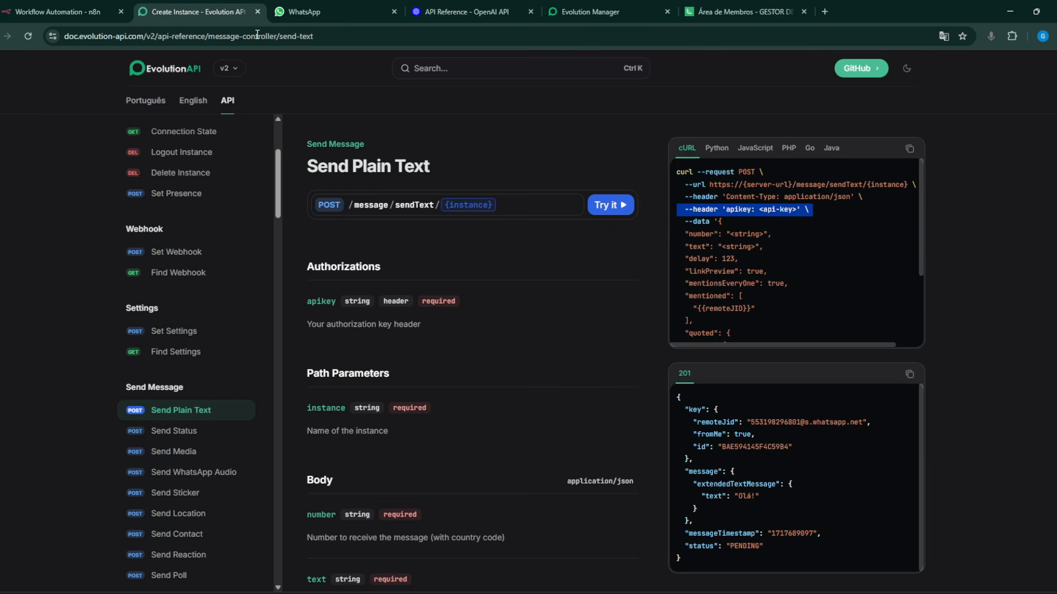
click(789, 229)
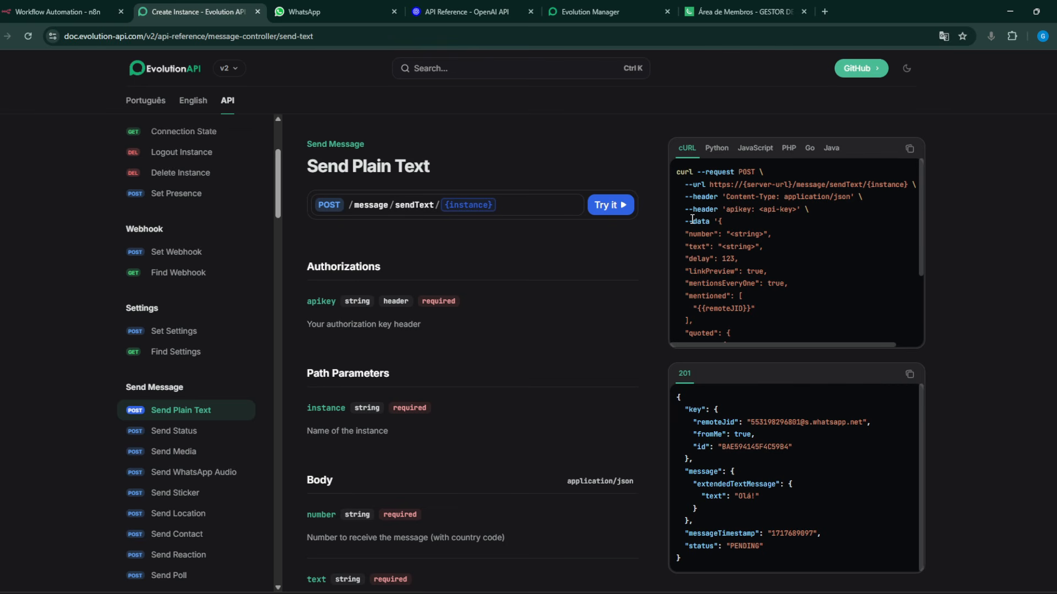
drag(692, 219, 769, 326)
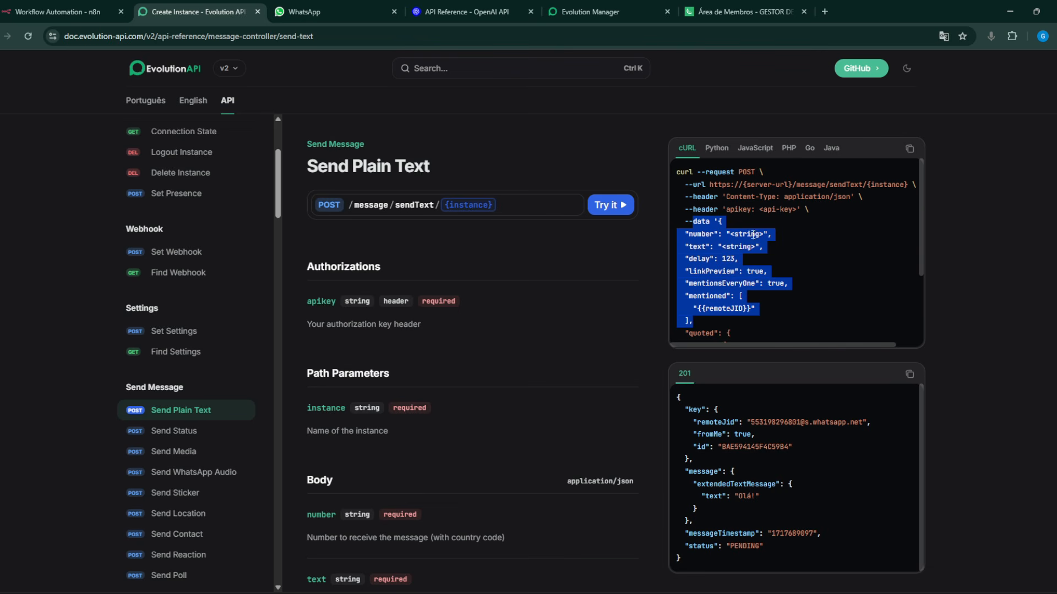
click(624, 266)
click(101, 11)
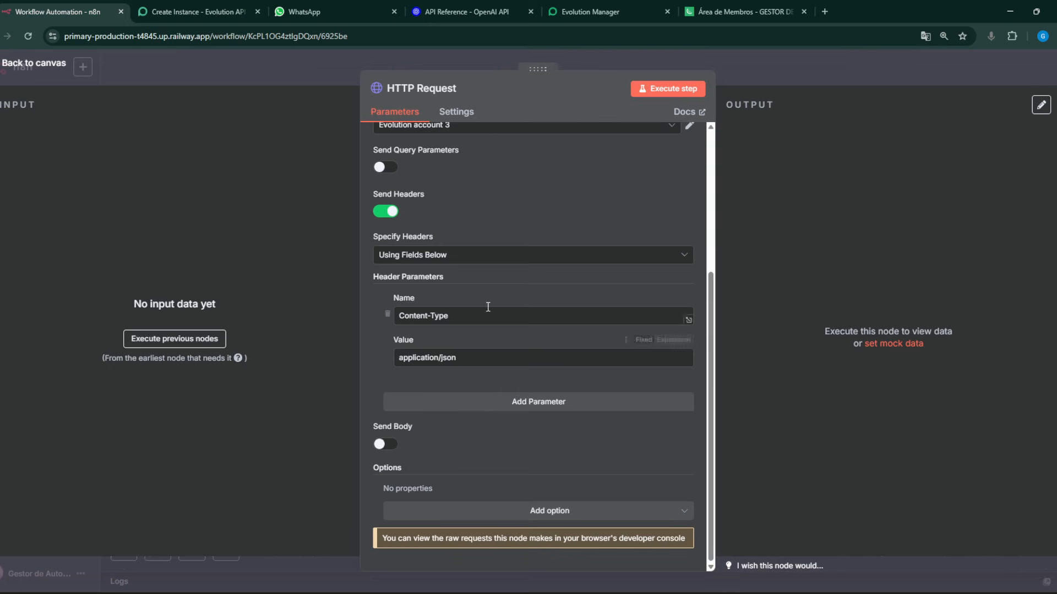
click(212, 12)
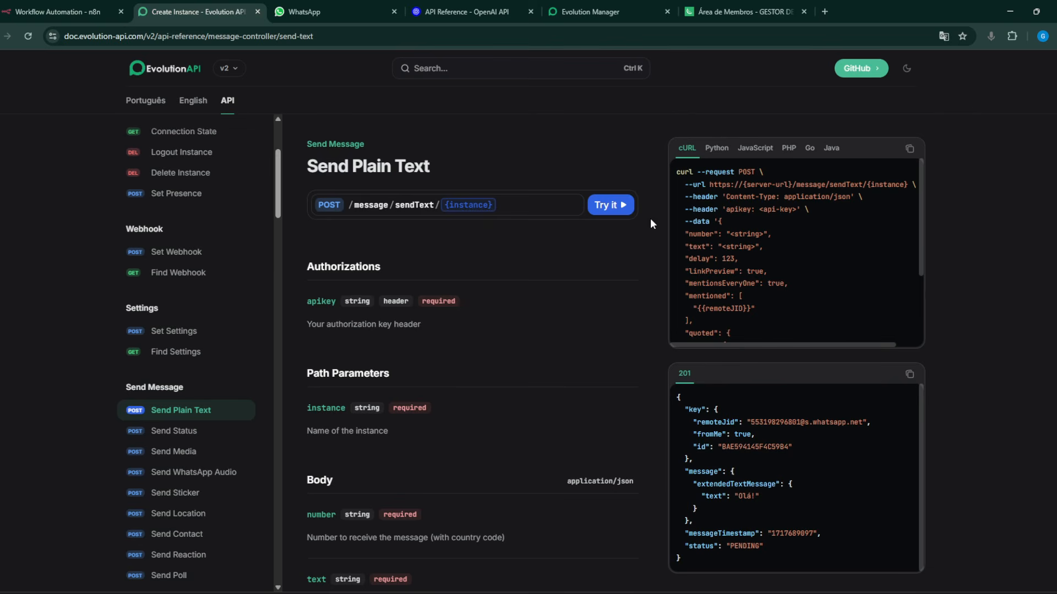
drag(693, 221, 708, 223)
click(60, 11)
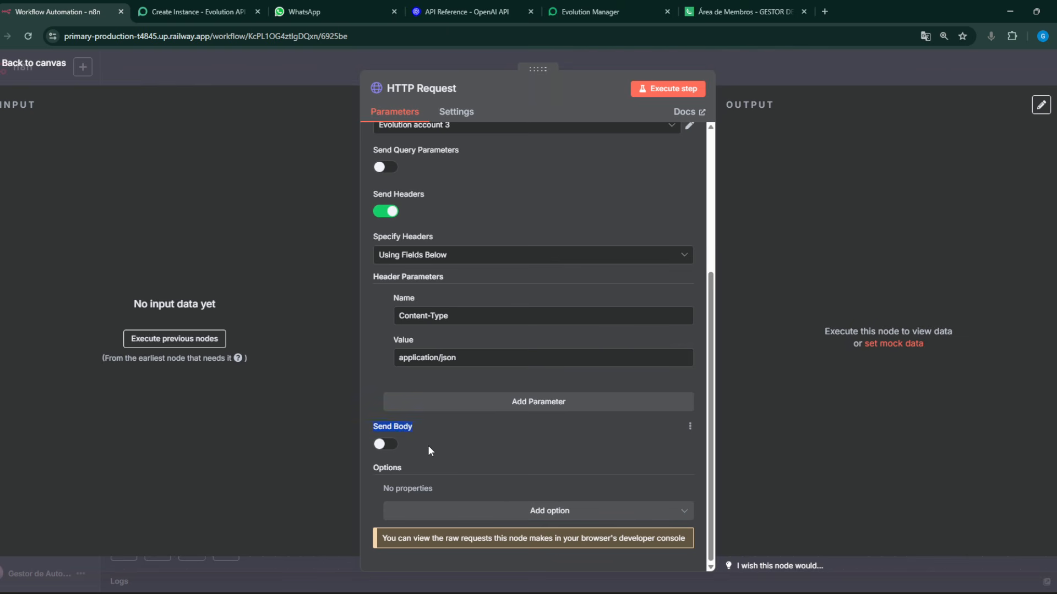
click(204, 11)
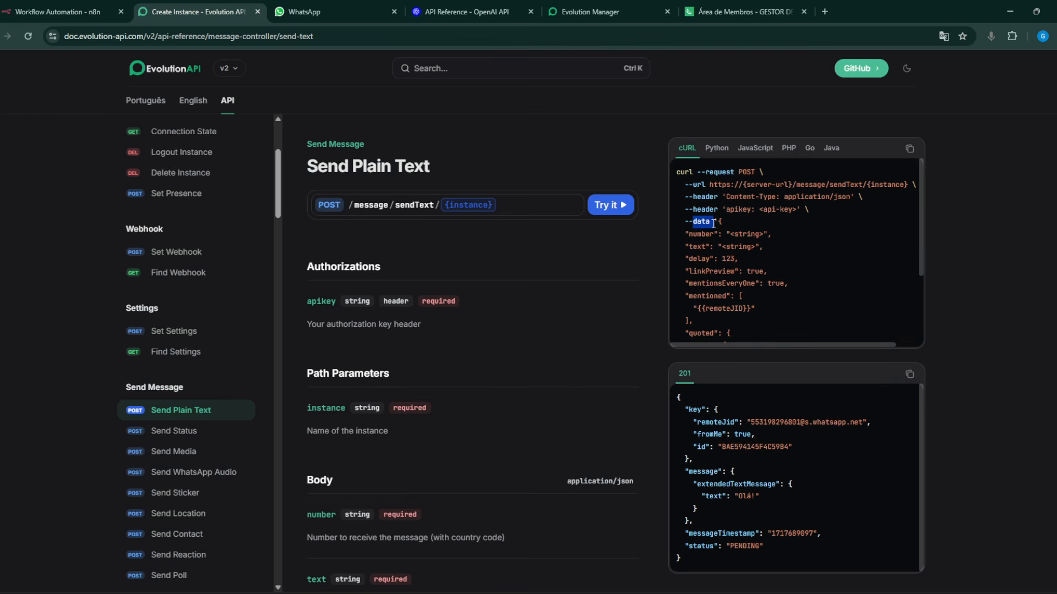
Check the -d body flag in OpenAI's Create image curl example and return to the n8n workflow
click(507, 9)
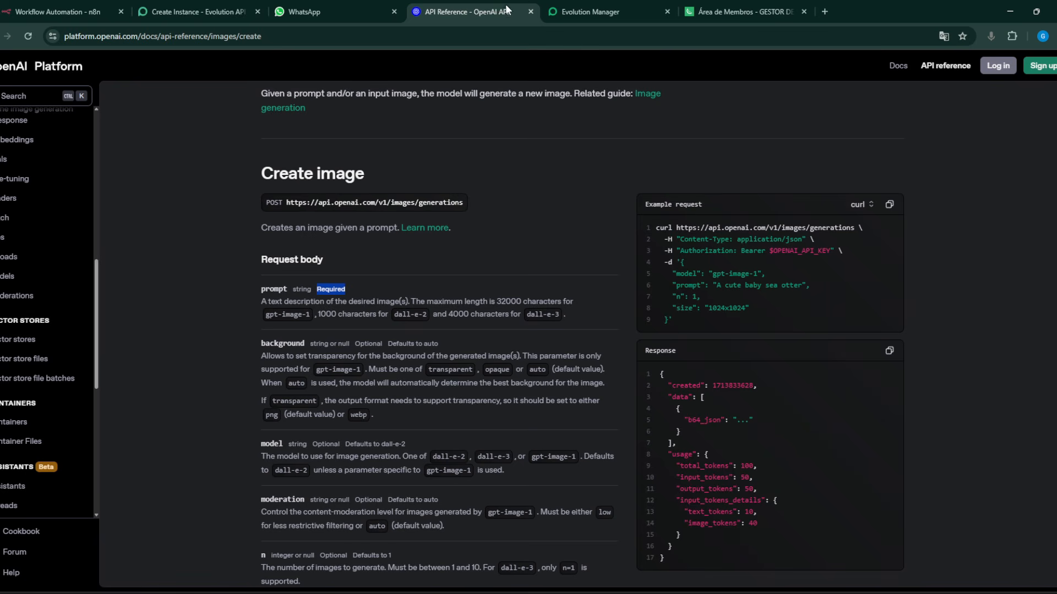
double_click(669, 262)
key(ctrl+shift+Tab)
key(ctrl+shift+Tab)
key(ctrl+shift+Tab)
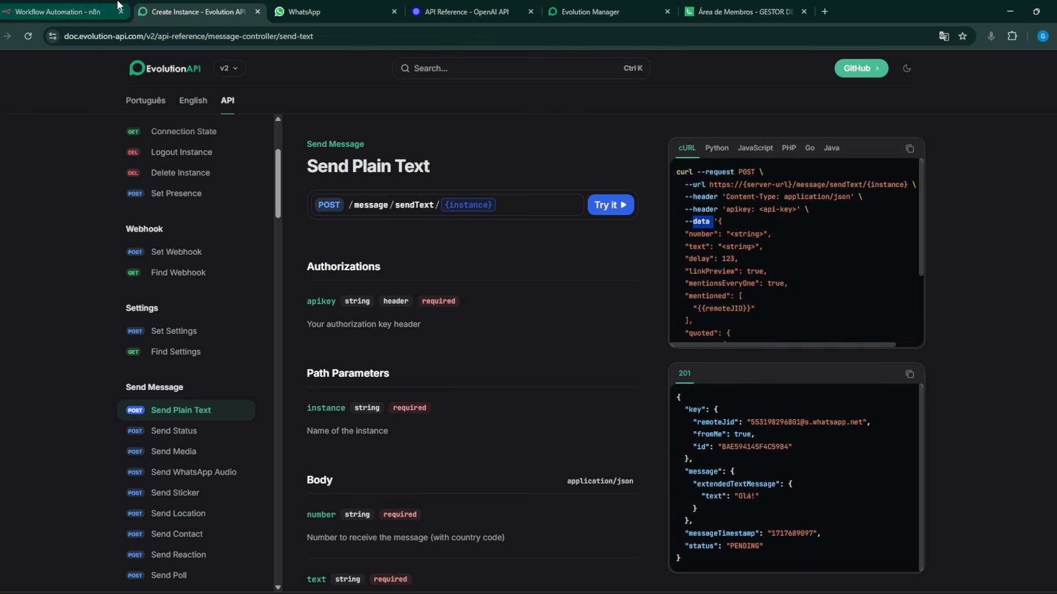
Turn on Send Body, keeping Body Content Type at JSON and Specify Body at Using Fields Below
click(383, 446)
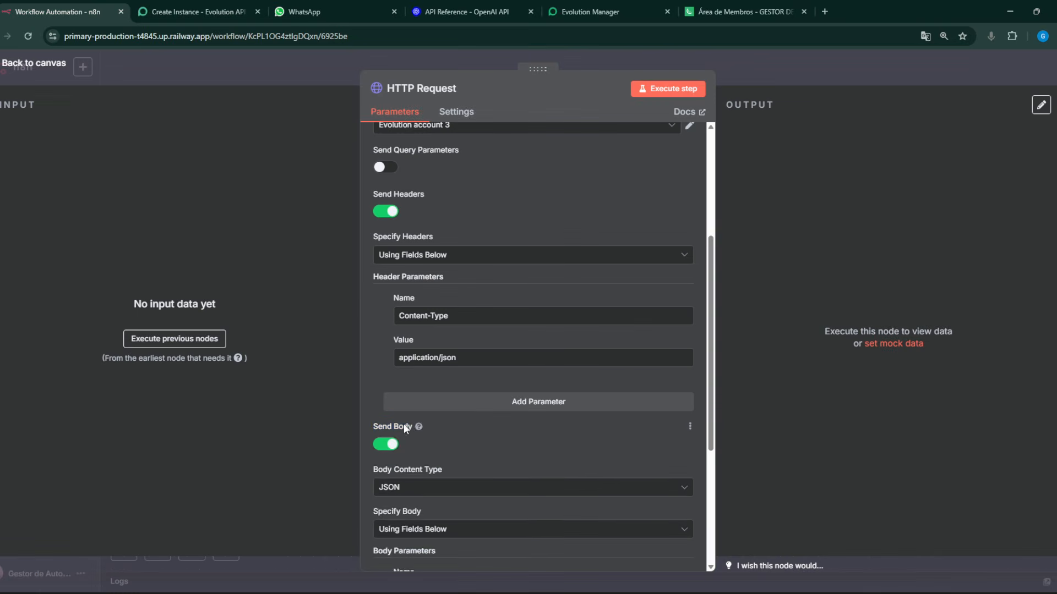
scroll(403, 423, down, 3)
click(418, 315)
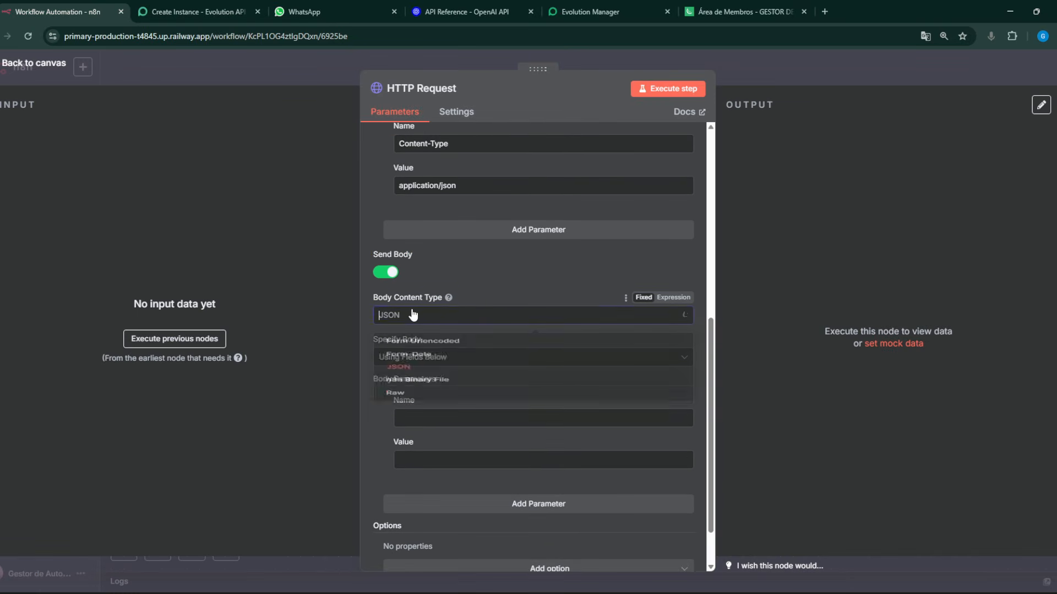
click(418, 315)
click(424, 358)
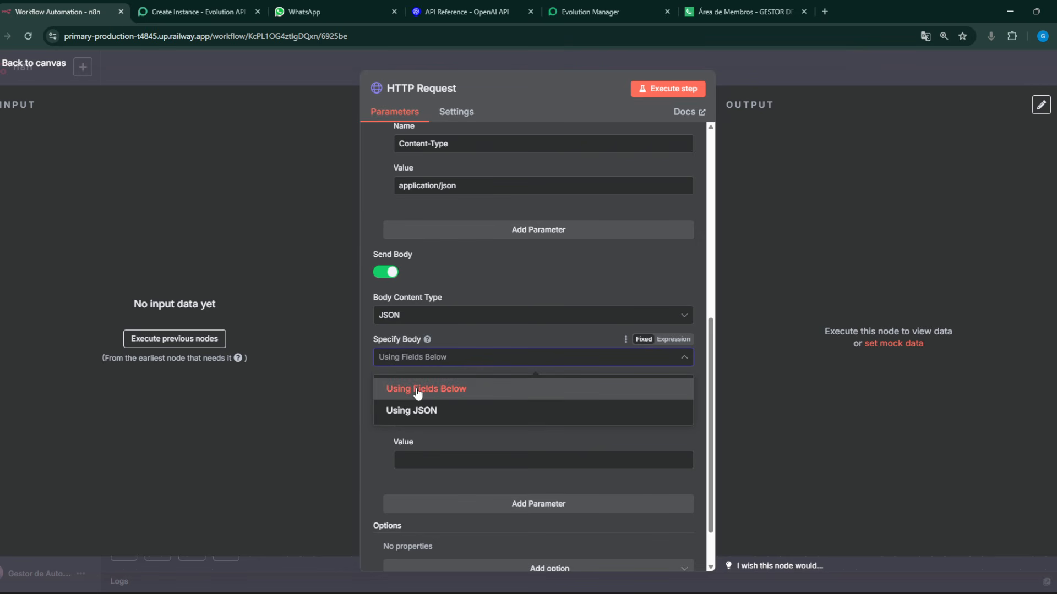
click(461, 392)
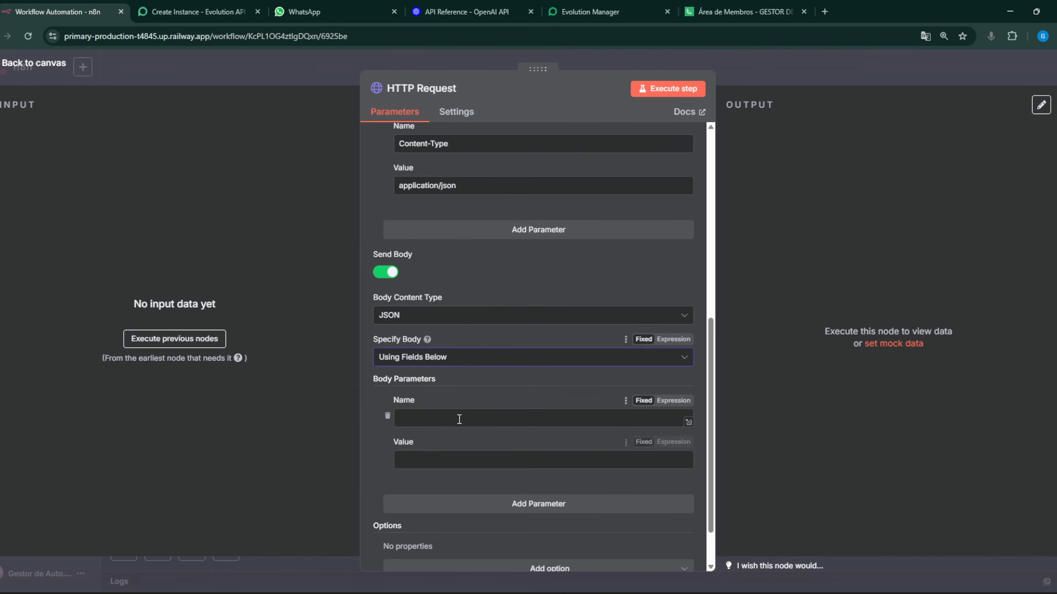
Examine the body parameters in the Send Plain Text documentation and its cURL example, identifying which ones are required
click(196, 12)
click(755, 263)
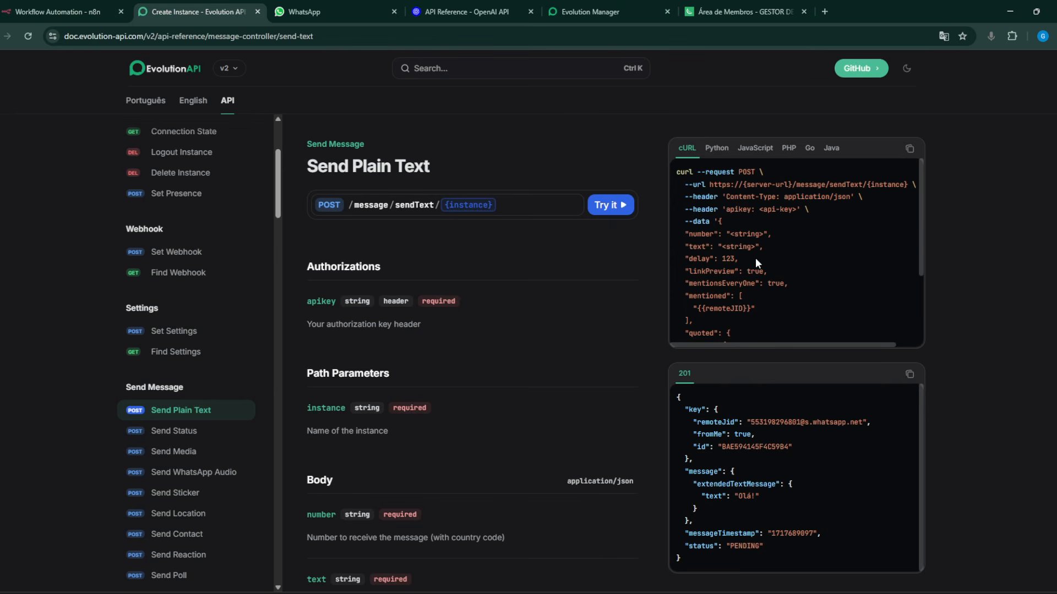
scroll(360, 226, down, 1)
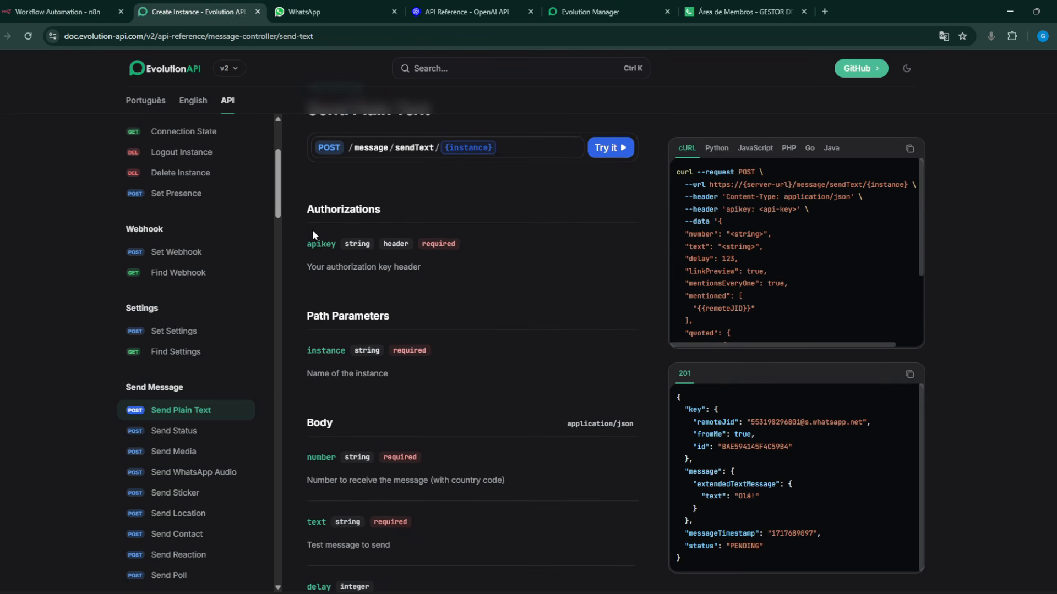
double_click(702, 235)
double_click(699, 259)
scroll(344, 334, down, 6)
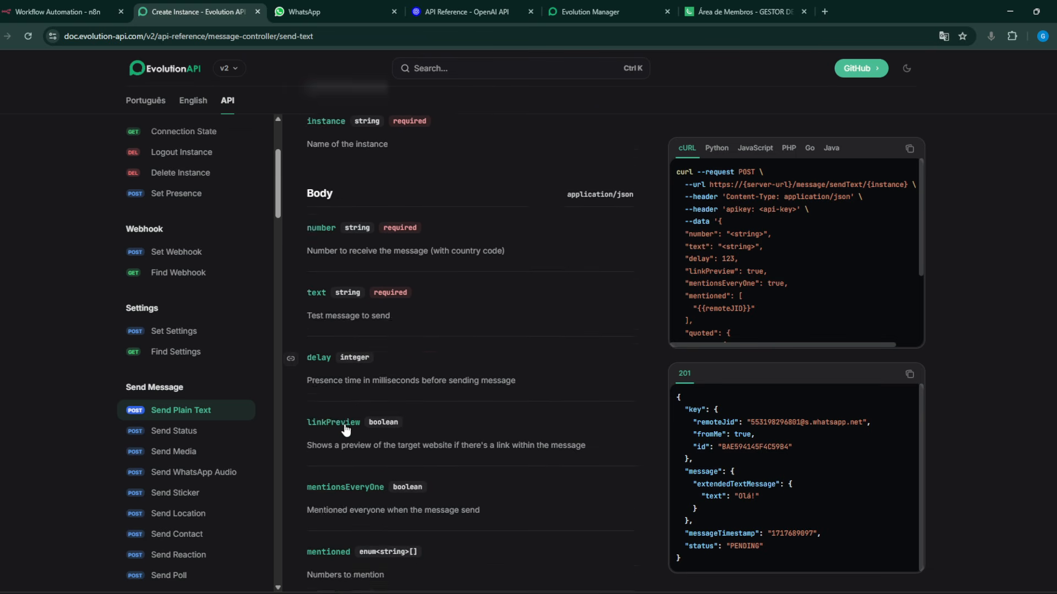
scroll(321, 250, up, 1)
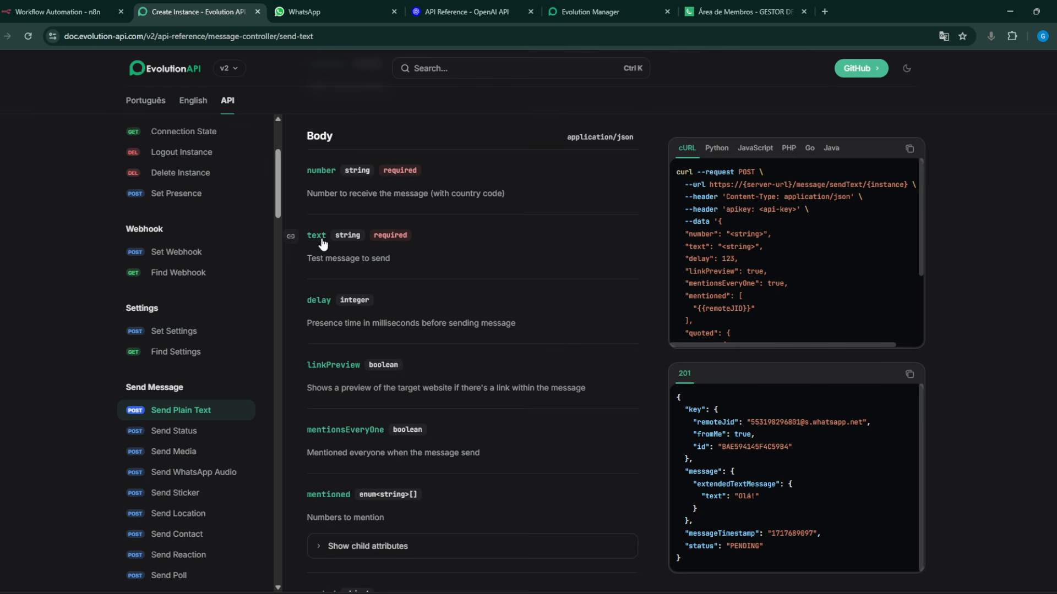
scroll(326, 213, up, 1)
scroll(357, 220, up, 1)
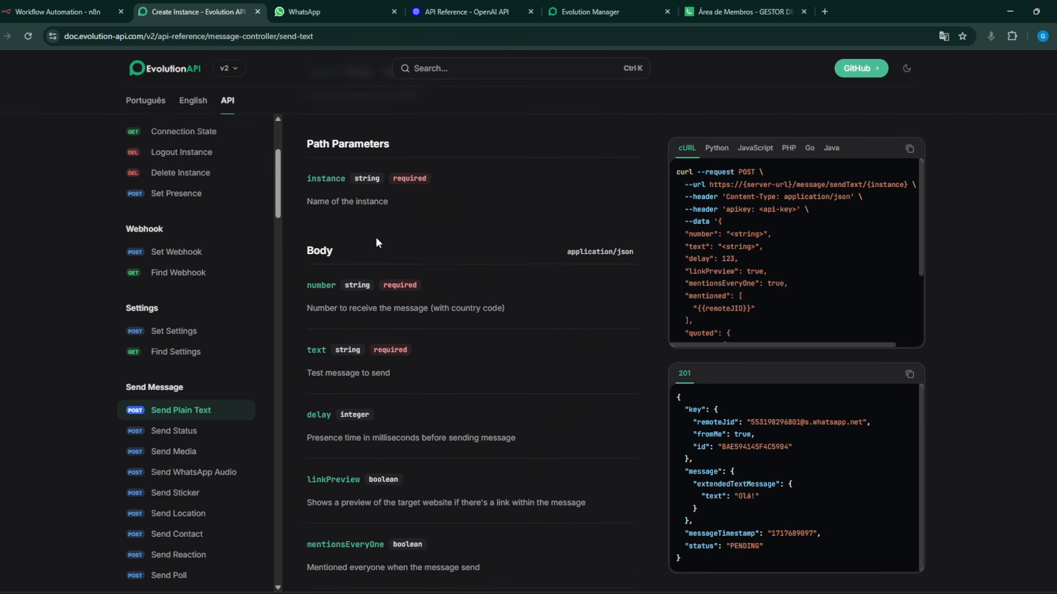
drag(314, 248, 326, 248)
double_click(321, 285)
scroll(339, 267, up, 3)
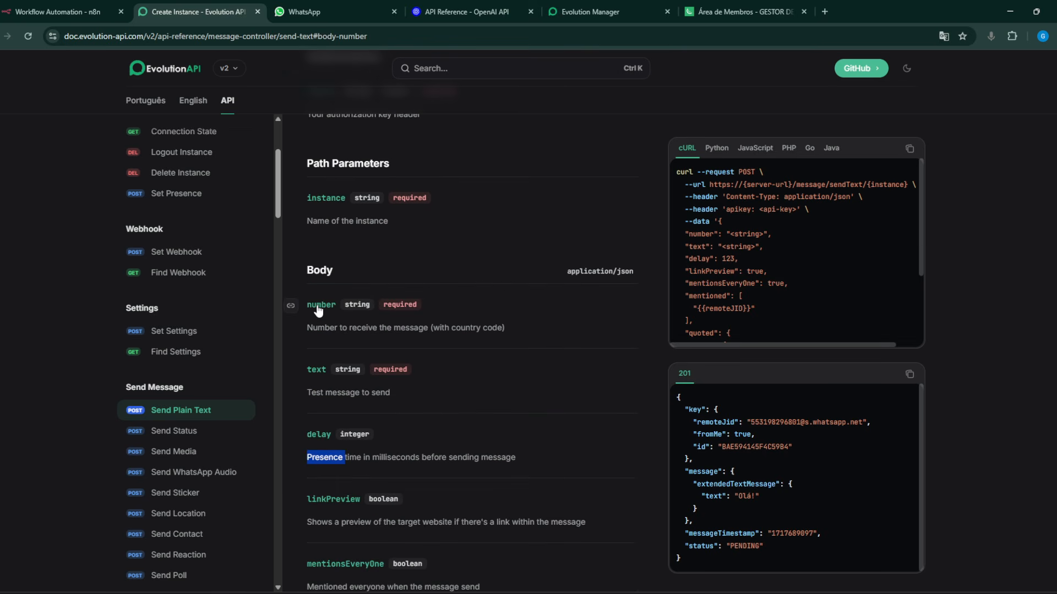
Copy the parameter name number from the documentation into the Name of the HTTP Request node's first body parameter
click(318, 310)
drag(336, 306, 310, 307)
key(ctrl+c)
click(58, 11)
click(533, 357)
click(418, 389)
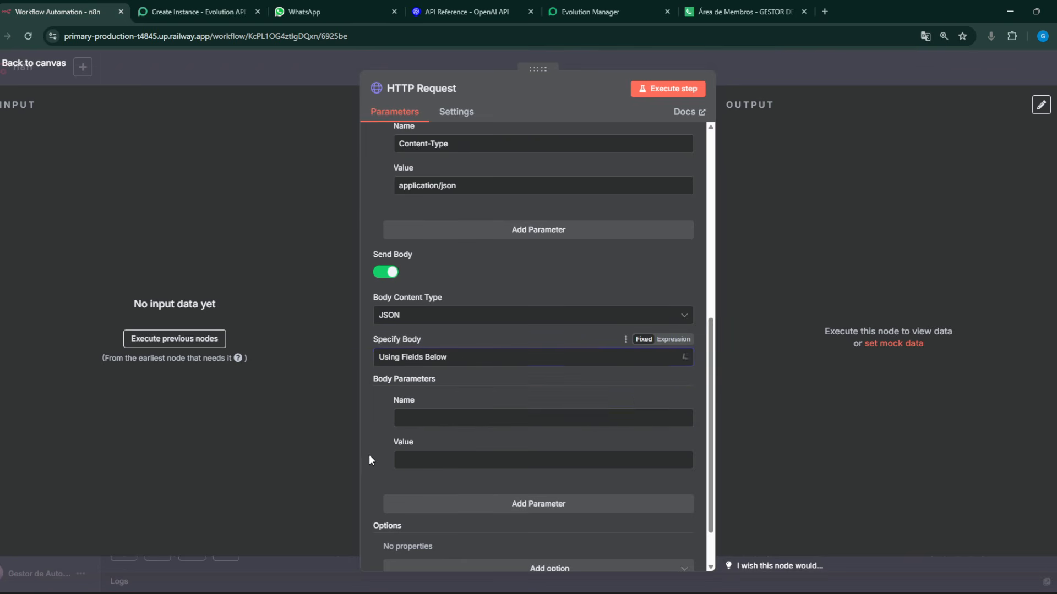
click(408, 416)
key(ctrl+v)
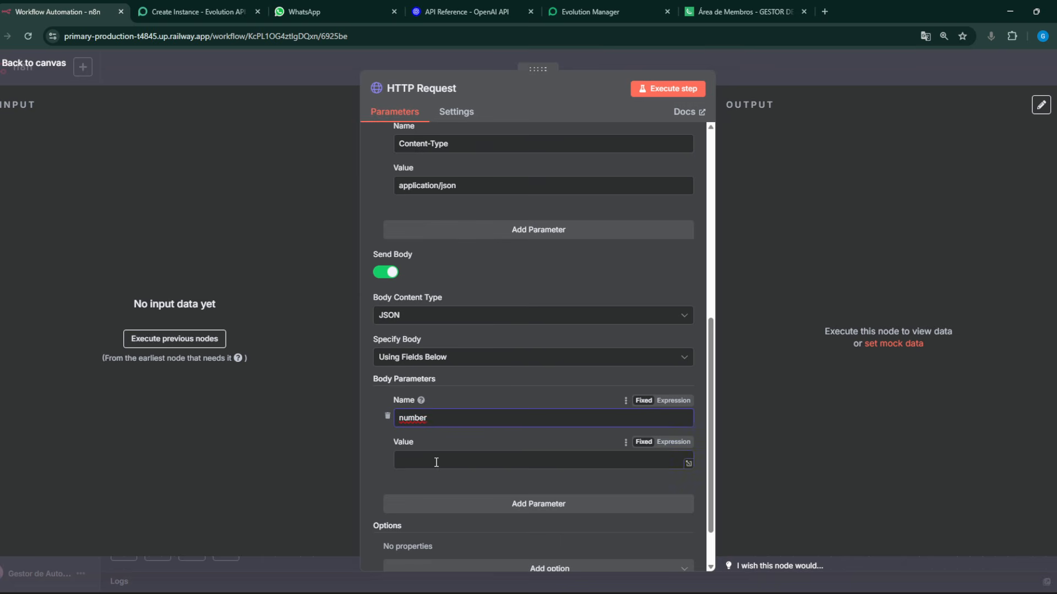
Check the number parameter's description in the Send Plain Text documentation for the value format, and return to the node's Value field
key(Tab)
click(192, 12)
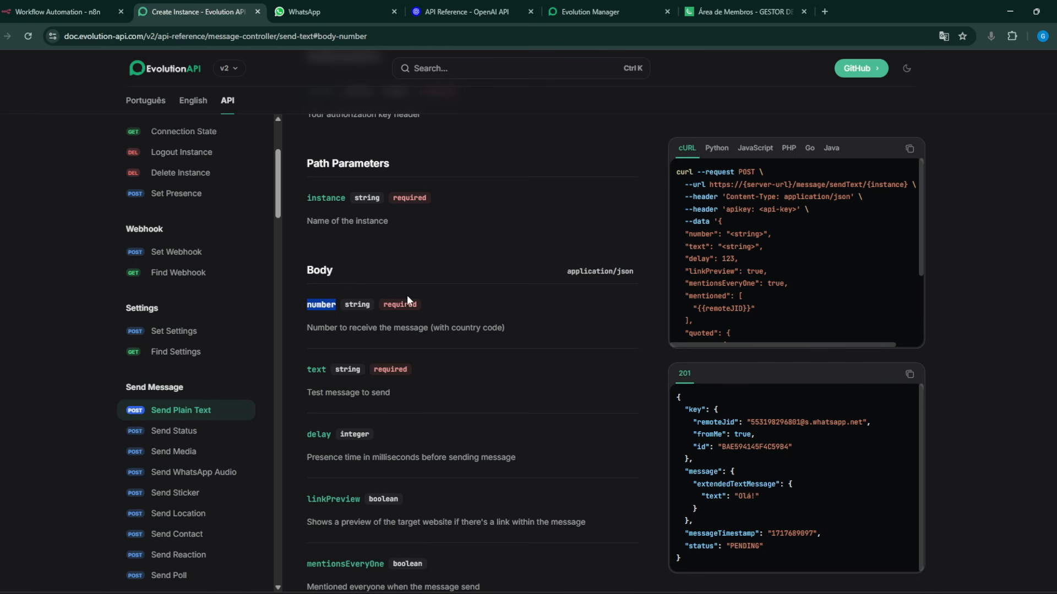
click(499, 328)
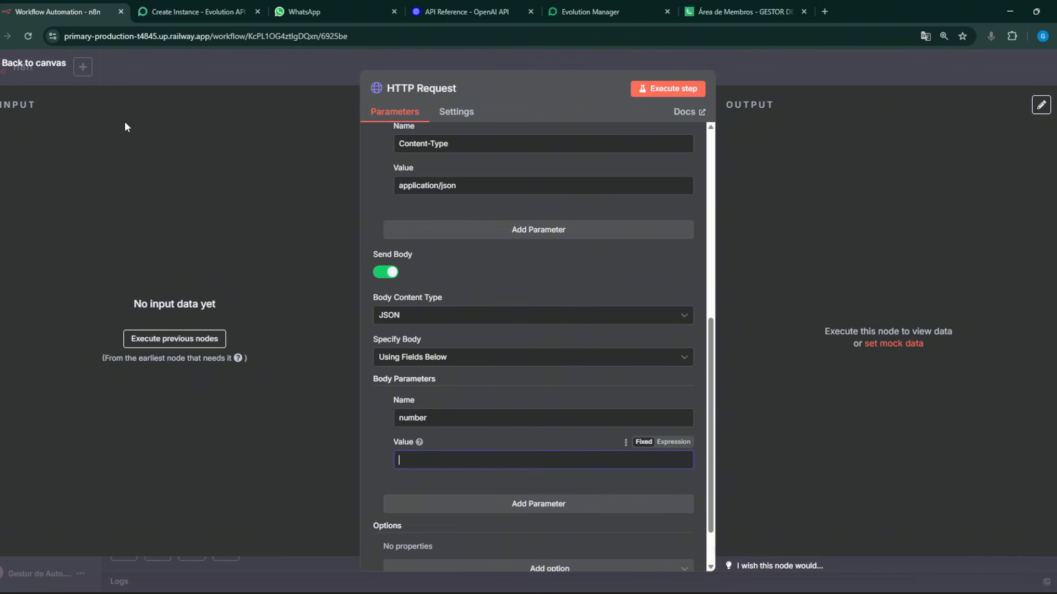
Switch to WhatsApp, open the contact details of the self-chat and copy its phone number
click(60, 12)
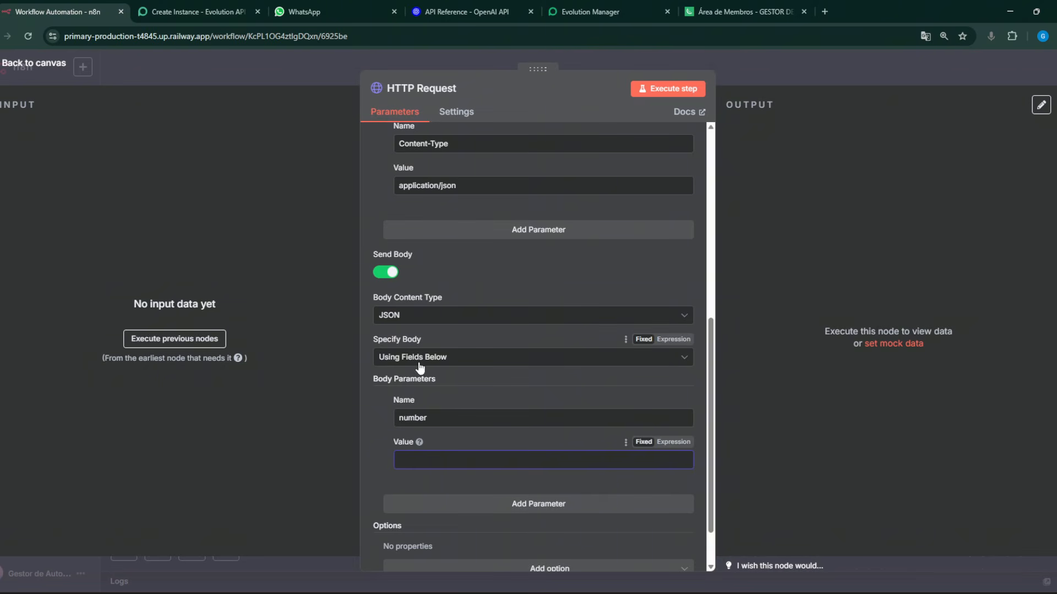
click(304, 11)
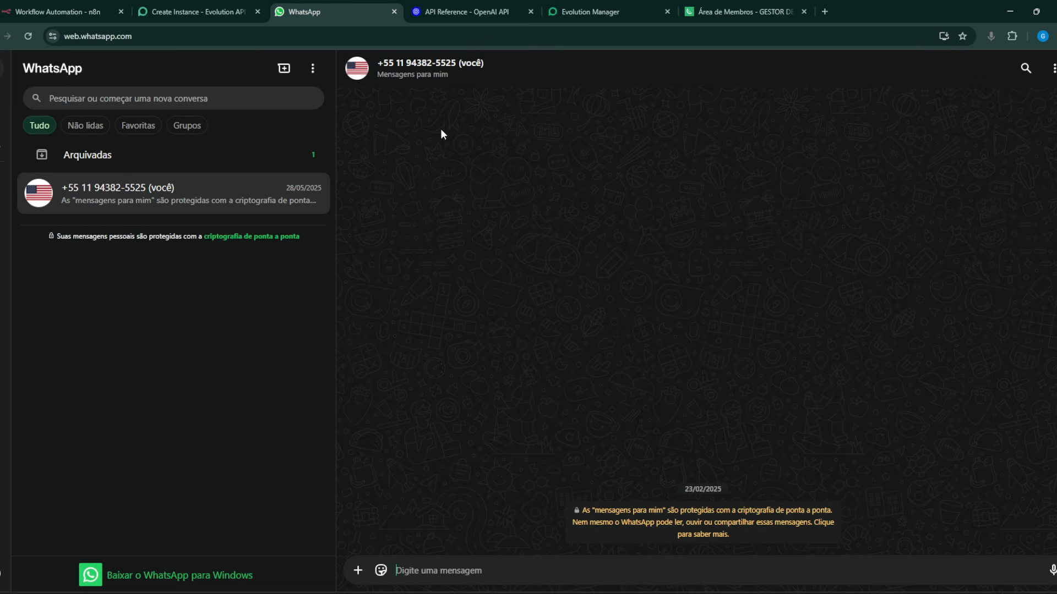
click(461, 77)
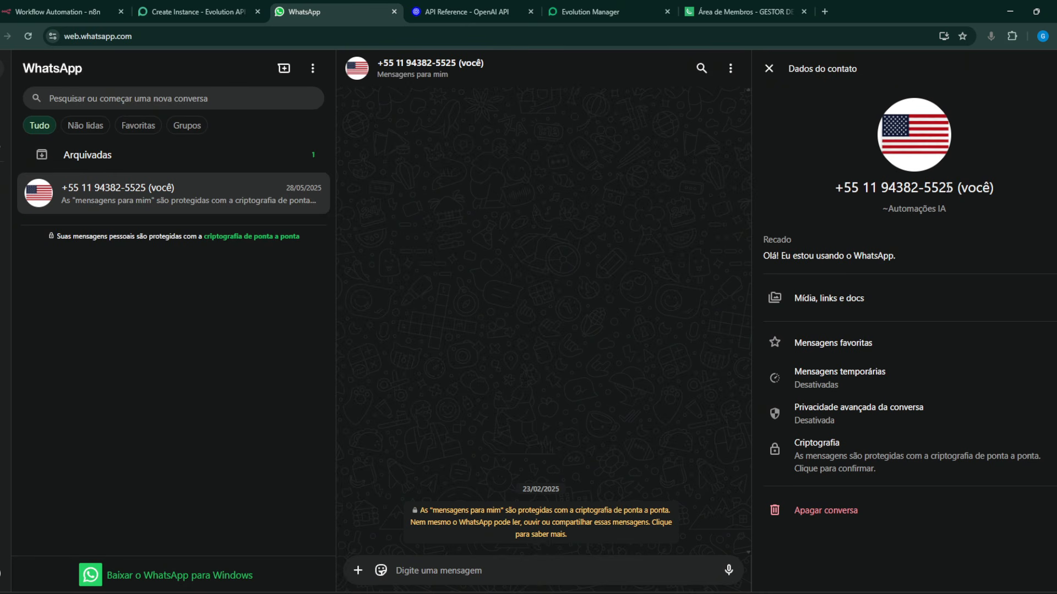
drag(953, 189, 837, 190)
key(ctrl+c)
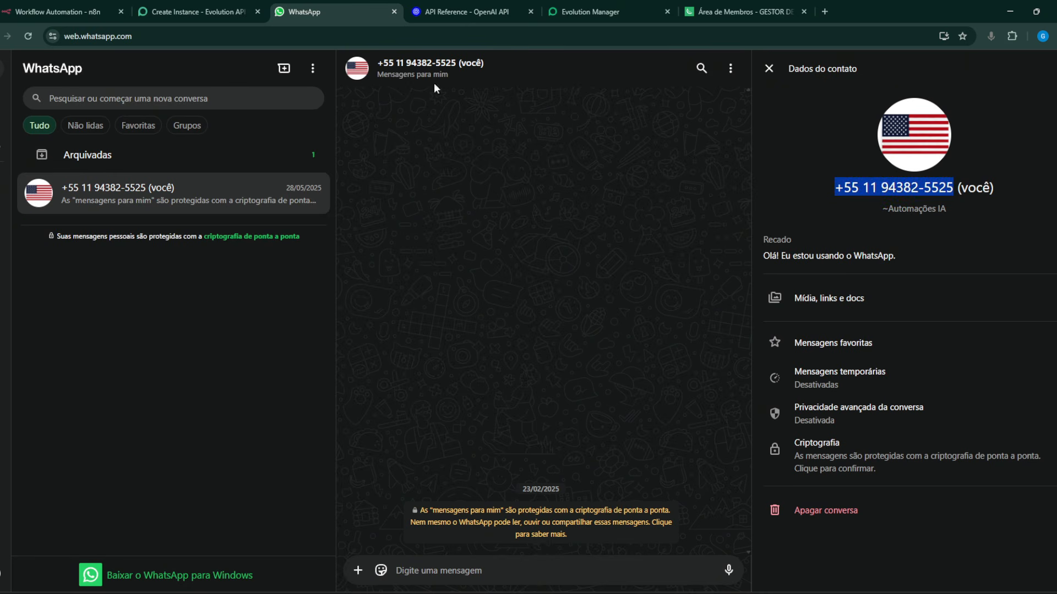
Return to n8n, paste the phone number as the number parameter's value and remove its spaces and hyphen
click(66, 12)
click(436, 462)
key(ctrl+v)
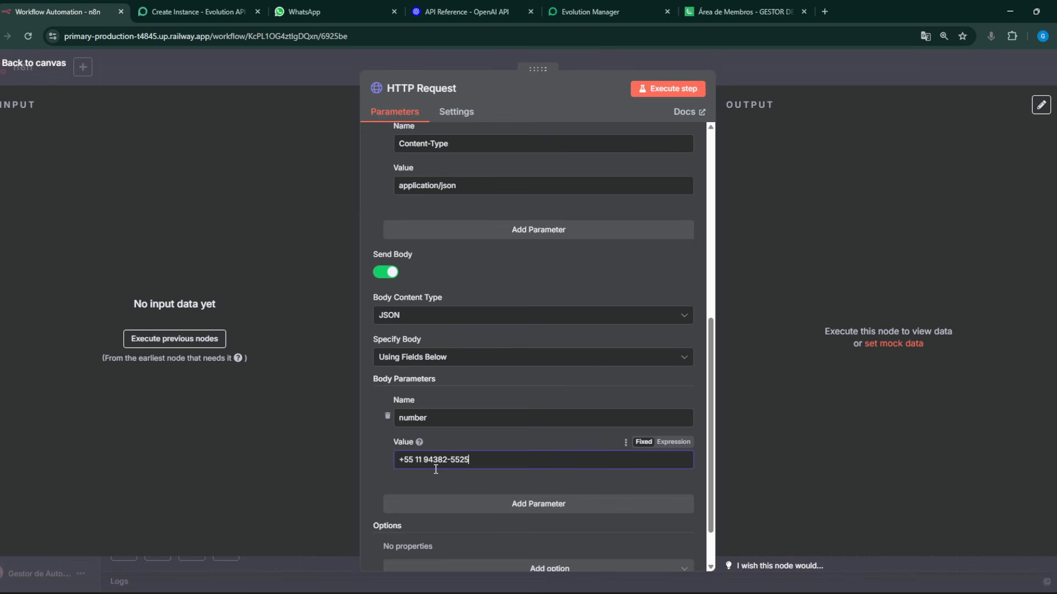
key(BackSpace)
key(Right)
key(Right)
key(Delete)
key(BackSpace)
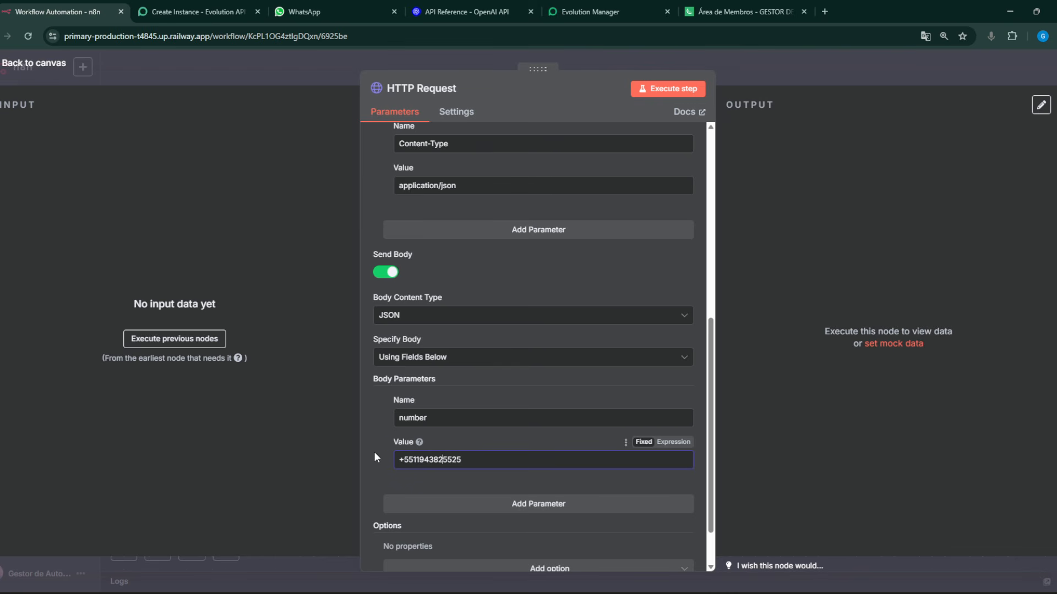
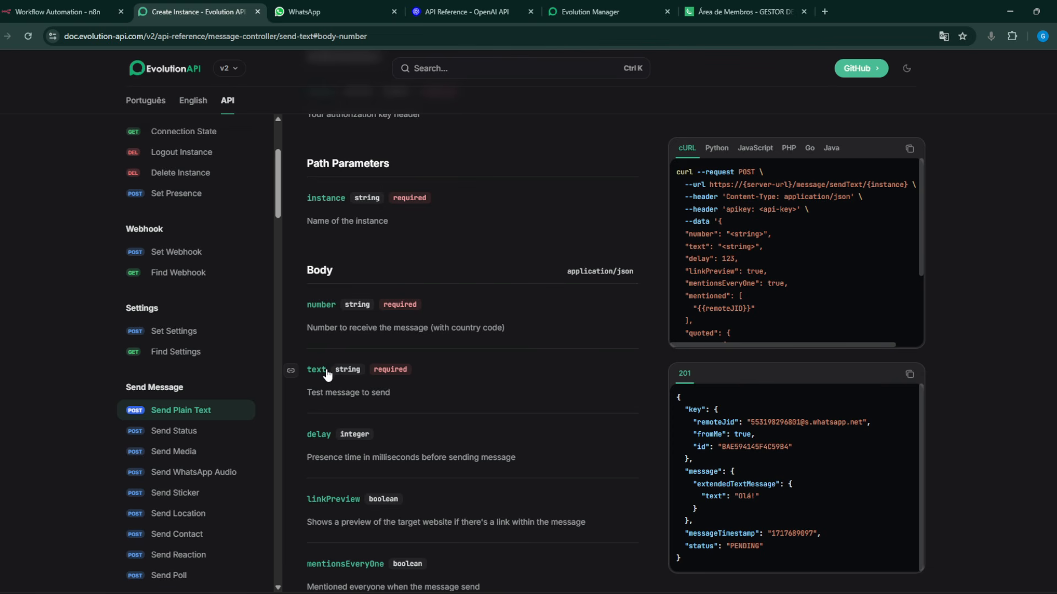
Copy the message parameter's name from the Evolution API documentation and add a body parameter named text with value Oi! in n8n
drag(327, 373, 302, 373)
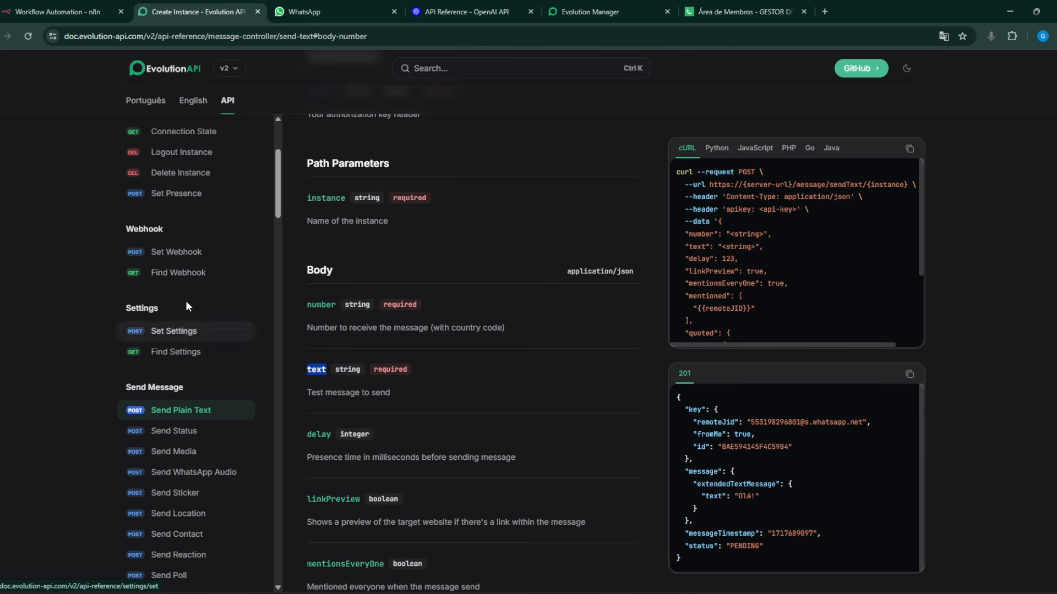
click(61, 11)
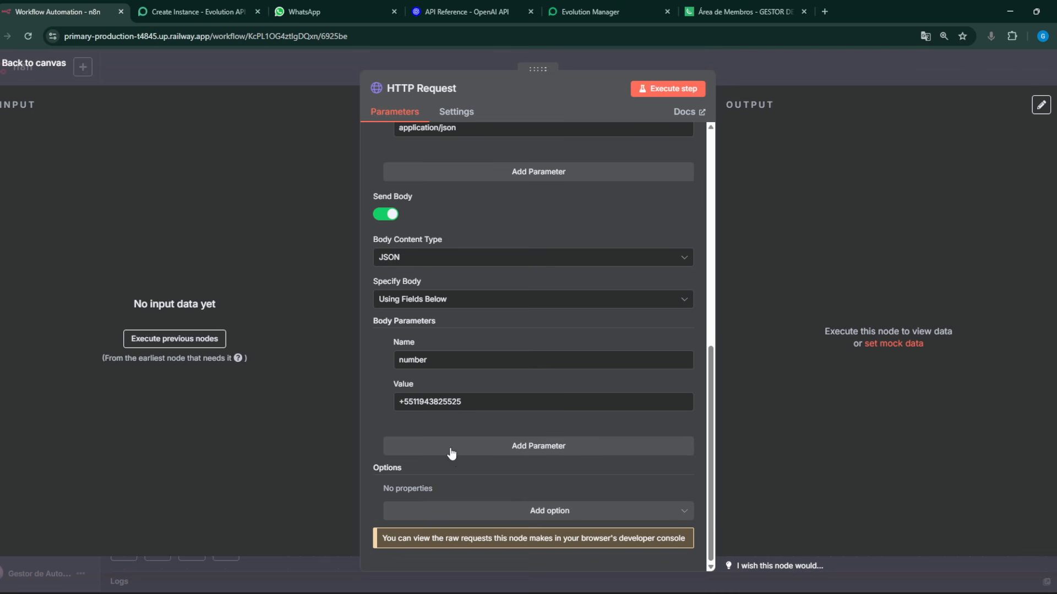
click(449, 449)
scroll(428, 458, down, 2)
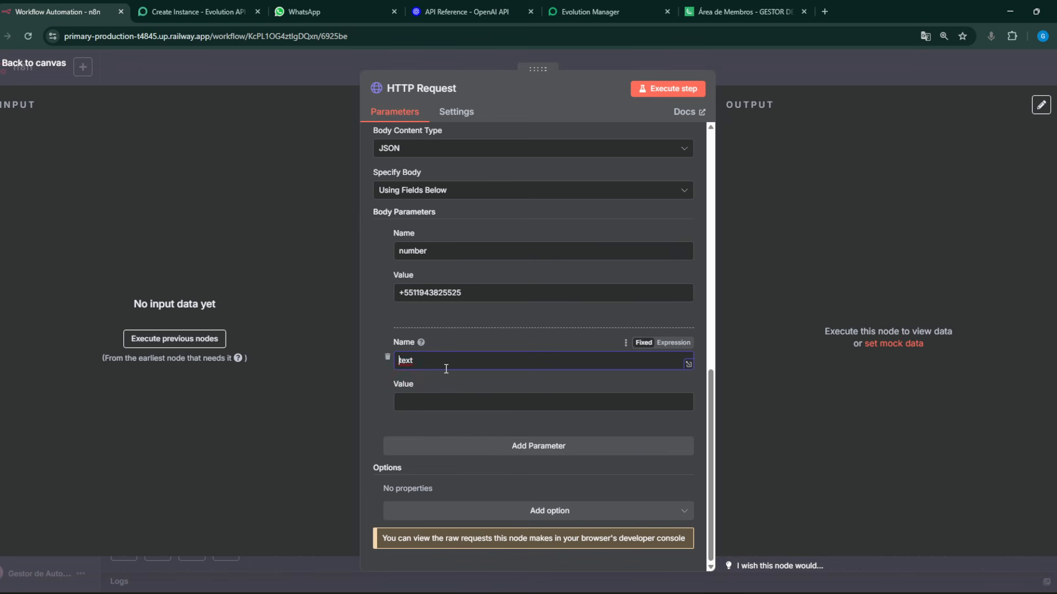
click(434, 399)
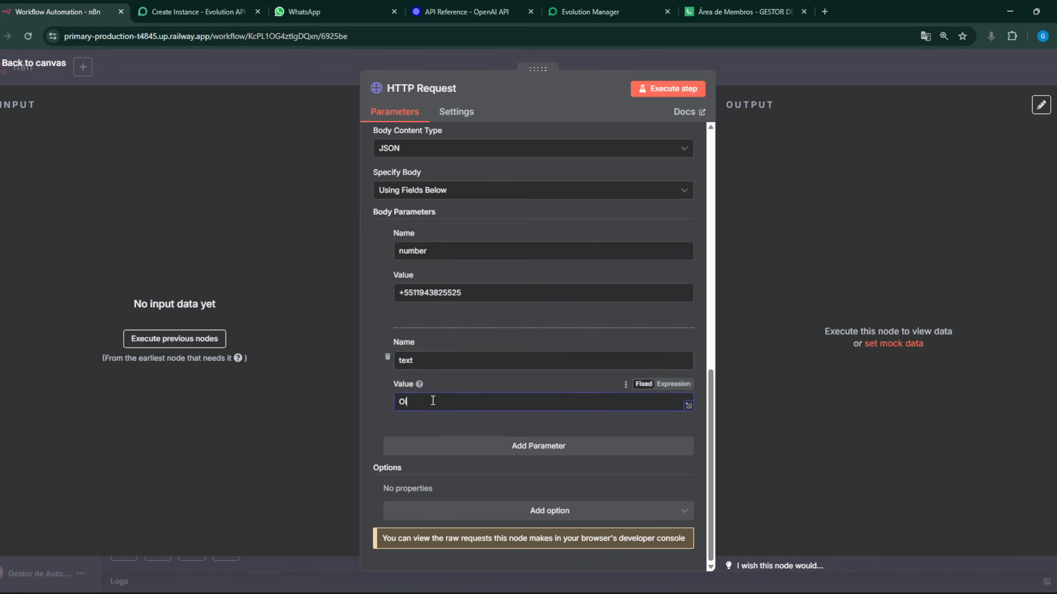
Compare the Send Plain Text documentation's path and body parameters with the URL and body set in the HTTP Request node
click(226, 12)
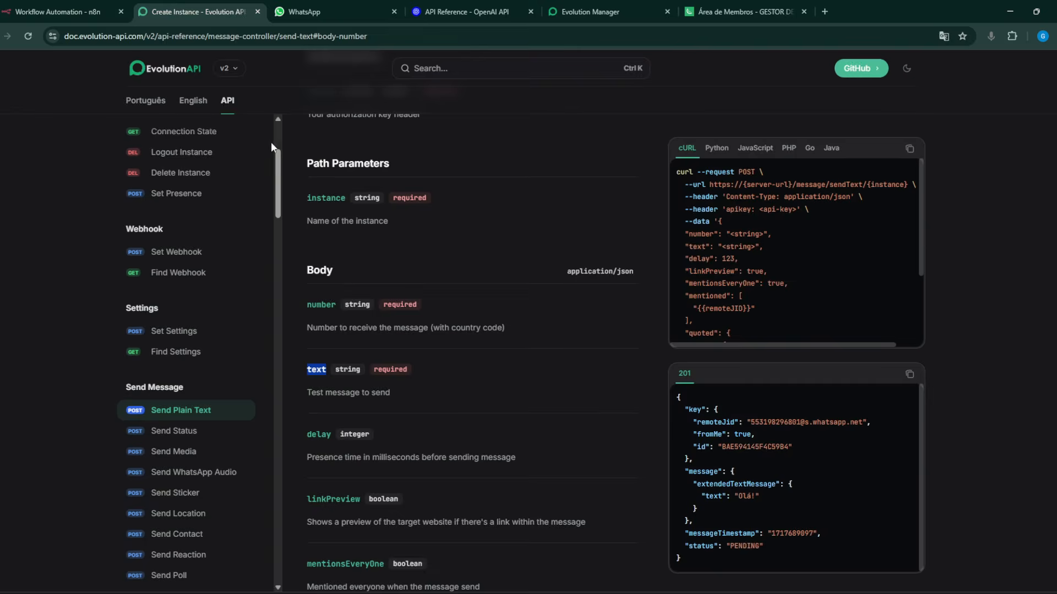
click(378, 357)
scroll(367, 204, up, 1)
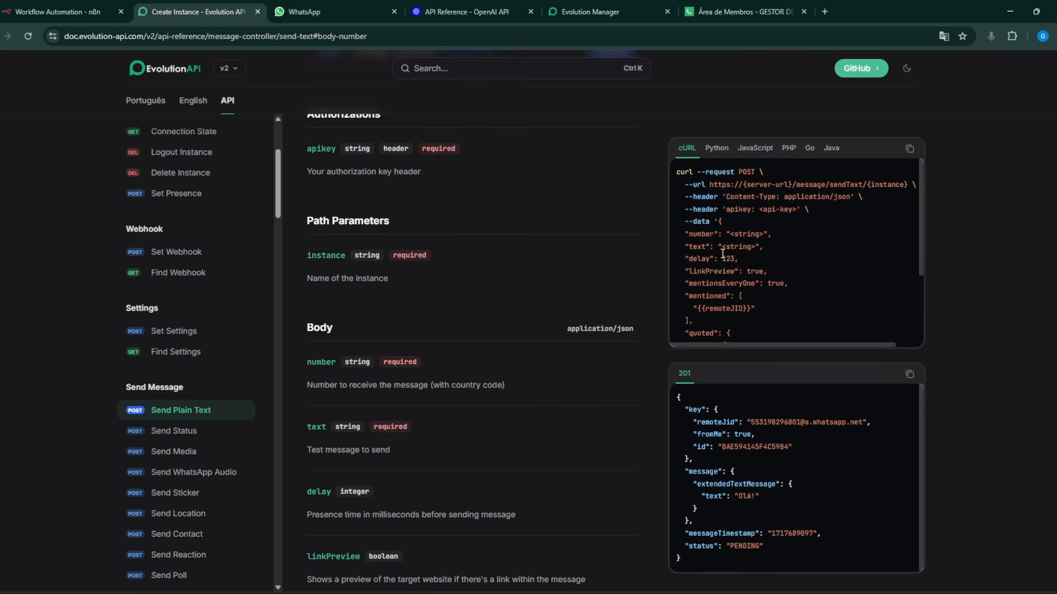
scroll(702, 268, down, 1)
scroll(801, 248, up, 1)
drag(324, 218, 332, 220)
scroll(519, 248, up, 3)
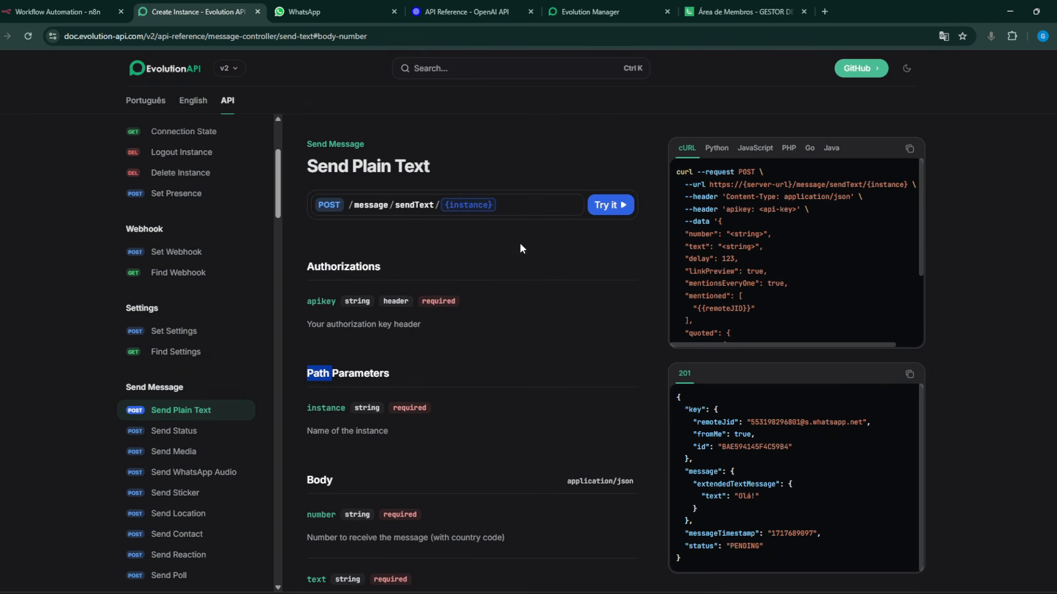
scroll(349, 282, down, 2)
click(58, 12)
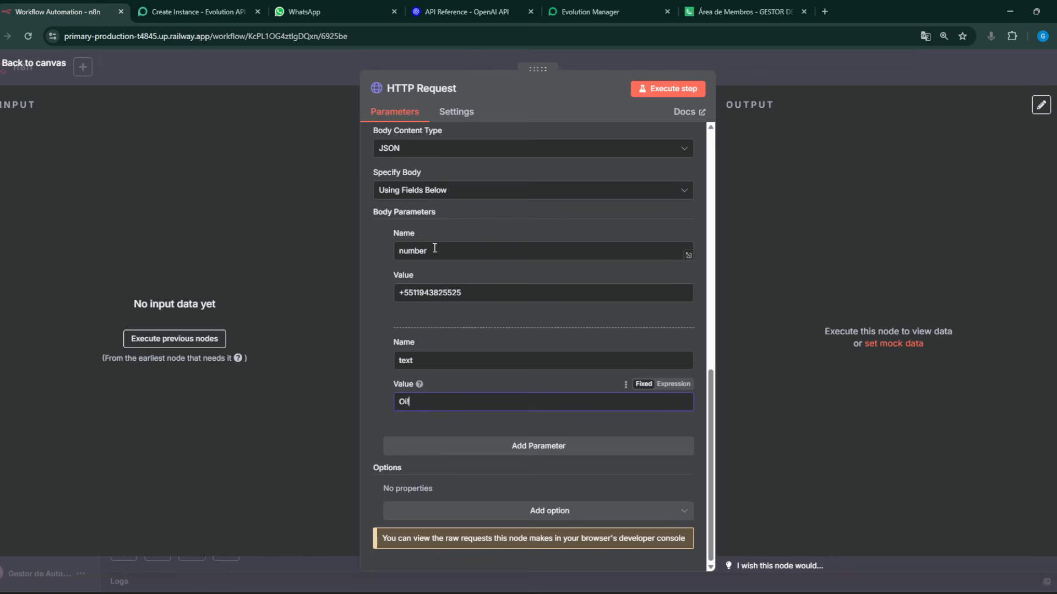
scroll(470, 234, up, 5)
scroll(472, 234, up, 5)
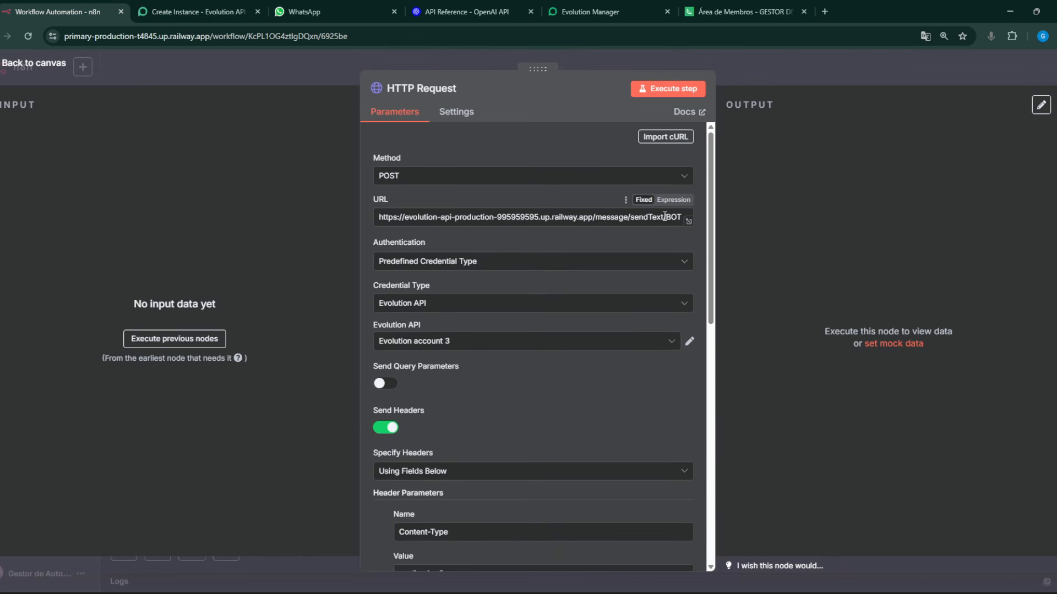
scroll(506, 274, down, 6)
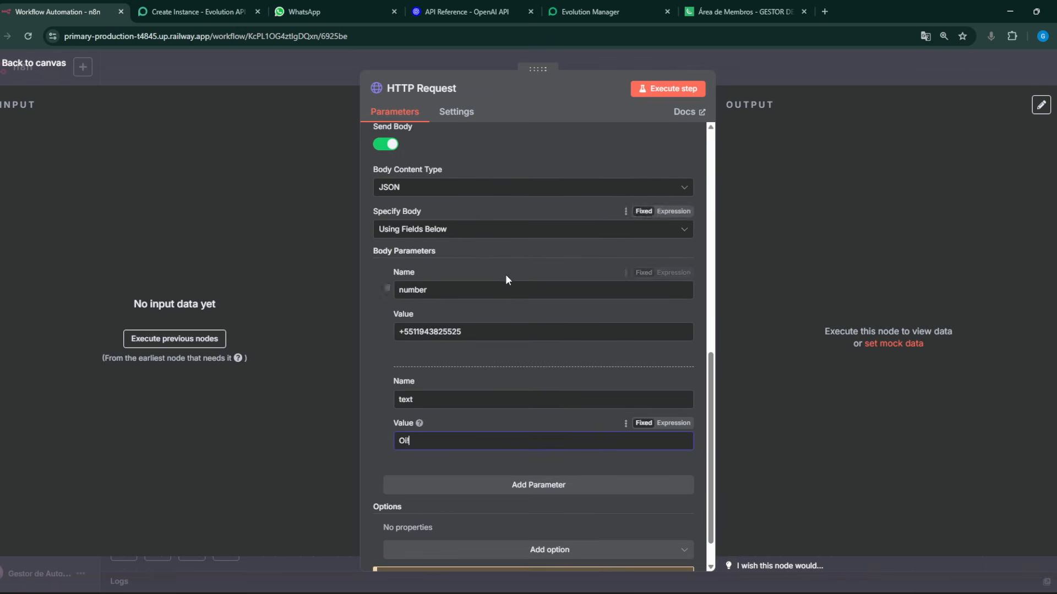
Review which authorization, path and body parameters are required or optional in the Evolution API's Send Plain Text documentation
click(194, 9)
scroll(392, 319, down, 1)
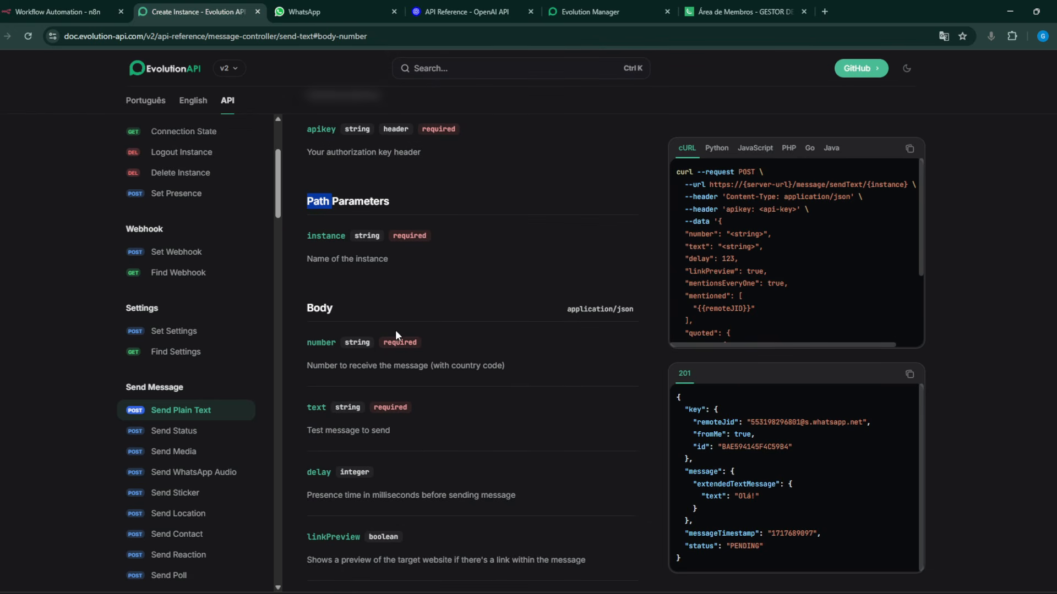
scroll(350, 390, down, 2)
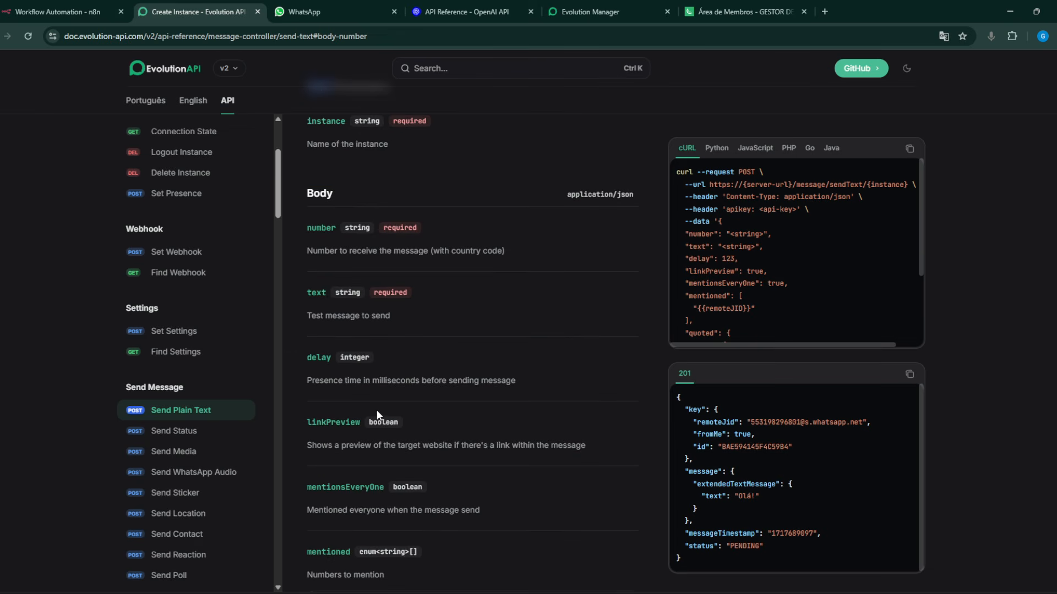
scroll(386, 355, down, 2)
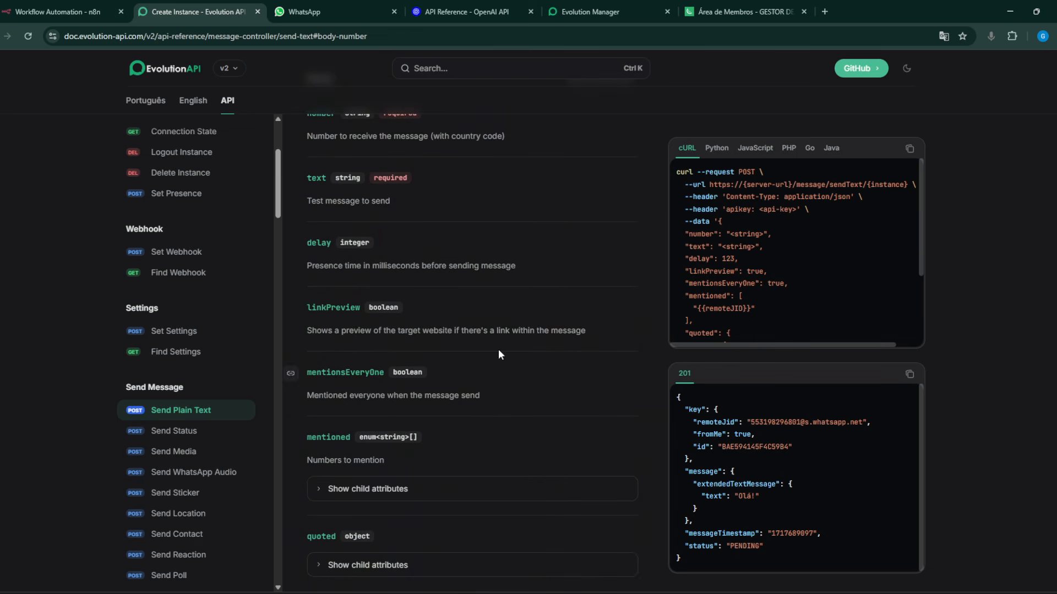
scroll(394, 324, up, 7)
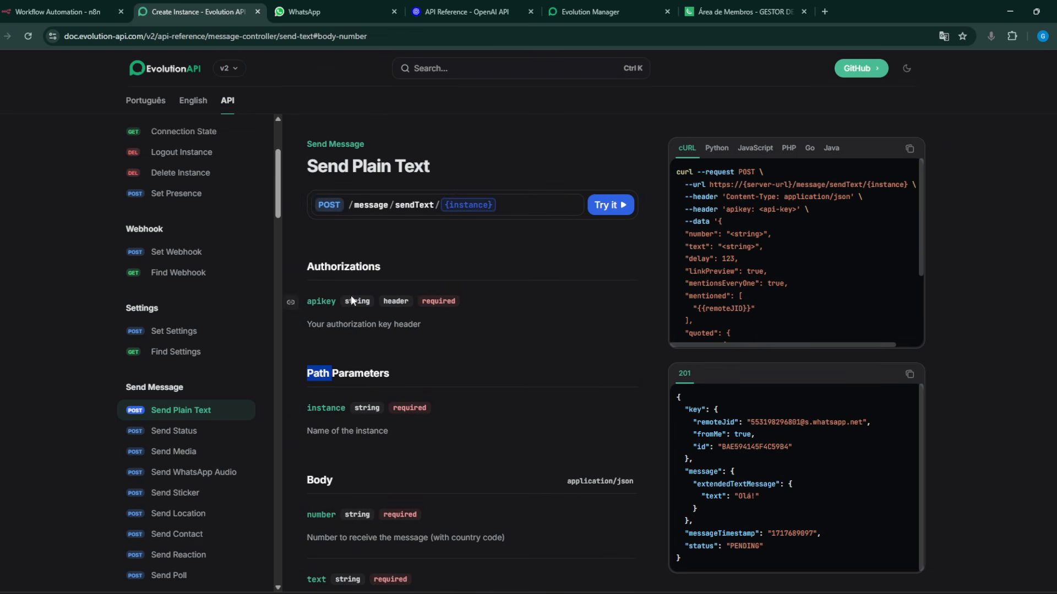
scroll(381, 312, down, 1)
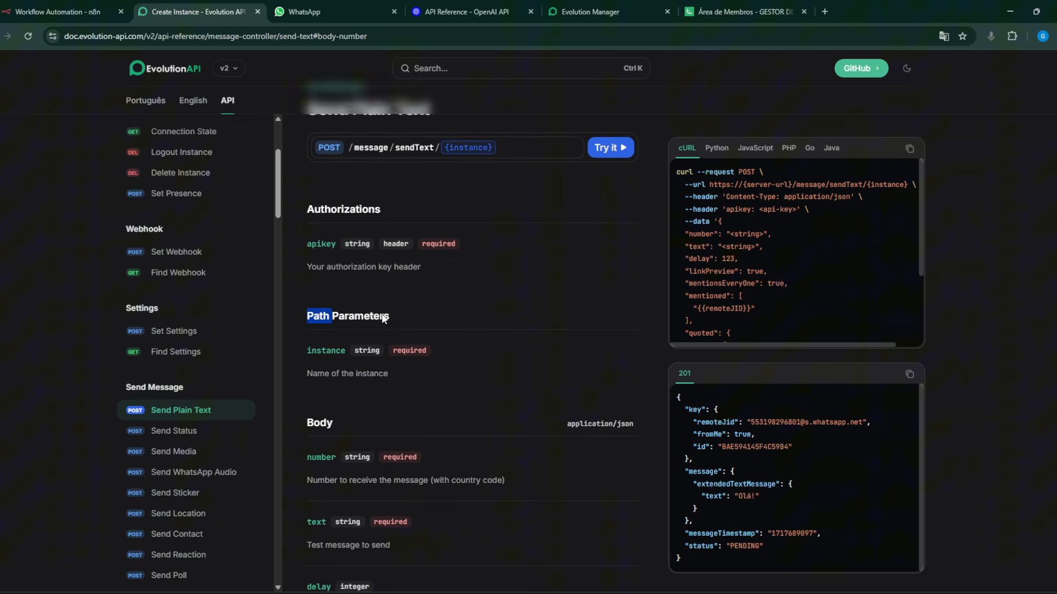
click(355, 382)
scroll(496, 247, down, 1)
scroll(447, 306, down, 2)
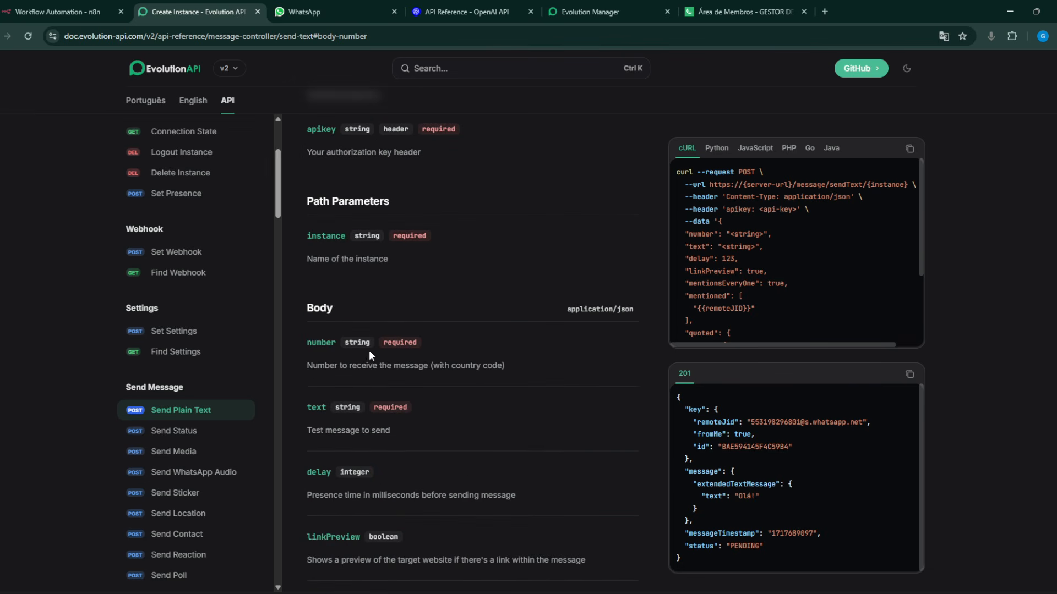
Execute the workflow from the n8n canvas and check the WhatsApp self-chat for the sent message
click(64, 8)
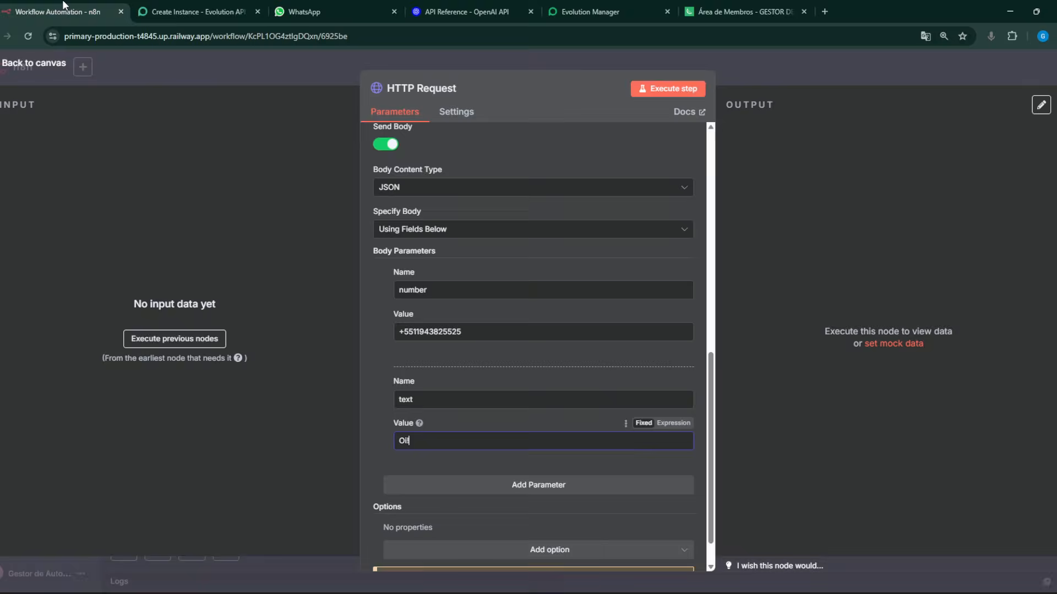
scroll(495, 317, down, 1)
scroll(530, 336, up, 7)
scroll(531, 342, up, 5)
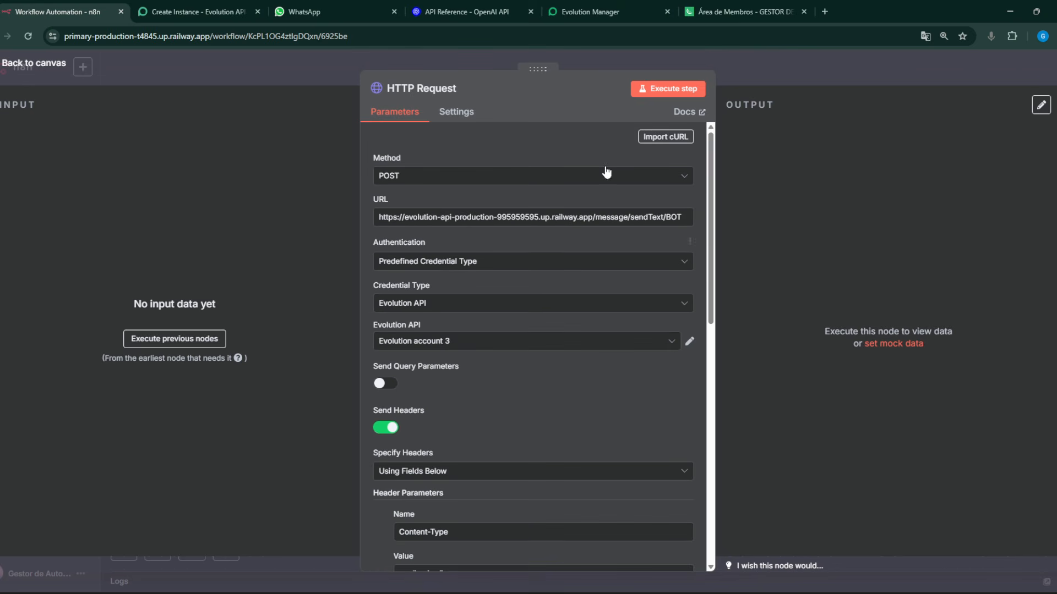
click(46, 64)
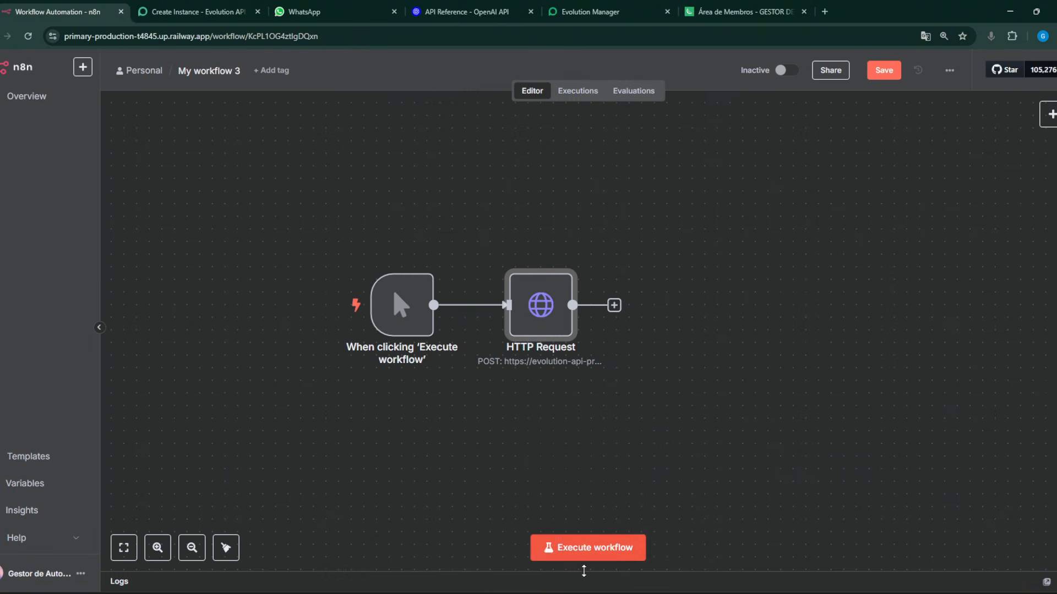
click(585, 548)
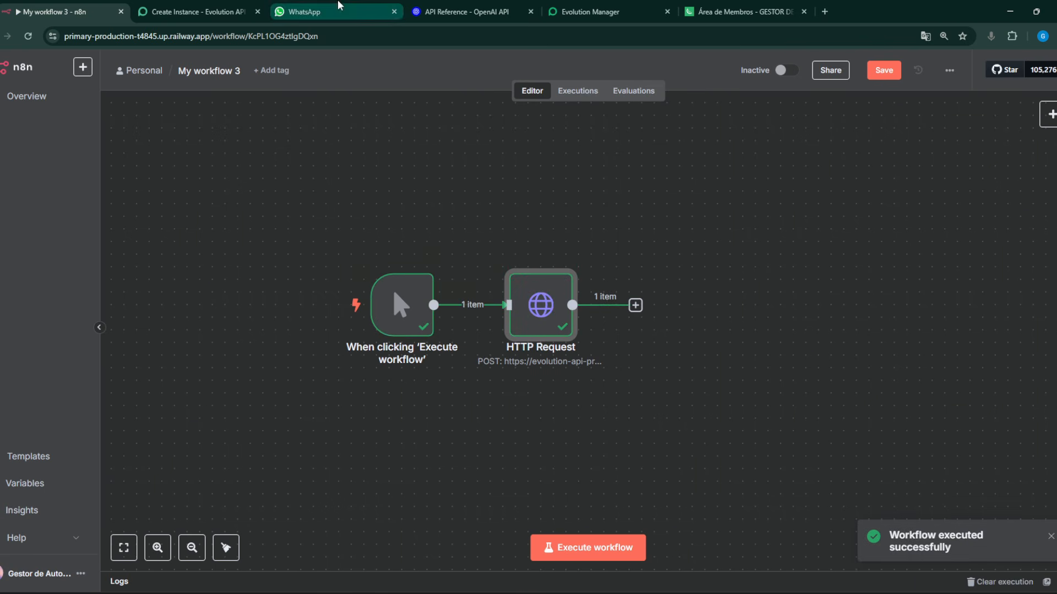
click(308, 11)
click(769, 68)
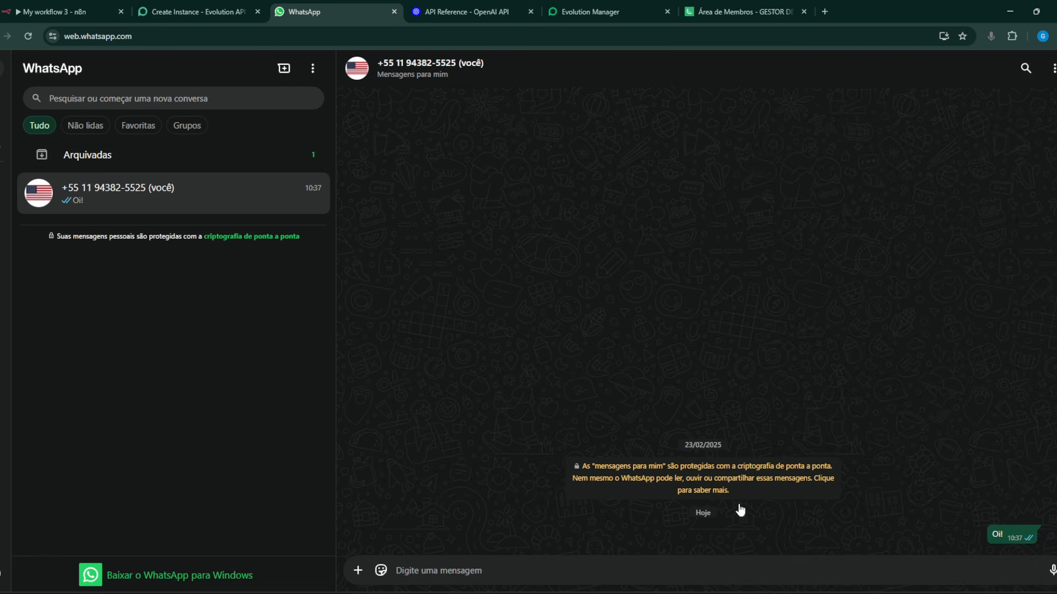
click(71, 11)
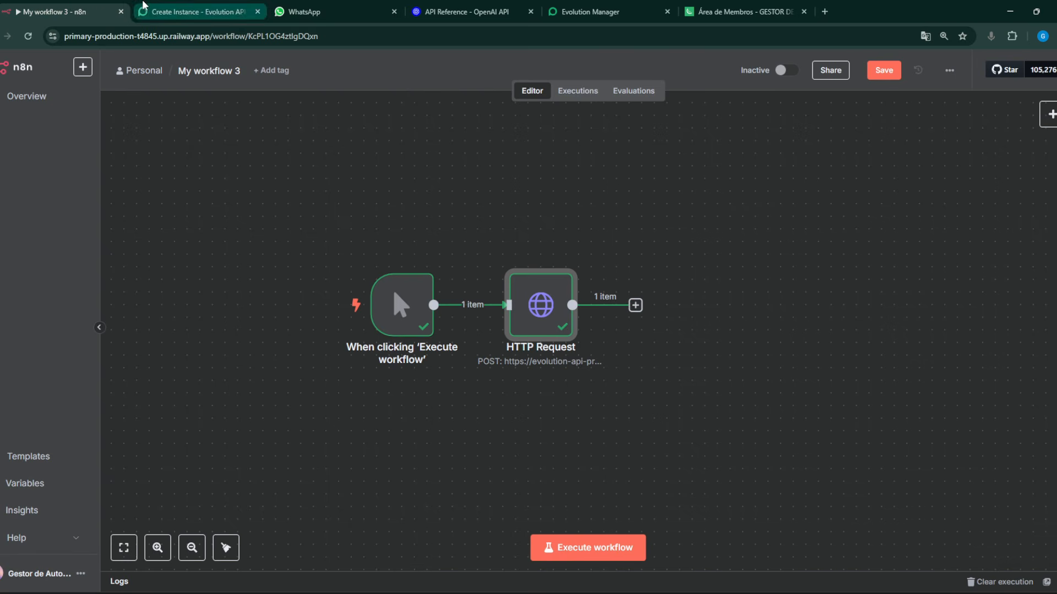
click(181, 6)
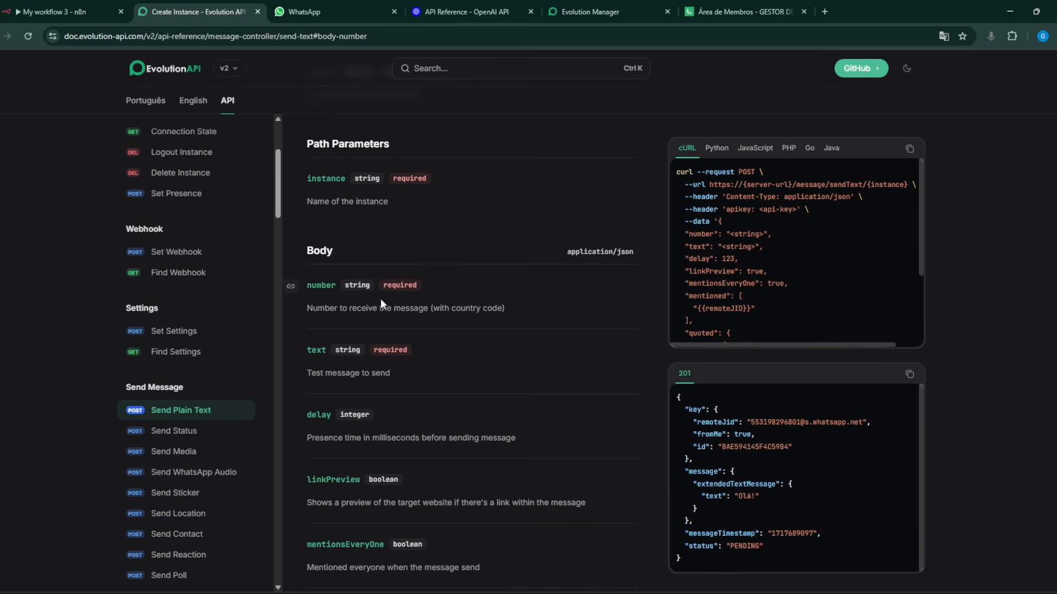
scroll(385, 319, up, 2)
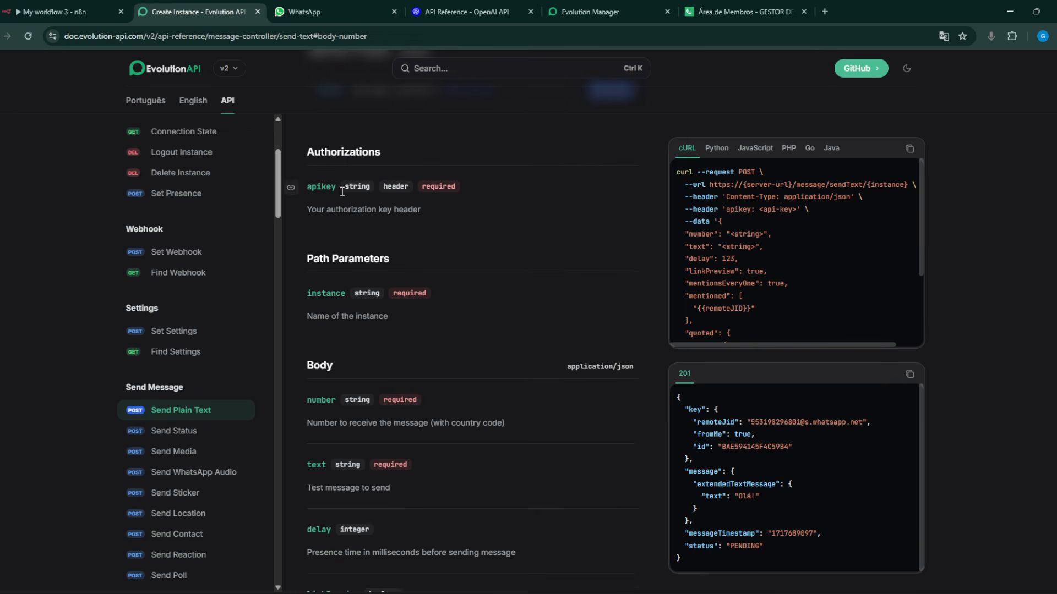
scroll(408, 199, down, 1)
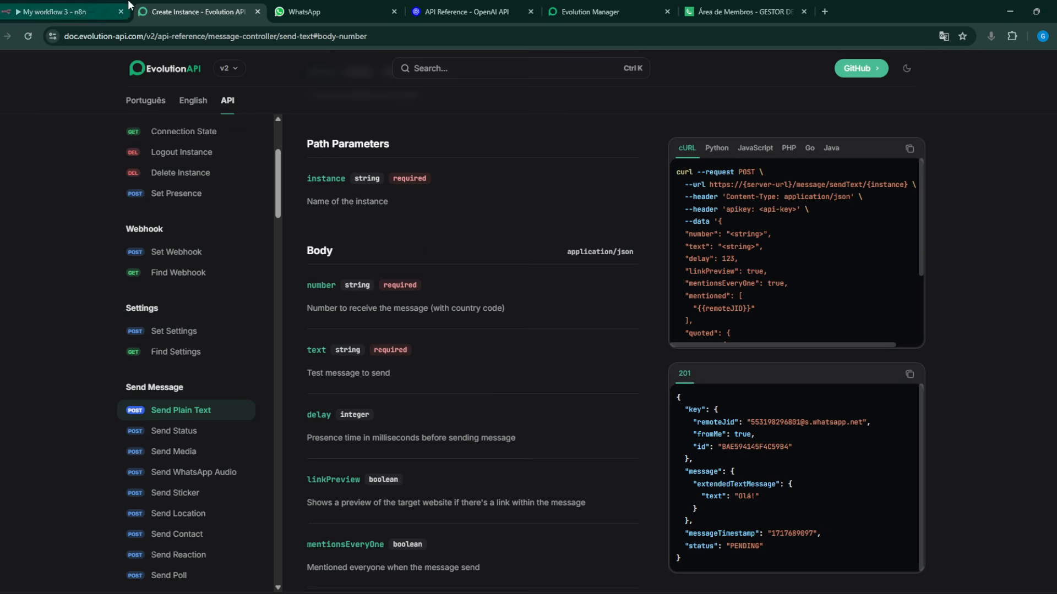
Reopen the HTTP Request node in n8n and replace the text parameter's value with uhauhduhadudhaad
click(55, 11)
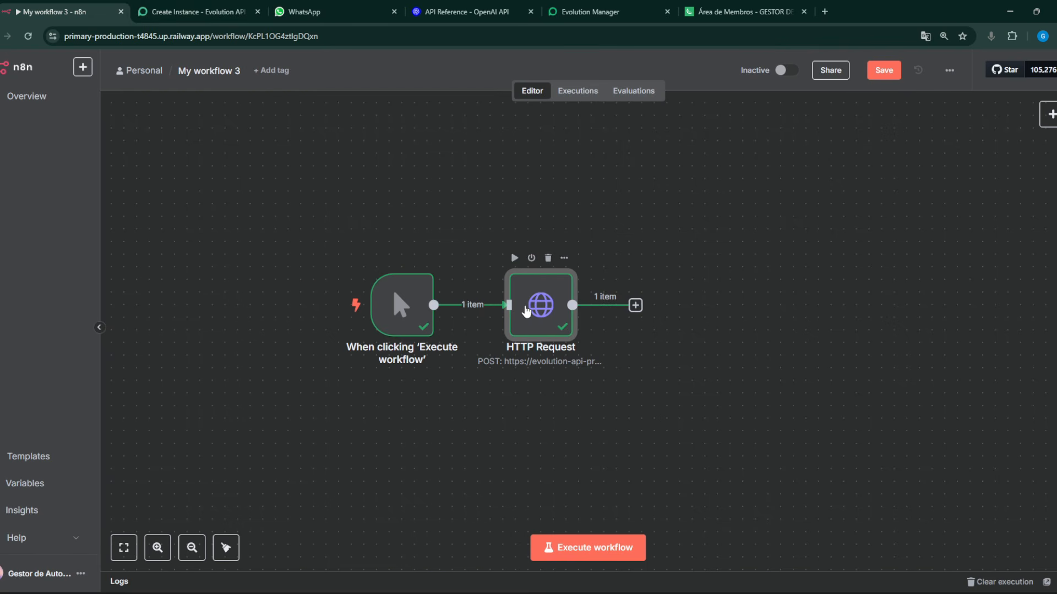
double_click(526, 311)
scroll(445, 365, down, 10)
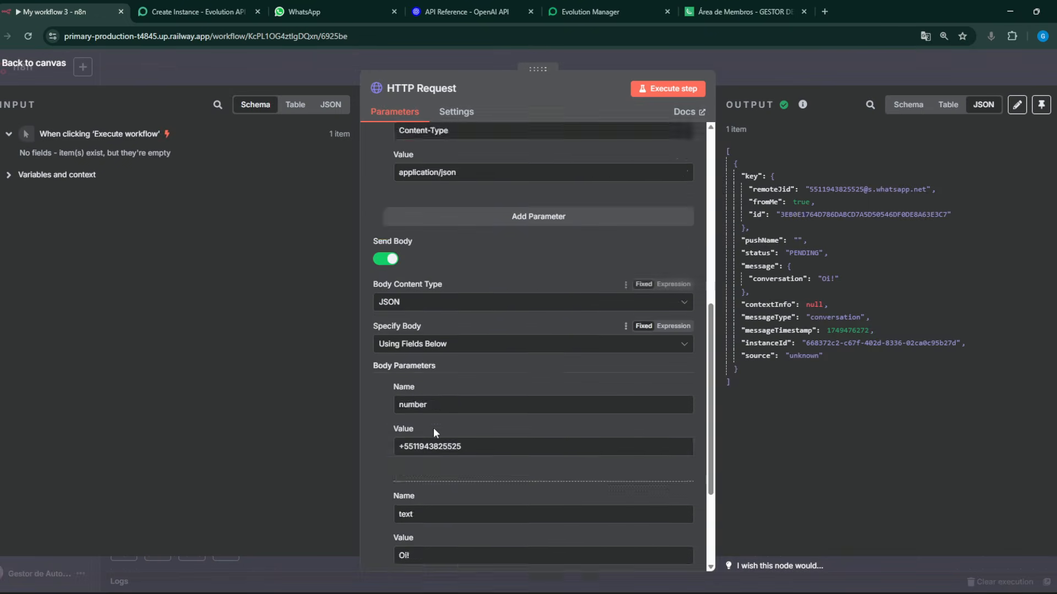
drag(418, 403, 344, 406)
text(uhauhduhadudhaad)
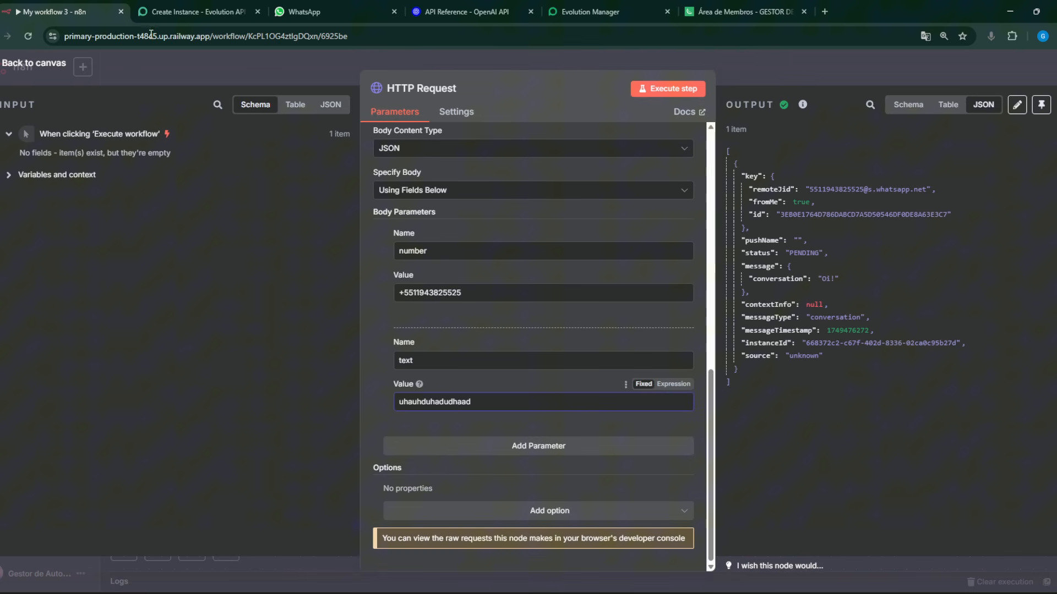
Execute the HTTP Request step and check the WhatsApp self-chat for the new message before returning to n8n
click(649, 93)
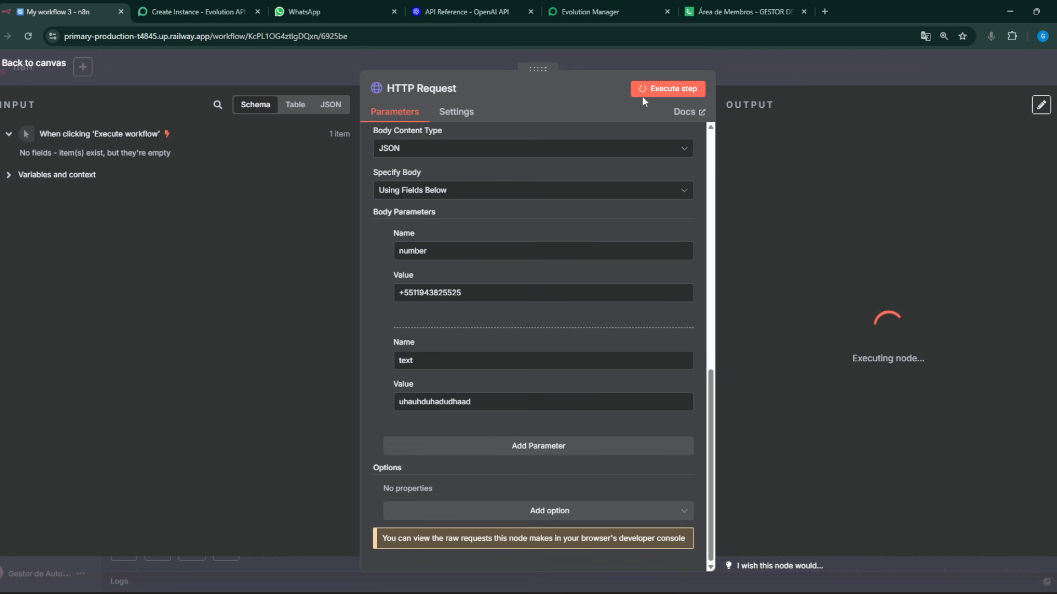
click(323, 4)
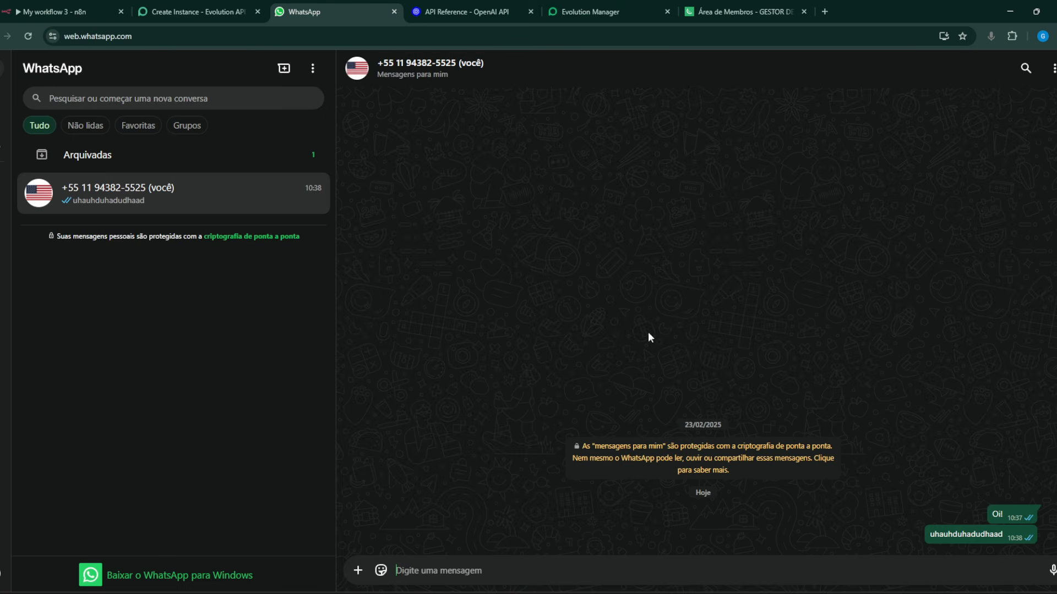
click(110, 14)
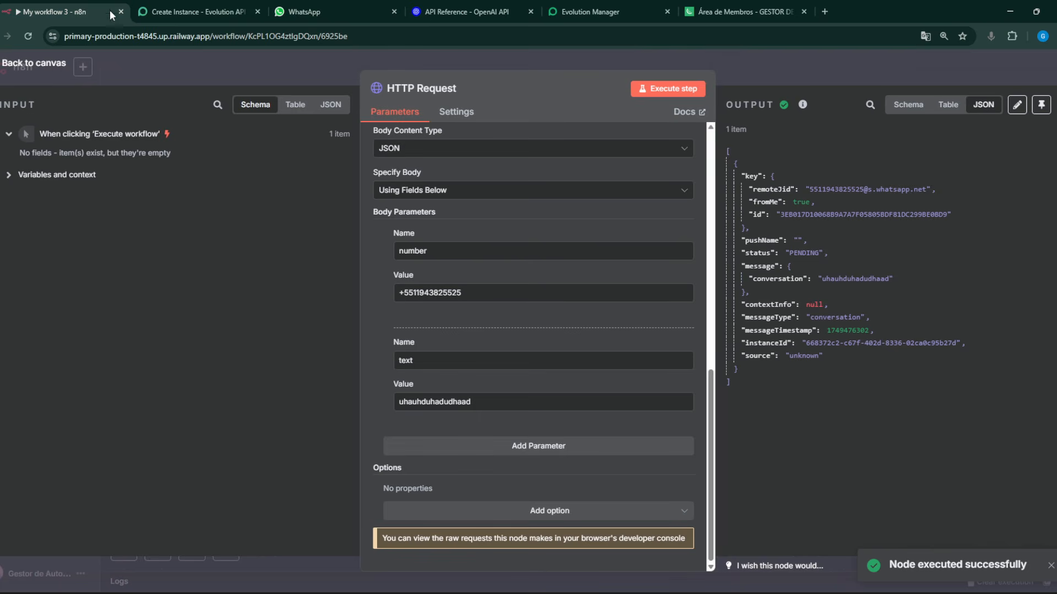
Return to the workflow canvas and delete the HTTP Request node
click(64, 66)
click(882, 72)
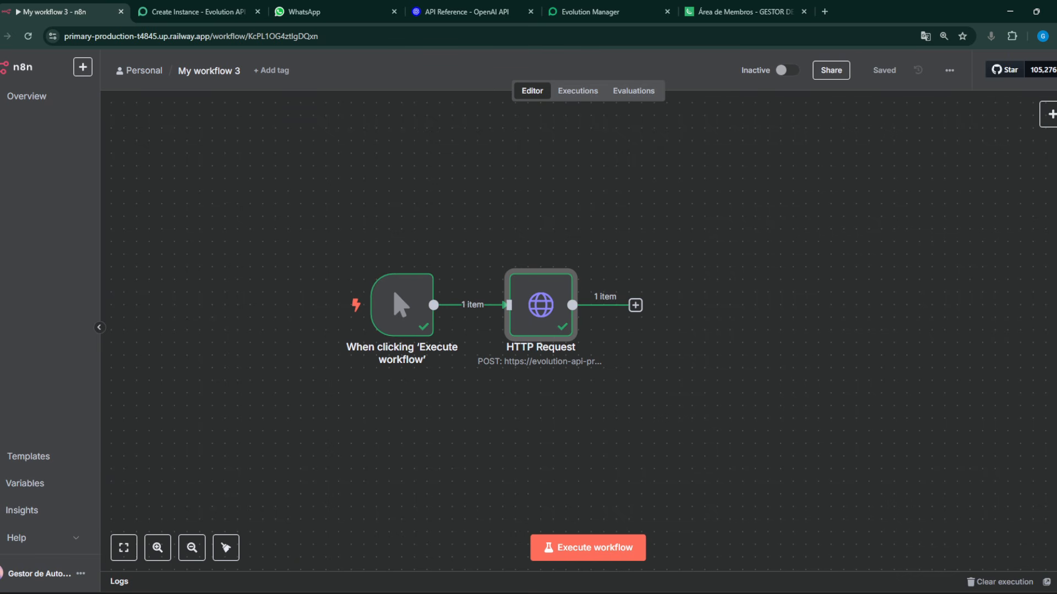
key(Delete)
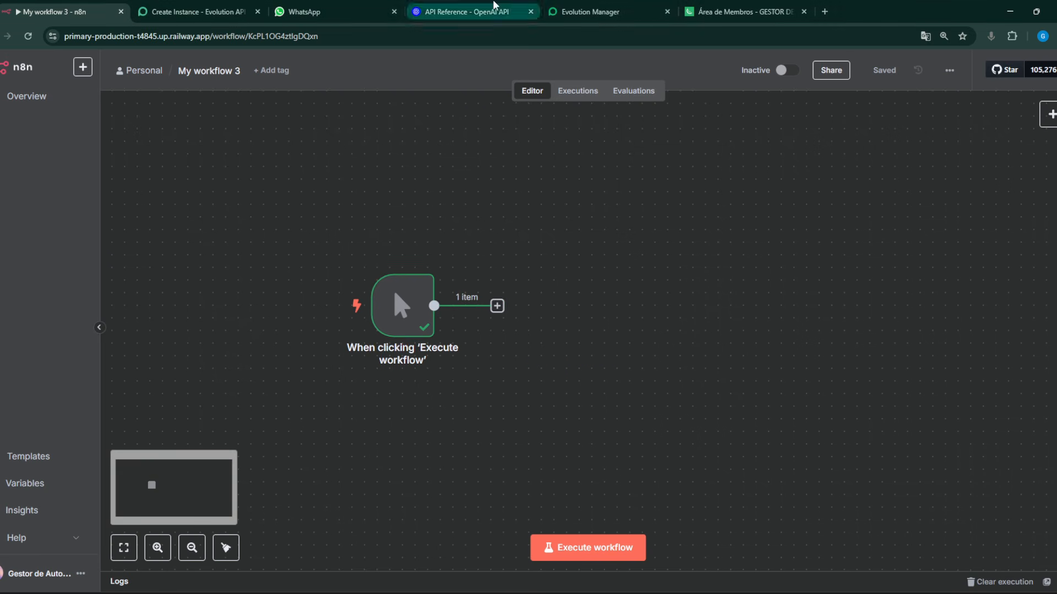
Place the OpenAI API reference beside the n8n tab and examine the Create image endpoint's description and request body parameters
drag(484, 11, 199, 6)
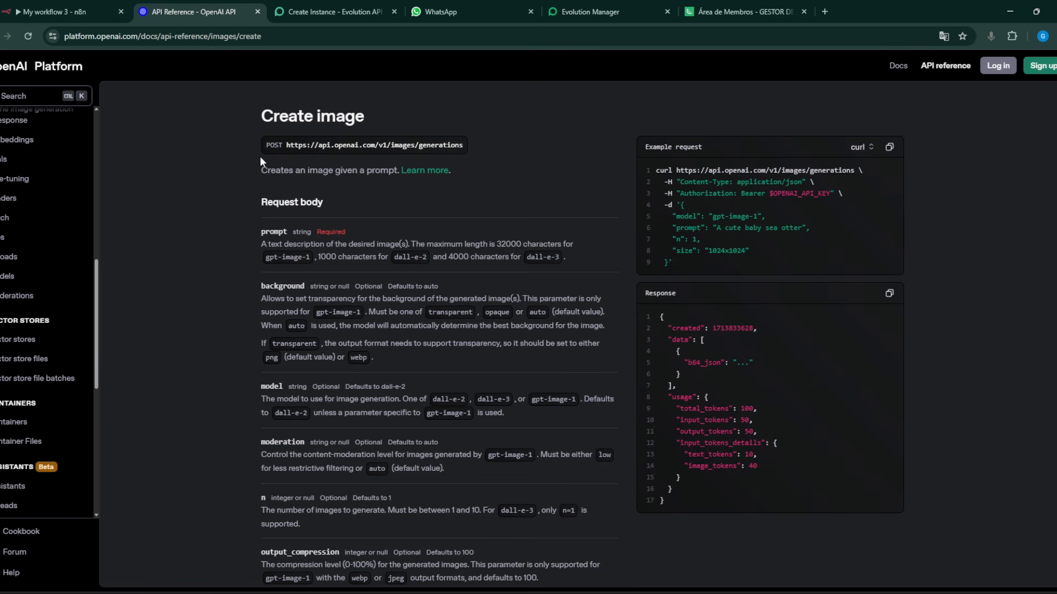
scroll(287, 275, down, 1)
scroll(287, 275, down, 7)
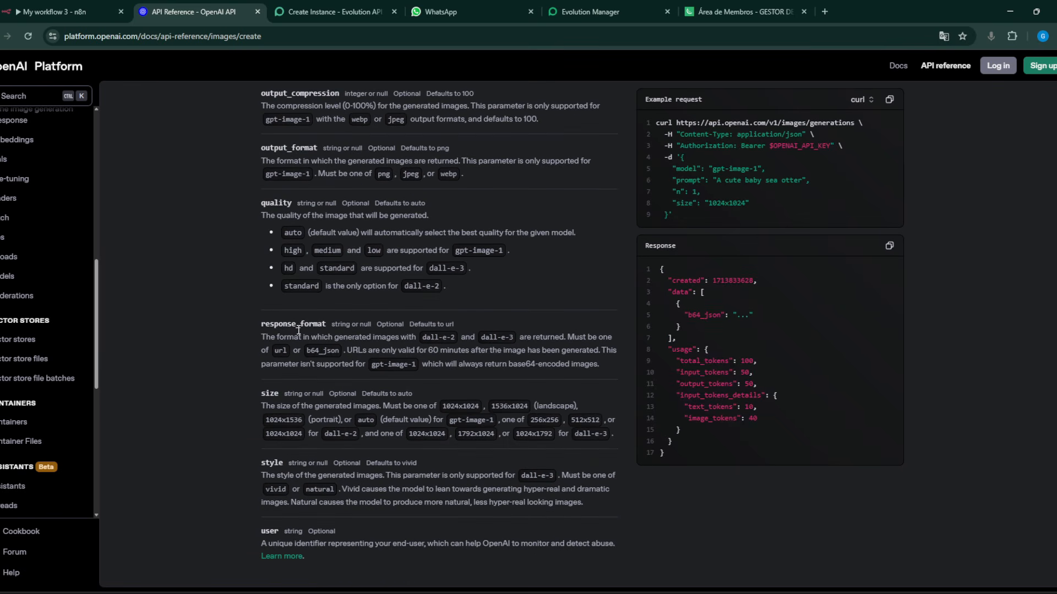
scroll(361, 363, up, 7)
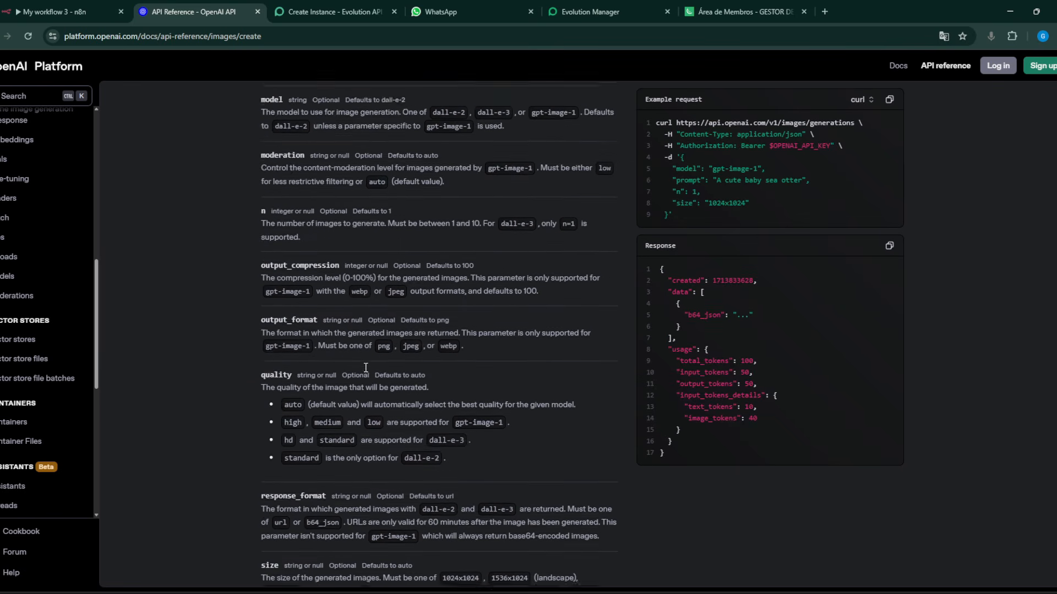
scroll(361, 369, up, 2)
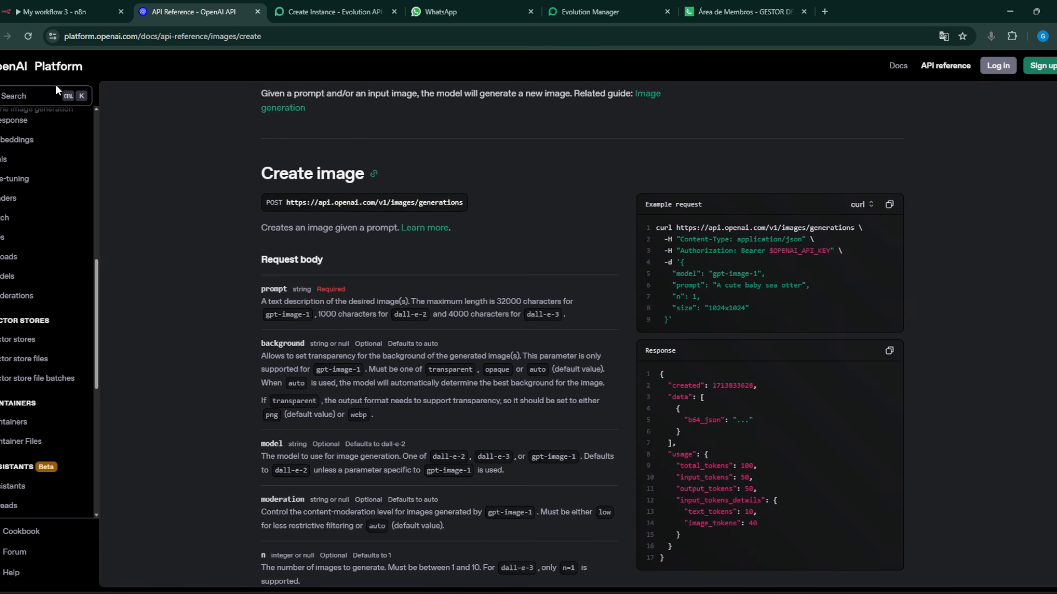
click(55, 11)
click(192, 11)
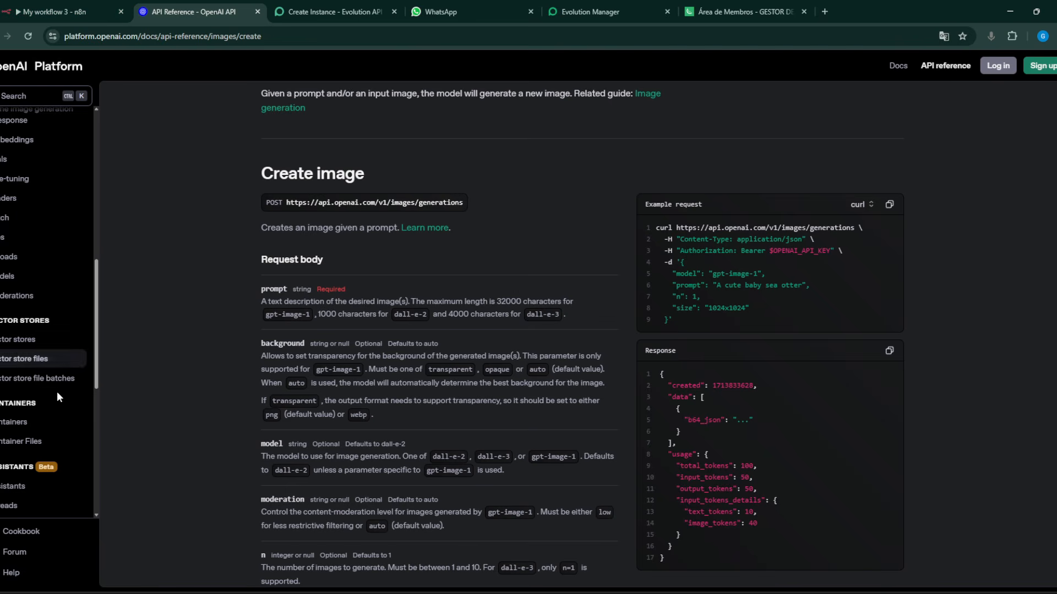
scroll(44, 388, down, 2)
scroll(25, 375, up, 5)
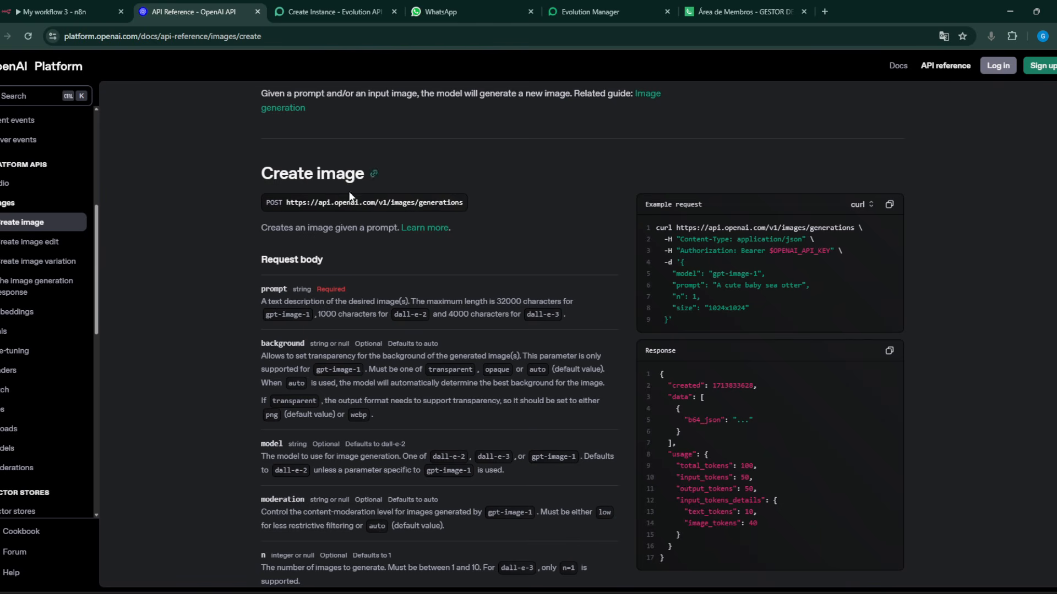
drag(267, 231, 330, 230)
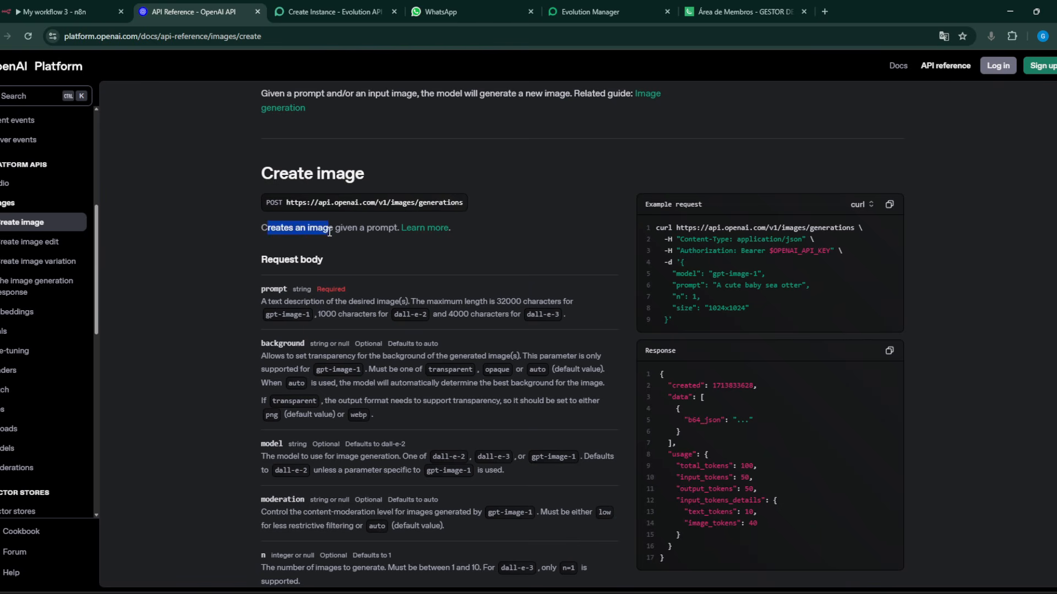
click(348, 232)
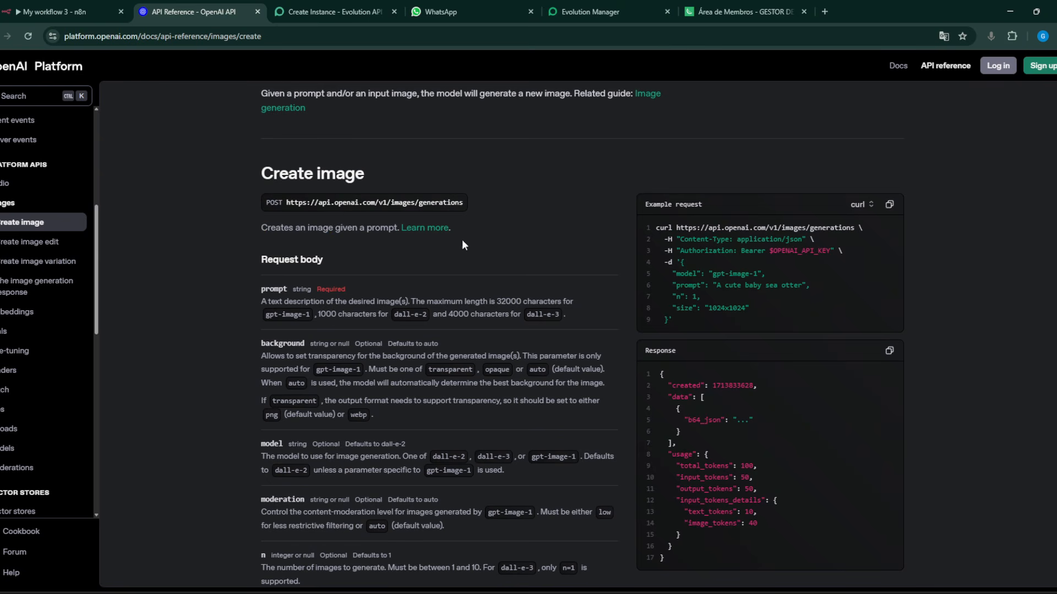
Skim the linked Images and vision guide from the Create image reference, then return to the reference page
click(442, 232)
scroll(347, 397, down, 10)
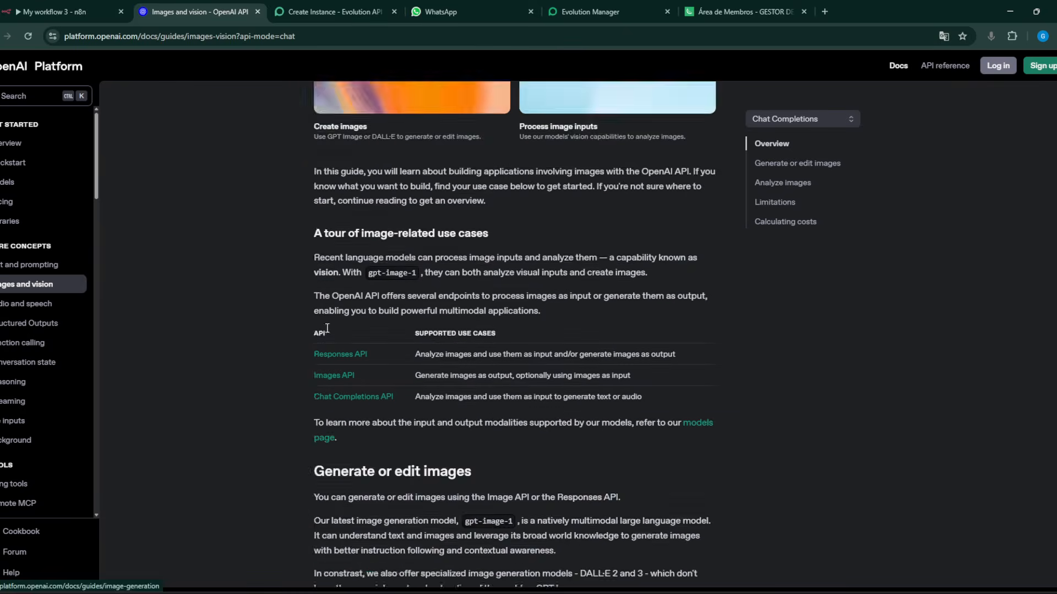
scroll(347, 396, down, 8)
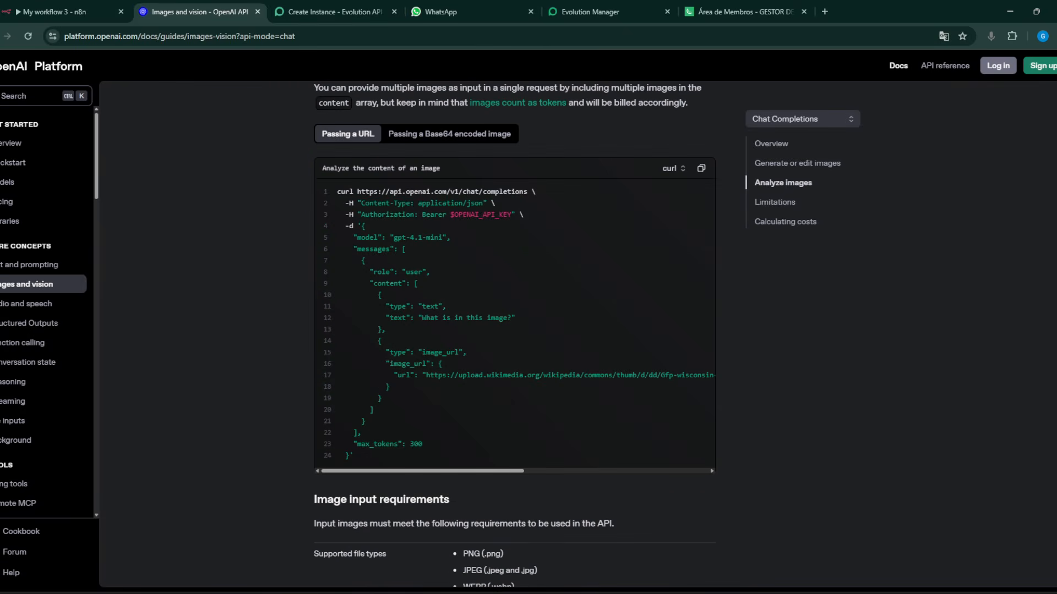
key(alt+Left)
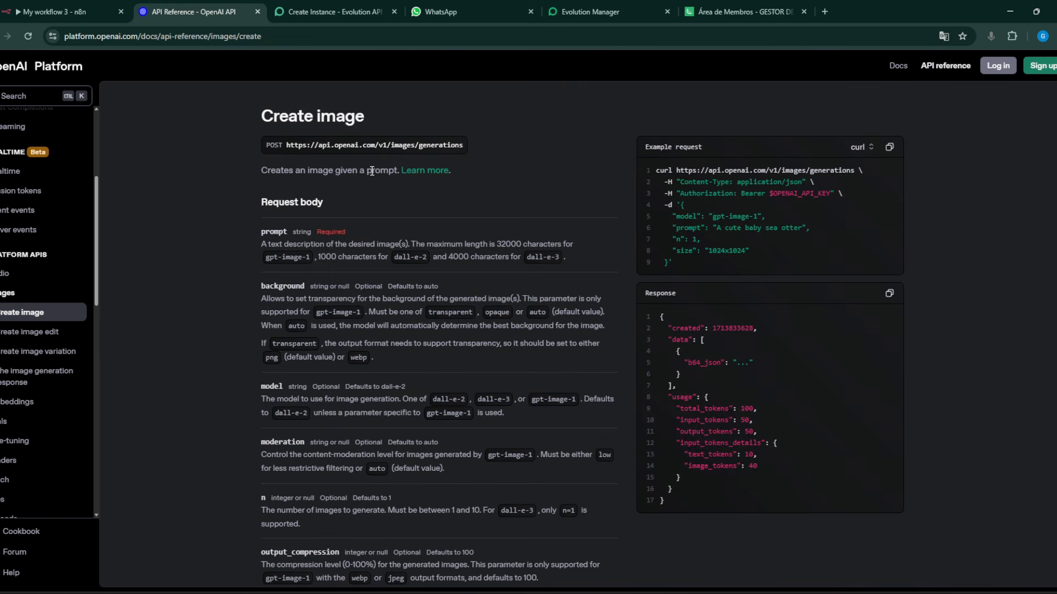
Add a new HTTP Request node after the manual trigger in the n8n workflow
click(55, 11)
click(498, 308)
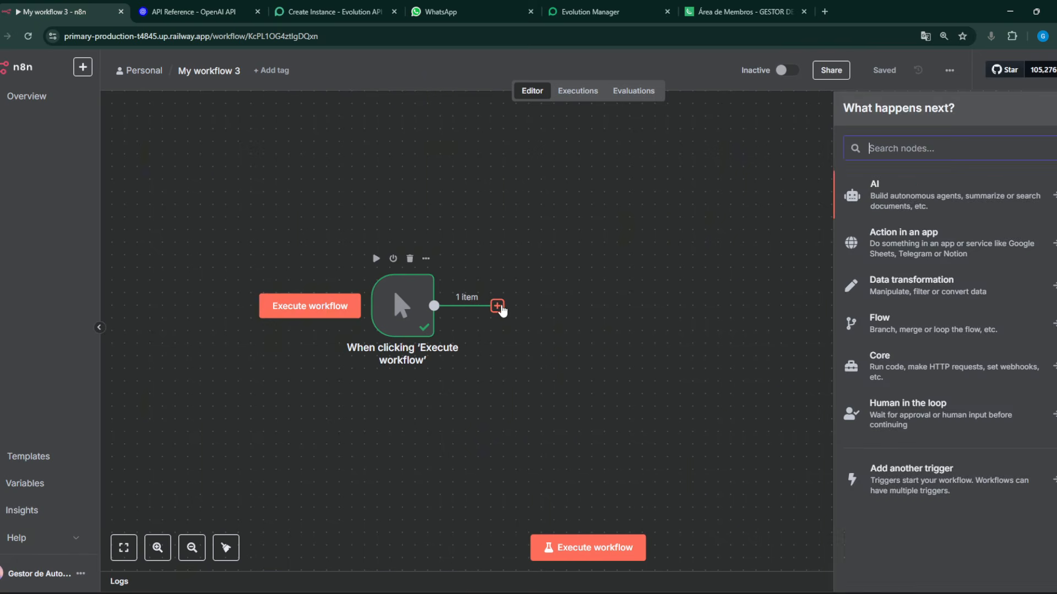
text(htt)
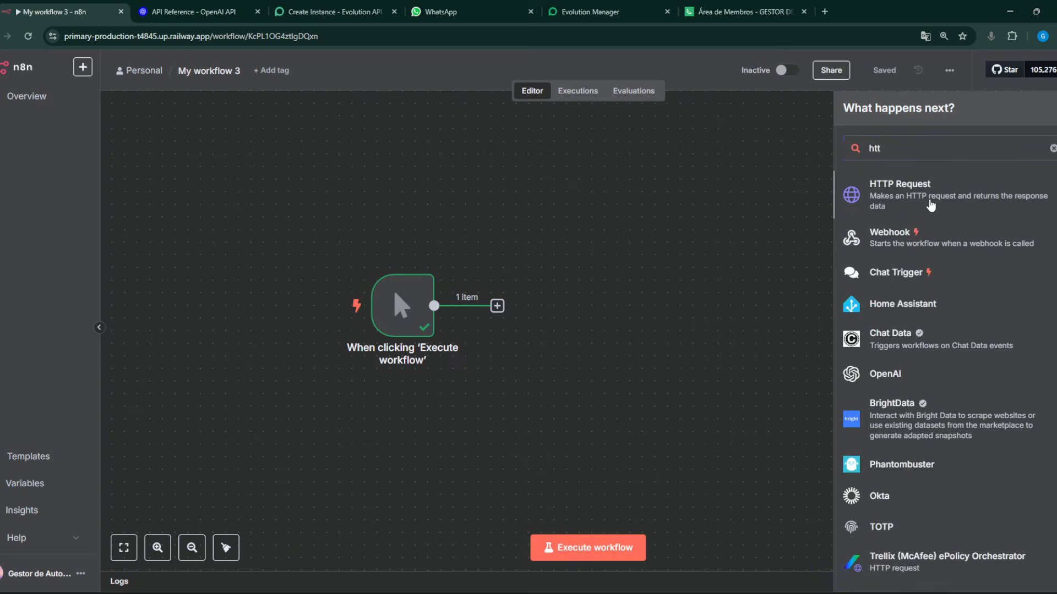
click(930, 204)
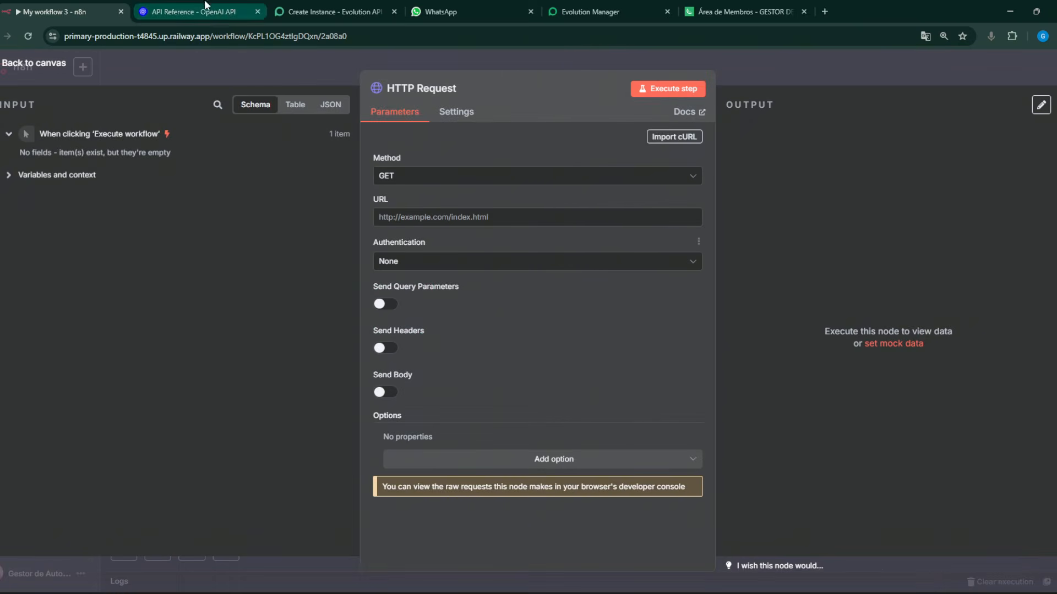
Check the Create image endpoint's method in the OpenAI reference and set the HTTP Request node's method to POST
click(205, 11)
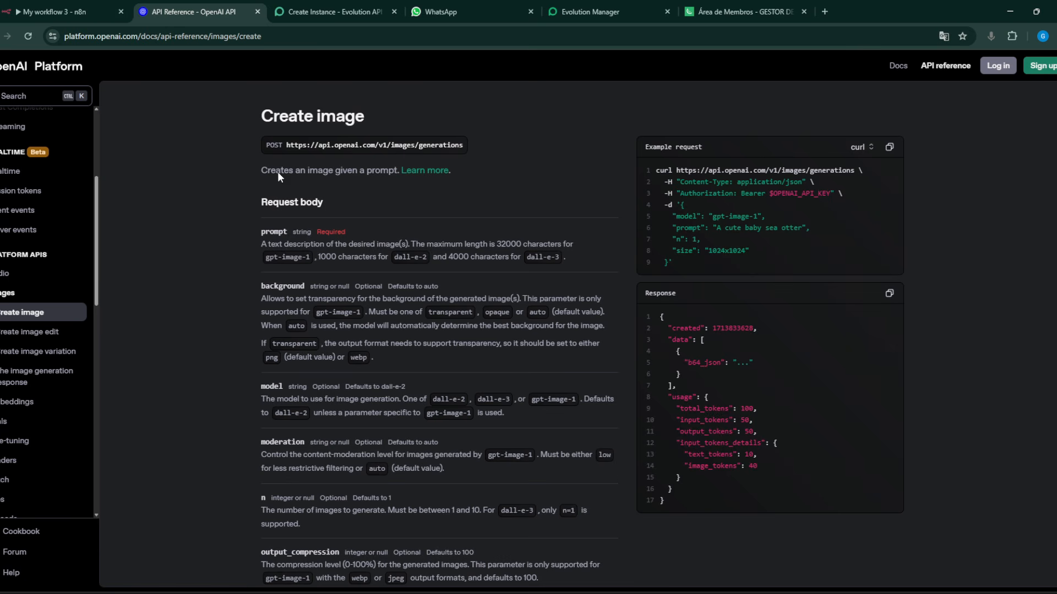
drag(282, 149, 279, 142)
click(55, 11)
click(443, 176)
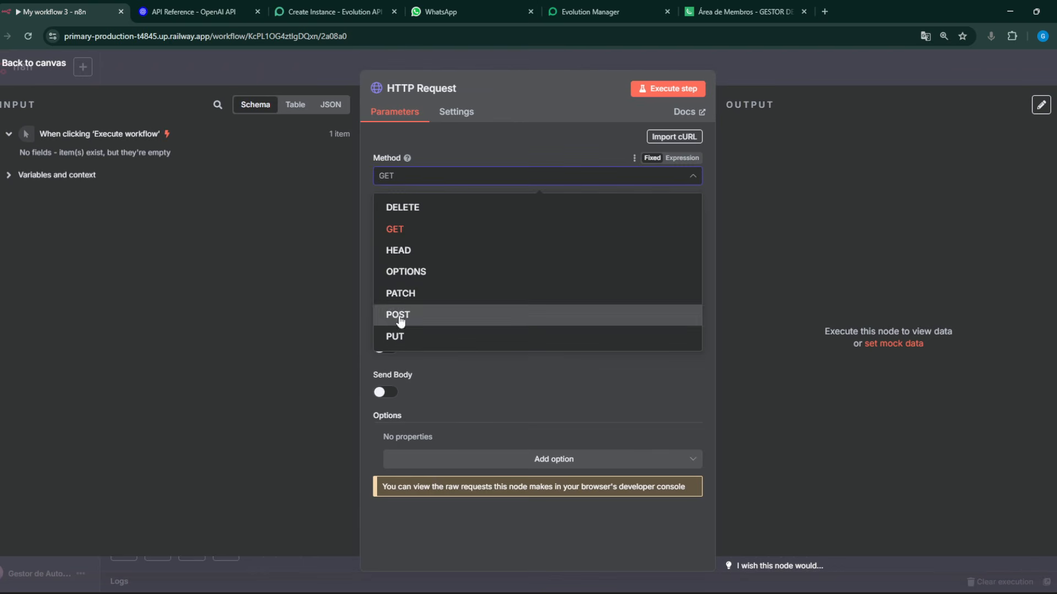
click(401, 314)
click(192, 12)
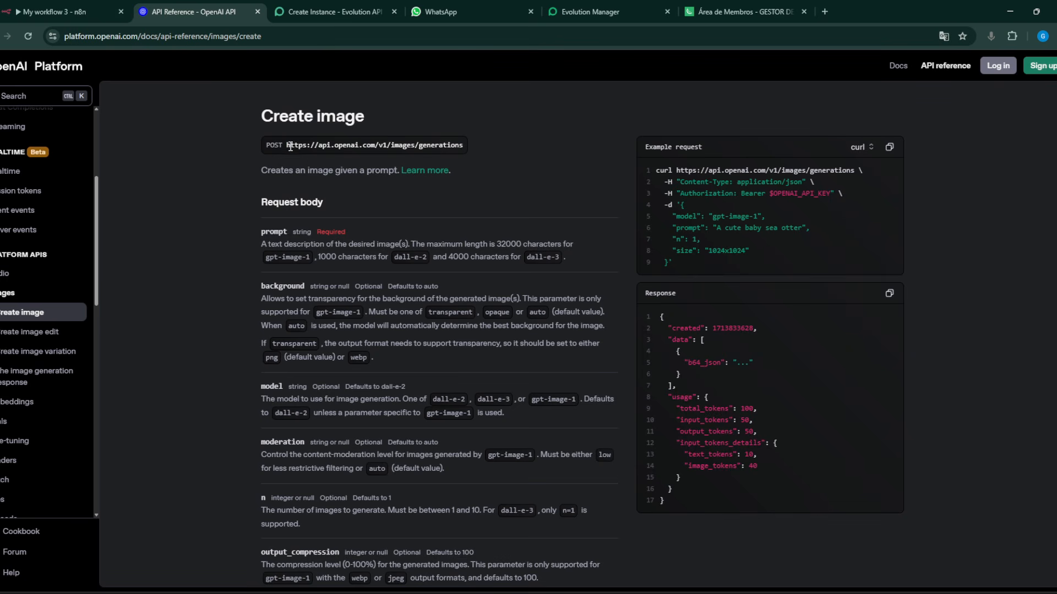
drag(290, 146, 425, 150)
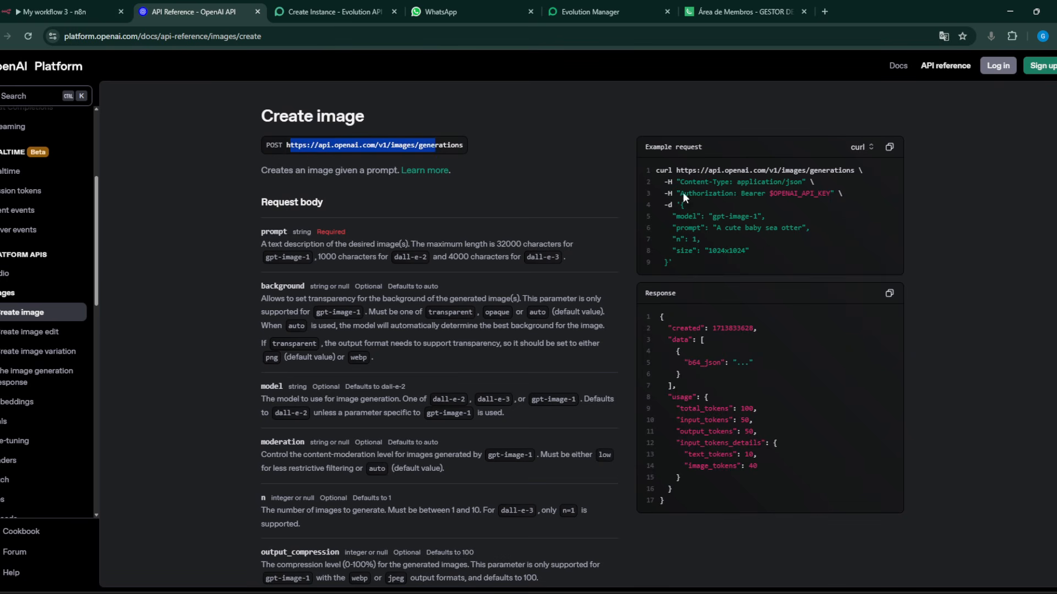
click(597, 124)
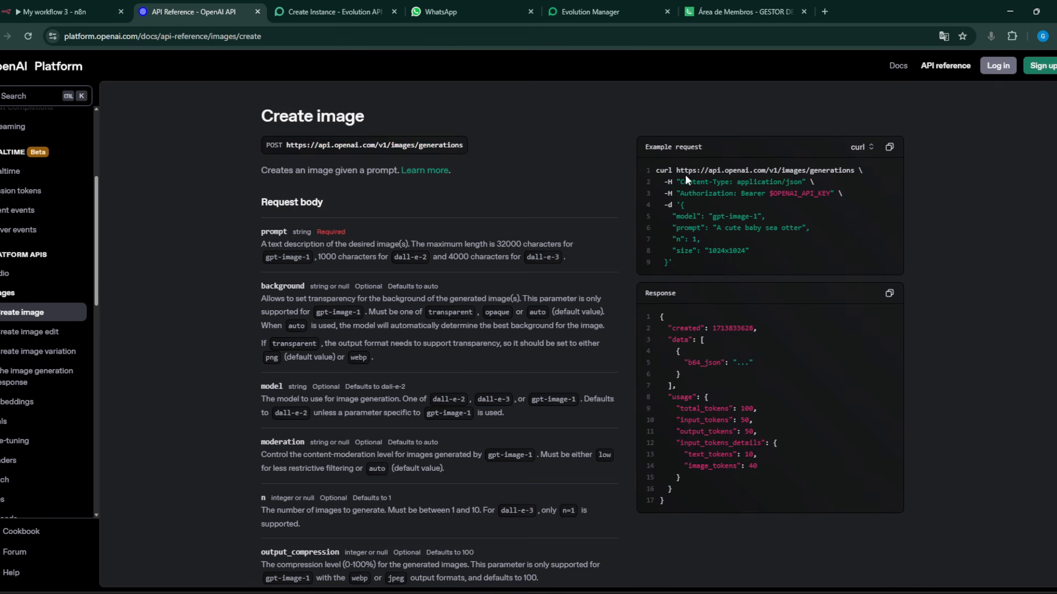
drag(677, 169, 855, 171)
key(ctrl+c)
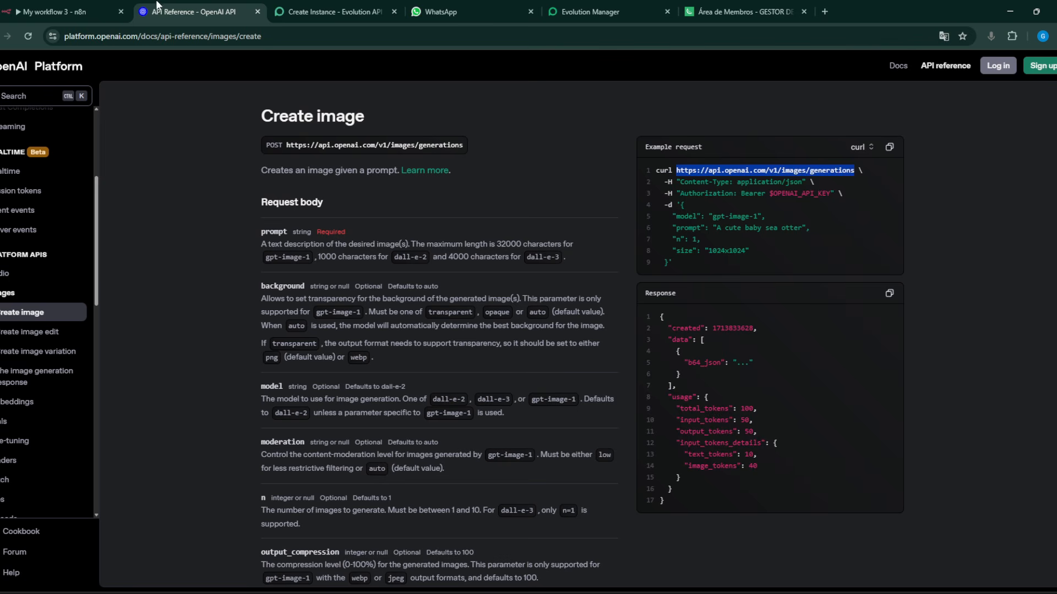
click(52, 11)
click(485, 140)
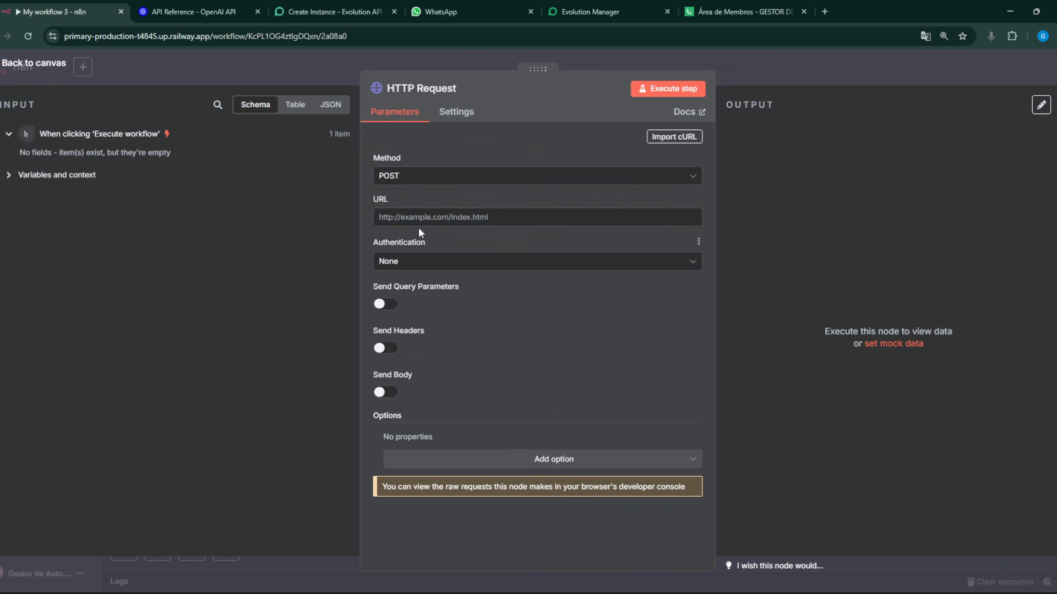
click(420, 220)
key(ctrl+v)
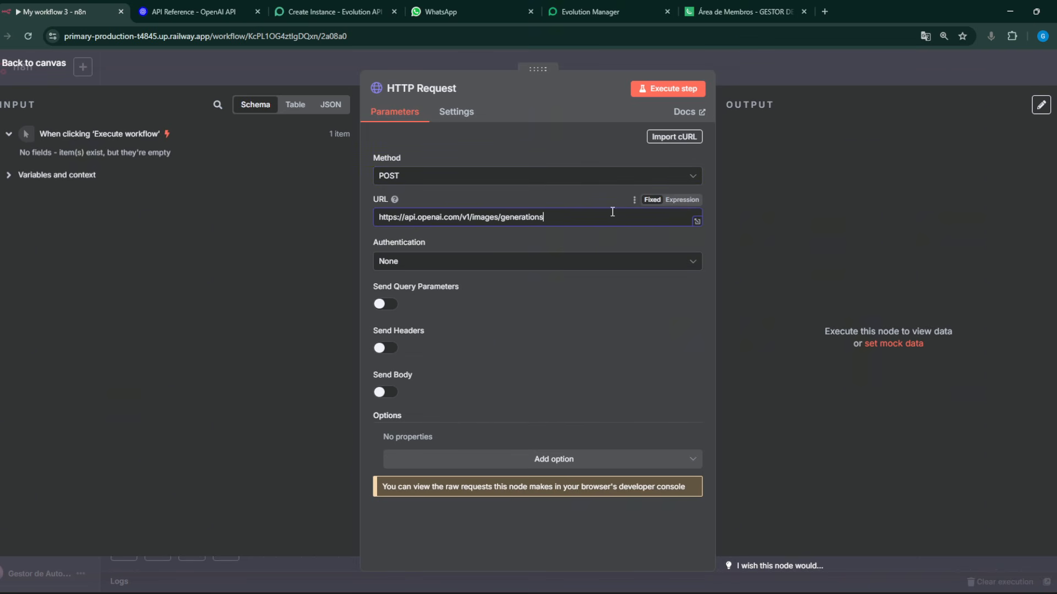
Examine the parts of the OpenAI endpoint URL in the node's enlarged URL editor, then return to the node parameters
click(696, 222)
key(ctrl+plus)
key(ctrl+plus)
key(ctrl+plus)
key(ctrl+plus)
key(ctrl+plus)
key(ctrl+plus)
key(ctrl+minus)
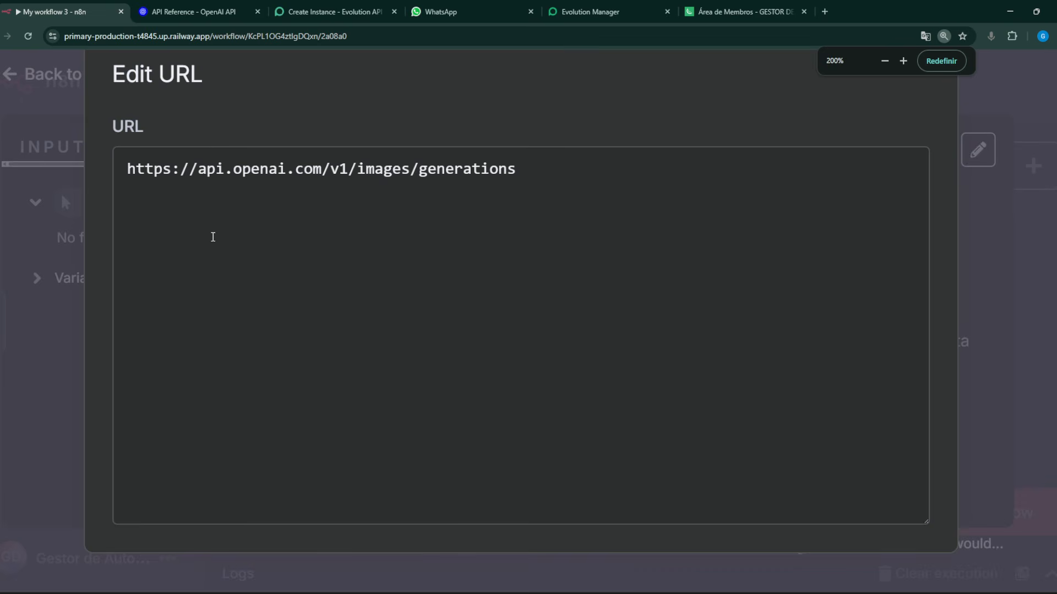
drag(199, 168, 498, 171)
click(570, 178)
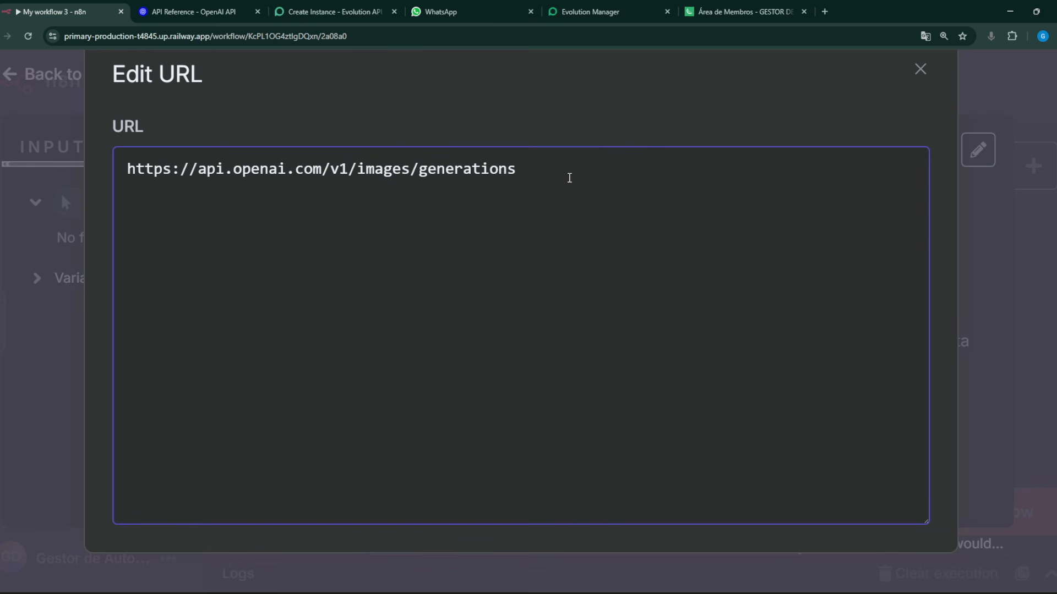
drag(569, 177, 137, 189)
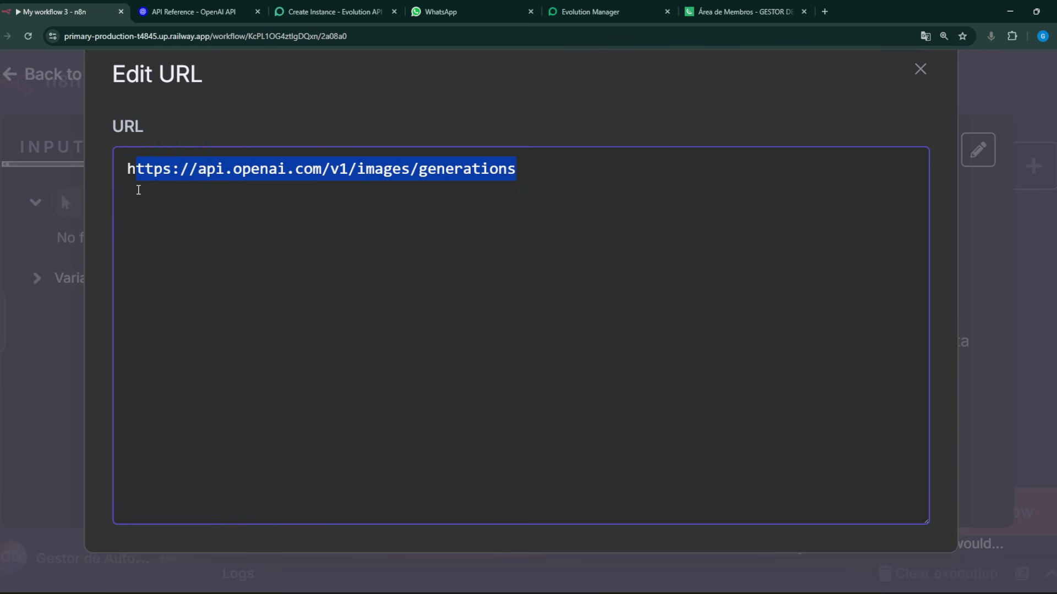
click(920, 70)
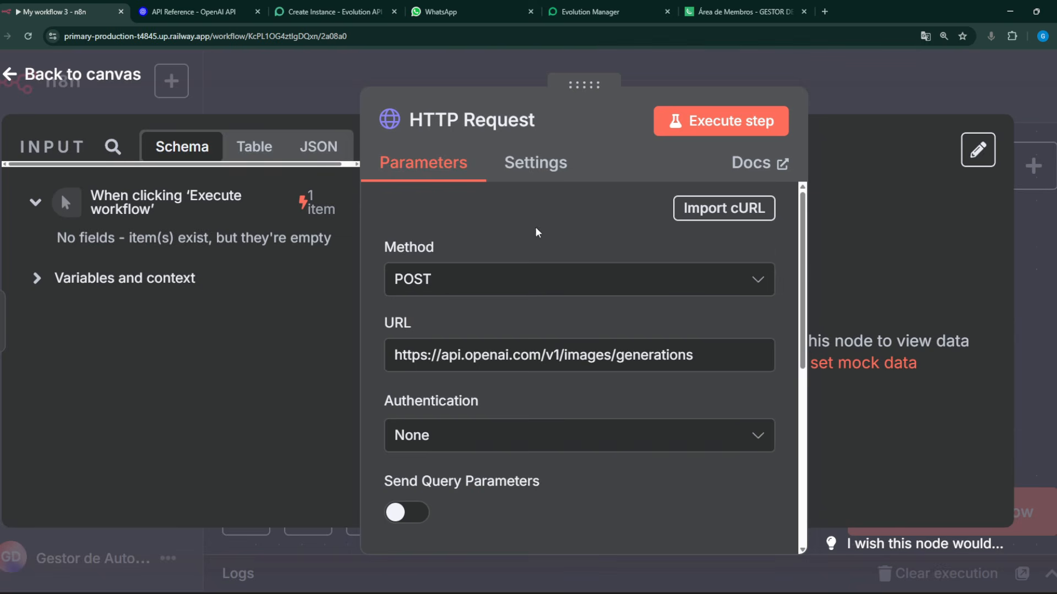
key(ctrl+minus)
key(ctrl+minus)
key(ctrl+minus)
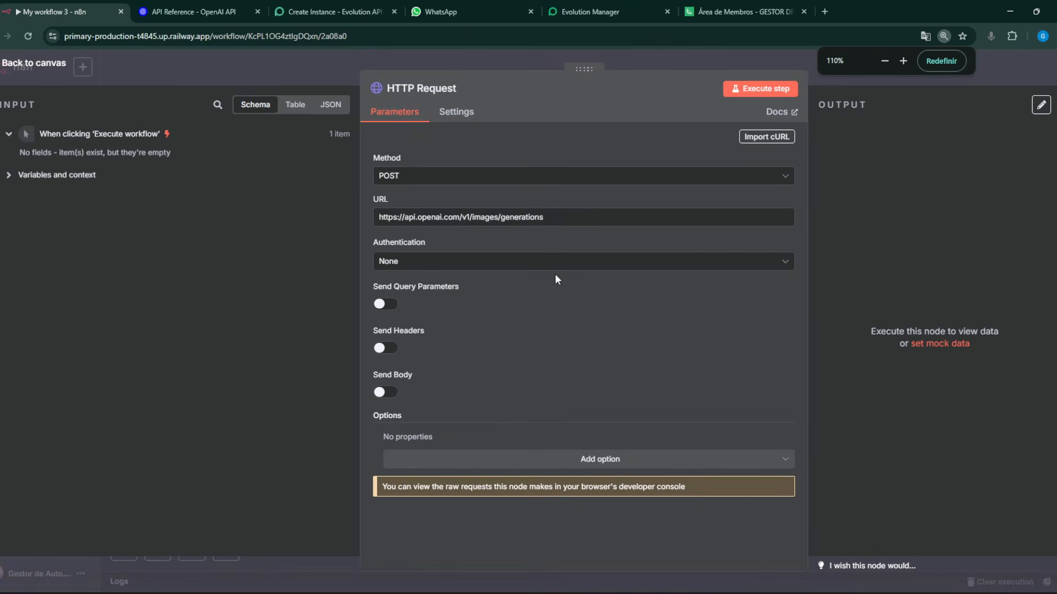
key(ctrl+plus)
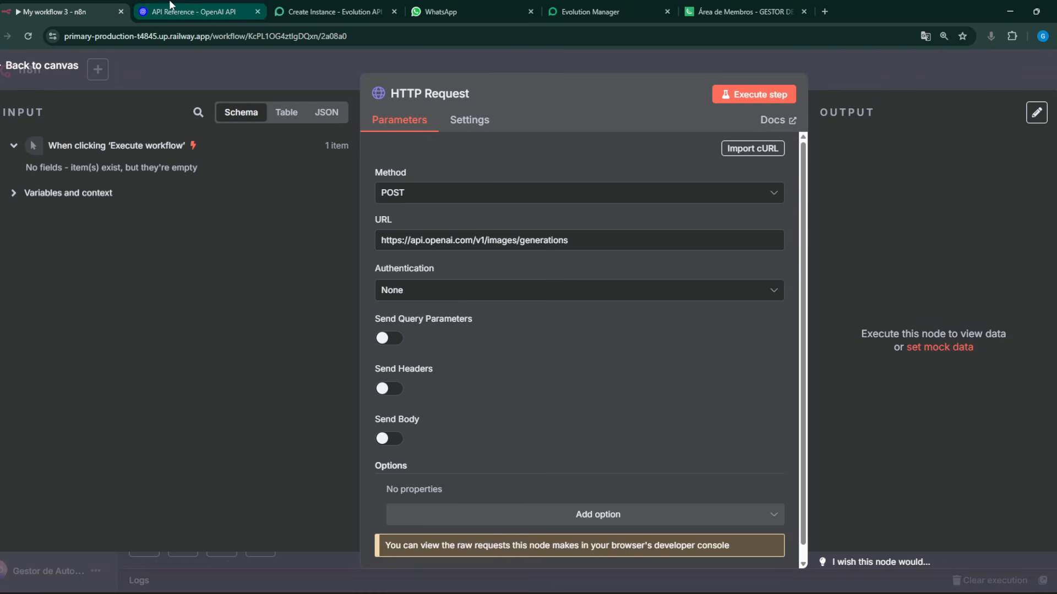
Enable sending headers in the HTTP Request node and name the first header Content-Type, following the OpenAI example request
click(181, 12)
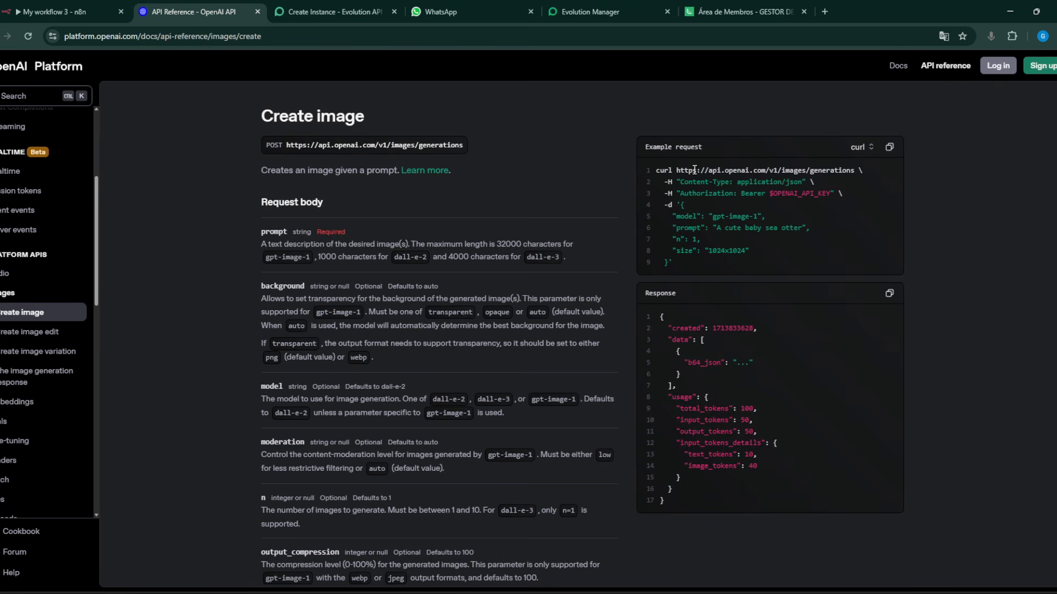
drag(680, 182, 727, 182)
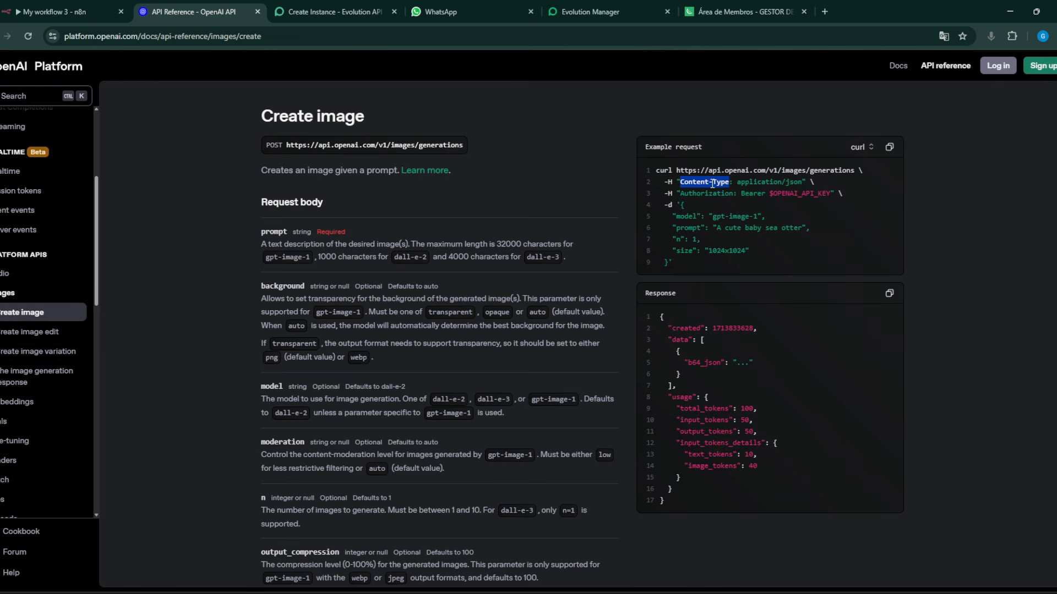
click(673, 184)
drag(667, 183, 676, 186)
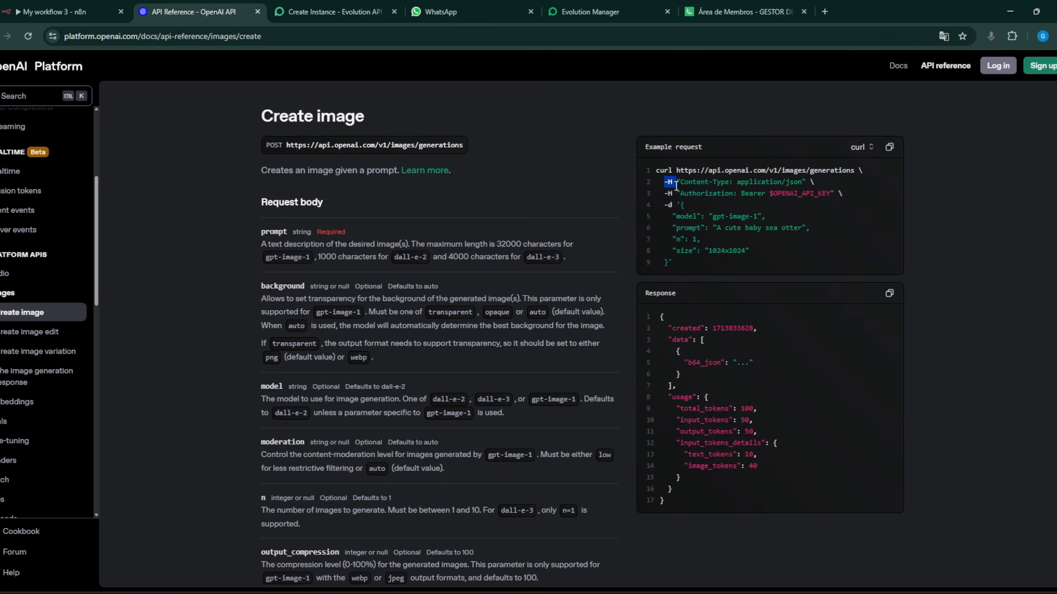
click(61, 12)
scroll(437, 311, down, 1)
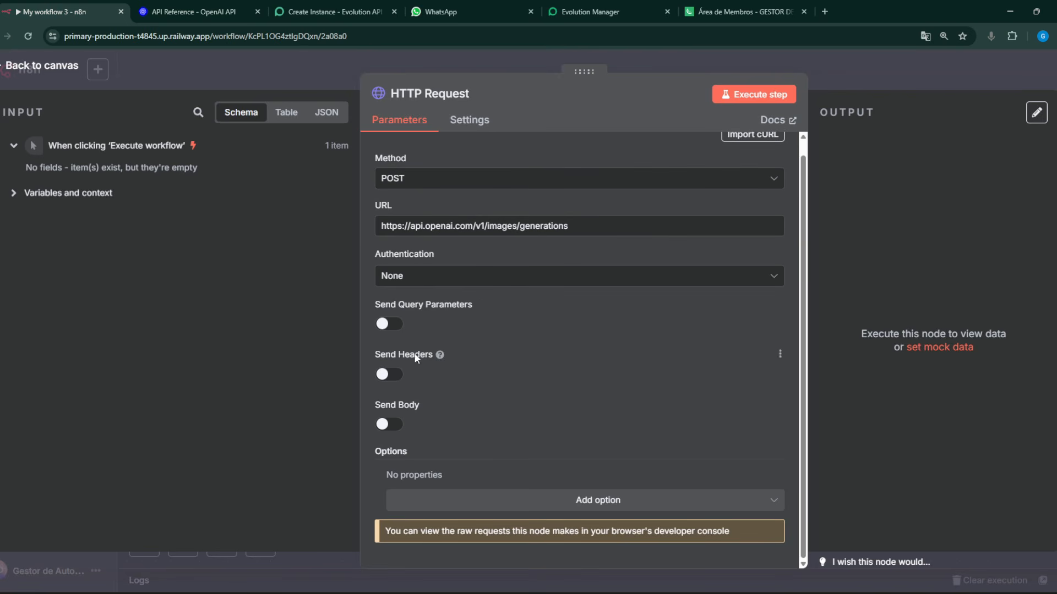
click(403, 375)
scroll(420, 358, down, 2)
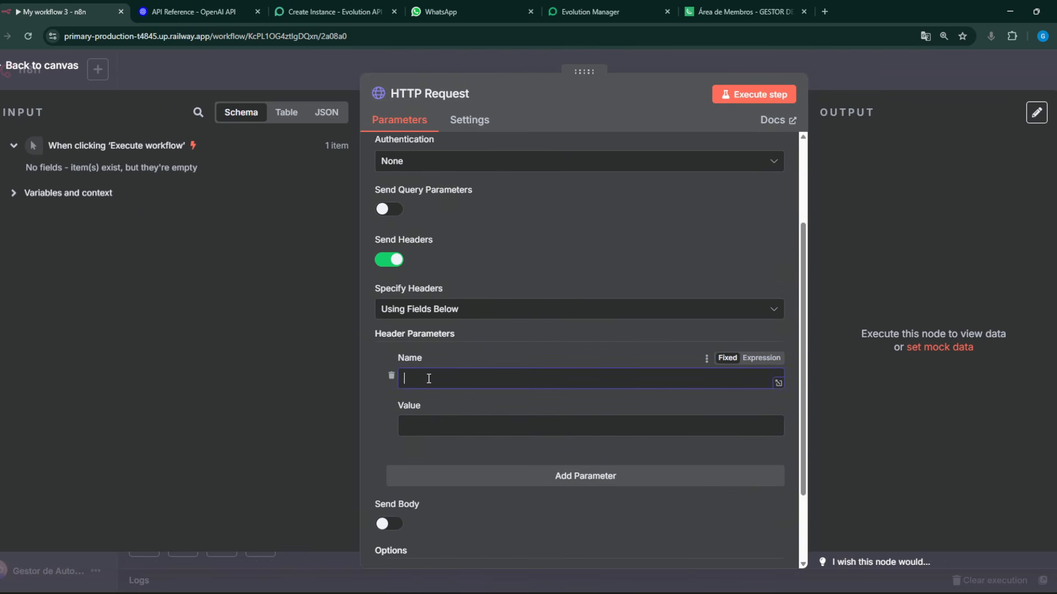
text(Content-Type)
click(427, 425)
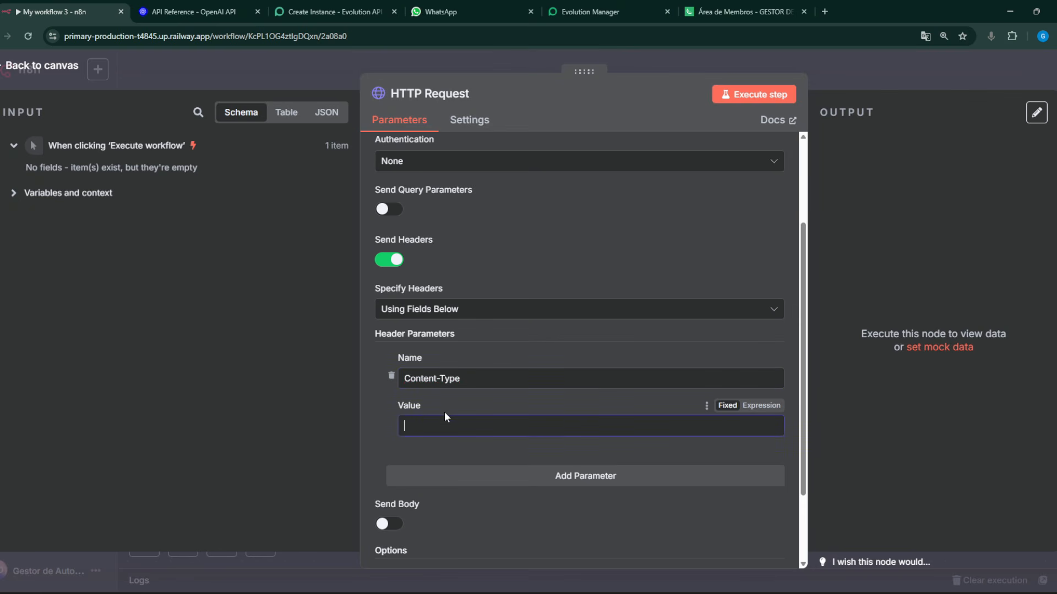
Copy application/json from the OpenAI example request into the Content-Type header's value
click(193, 12)
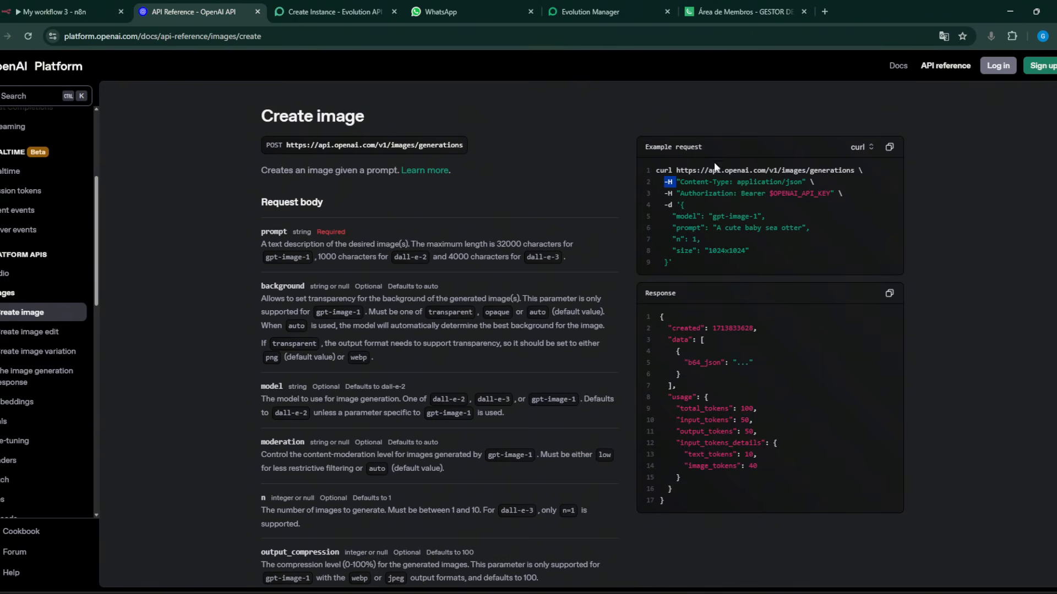
drag(737, 181, 803, 186)
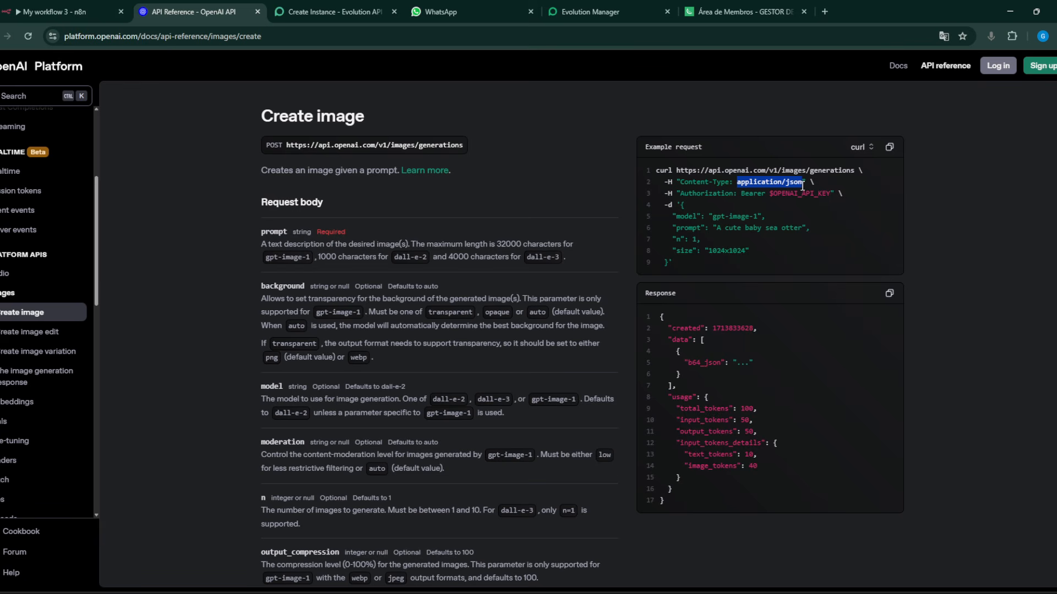
key(ctrl+c)
click(55, 11)
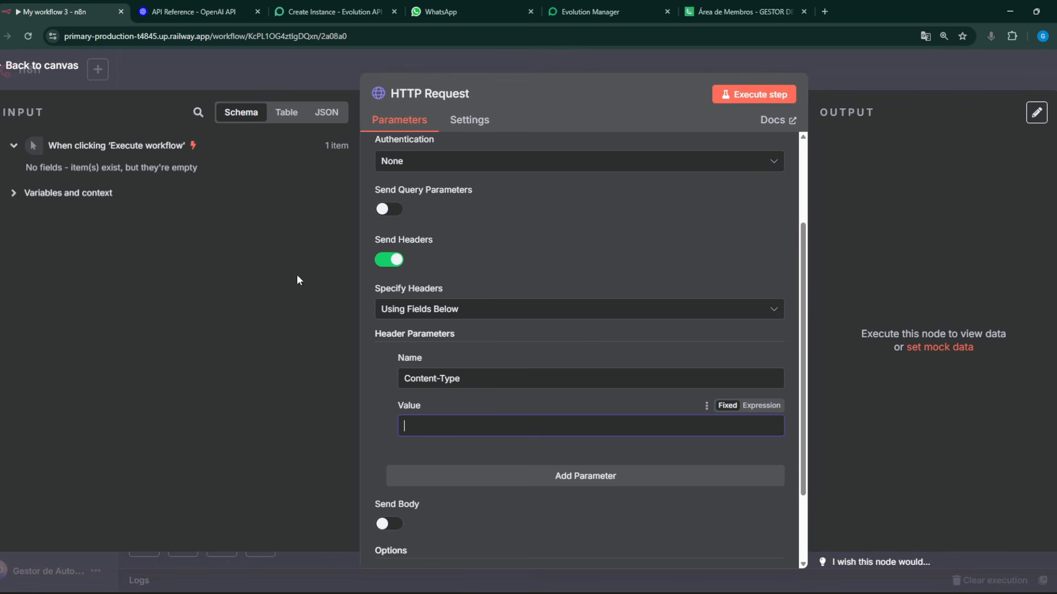
click(447, 427)
key(ctrl+v)
Add a second header parameter and name it Authorization, copied from the OpenAI example request
click(199, 12)
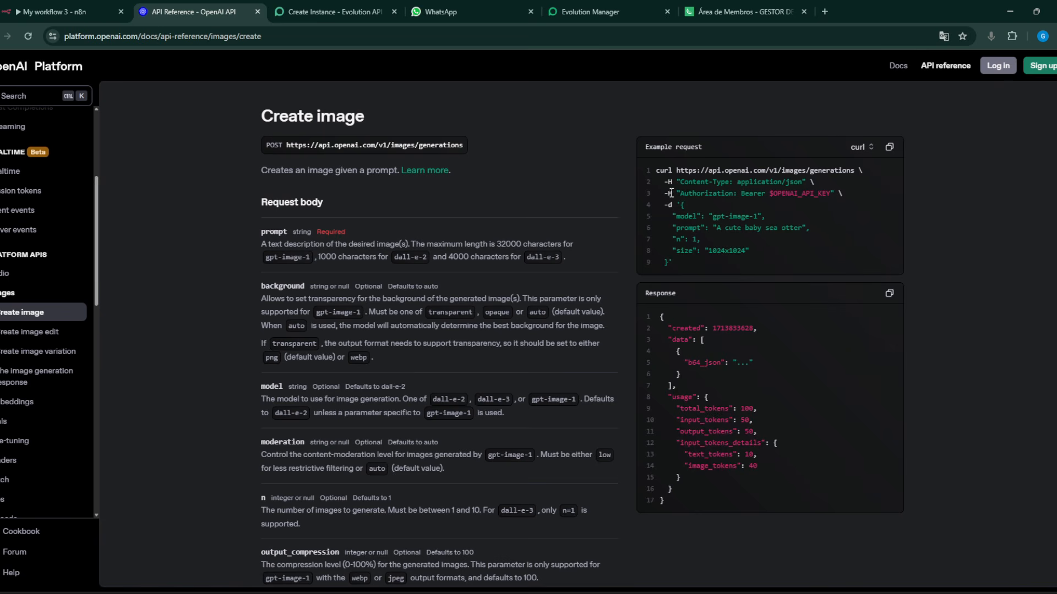
click(55, 12)
scroll(451, 319, down, 2)
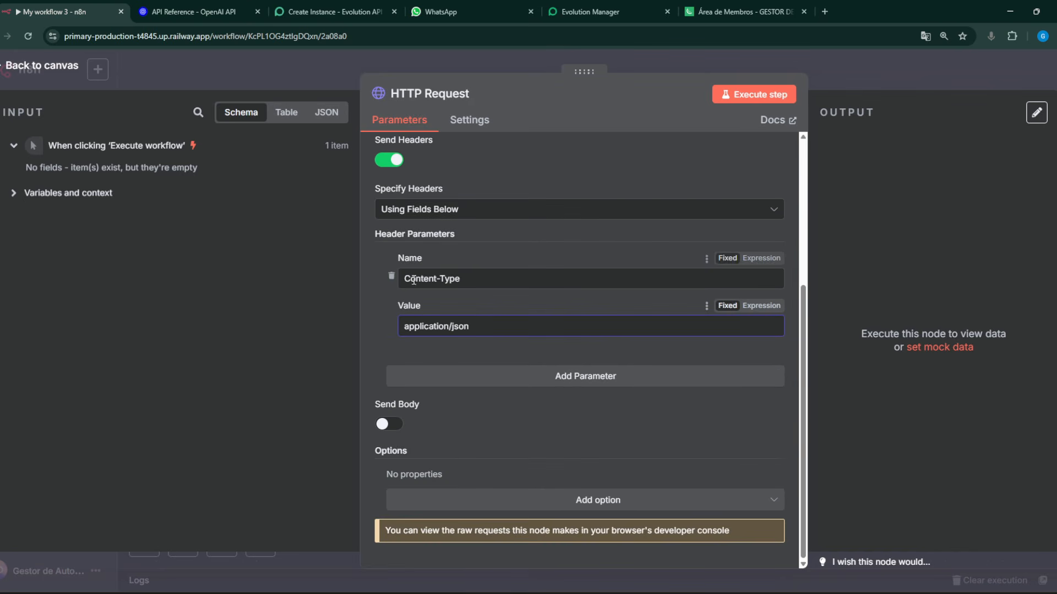
click(565, 378)
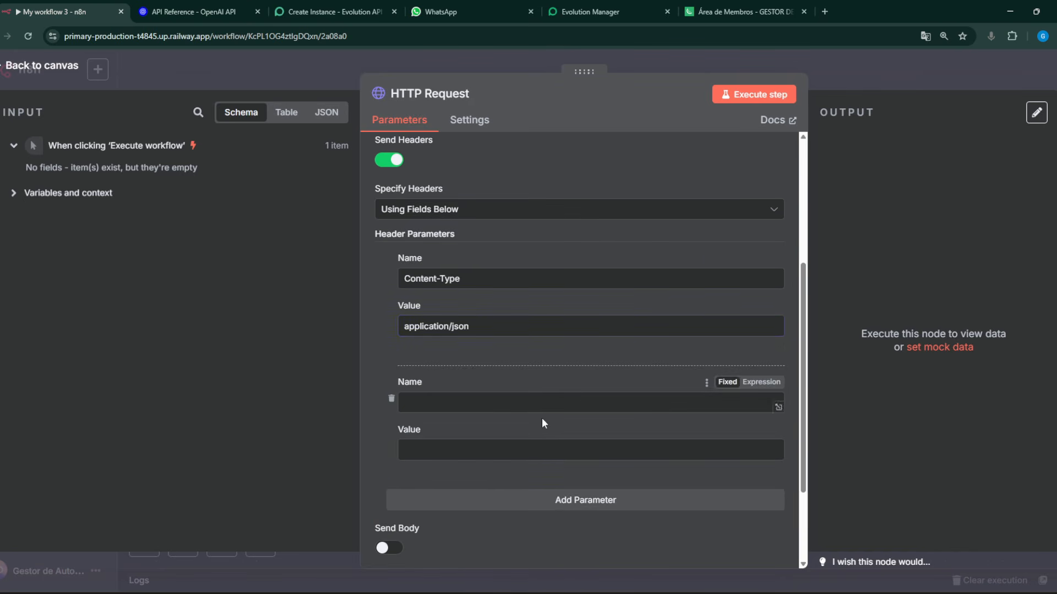
click(193, 12)
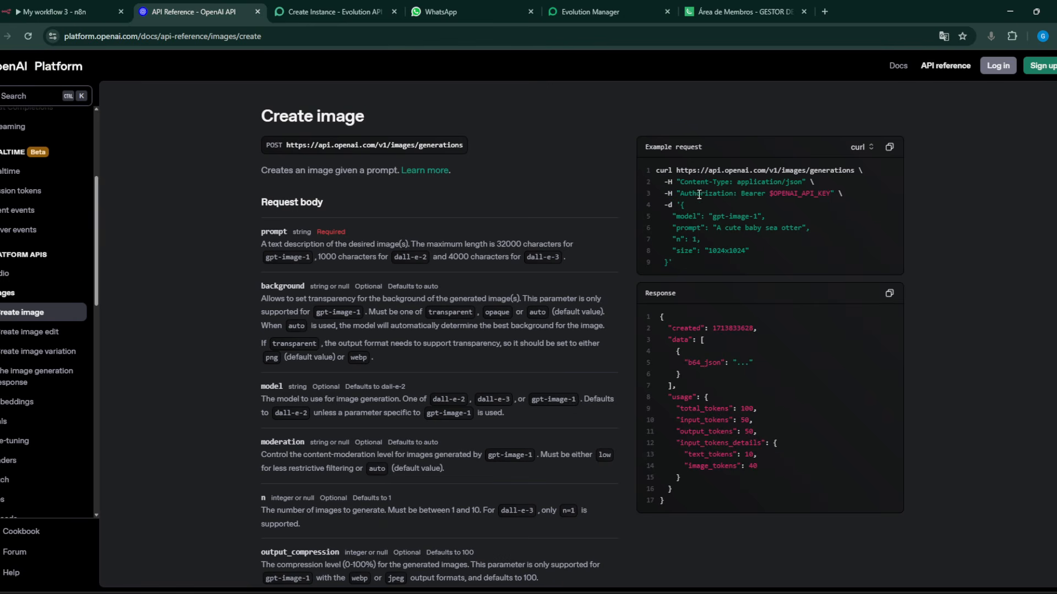
drag(680, 194, 827, 195)
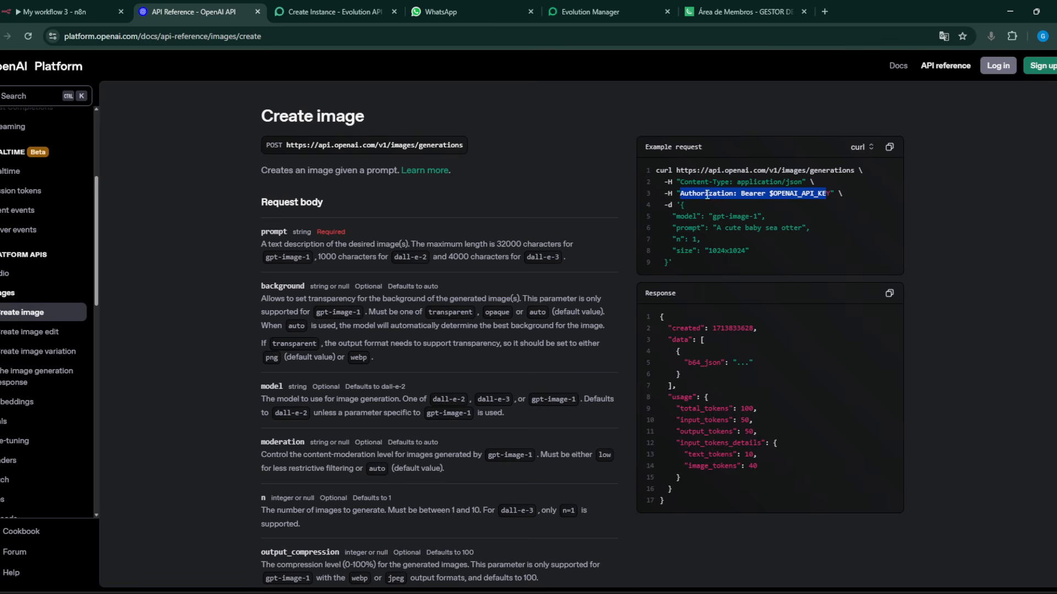
click(758, 197)
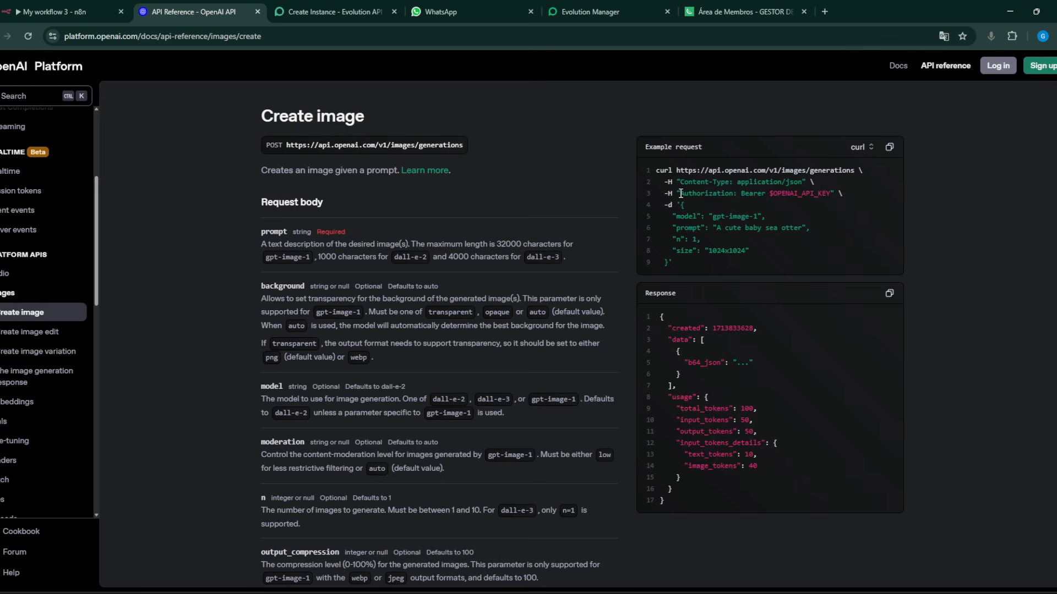
drag(680, 194, 733, 195)
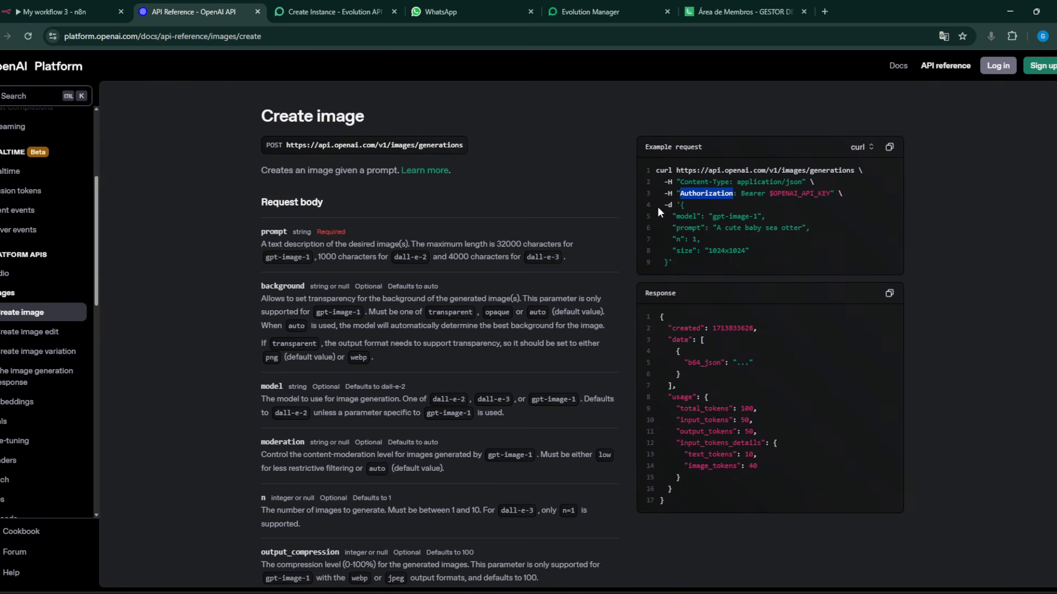
click(60, 12)
click(452, 406)
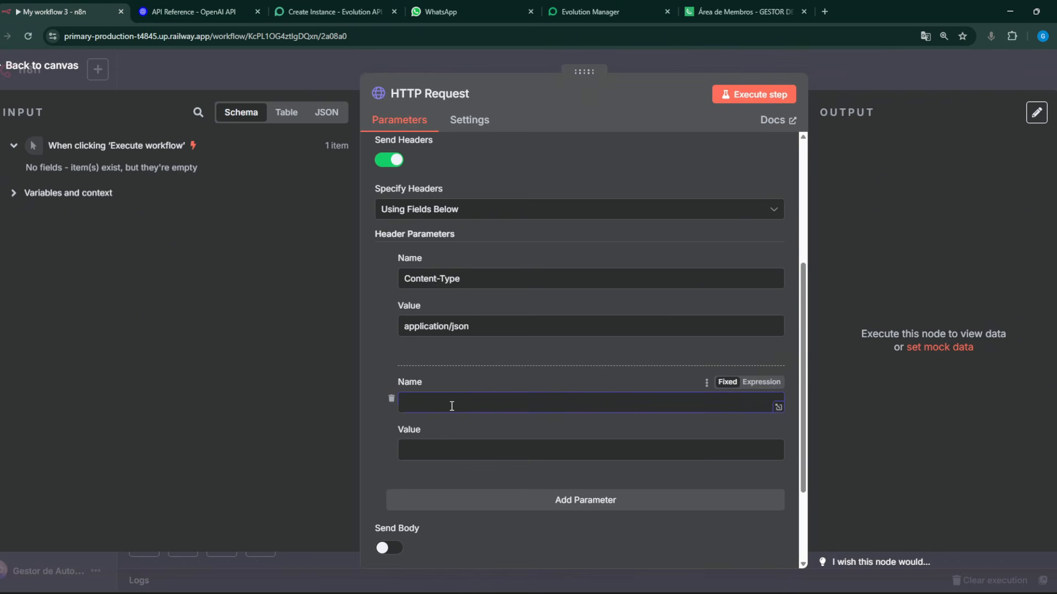
key(ctrl+v)
Copy Bearer $OPENAI_API_KEY from the OpenAI example request into the Authorization header's value
click(190, 12)
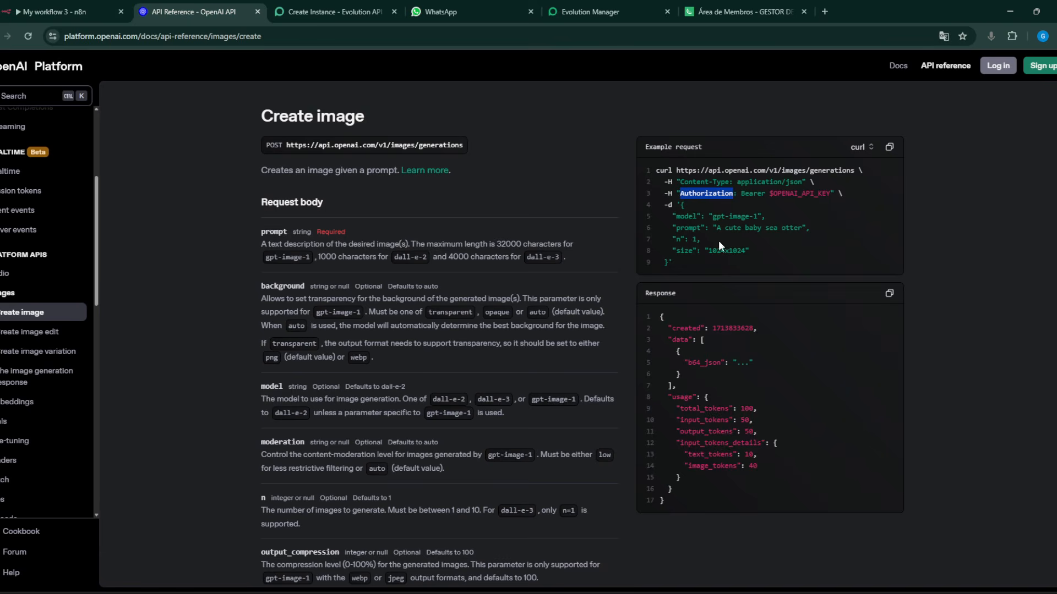
click(727, 204)
drag(733, 194, 736, 193)
click(745, 192)
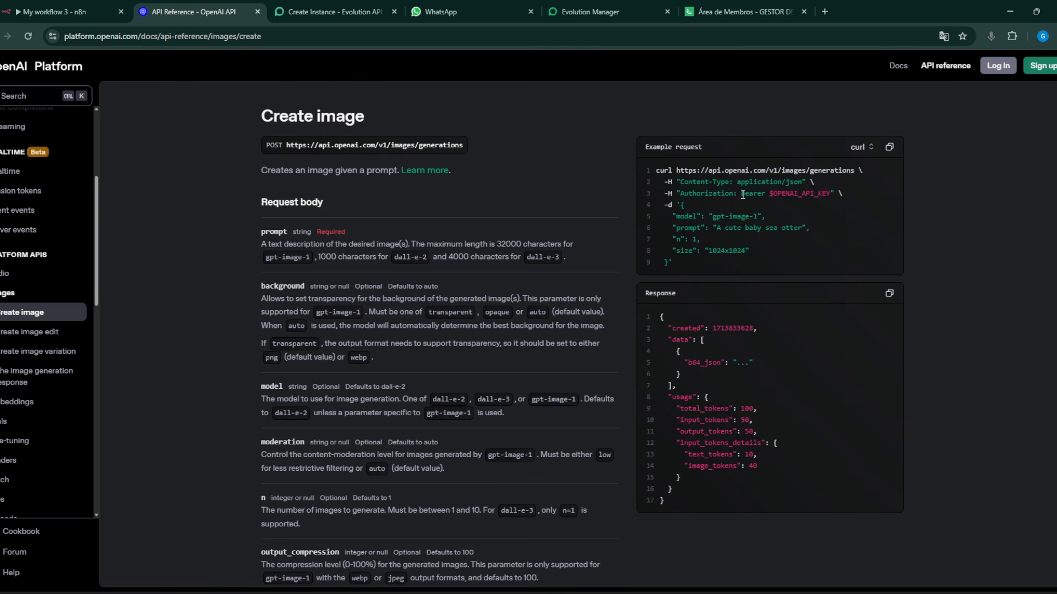
drag(741, 194, 830, 195)
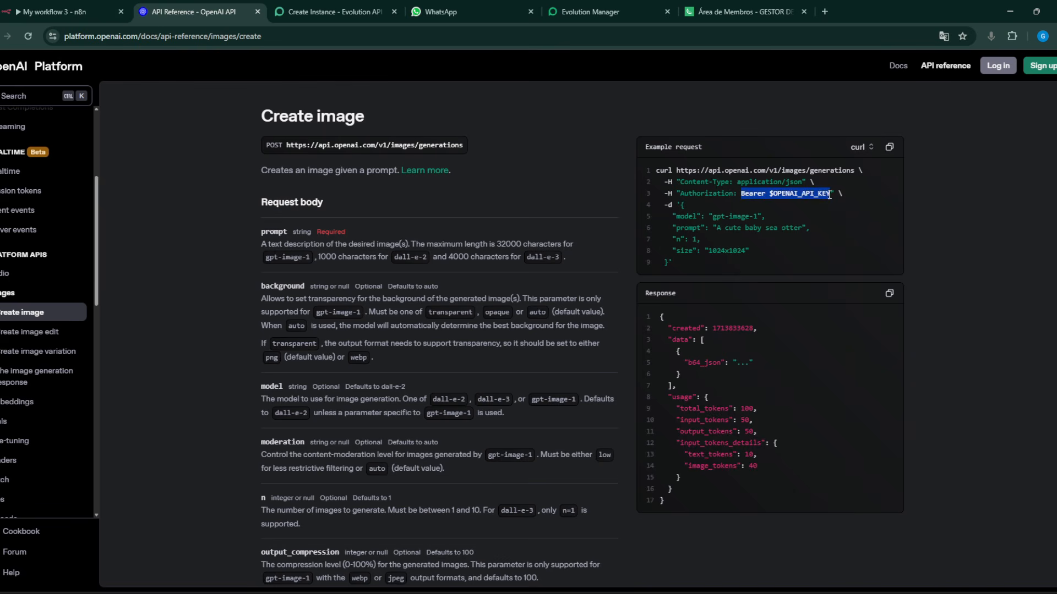
key(ctrl+shift+Tab)
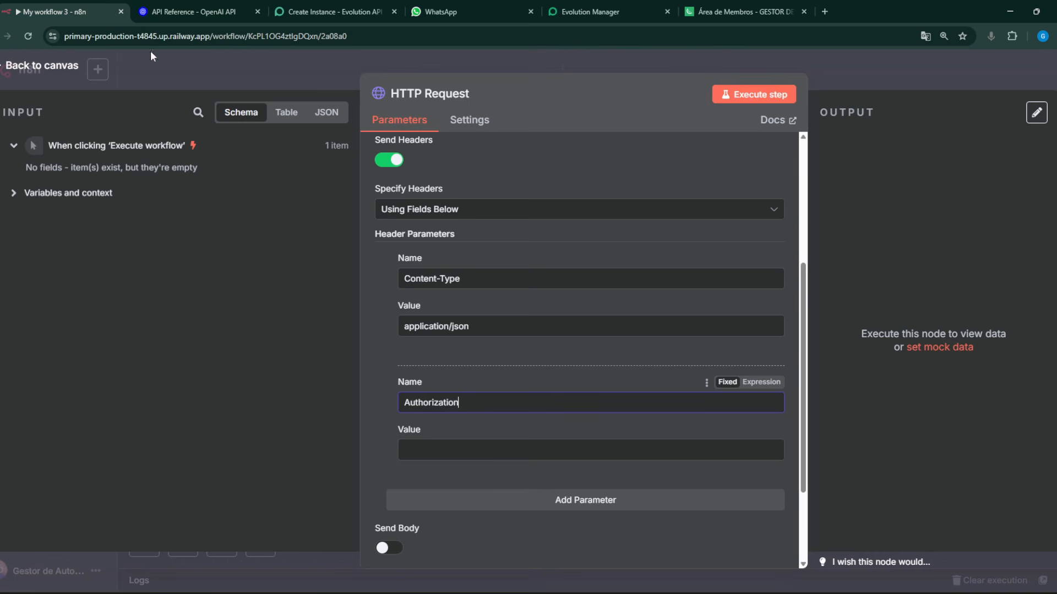
click(470, 450)
key(ctrl+v)
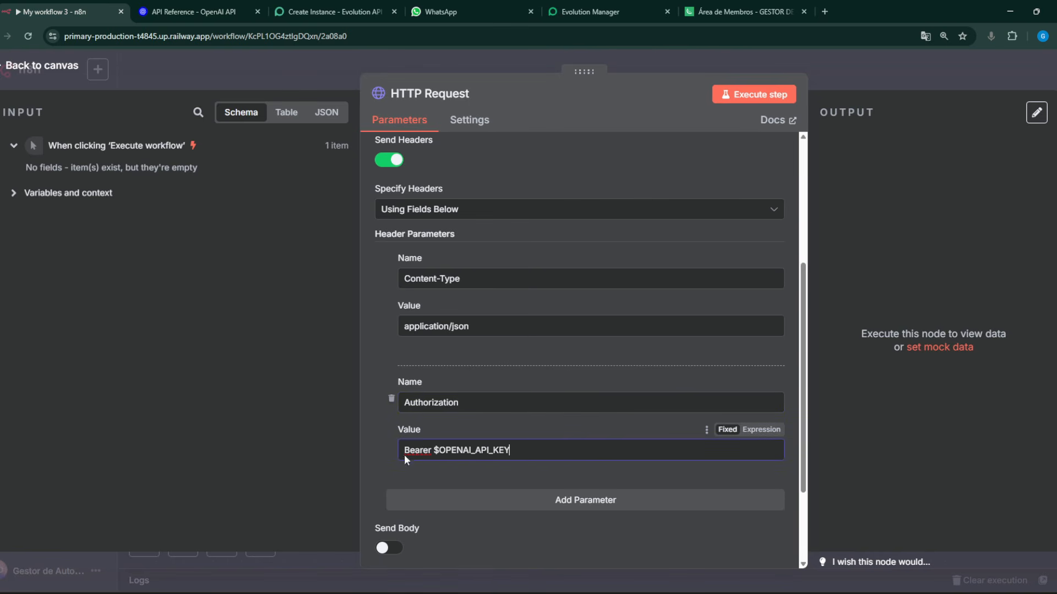
Replace the key placeholder after Bearer with a dummy API key and delete the Authorization header parameter
drag(434, 451, 548, 453)
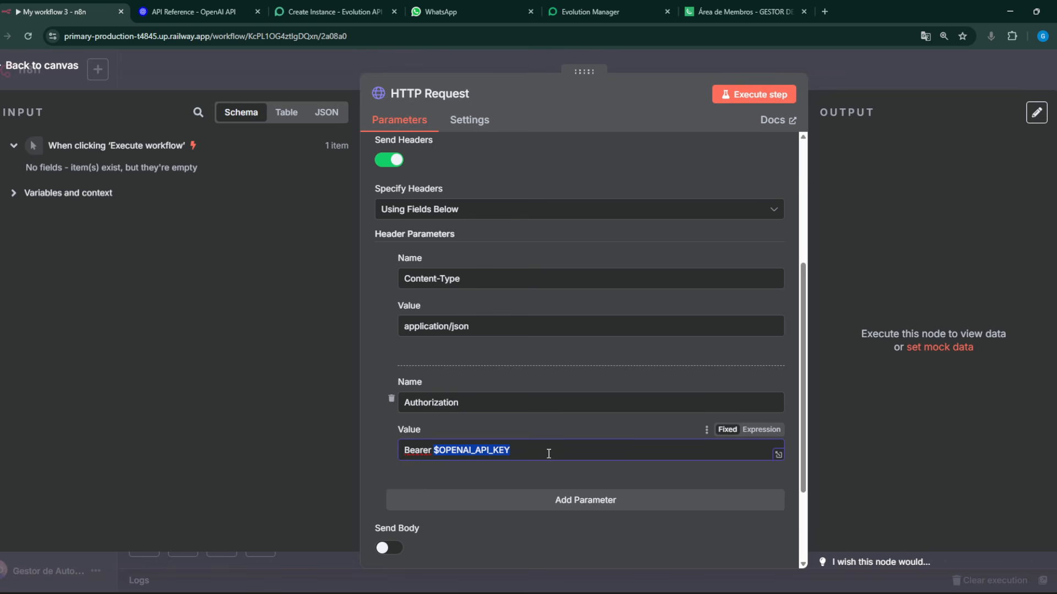
text(UAHUHUEHUAEHUAEHUAE)
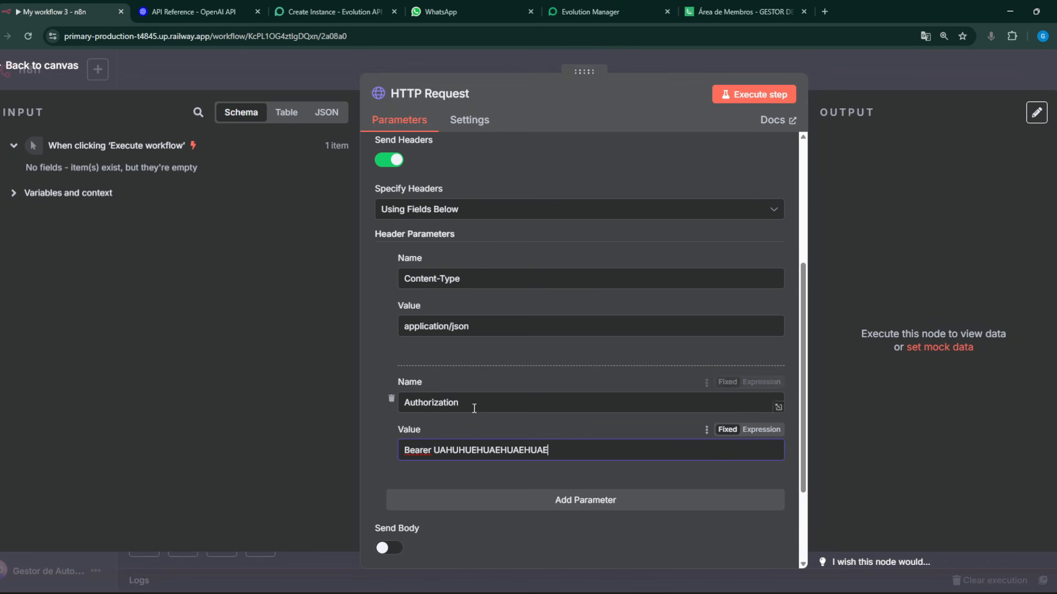
click(391, 398)
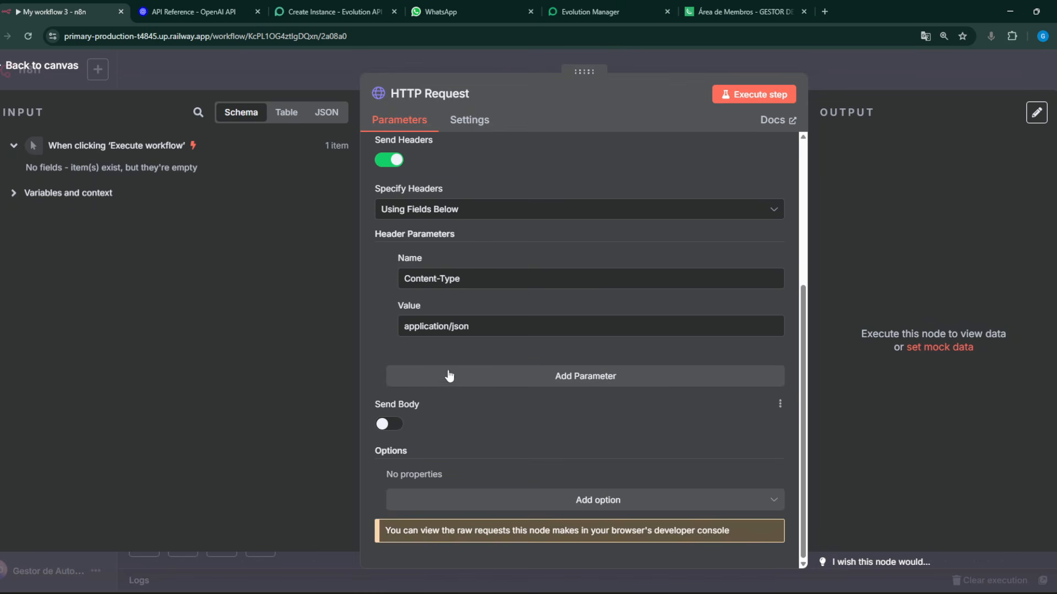
Set the node's authentication to Predefined Credential Type with credential type OpenAi, keeping the OpenAi account credential
scroll(449, 376, up, 5)
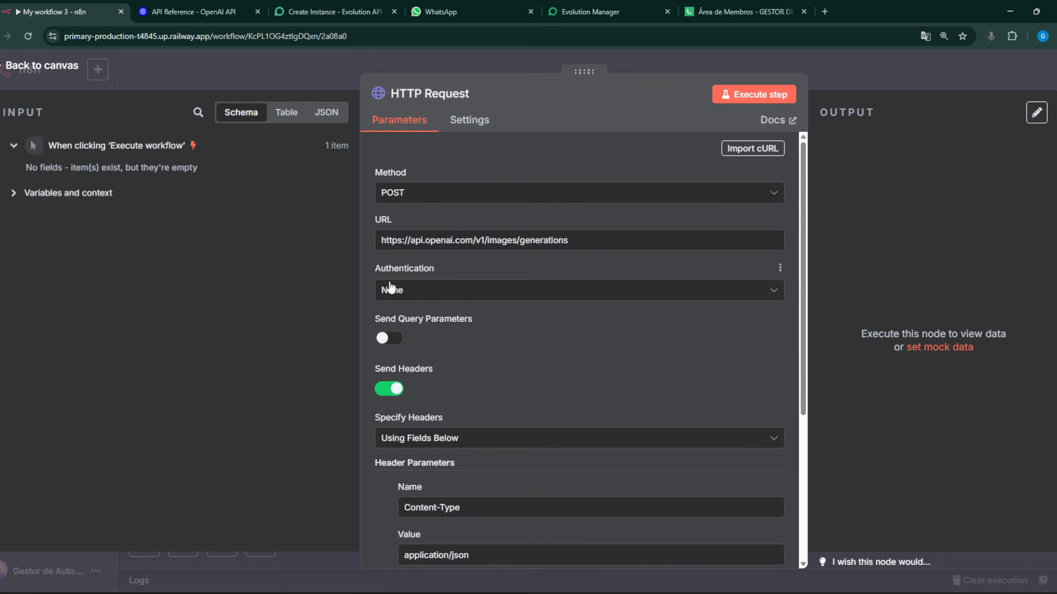
click(412, 292)
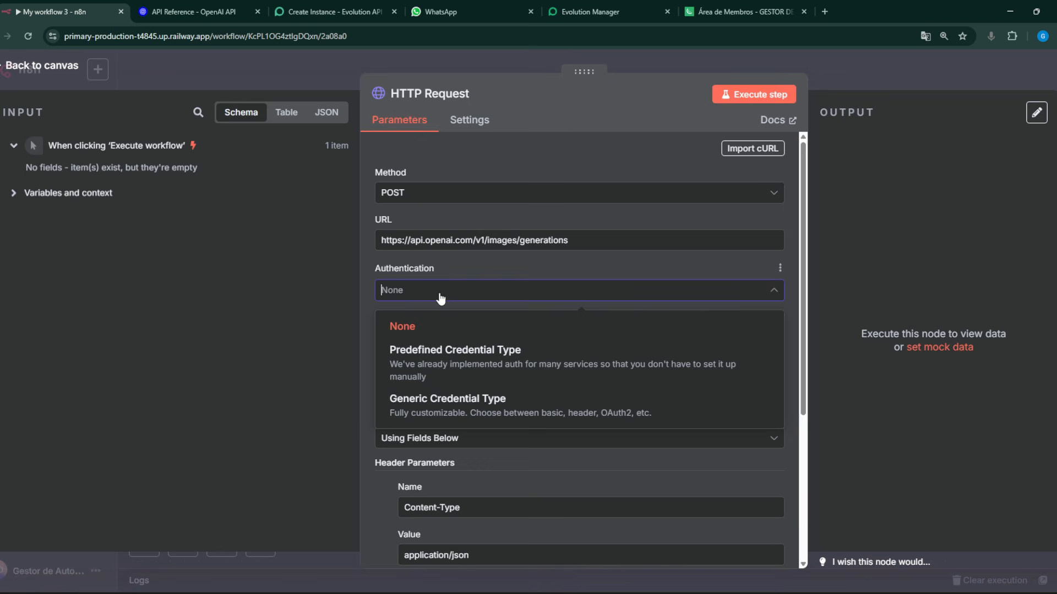
click(397, 351)
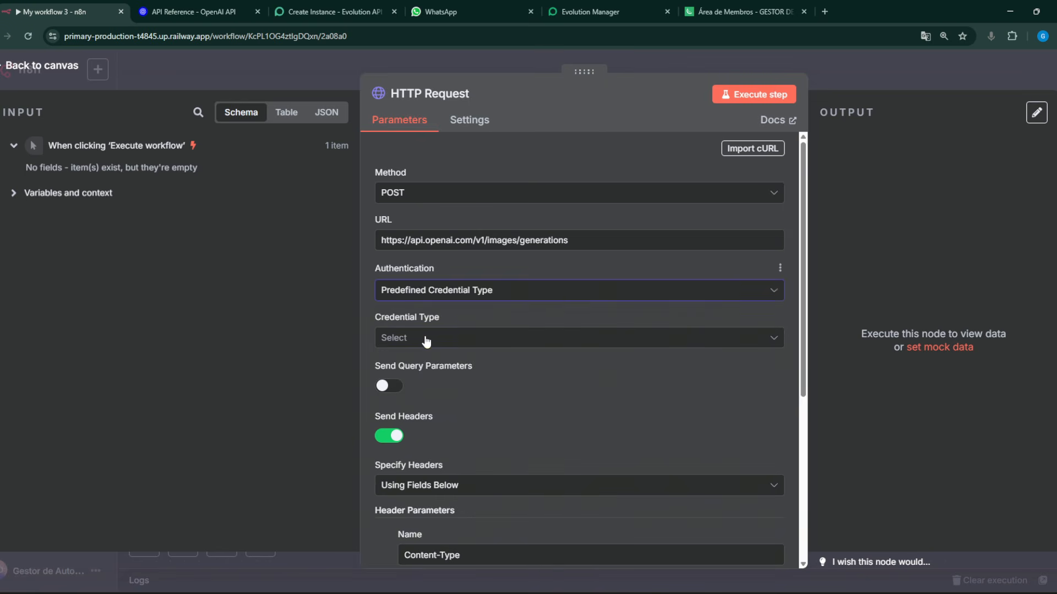
click(427, 339)
text(OPEN)
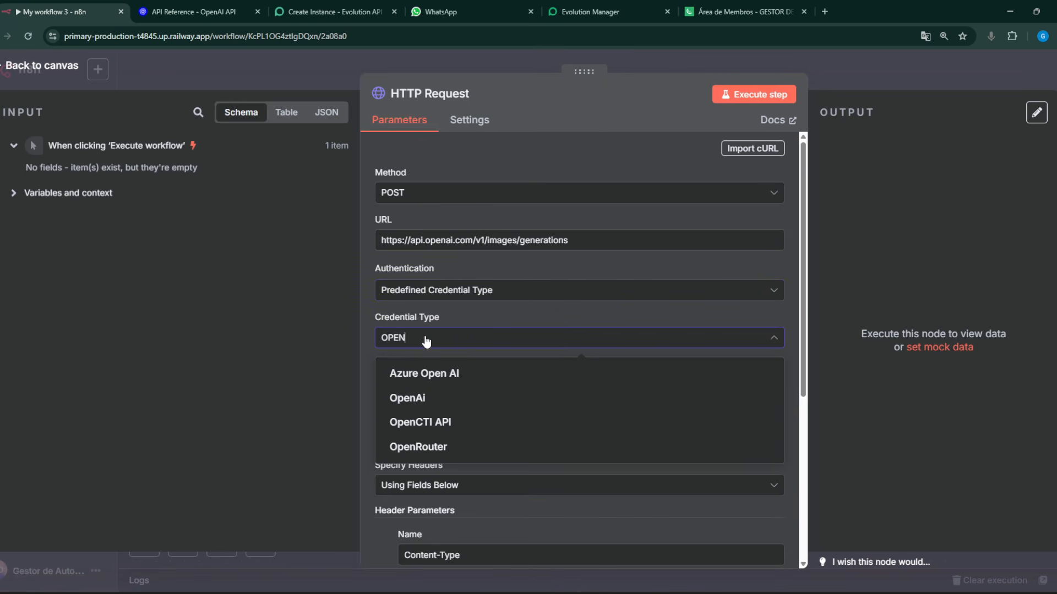
click(396, 397)
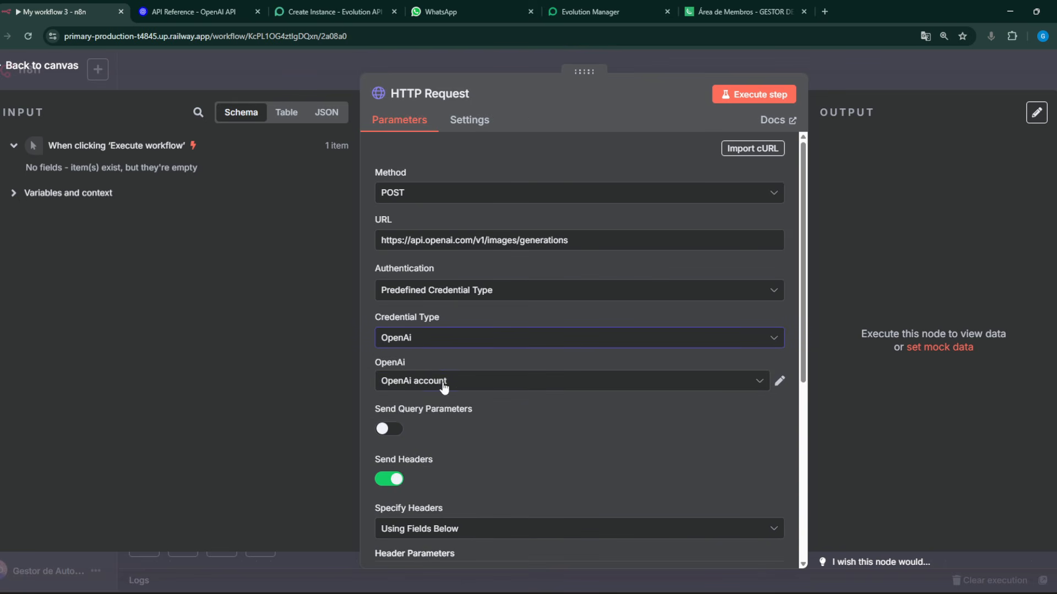
click(443, 384)
click(463, 387)
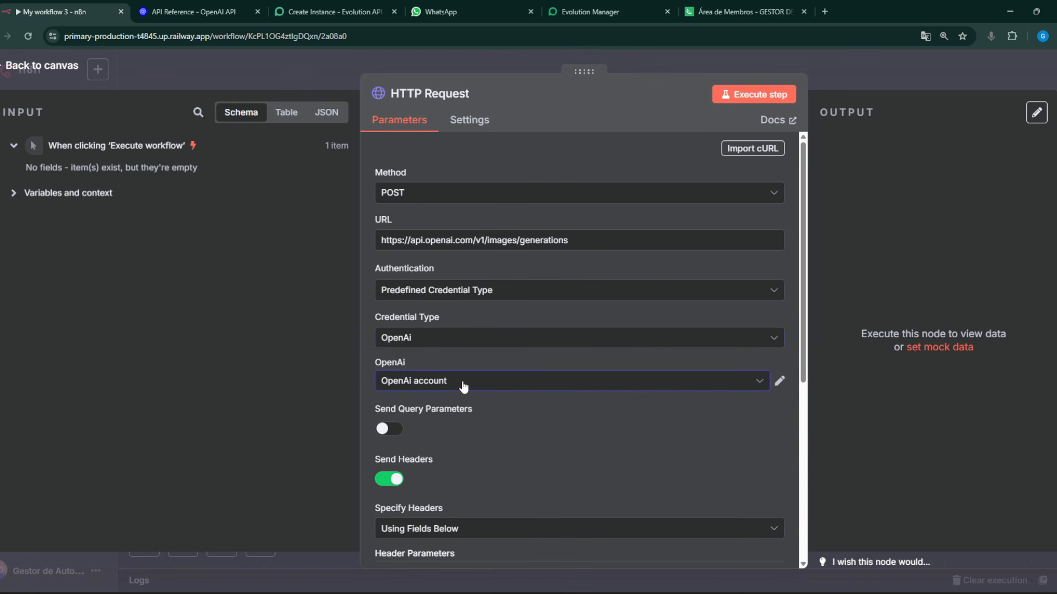
Check the node's settings against the example request's -d flag and turn on Send Body for the HTTP Request node
scroll(473, 384, down, 3)
scroll(577, 421, down, 3)
scroll(465, 314, up, 1)
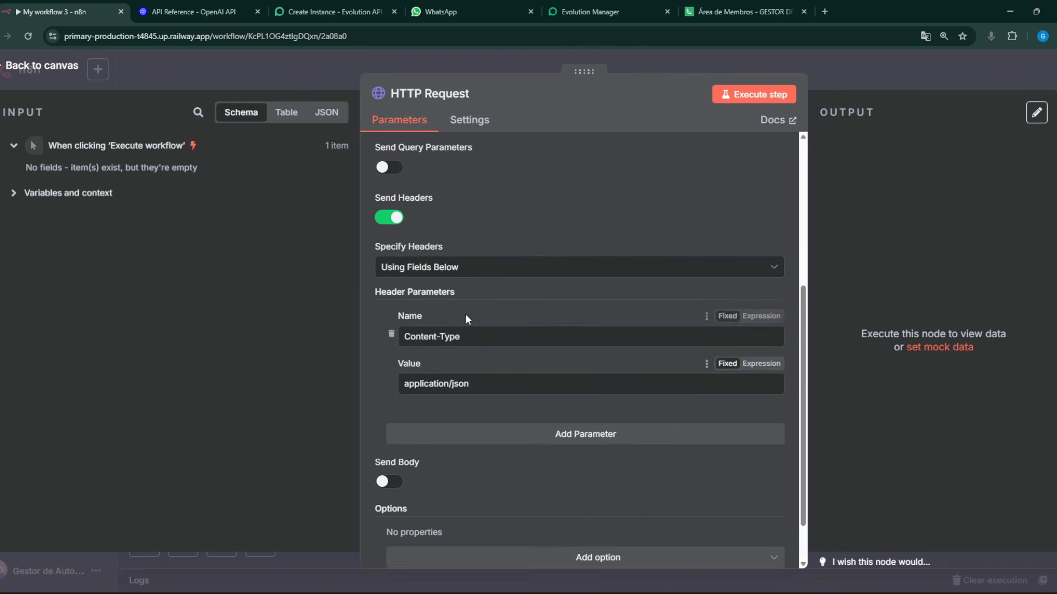
scroll(540, 356, up, 3)
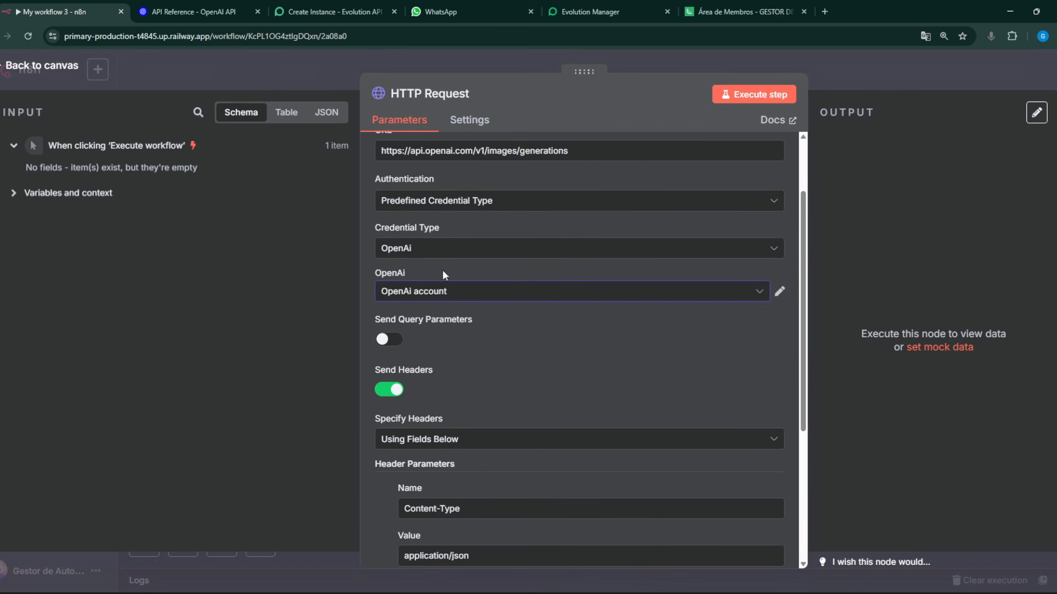
scroll(444, 287, down, 5)
click(219, 17)
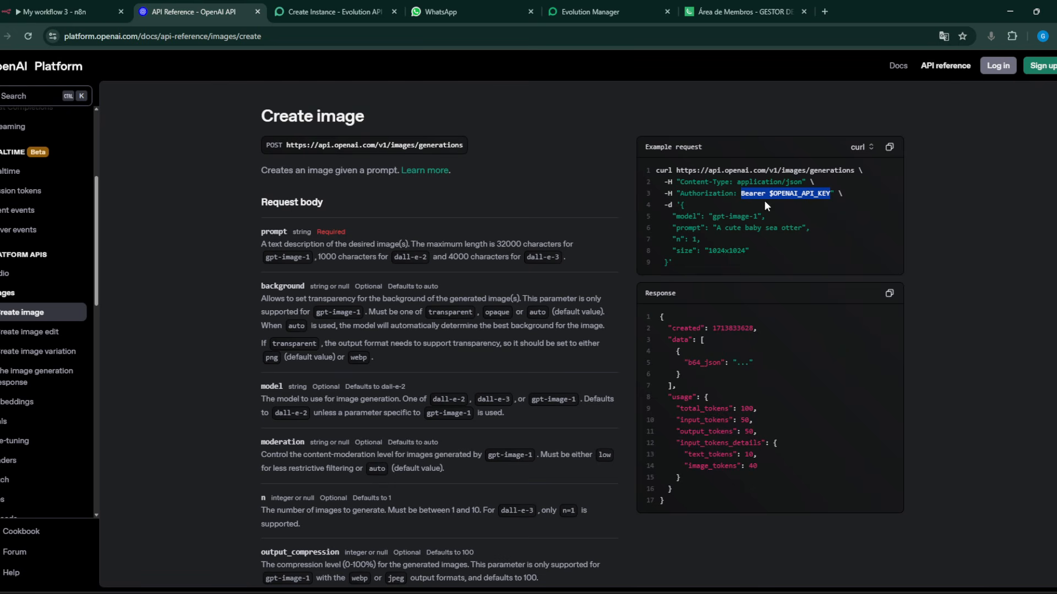
click(664, 213)
double_click(668, 204)
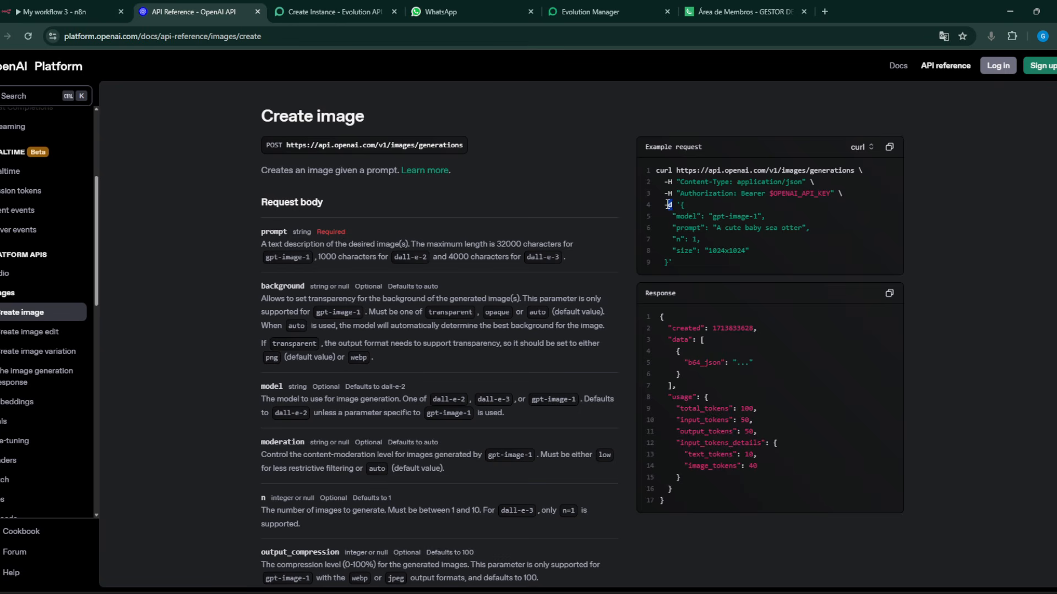
click(93, 12)
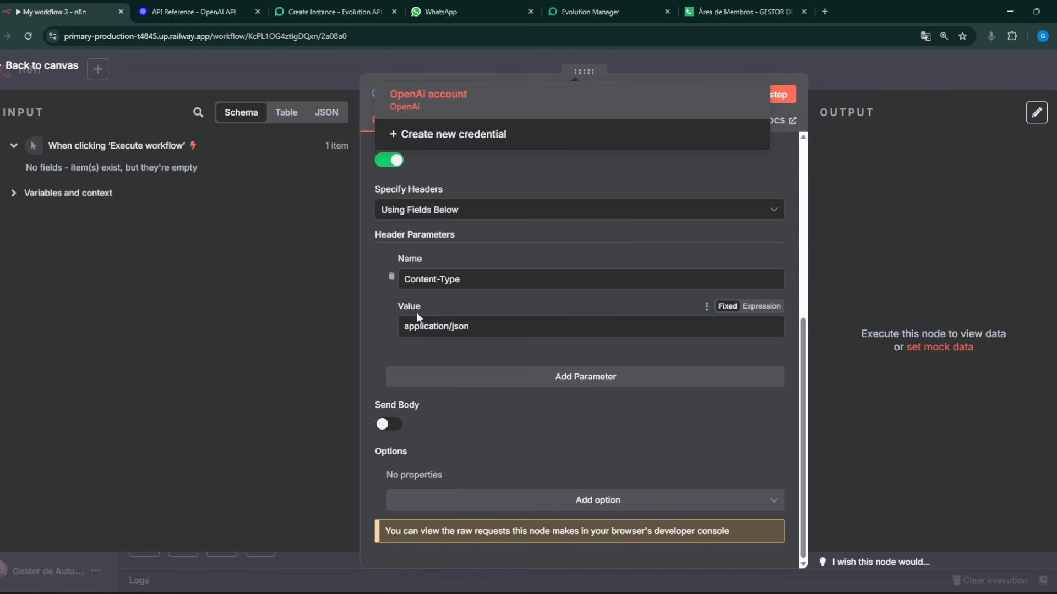
click(477, 410)
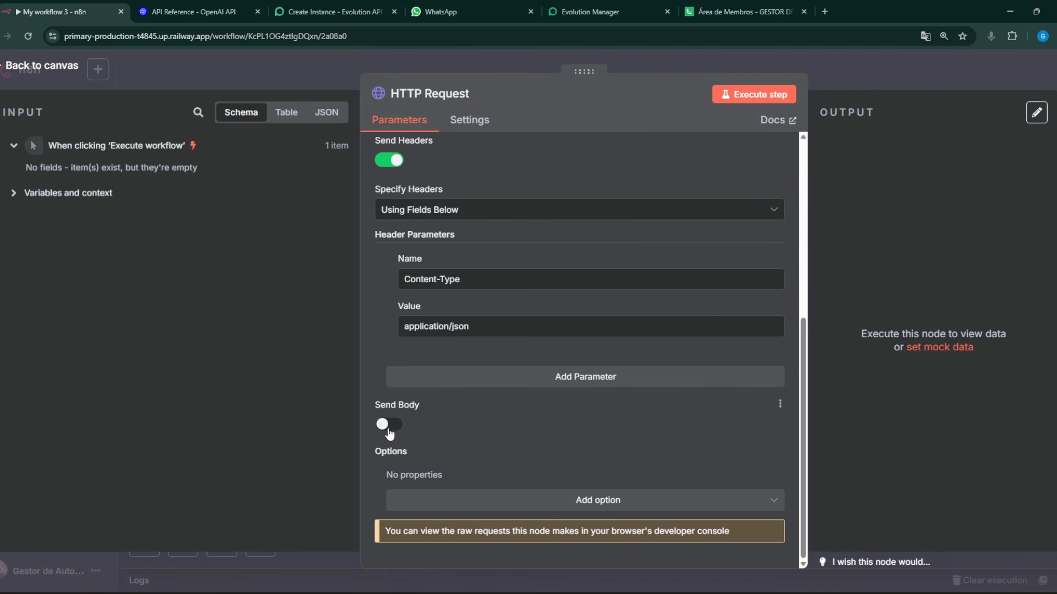
click(389, 425)
scroll(434, 414, down, 3)
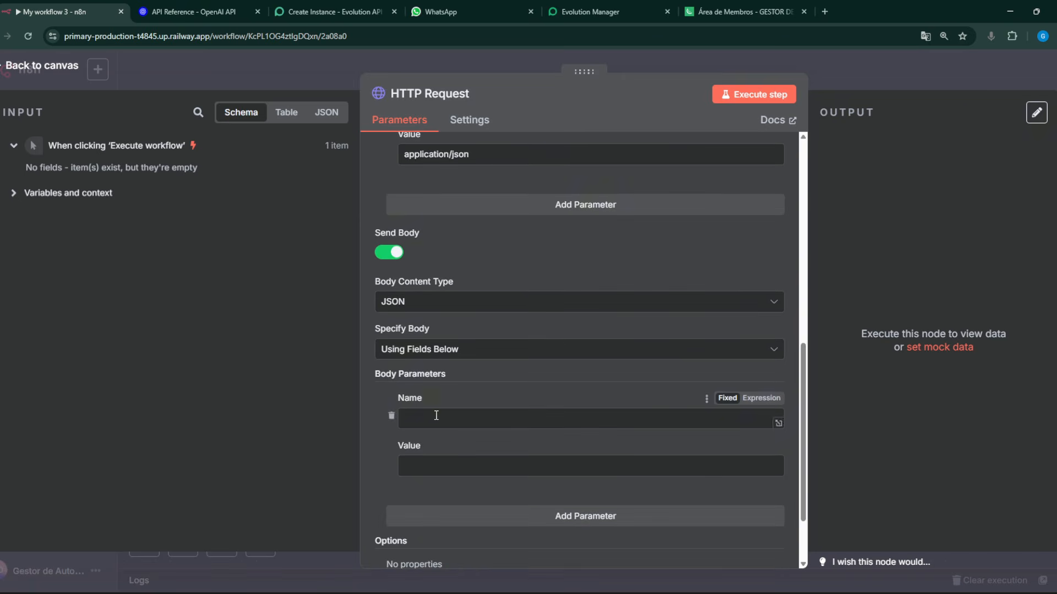
Copy the required parameter name prompt from the OpenAI request body documentation into the first body parameter's name
click(190, 12)
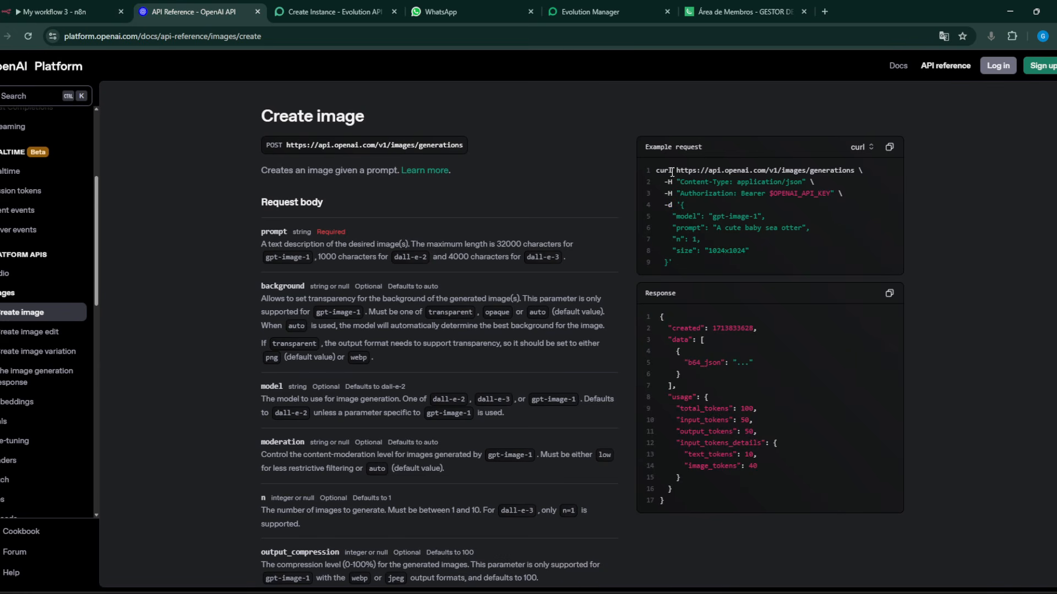
drag(684, 228, 689, 228)
click(680, 244)
scroll(431, 316, down, 1)
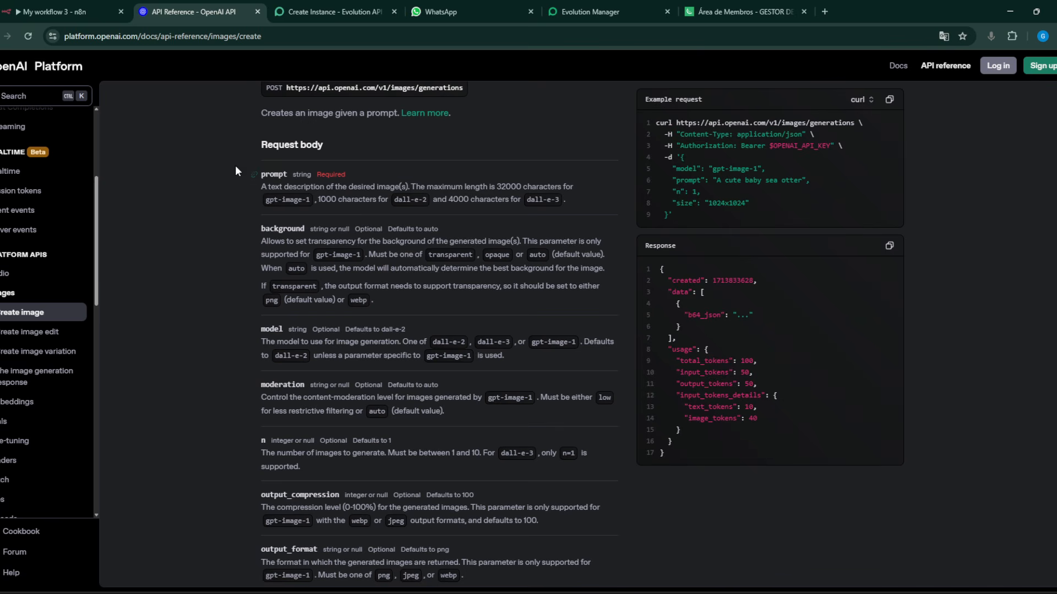
drag(287, 177, 259, 176)
key(ctrl+c)
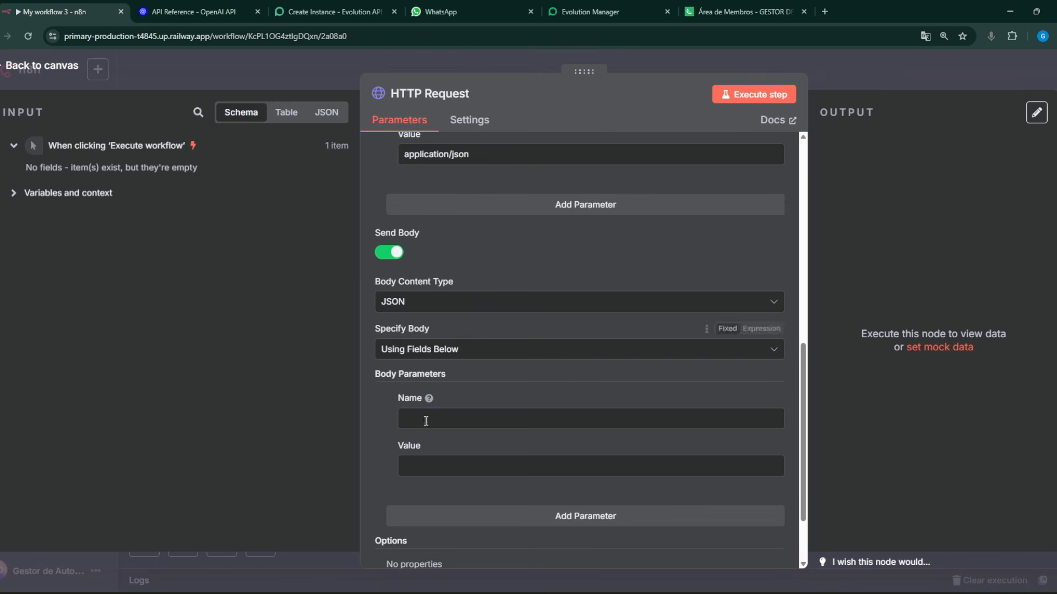
click(55, 11)
key(ctrl+v)
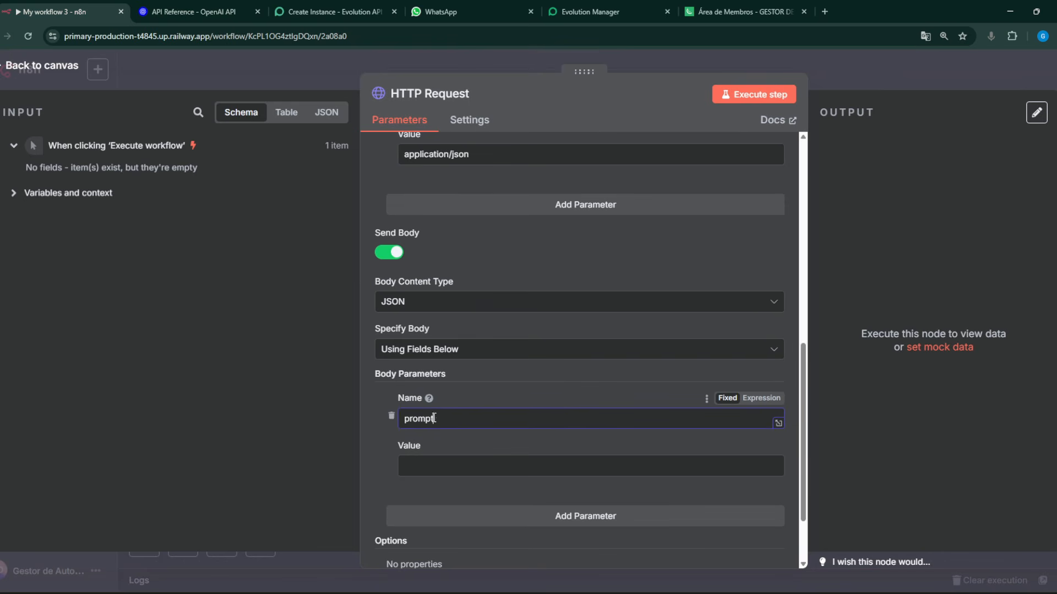
Set the prompt parameter's value to "Crie um cavalo com asas" and add a second body parameter
click(168, 18)
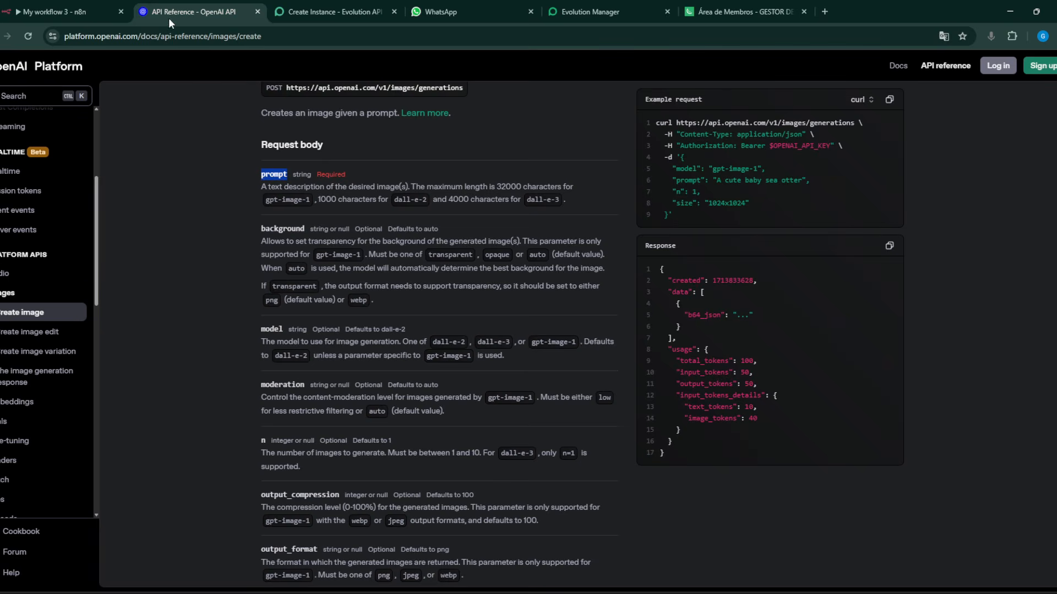
click(309, 188)
click(119, 15)
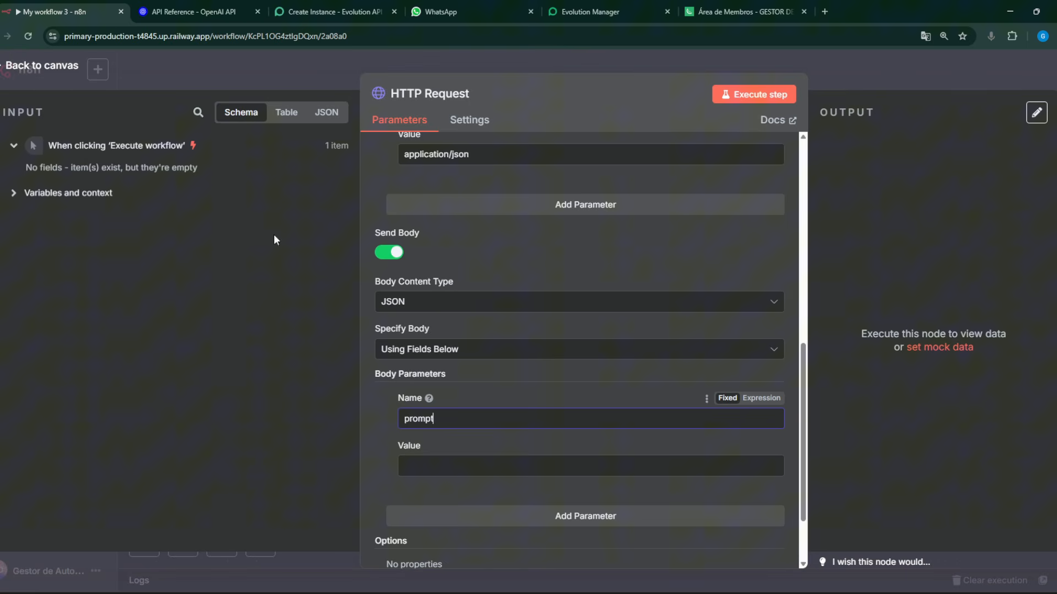
click(443, 462)
text(c)
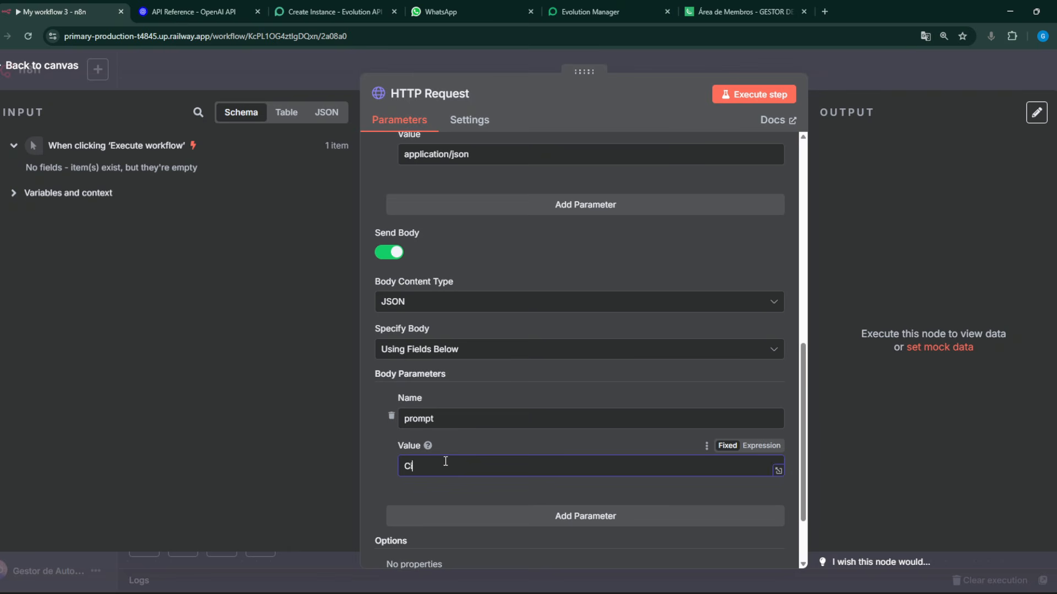
text(Crie um cavalo com asas)
scroll(470, 457, down, 1)
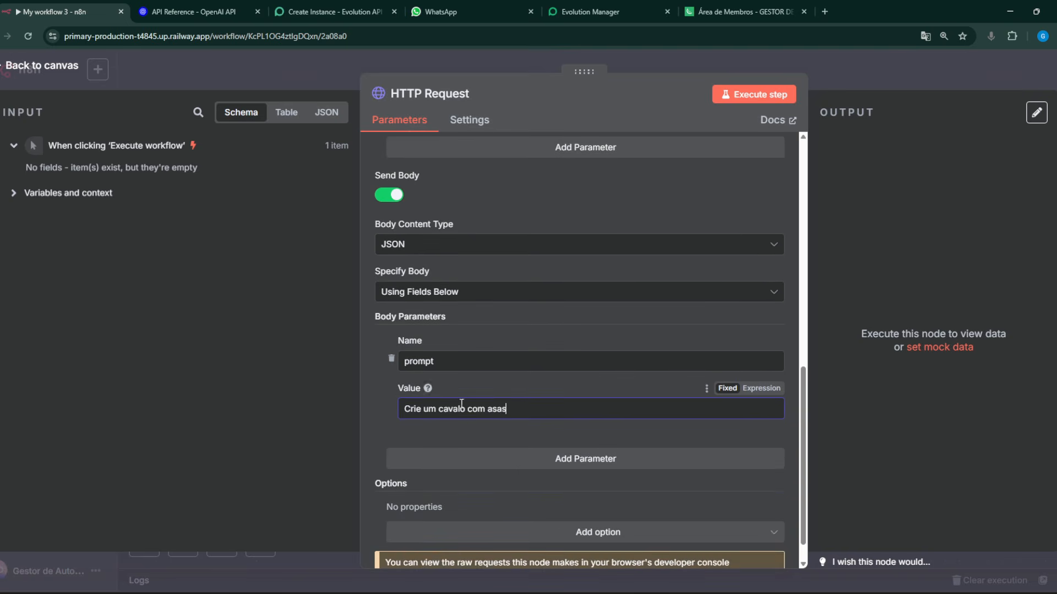
click(561, 458)
Examine the description of the background parameter in OpenAI's Create image documentation
key(ctrl+Tab)
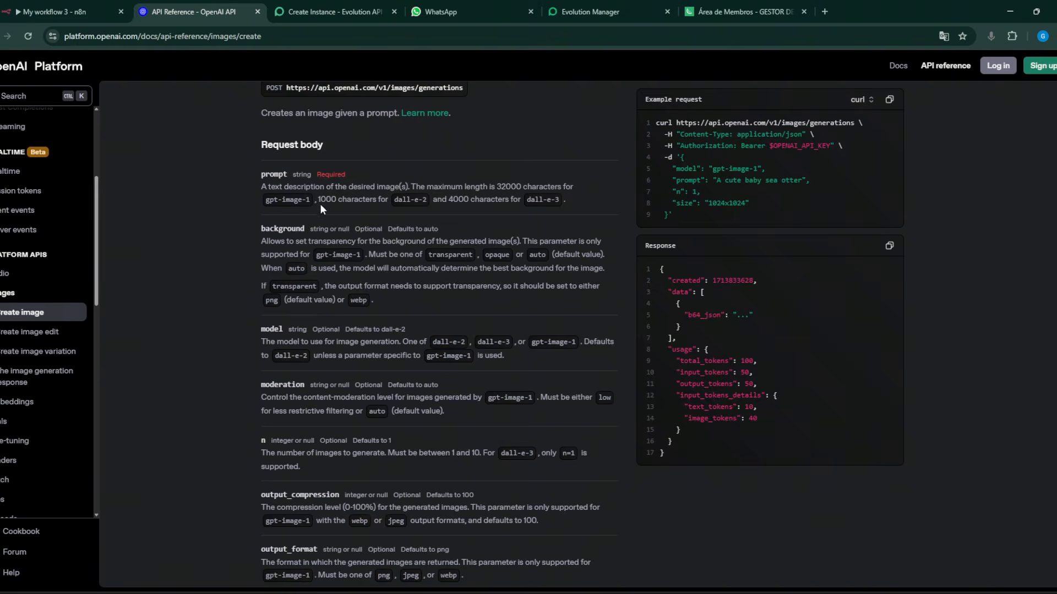
scroll(321, 205, down, 1)
double_click(273, 173)
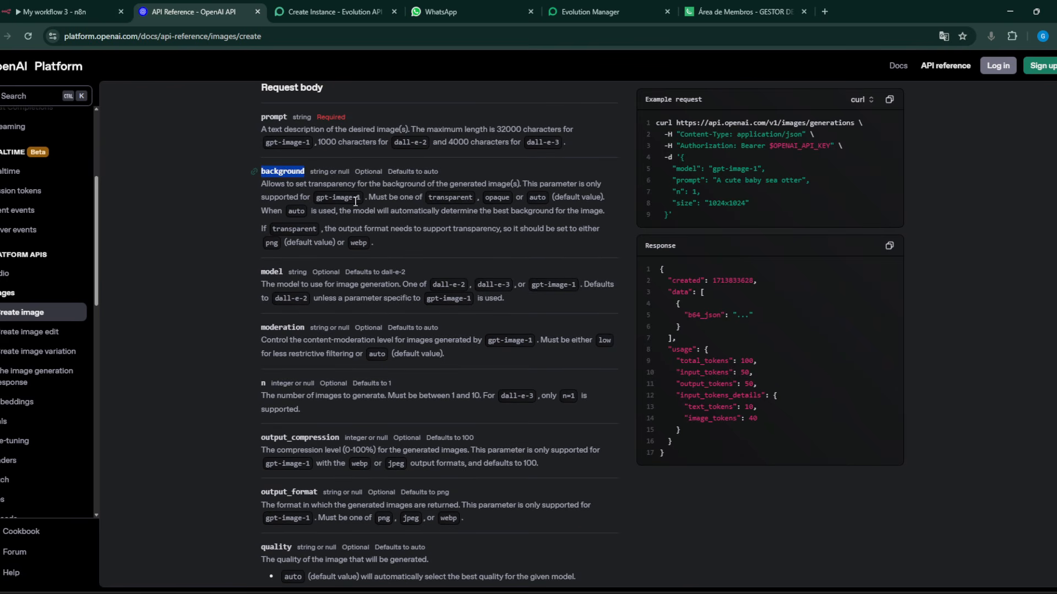
click(284, 193)
drag(259, 185, 408, 207)
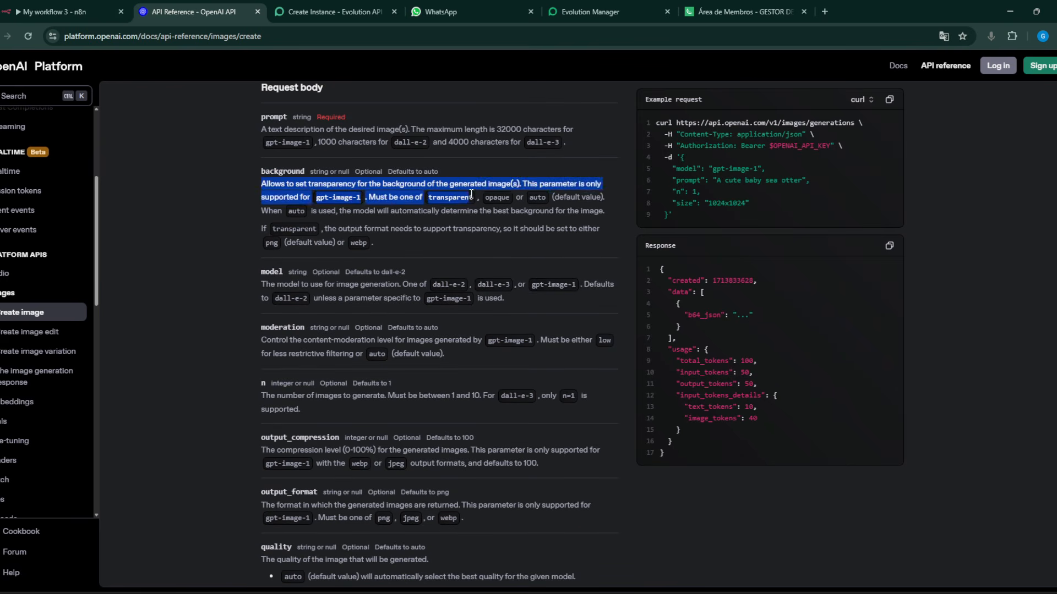
drag(471, 195, 550, 233)
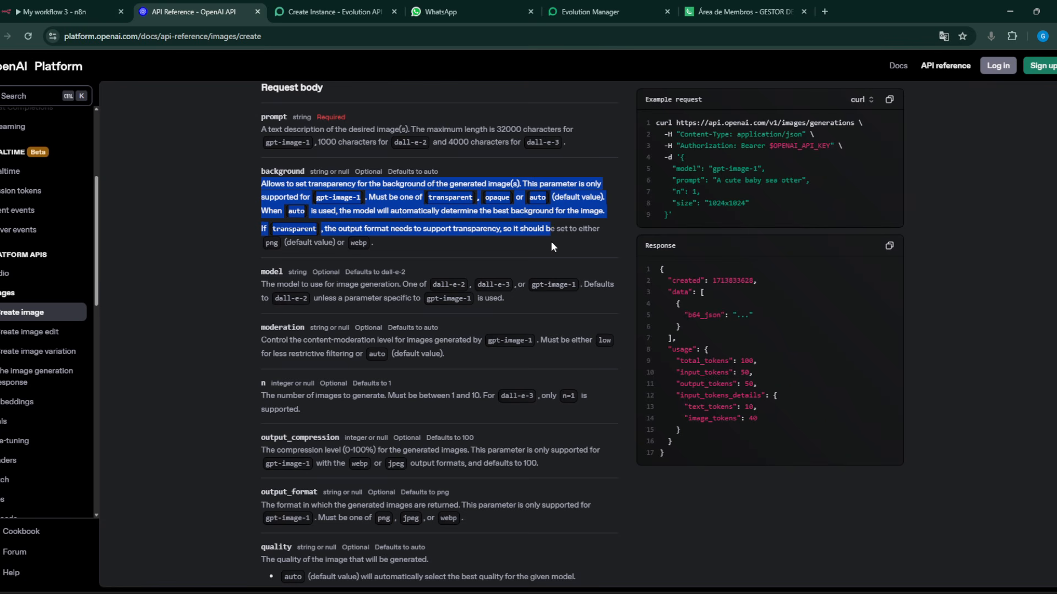
click(273, 177)
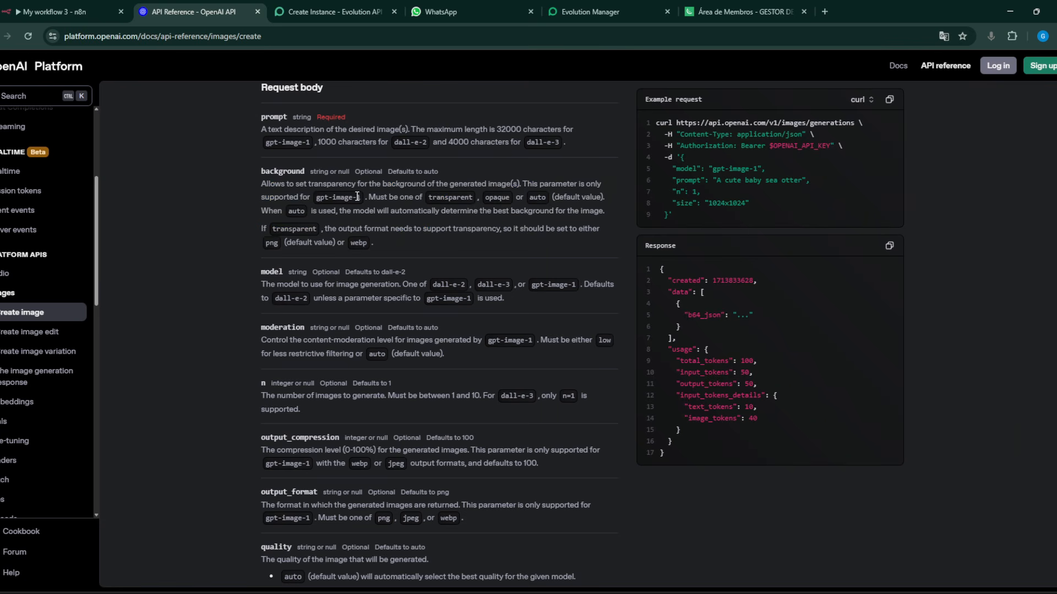
scroll(361, 197, down, 1)
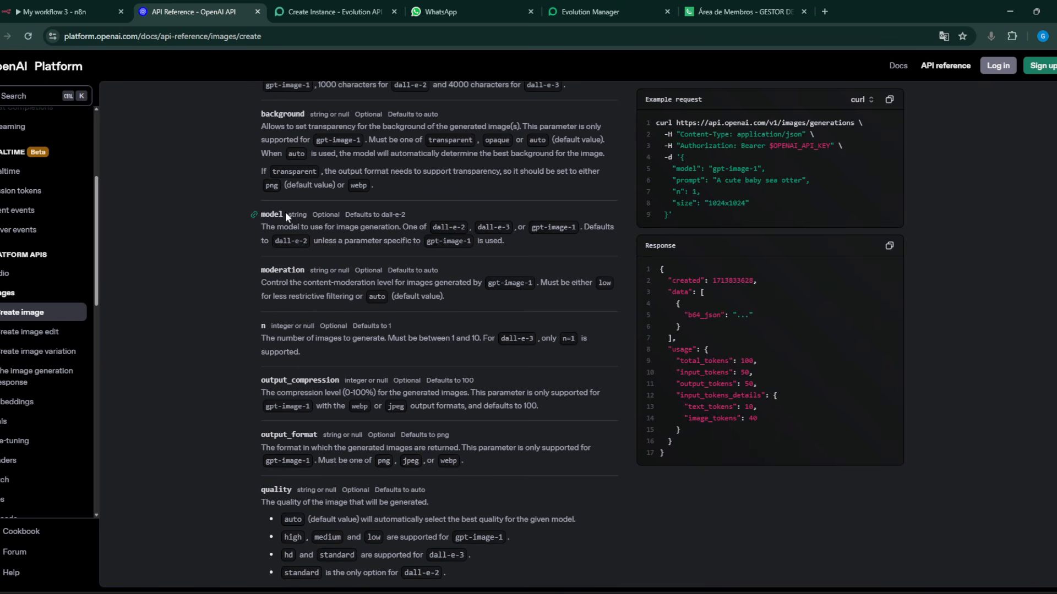
Copy the parameter name model from the OpenAI documentation into the second body parameter's name
drag(285, 215, 263, 218)
key(ctrl+c)
click(55, 11)
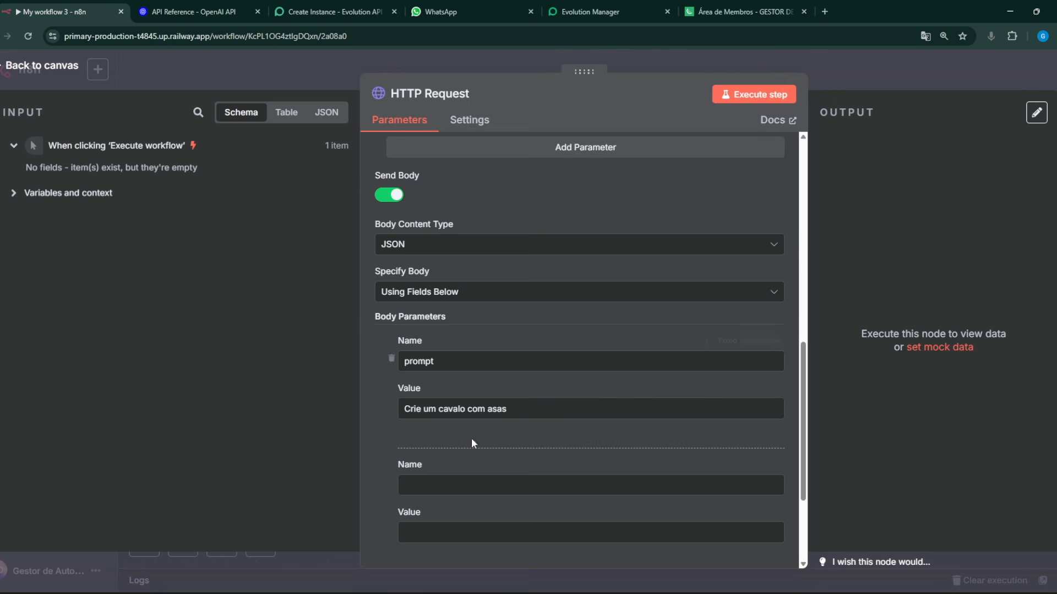
click(437, 482)
key(ctrl+v)
scroll(447, 453, down, 2)
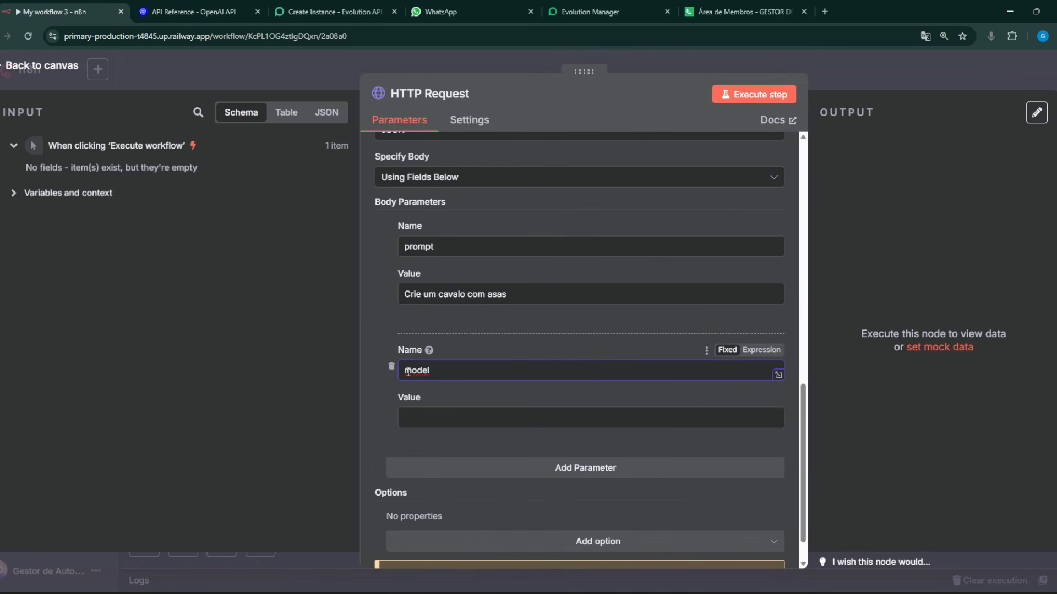
Set the model parameter's value to gpt-image-1, copied from its documentation description, and add a third body parameter
click(432, 418)
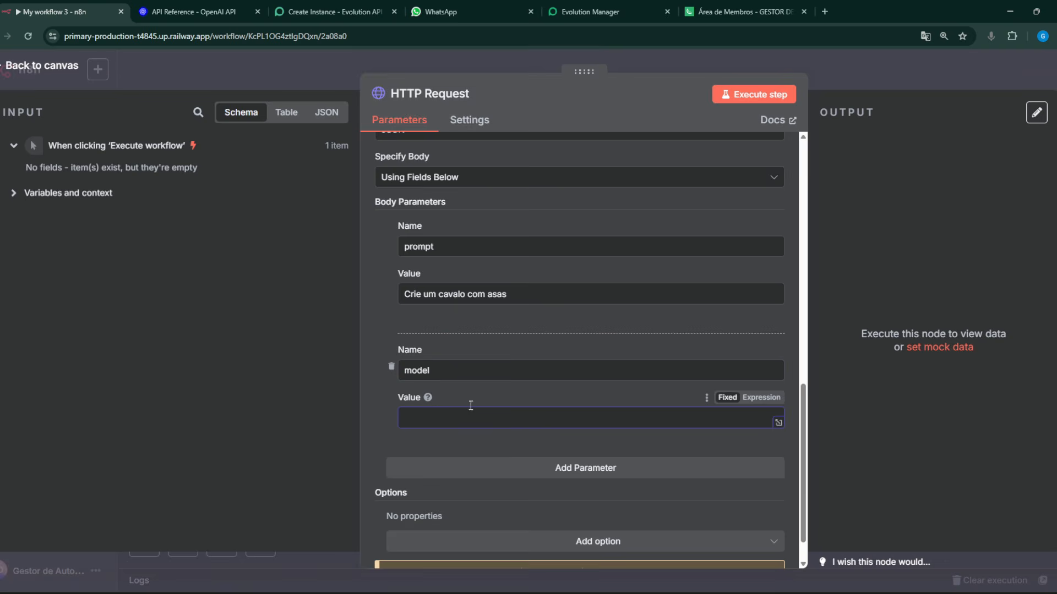
click(234, 6)
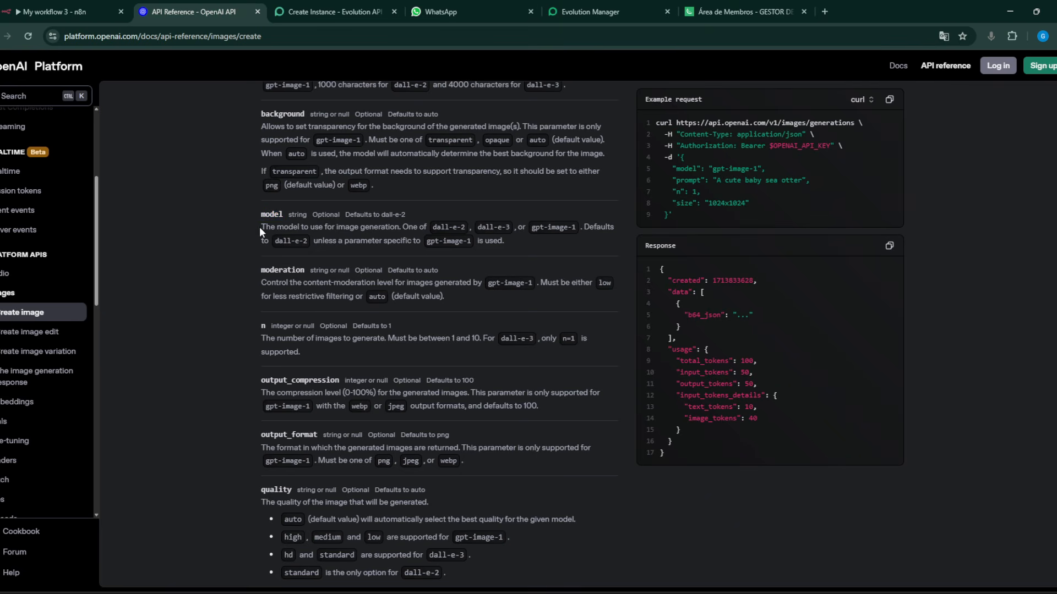
drag(260, 226, 454, 236)
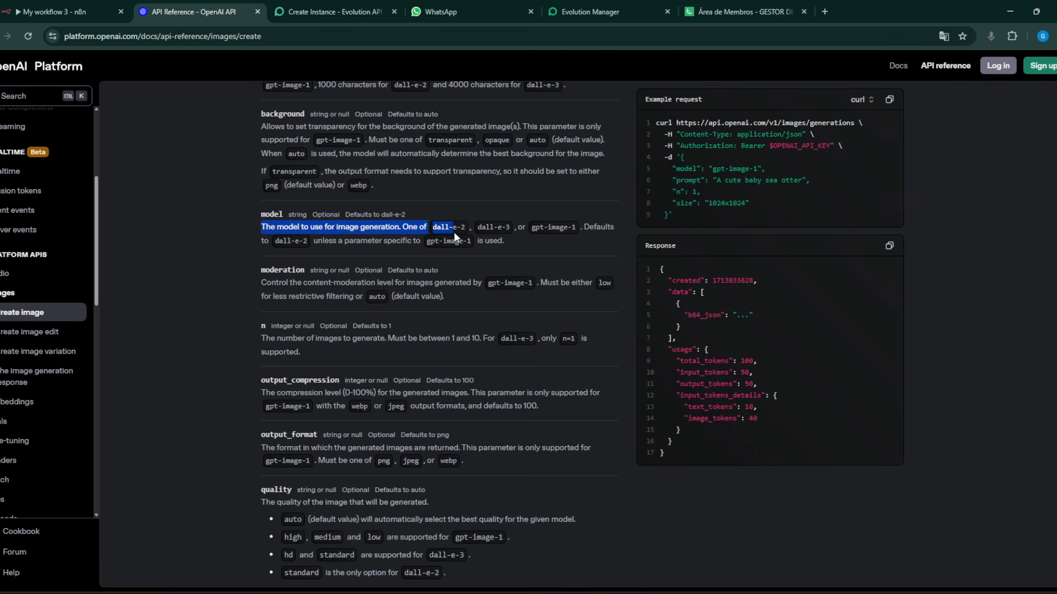
click(228, 242)
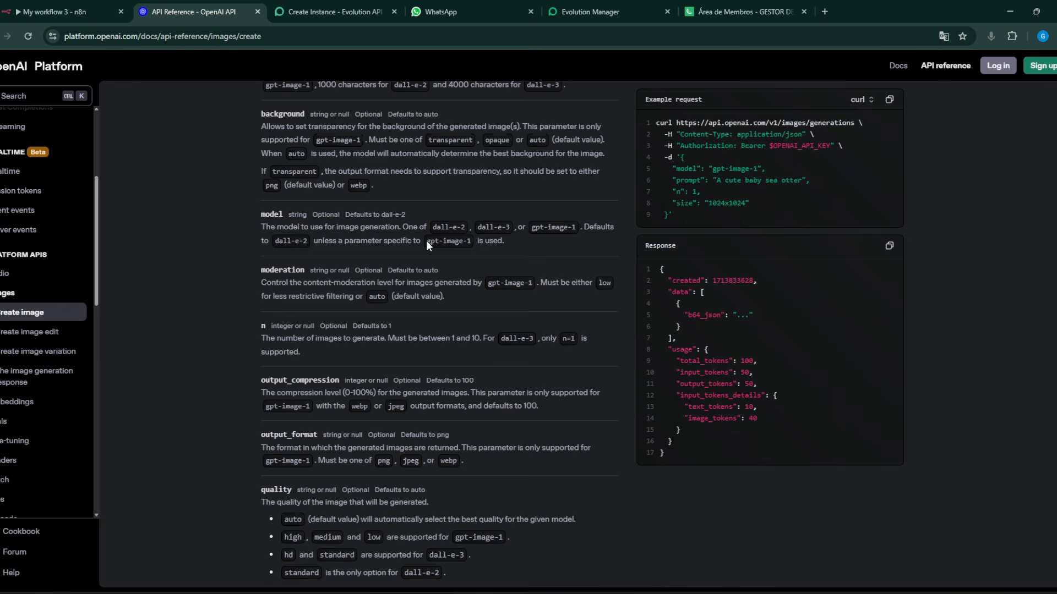
drag(428, 242, 469, 249)
click(60, 12)
click(436, 424)
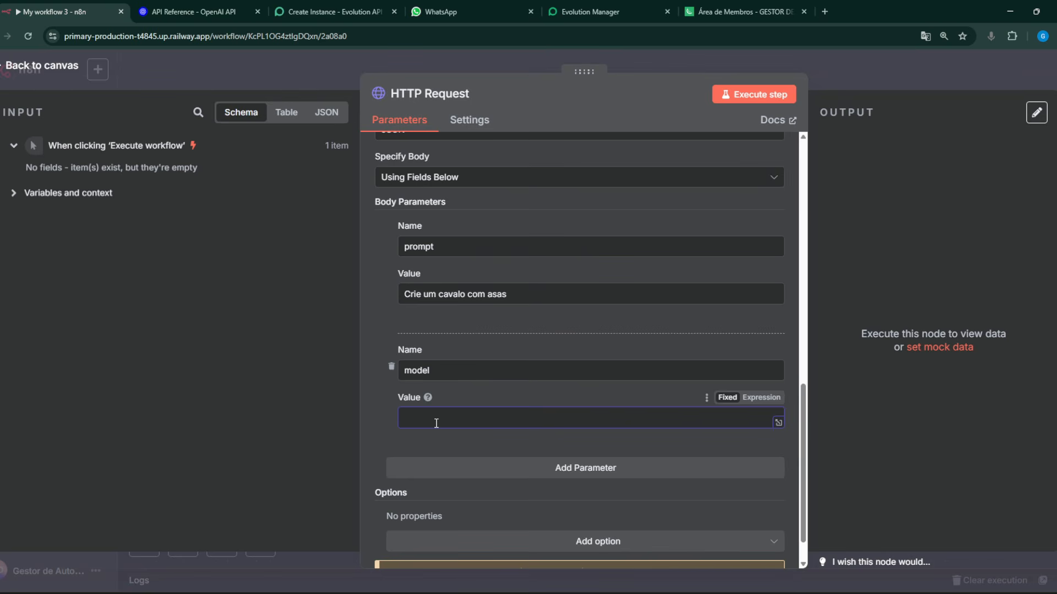
key(ctrl+v)
click(579, 471)
Examine the descriptions of the moderation, n, output_compression and output_format parameters in OpenAI's Create image documentation
click(178, 13)
click(326, 262)
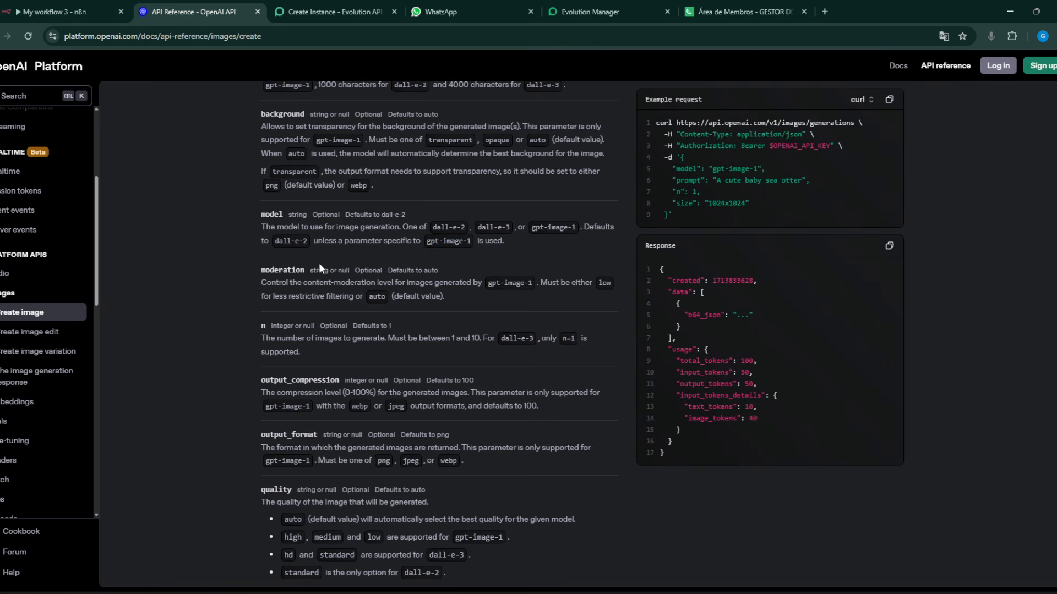
scroll(309, 253, down, 1)
drag(275, 225, 462, 235)
click(422, 235)
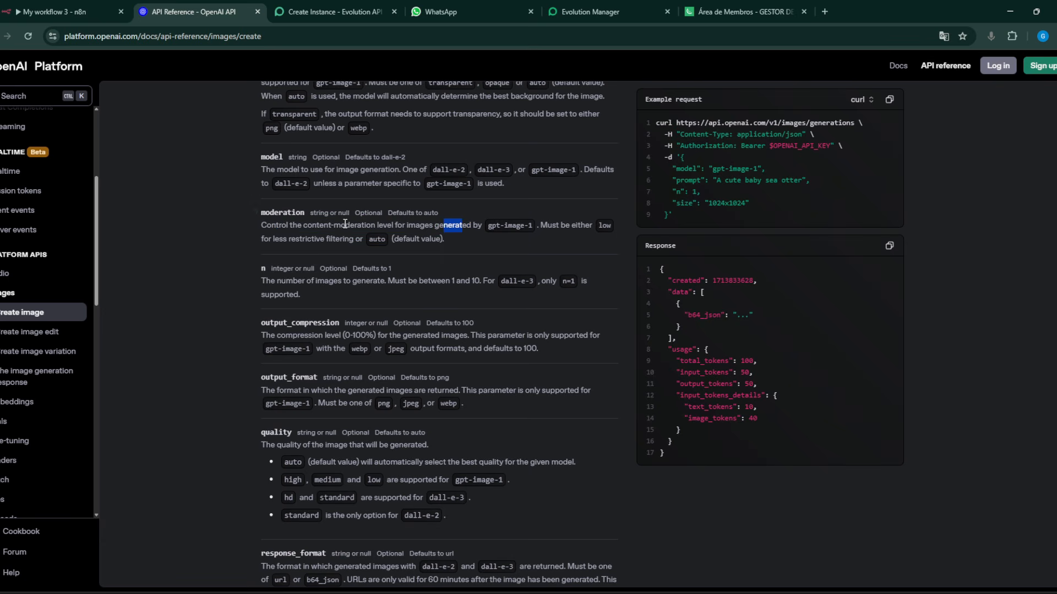
scroll(283, 199, down, 1)
click(269, 217)
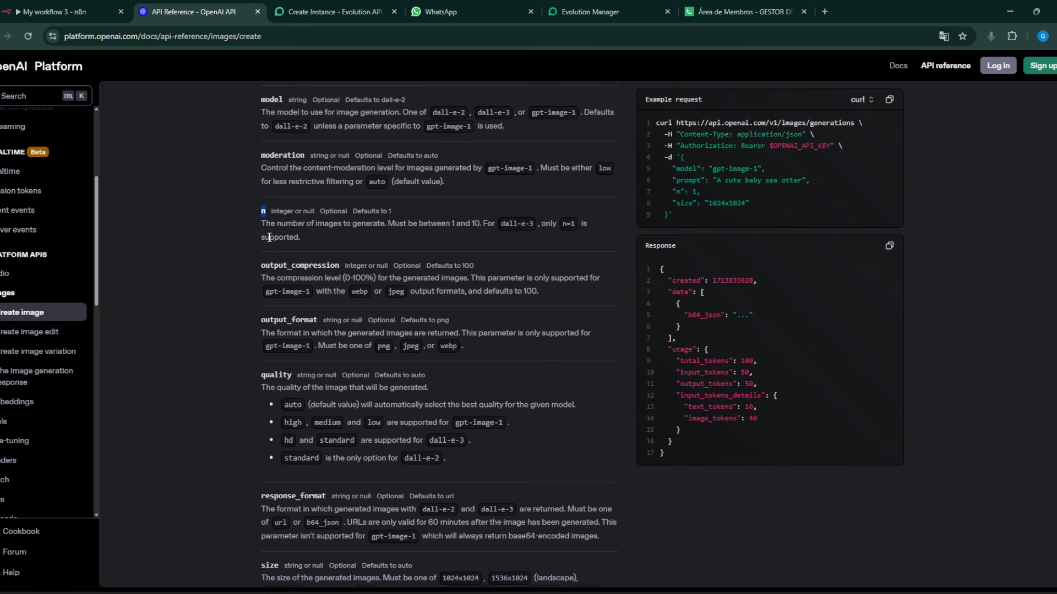
drag(270, 224, 351, 225)
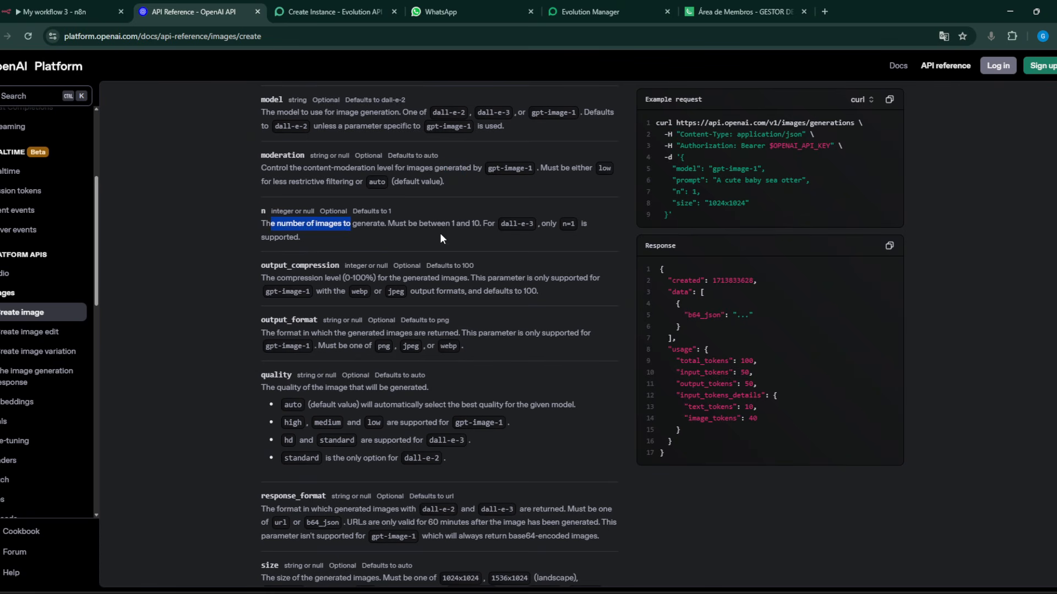
click(409, 237)
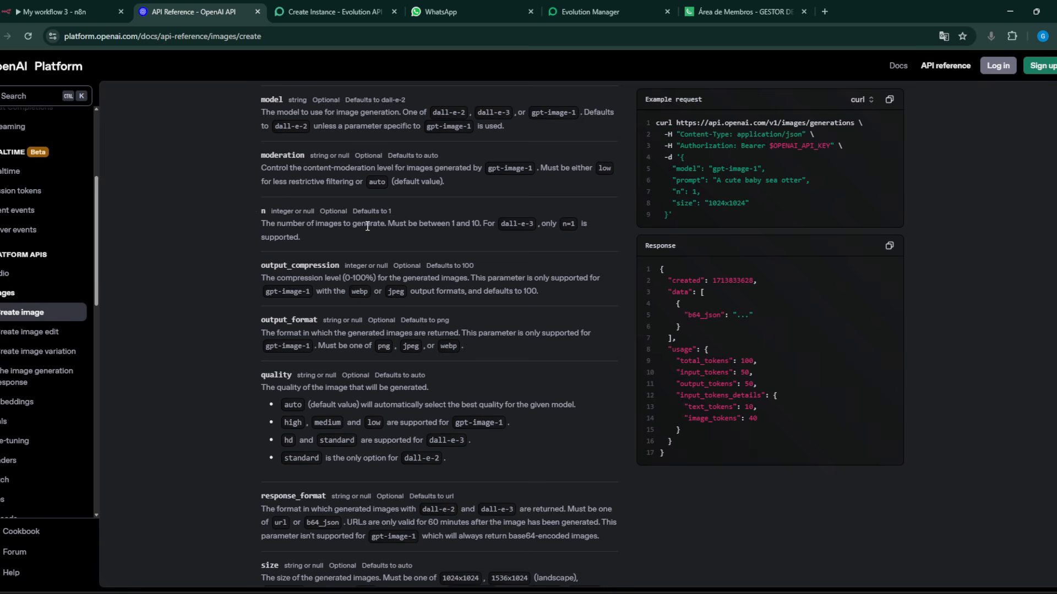
scroll(353, 230, down, 1)
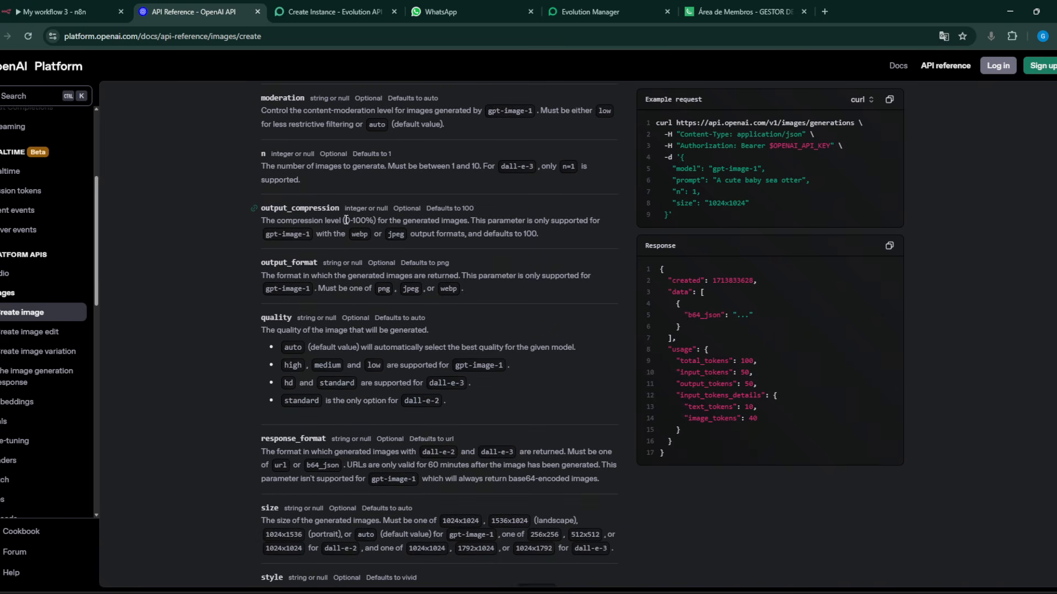
drag(292, 221, 467, 233)
click(313, 271)
Copy the parameter name quality from the OpenAI documentation into the third body parameter's name
scroll(409, 265, down, 1)
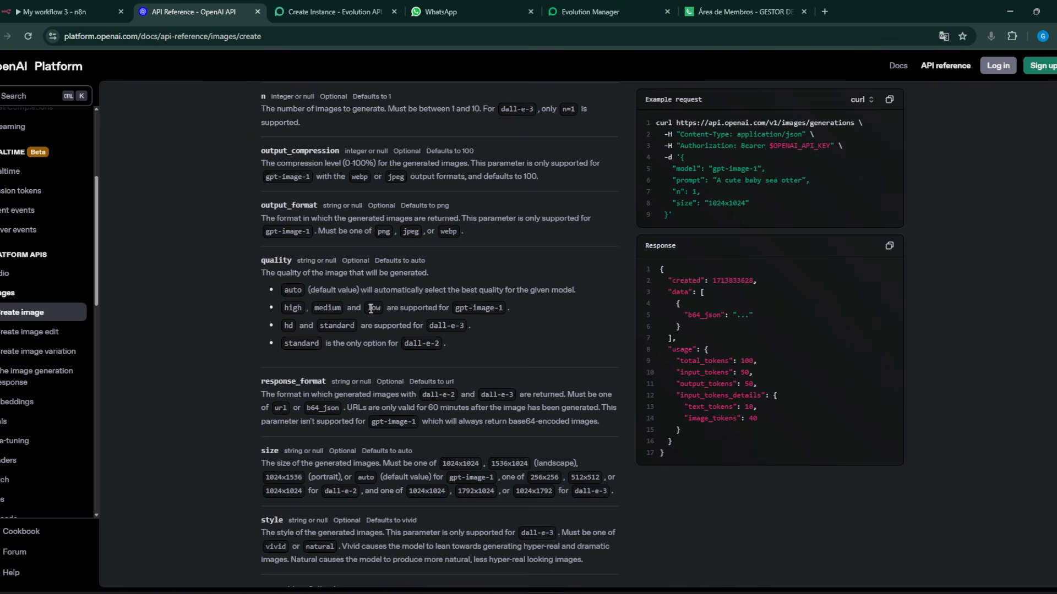
drag(370, 308, 380, 304)
click(55, 12)
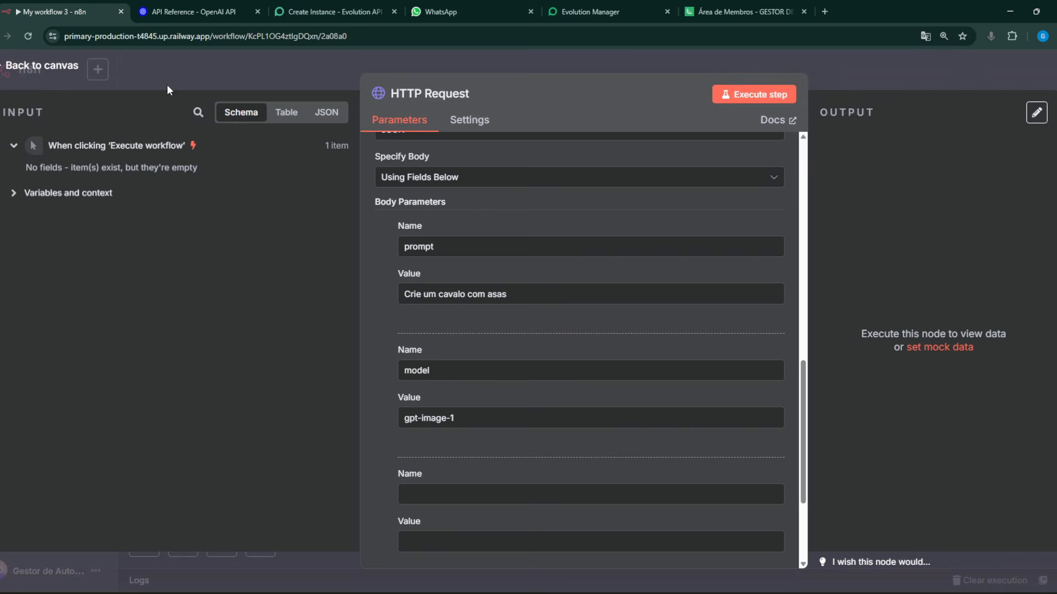
click(435, 437)
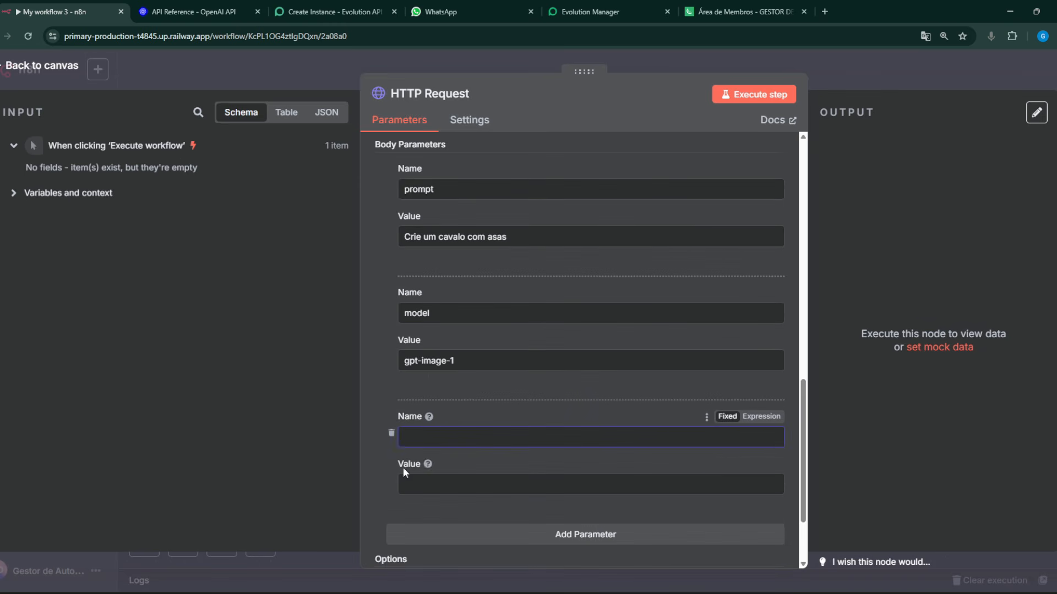
click(221, 11)
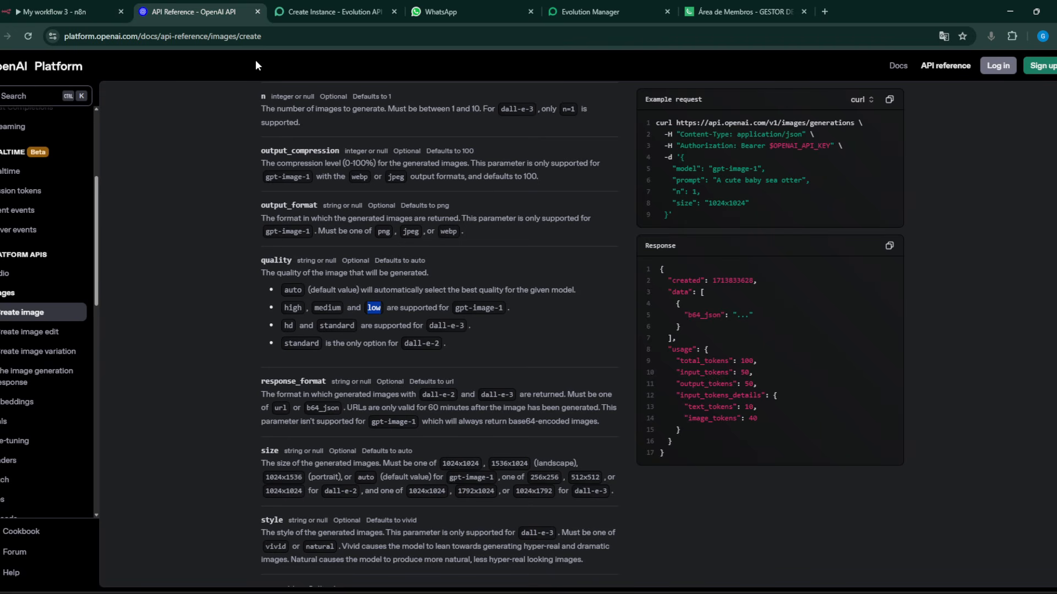
click(304, 290)
drag(291, 257, 263, 262)
click(55, 12)
key(ctrl+v)
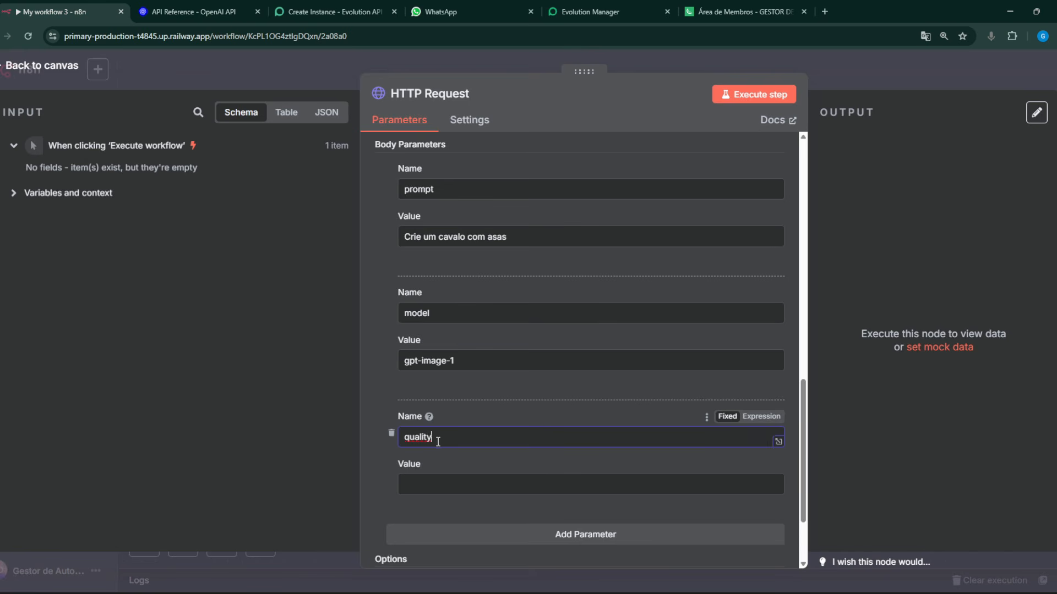
Check the quality options supported for gpt-image-1, set the quality parameter's value to low and add a fourth body parameter
click(192, 12)
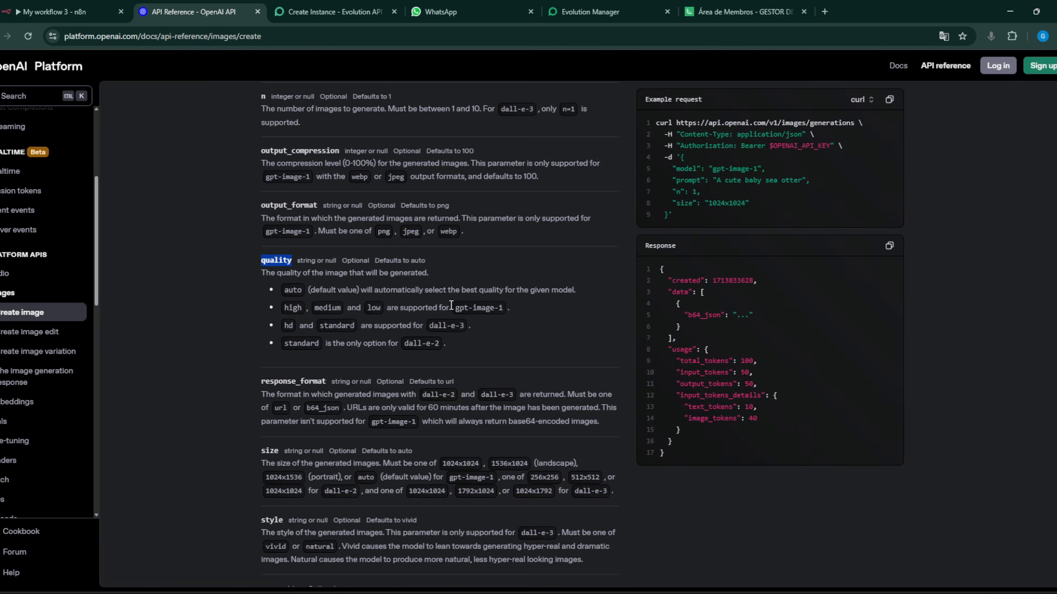
drag(451, 306, 552, 315)
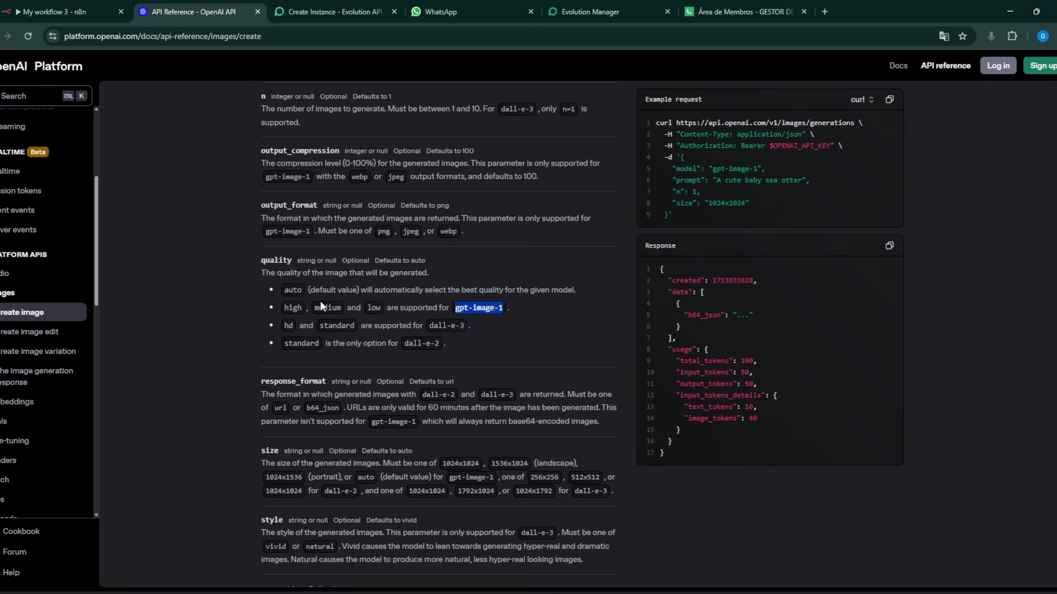
click(290, 306)
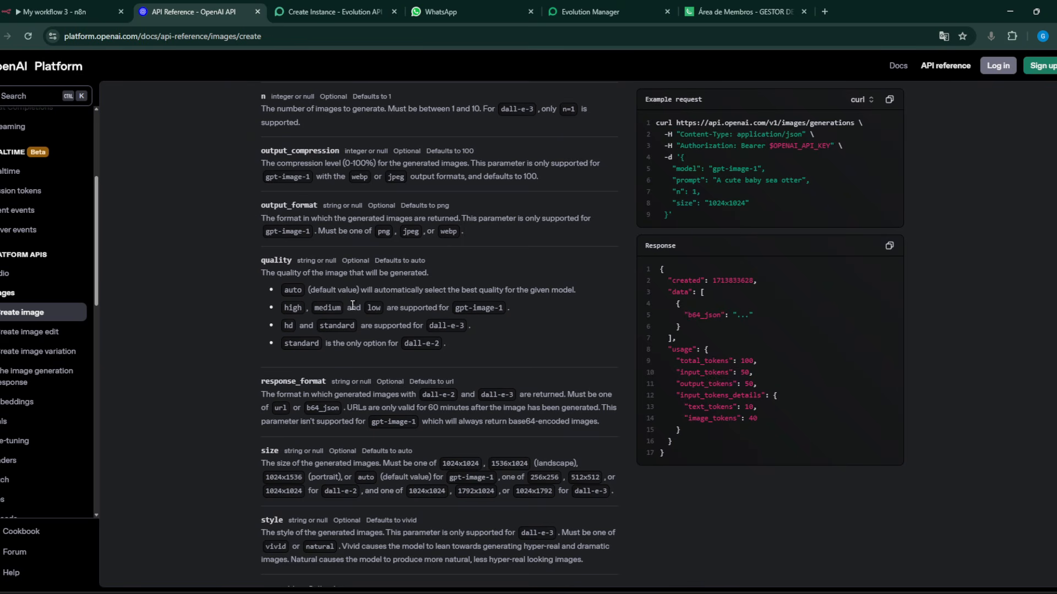
key(ctrl+1)
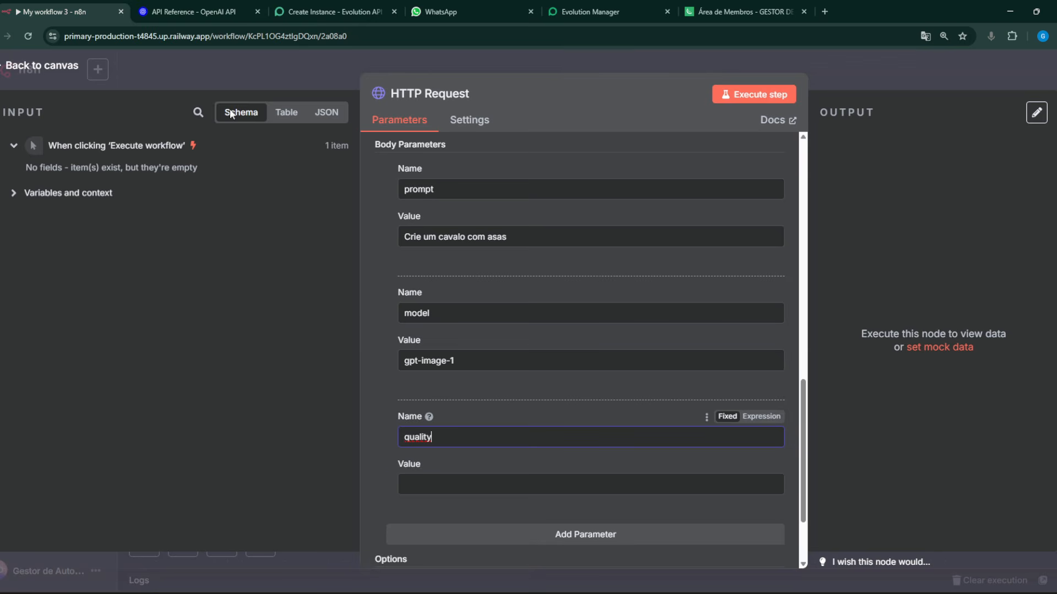
text(low)
scroll(451, 388, down, 2)
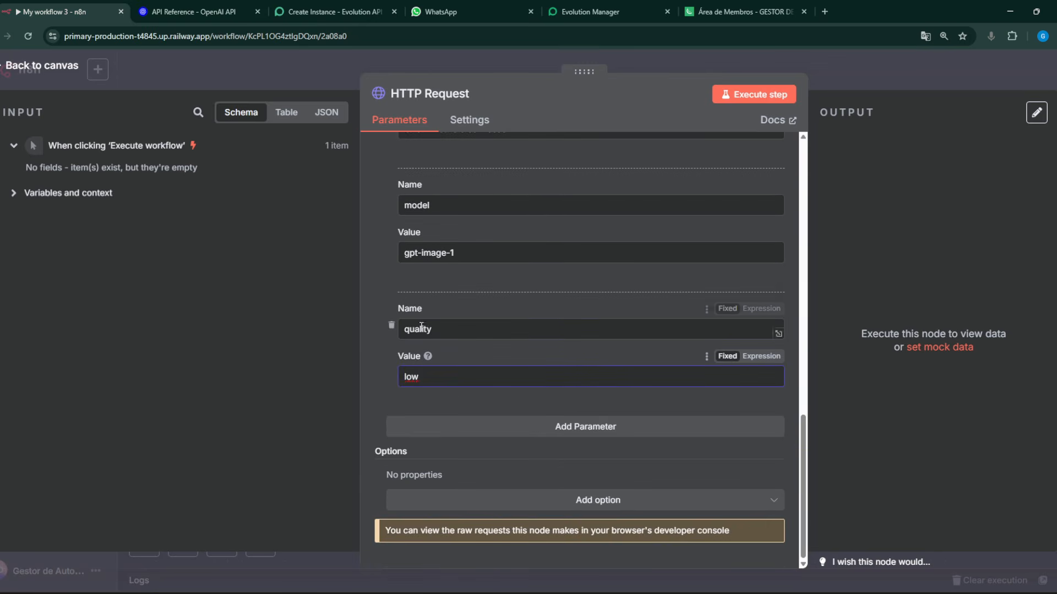
click(537, 426)
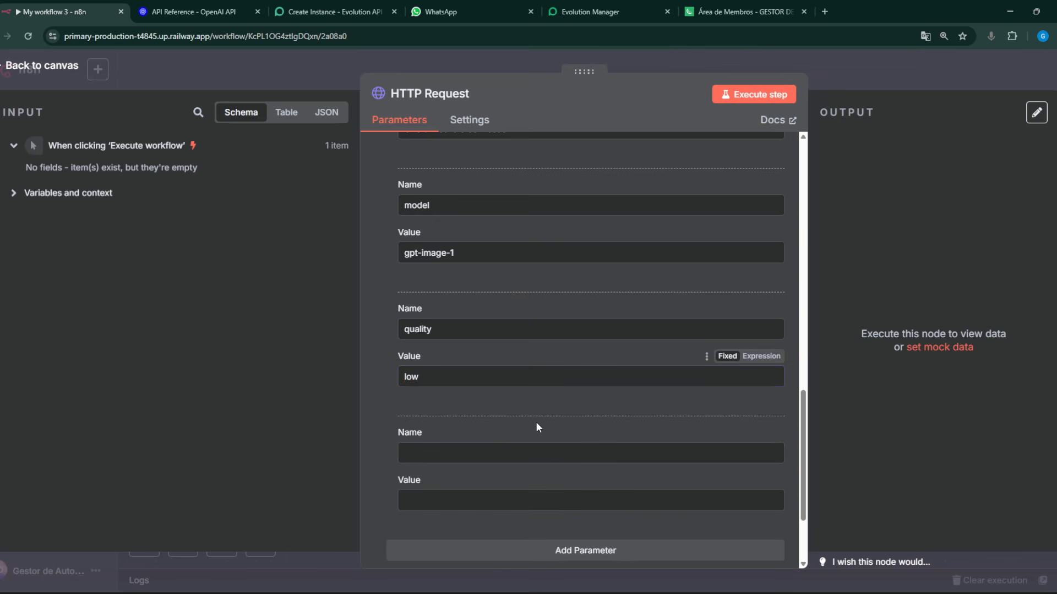
Copy the parameter name size from the OpenAI documentation into the fourth body parameter's name
scroll(503, 417, down, 1)
click(188, 12)
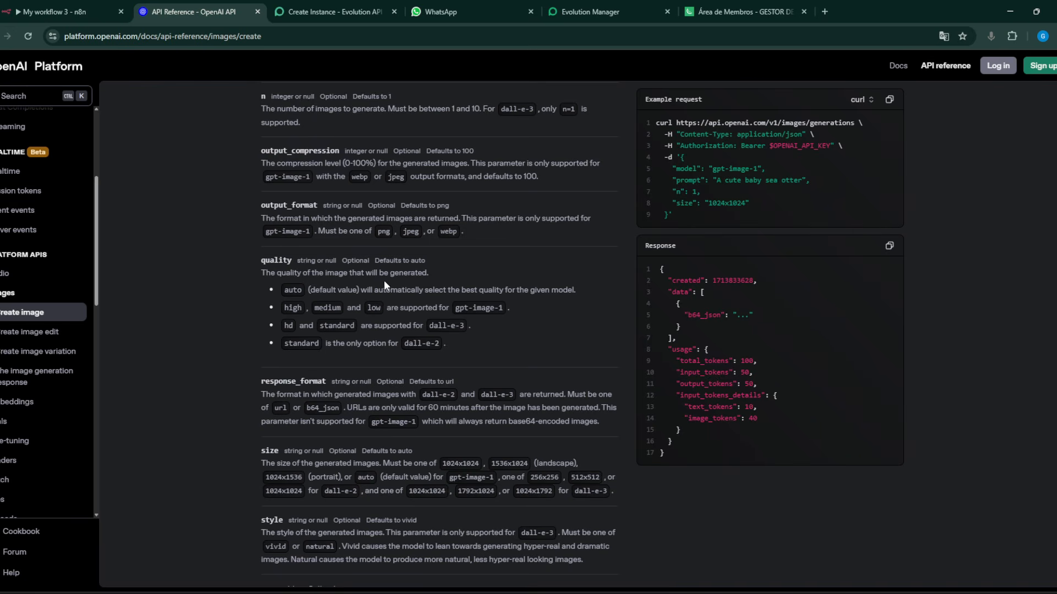
scroll(384, 280, down, 1)
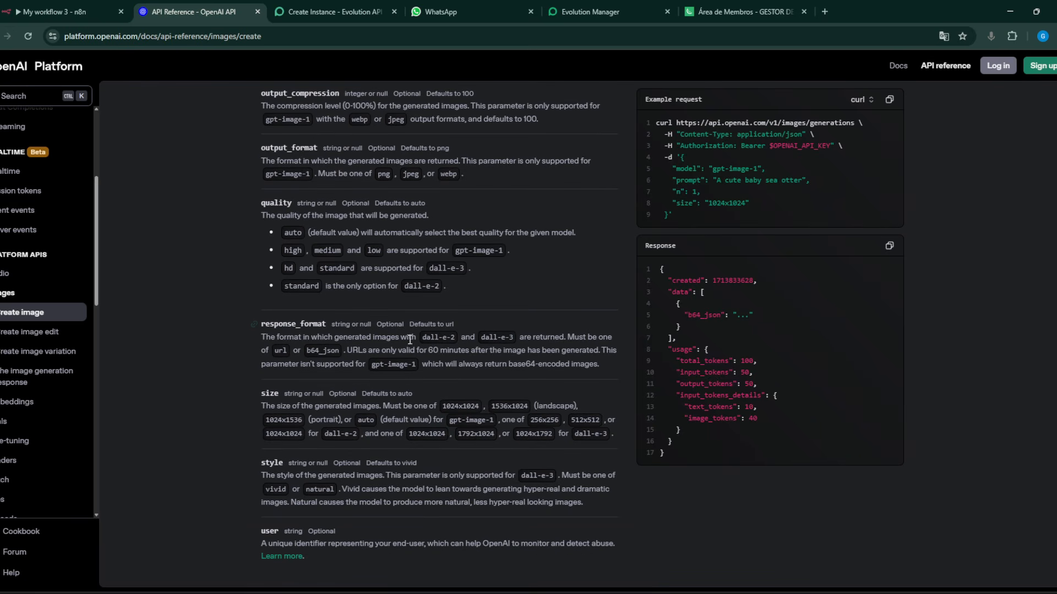
scroll(410, 340, down, 1)
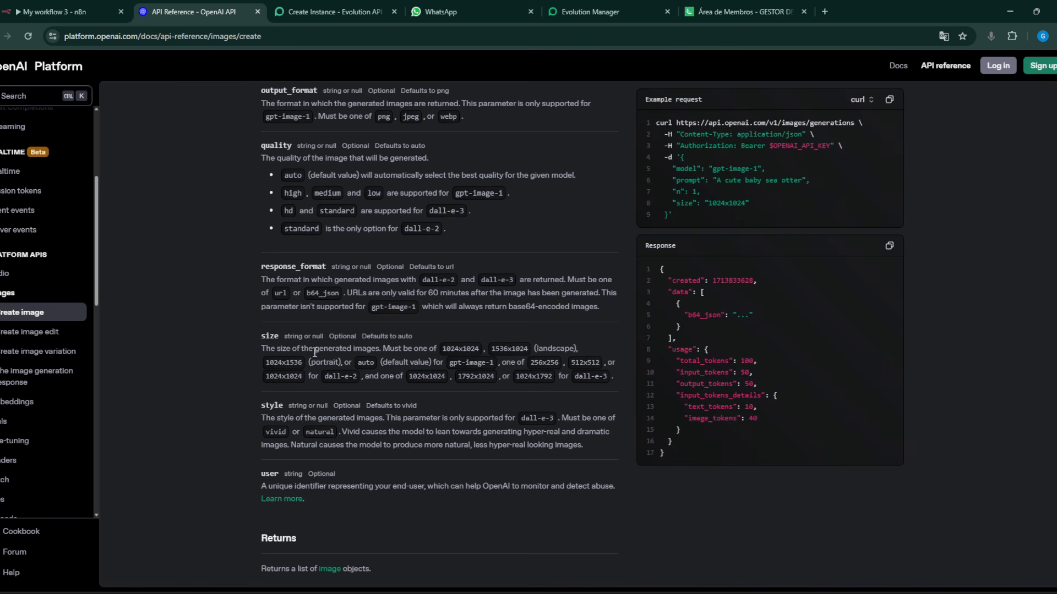
scroll(315, 355, down, 1)
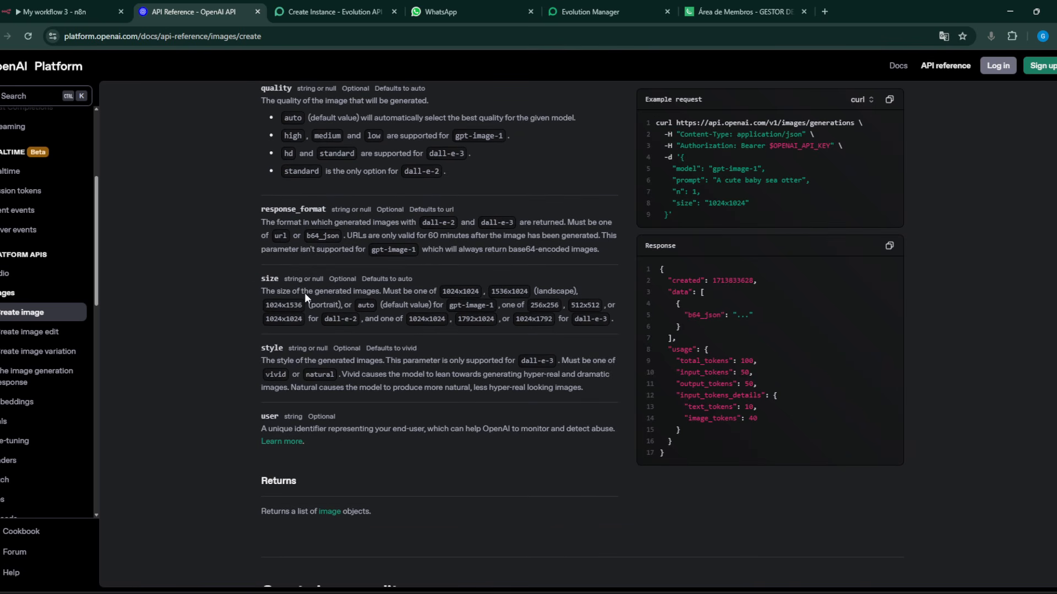
double_click(273, 280)
key(ctrl+c)
key(ctrl+1)
click(450, 394)
key(ctrl+v)
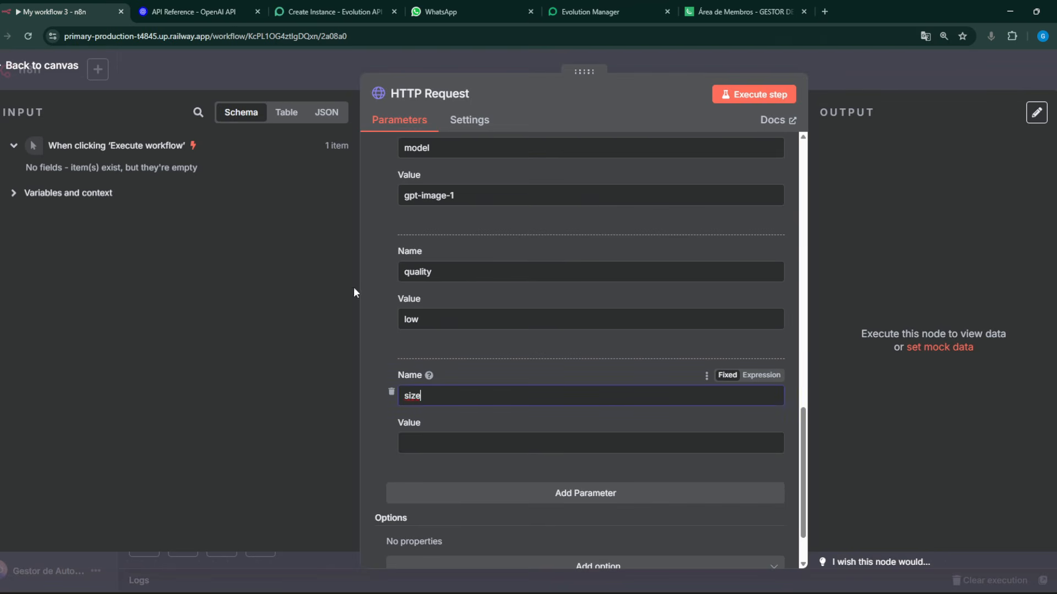
Set the size parameter's value to 1024x1024, copied from its description in the OpenAI documentation
key(ctrl+2)
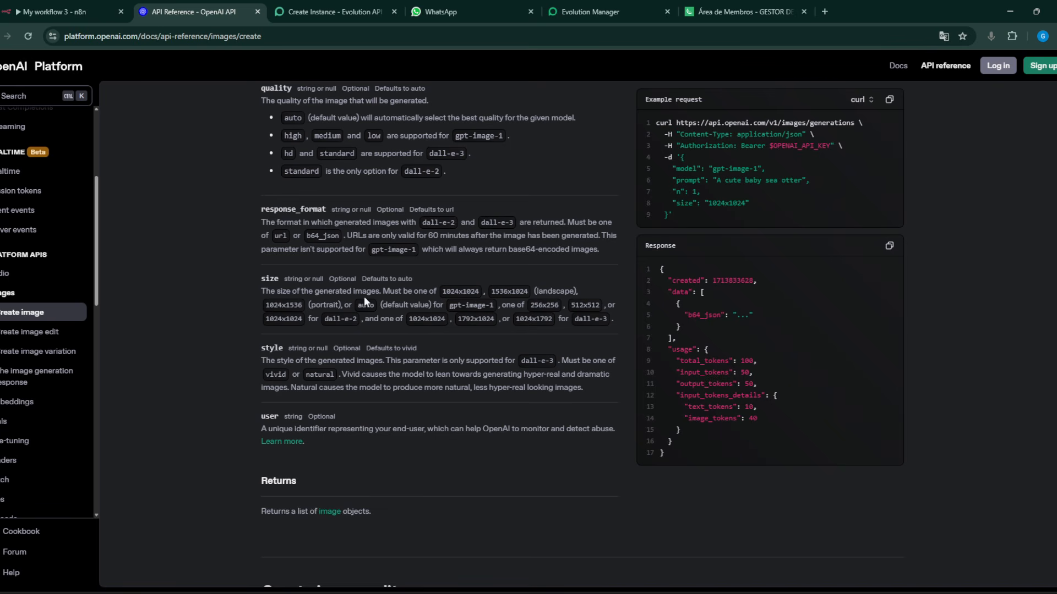
double_click(468, 294)
key(ctrl+c)
key(ctrl+1)
click(427, 443)
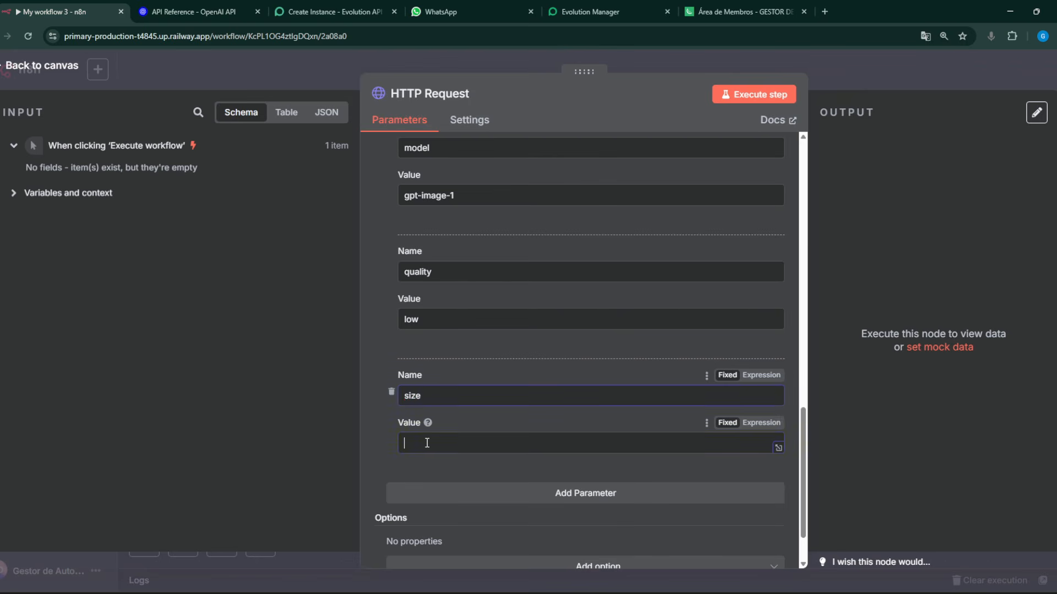
key(ctrl+v)
Review the request settings, execute the HTTP Request node and widen its output area
scroll(461, 374, up, 8)
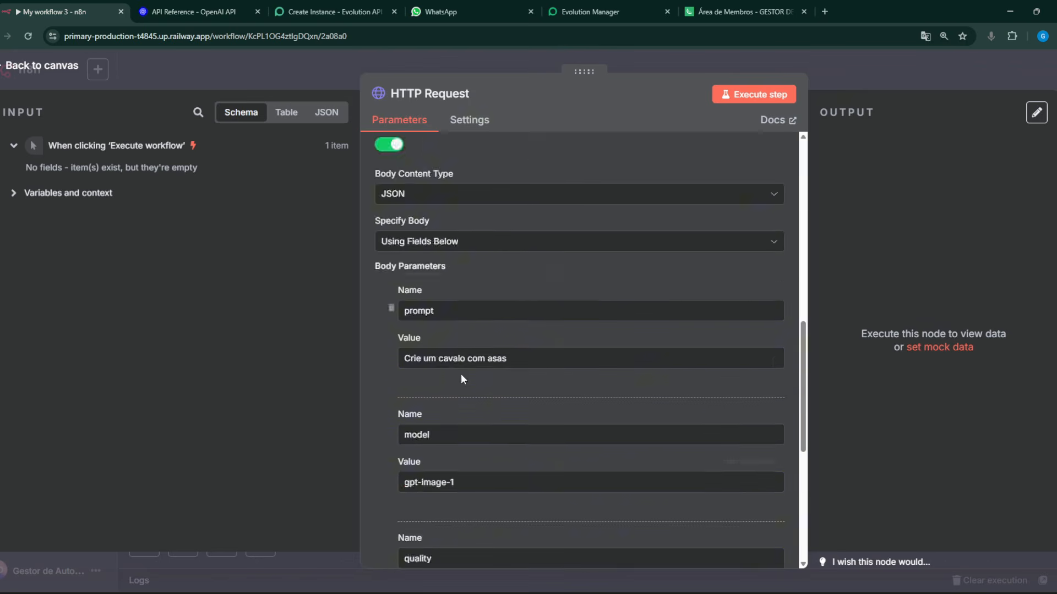
scroll(468, 385, down, 6)
scroll(488, 424, up, 9)
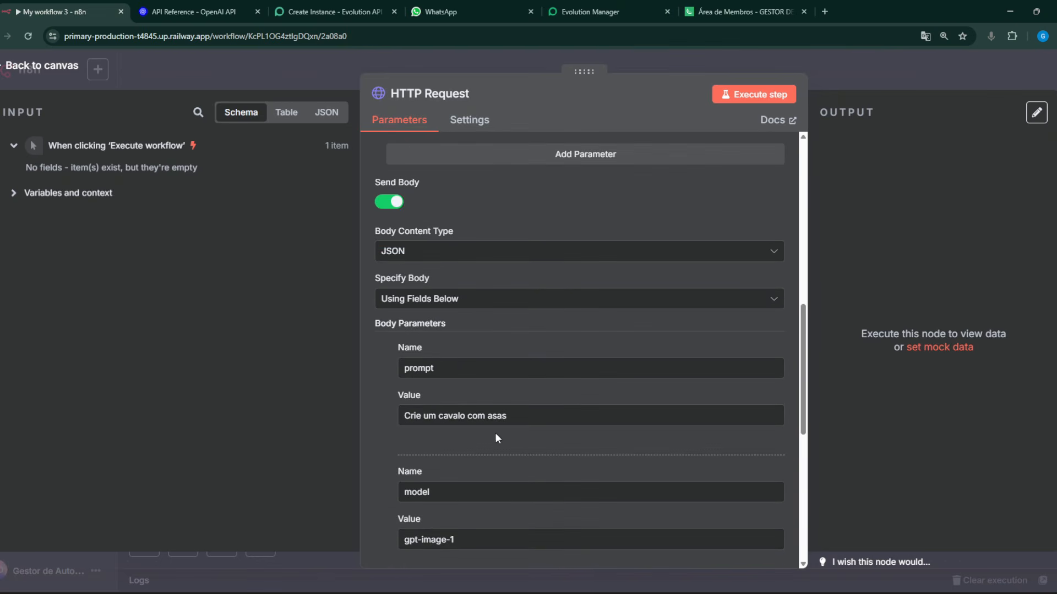
scroll(510, 444, up, 5)
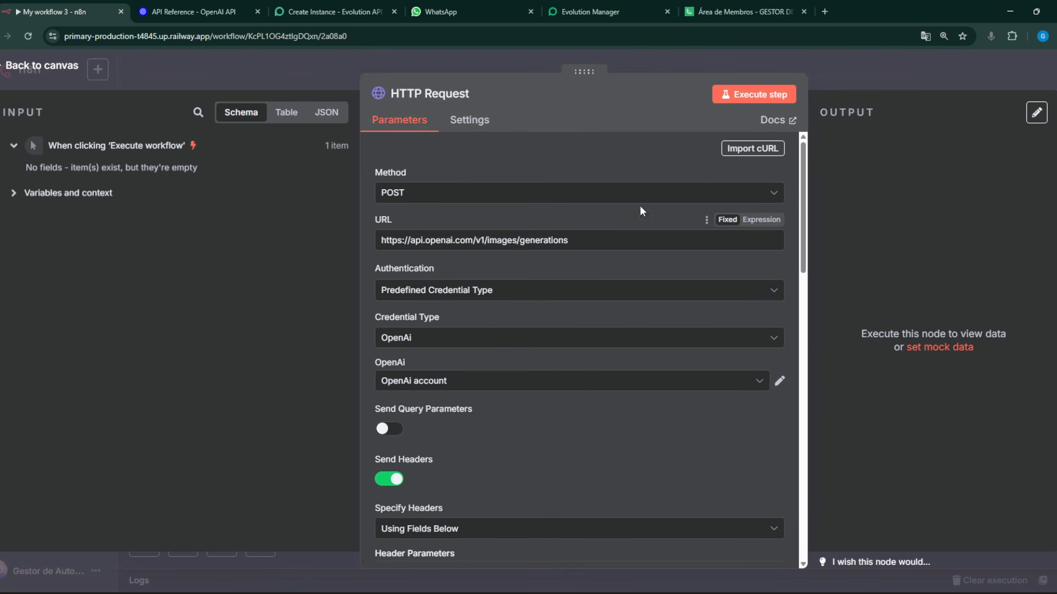
click(754, 91)
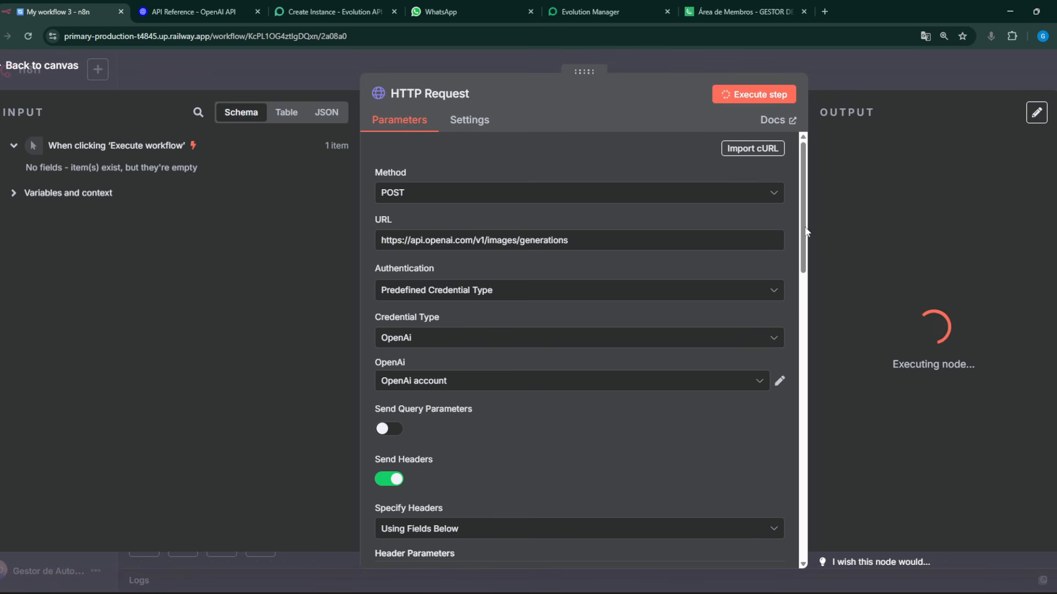
drag(808, 230, 722, 230)
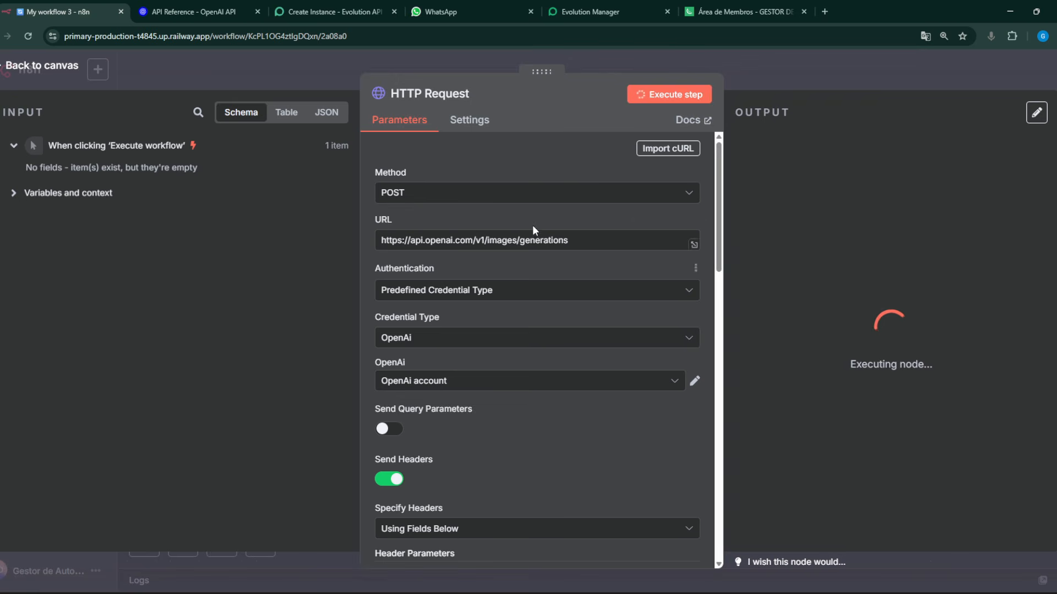
click(192, 9)
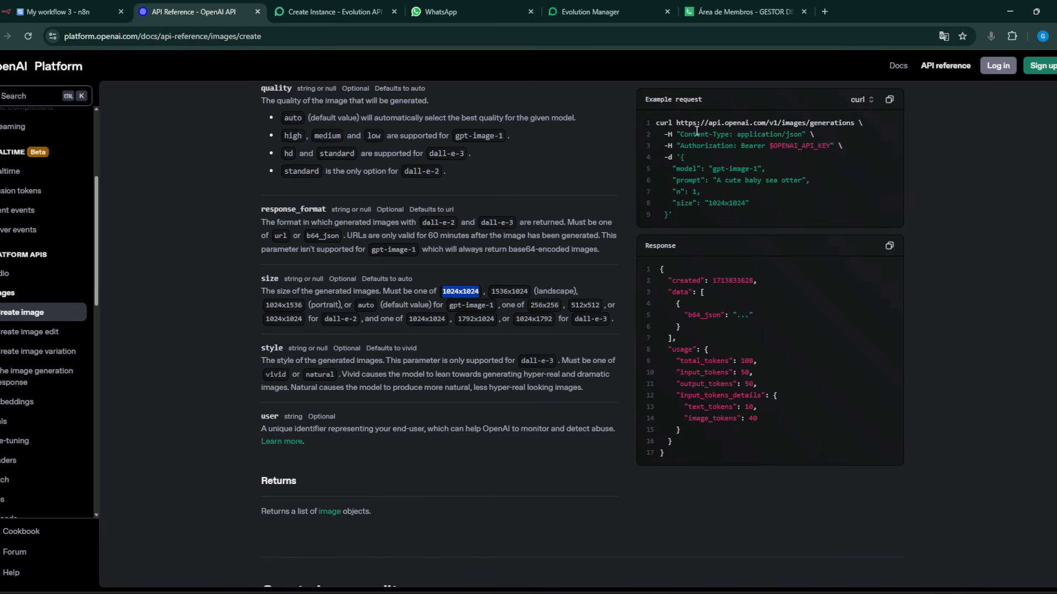
scroll(336, 231, up, 4)
scroll(311, 198, down, 4)
scroll(332, 131, up, 8)
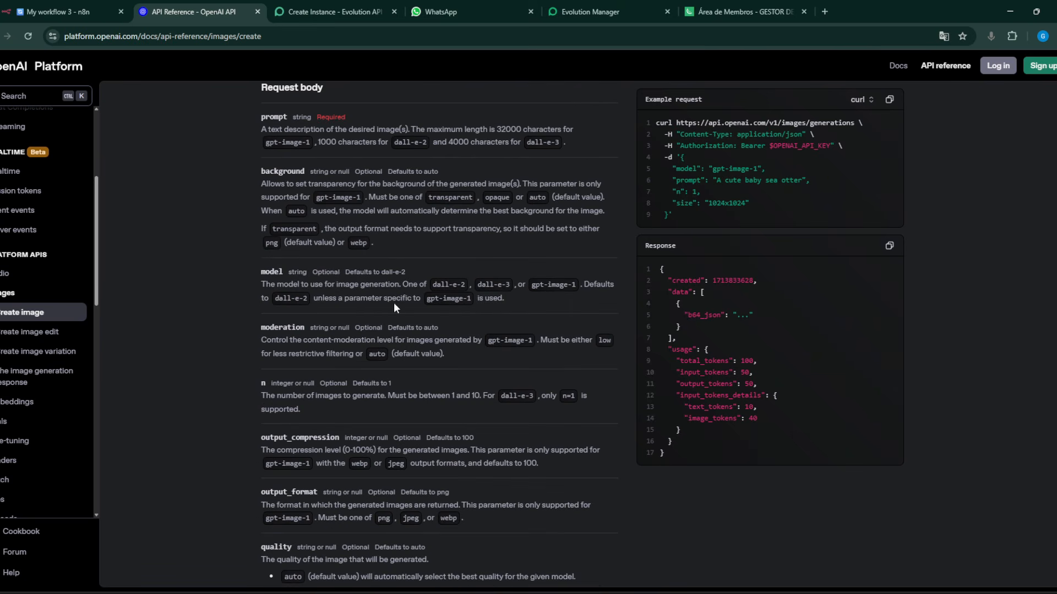
click(86, 6)
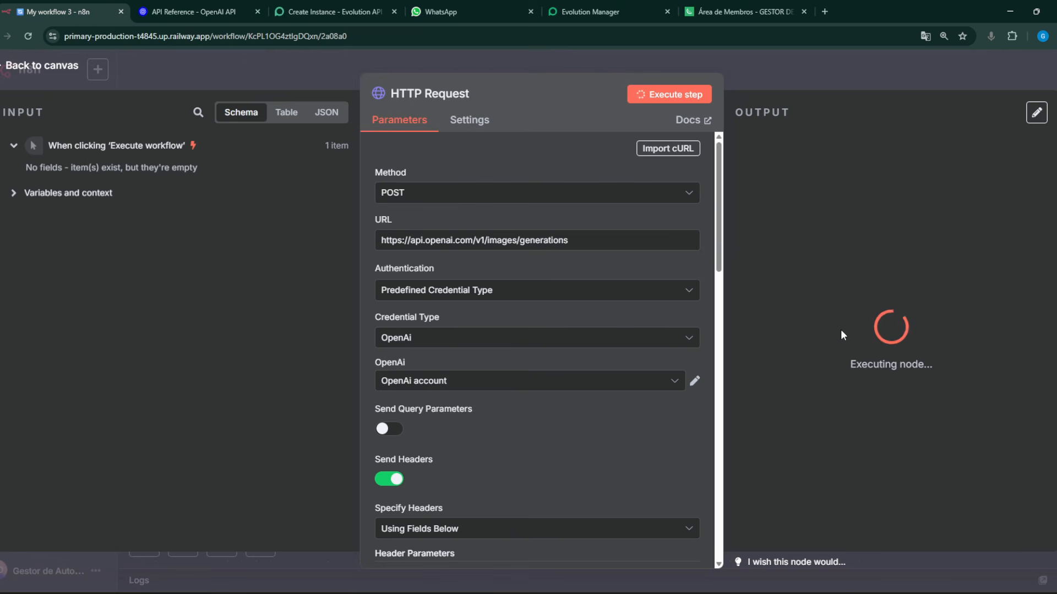
Show the HTTP Request node's output data as JSON despite its large size
scroll(582, 352, down, 4)
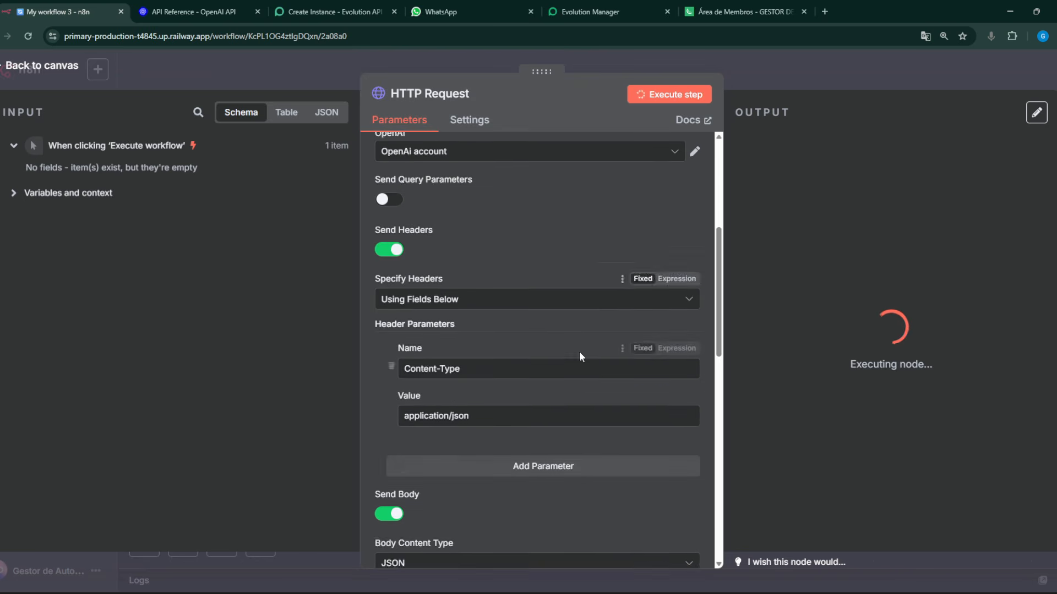
scroll(579, 352, down, 7)
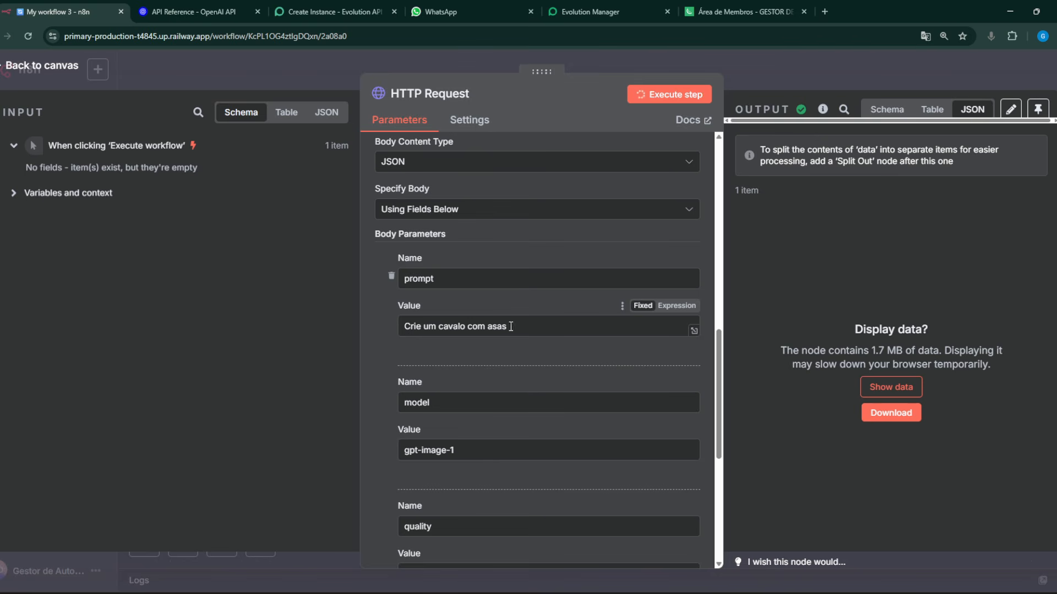
click(870, 389)
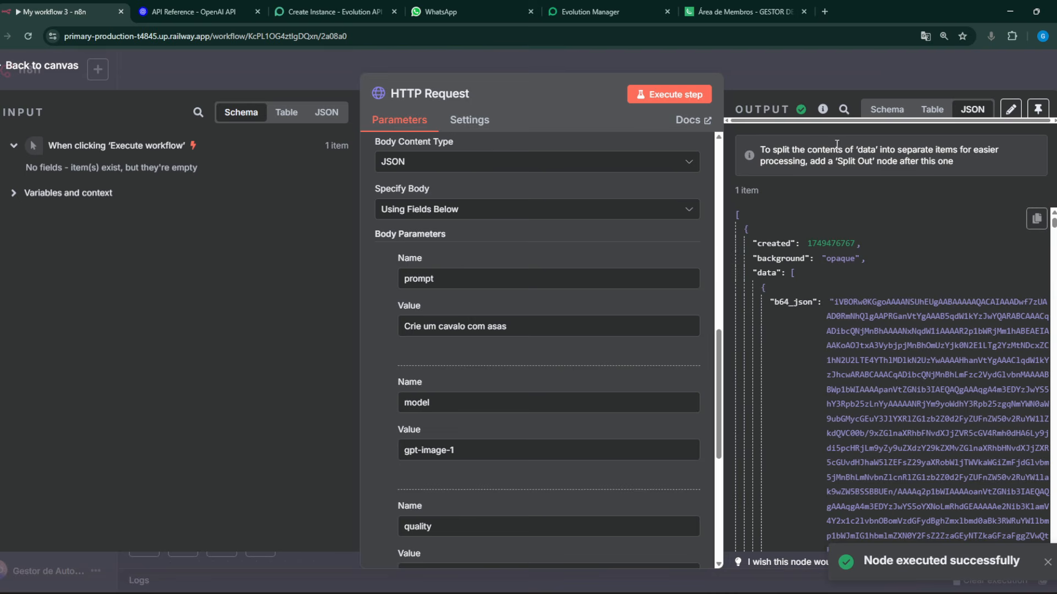
Examine the base64 image string in the HTTP Request node's JSON output and execute the node again
scroll(806, 266, down, 15)
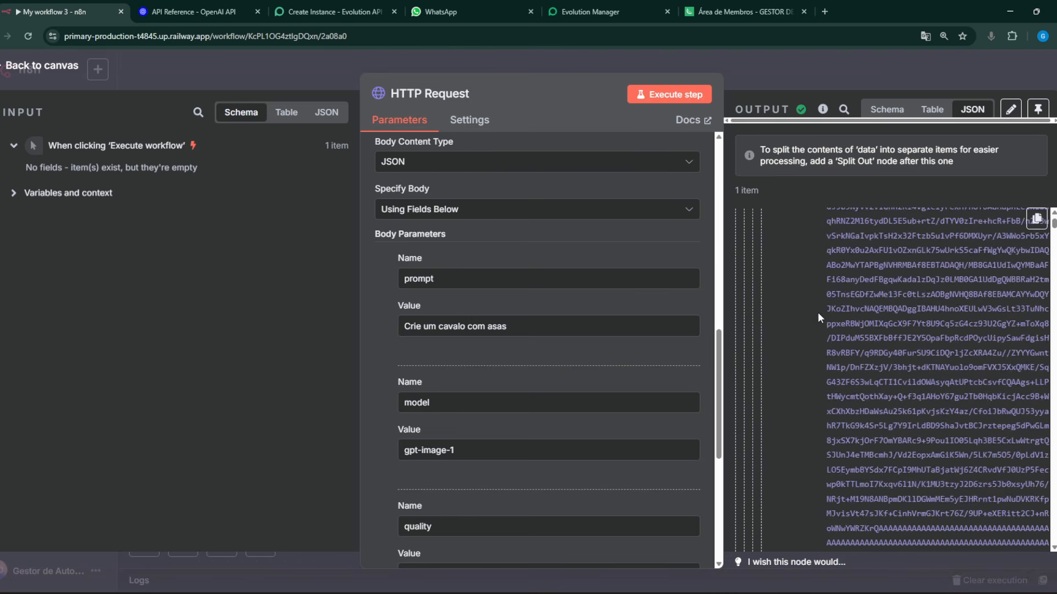
scroll(826, 330, down, 10)
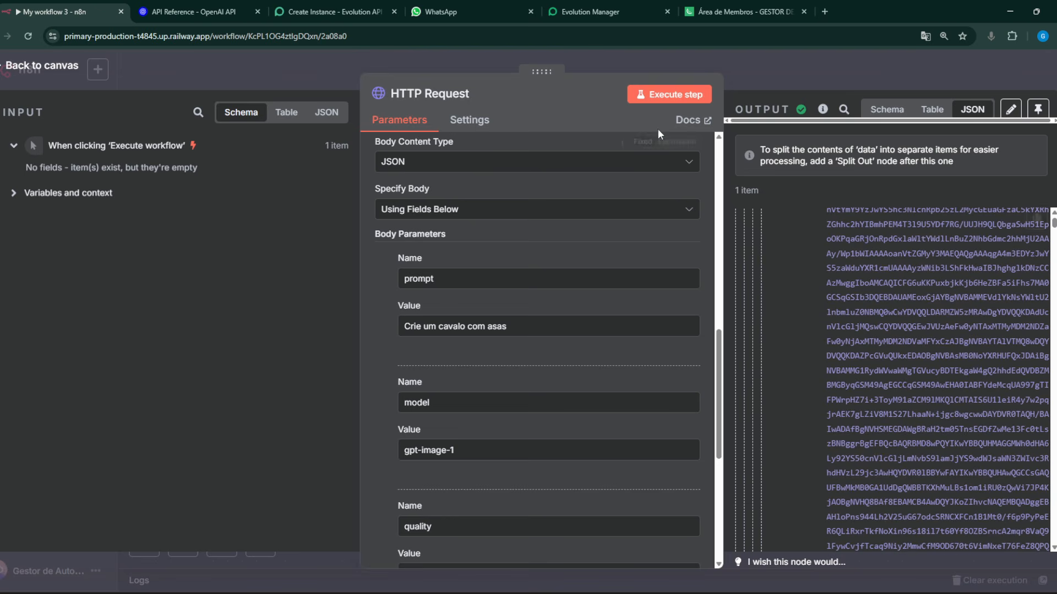
click(662, 97)
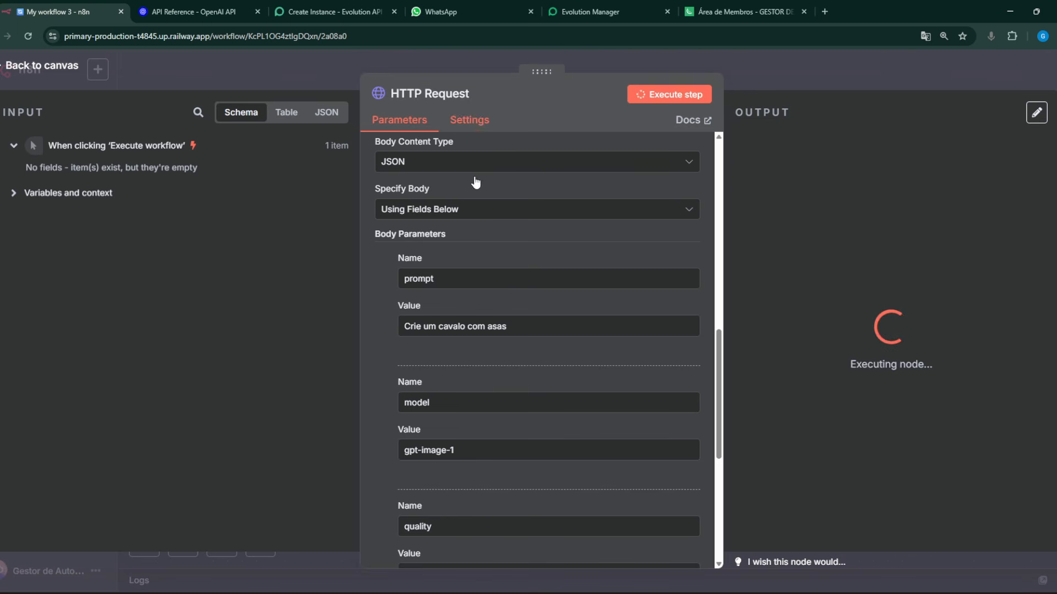
Switch to the Kiwify members area and look through the GESTOR DE AUTOMAÇÕES IA course modules
click(737, 12)
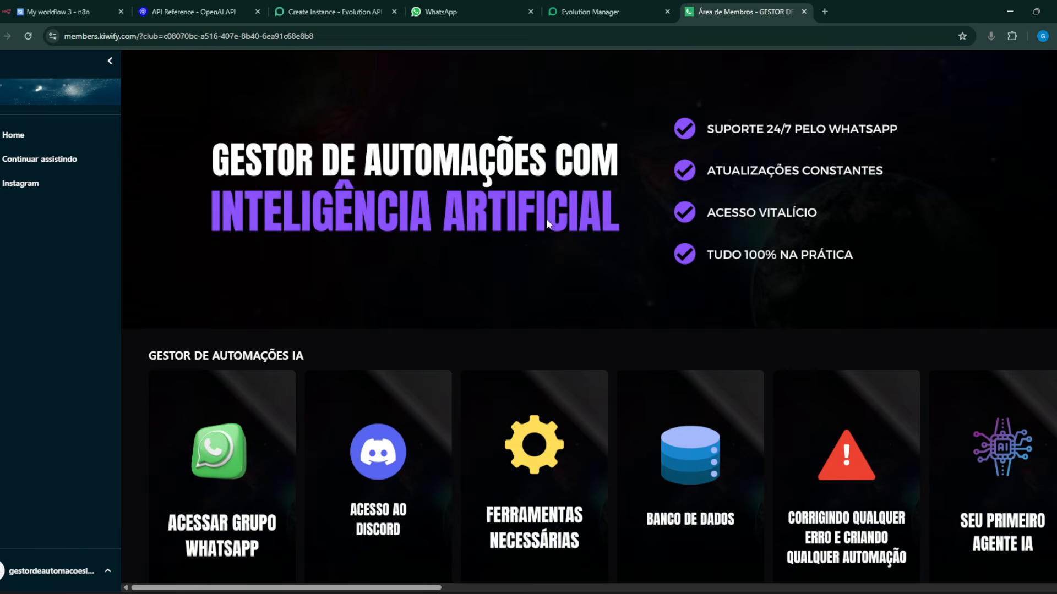
scroll(546, 219, down, 3)
scroll(644, 288, right, 6)
scroll(403, 293, right, 6)
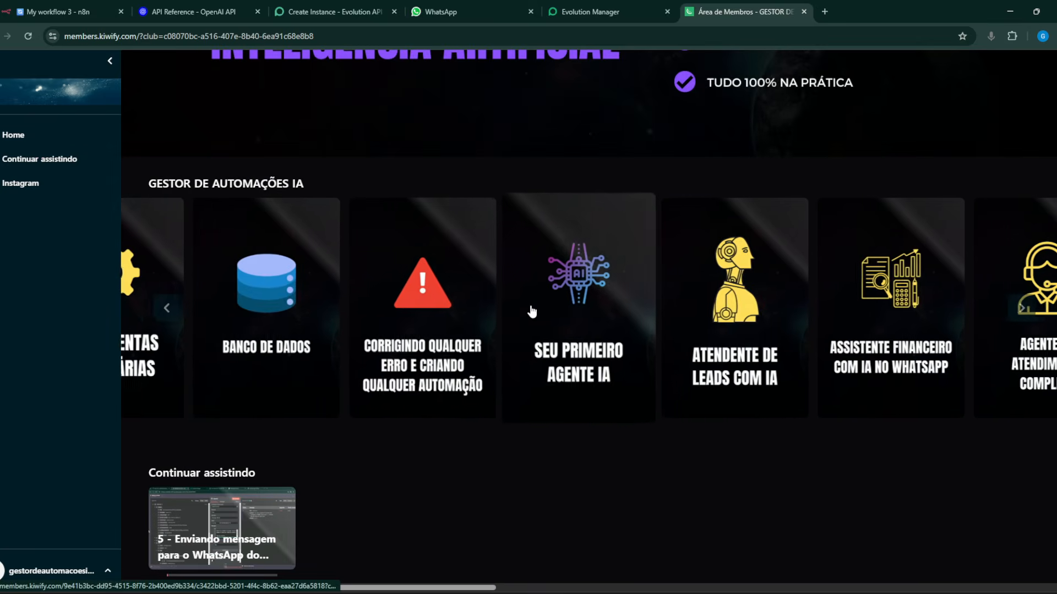
scroll(581, 306, right, 6)
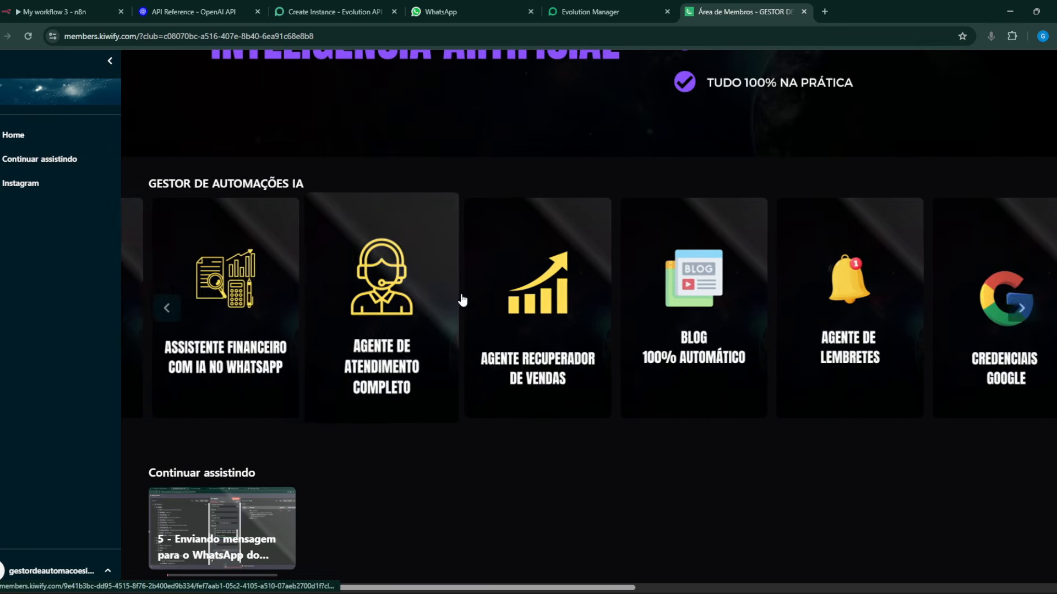
Return to the n8n workflow, download the HTTP Request node's output data and review the body parameters
click(61, 11)
click(898, 418)
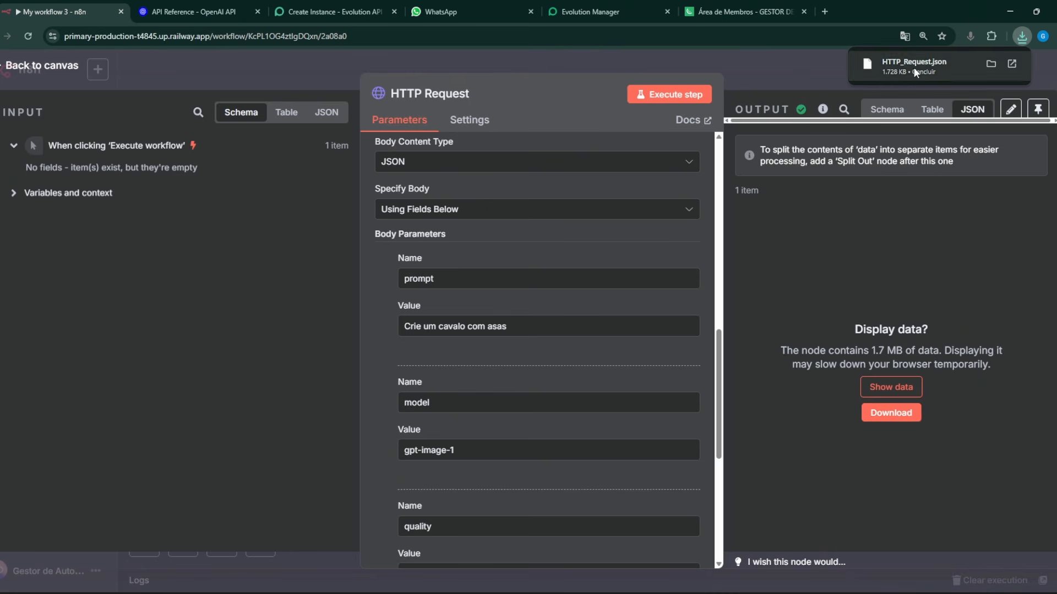
scroll(493, 336, down, 3)
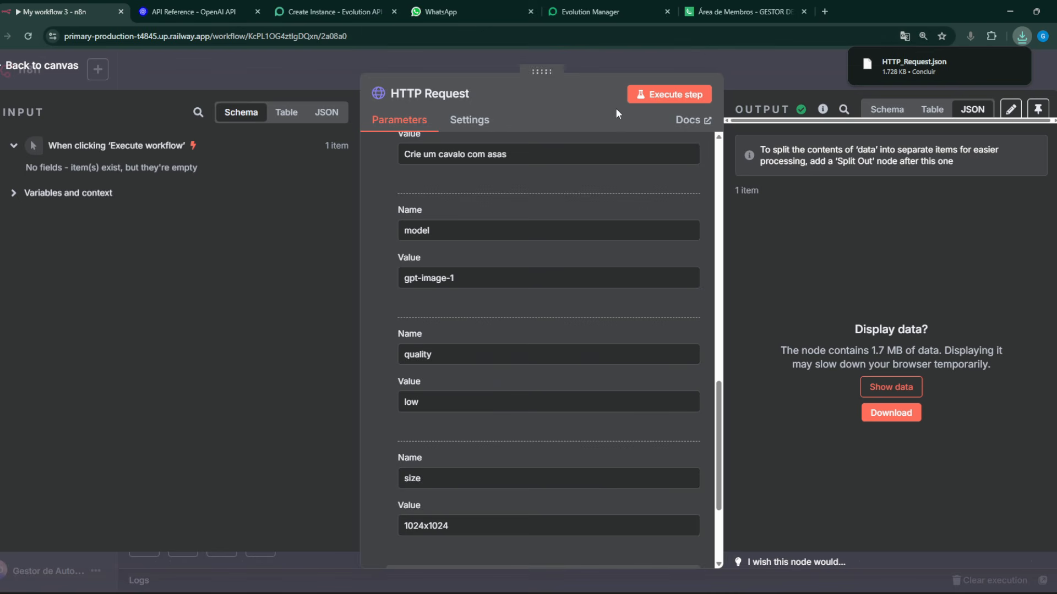
Revisit the Kiwify members area and examine the AI agent and automation modules once more
click(763, 8)
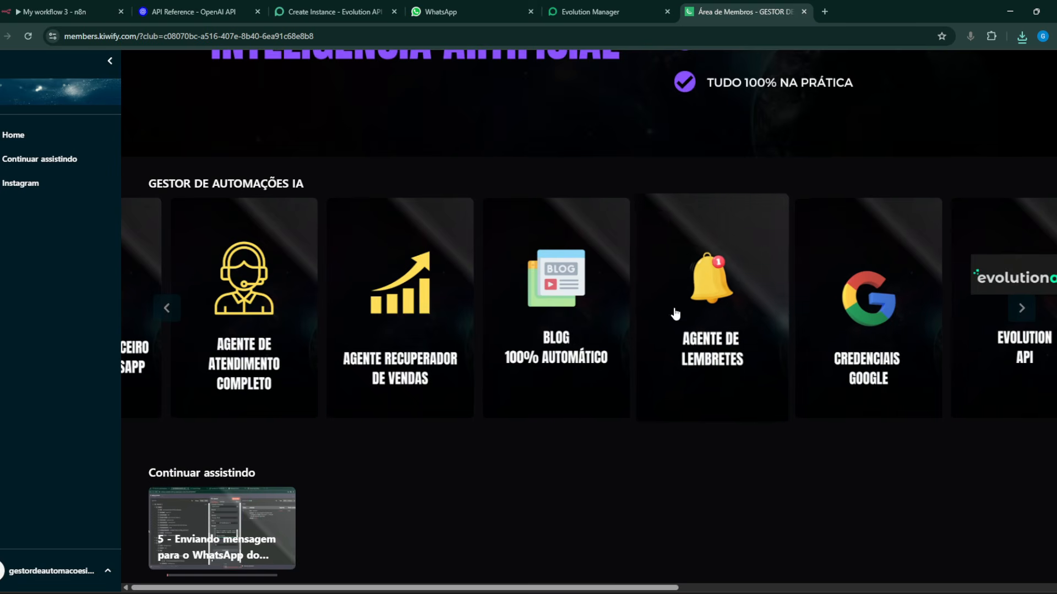
drag(674, 314, 709, 327)
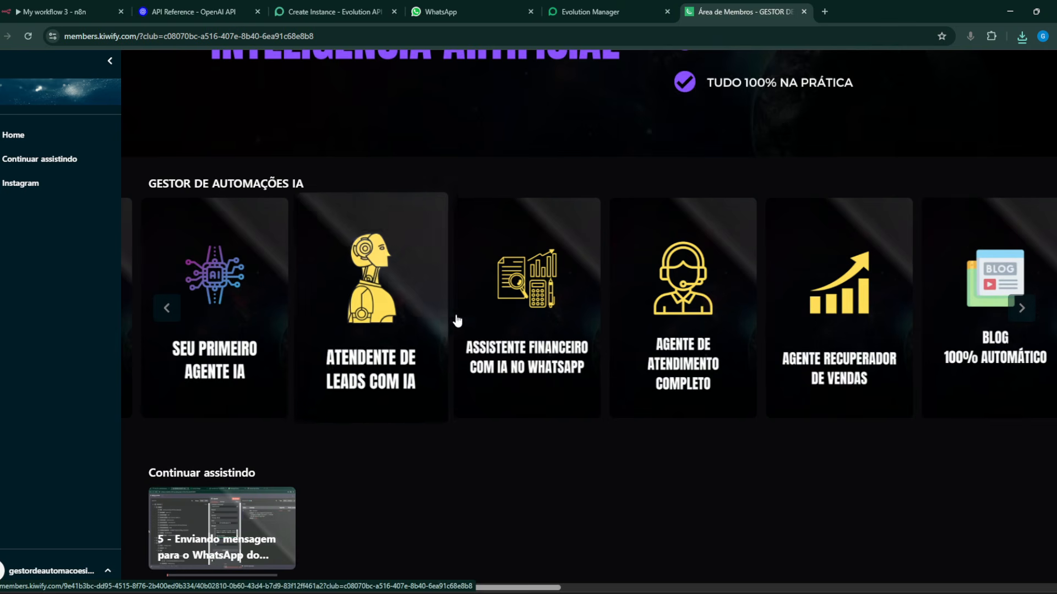
scroll(493, 321, right, 3)
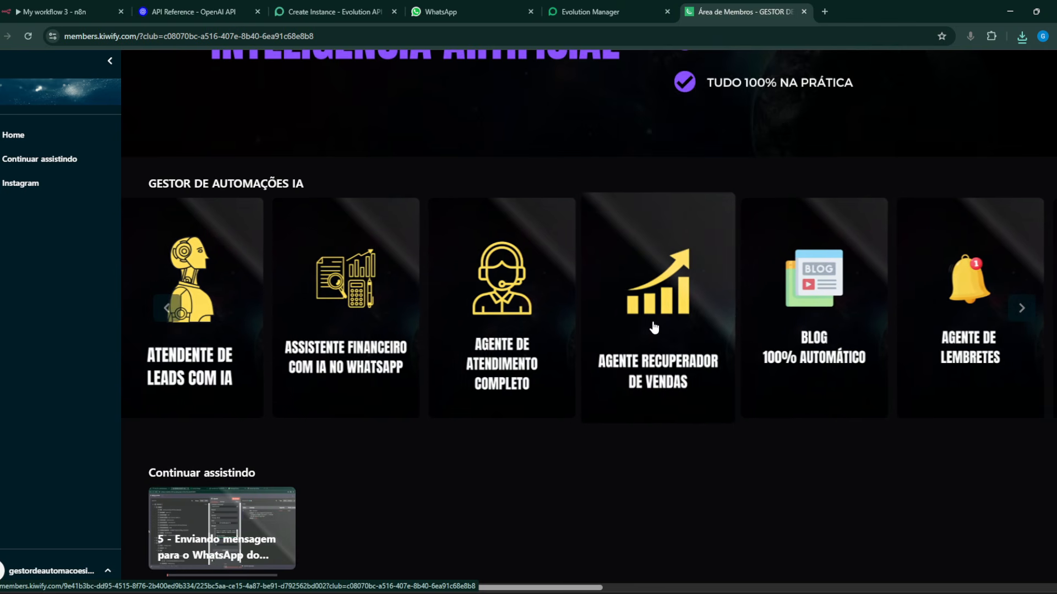
scroll(691, 308, right, 4)
scroll(691, 309, right, 6)
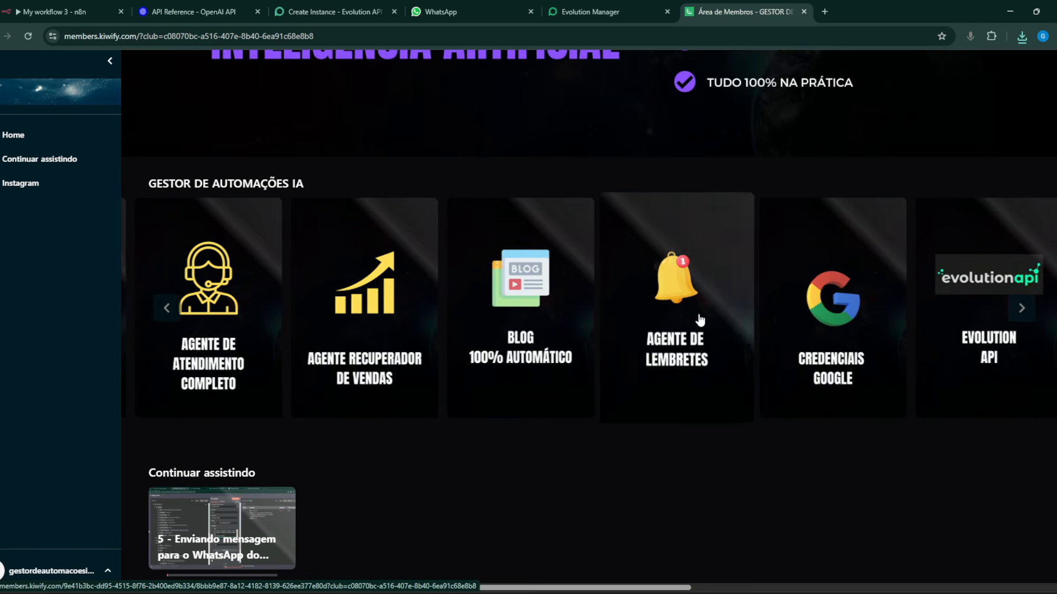
scroll(436, 326, left, 15)
scroll(828, 352, up, 3)
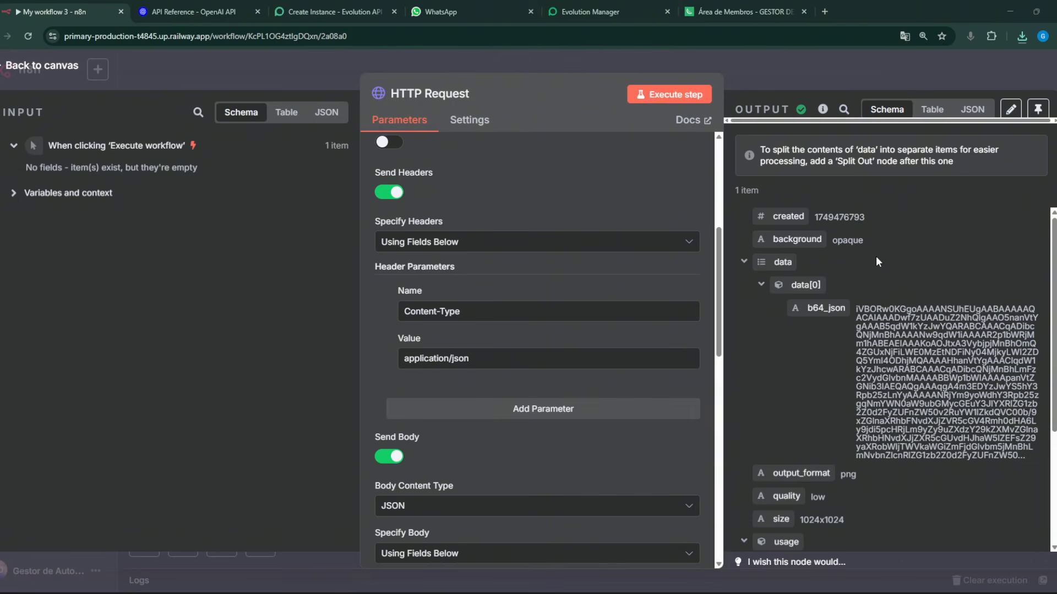
Review the output fields in n8n and add a fifth body parameter named output_format, copied from the OpenAI documentation
scroll(876, 261, down, 2)
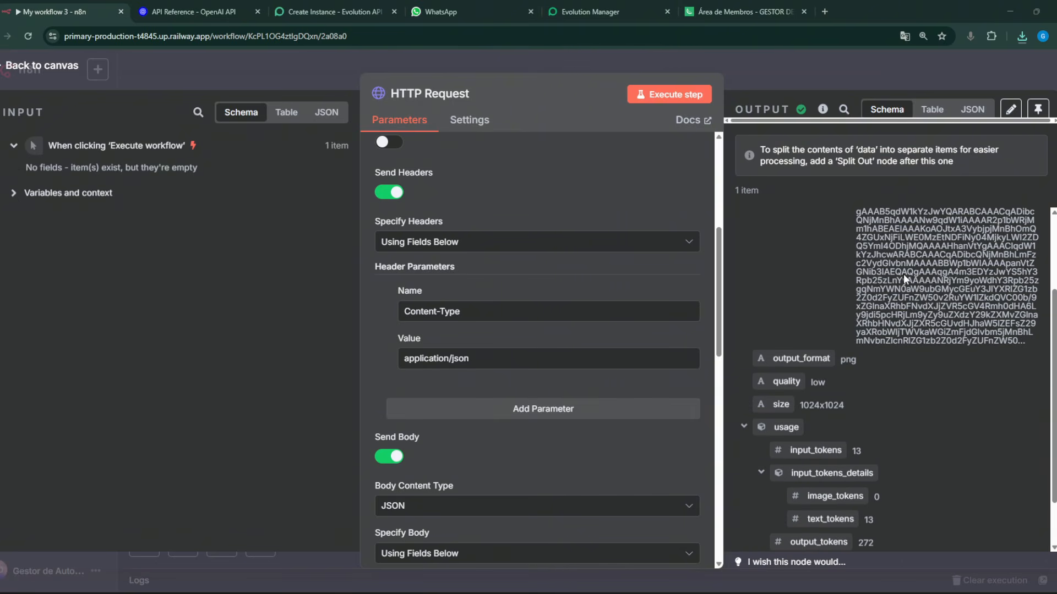
click(171, 7)
scroll(294, 334, down, 1)
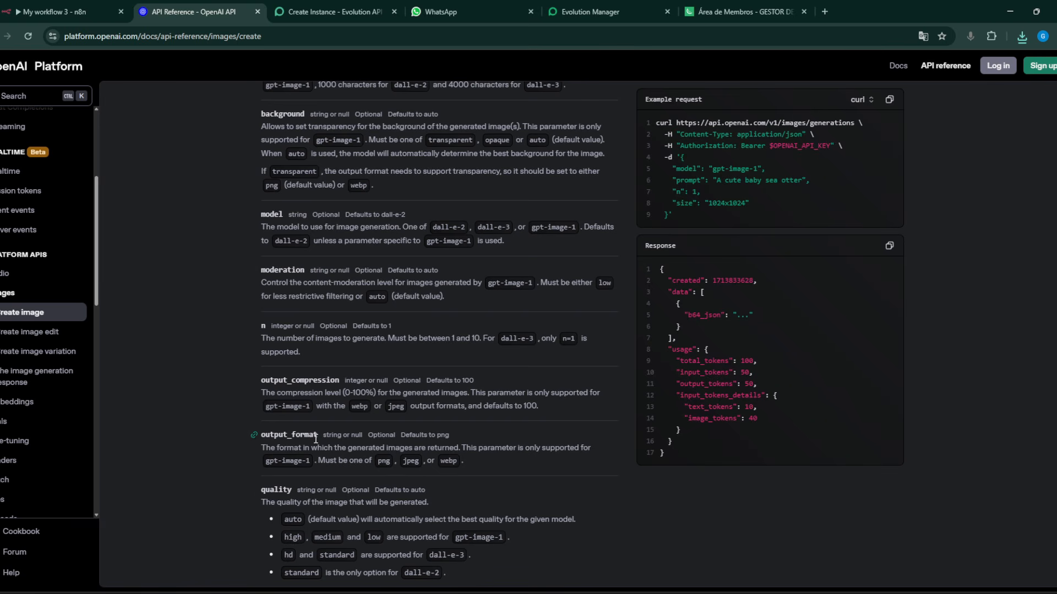
drag(317, 438, 260, 439)
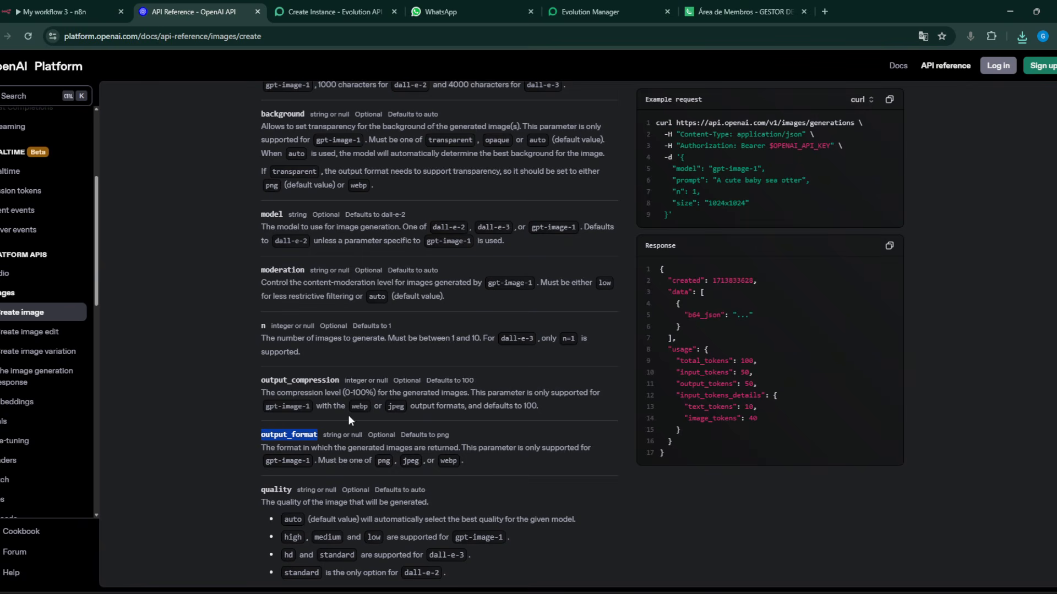
key(ctrl+shift+Tab)
scroll(406, 397, down, 10)
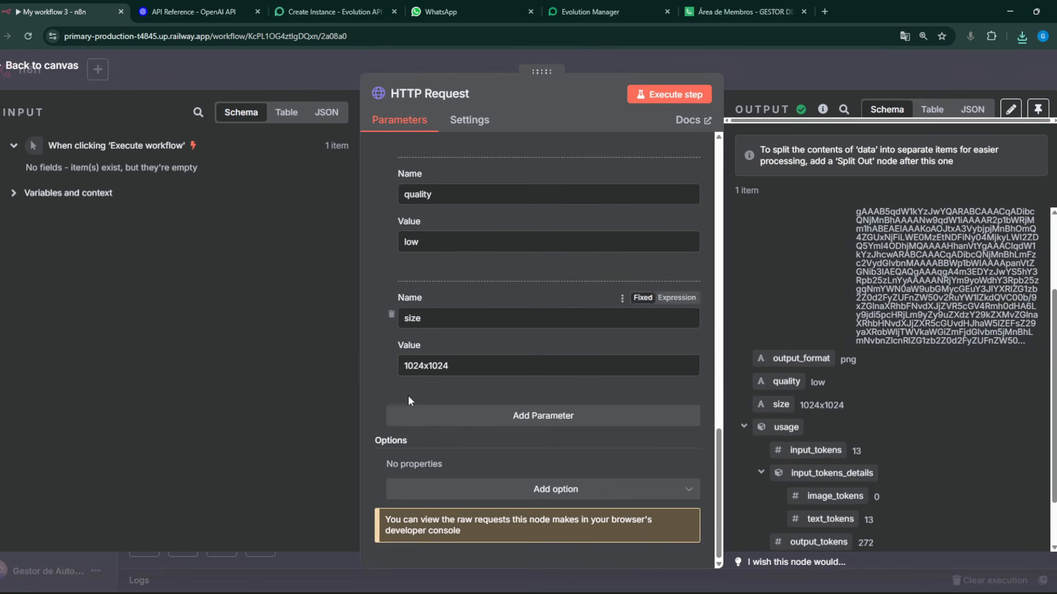
click(501, 417)
scroll(463, 380, down, 2)
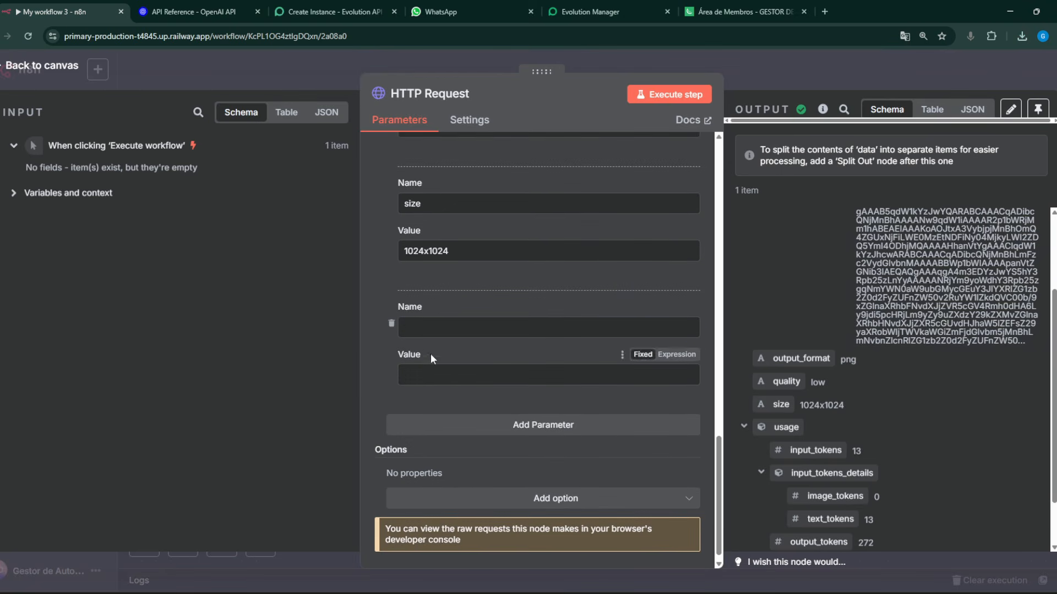
click(424, 325)
Set the output_format parameter's value to png, copied from the OpenAI documentation, and execute the HTTP Request node
click(190, 12)
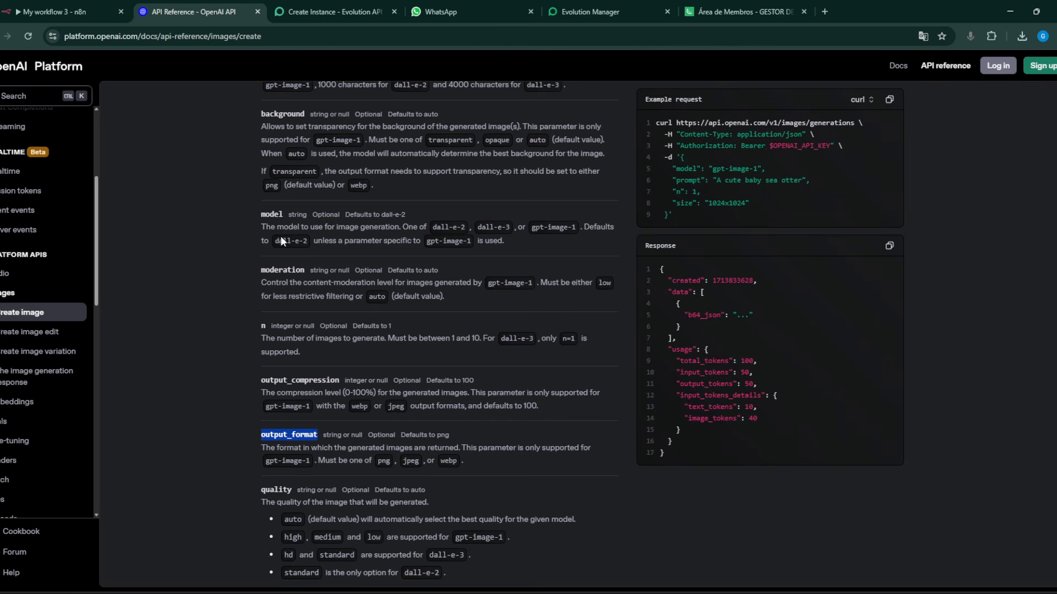
double_click(383, 461)
key(ctrl+c)
click(60, 12)
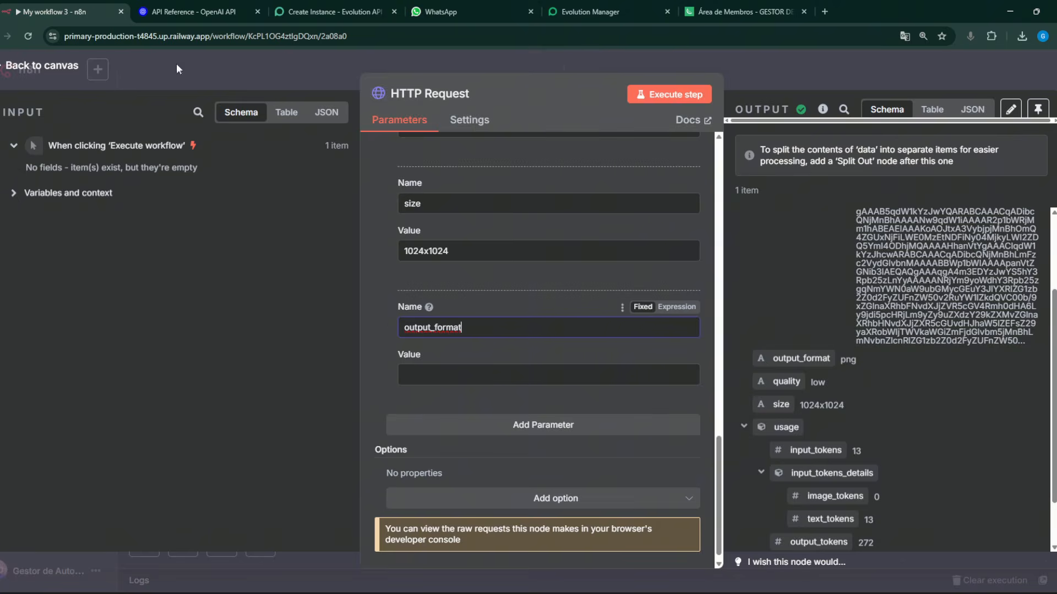
click(435, 374)
key(ctrl+v)
click(704, 96)
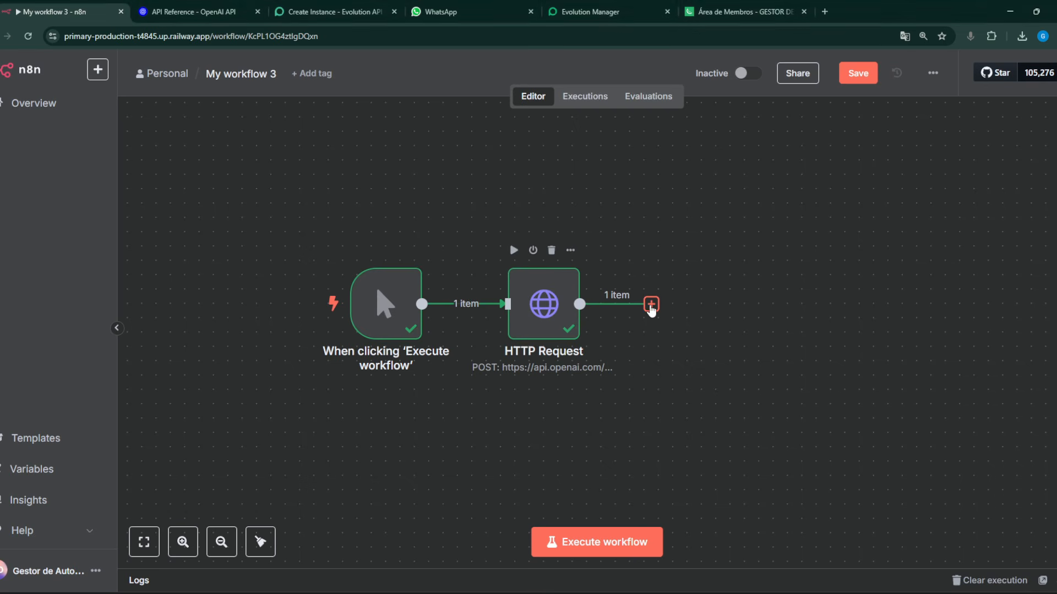
Search for a node to follow the HTTP Request node and open the Evolution API node's details
click(651, 304)
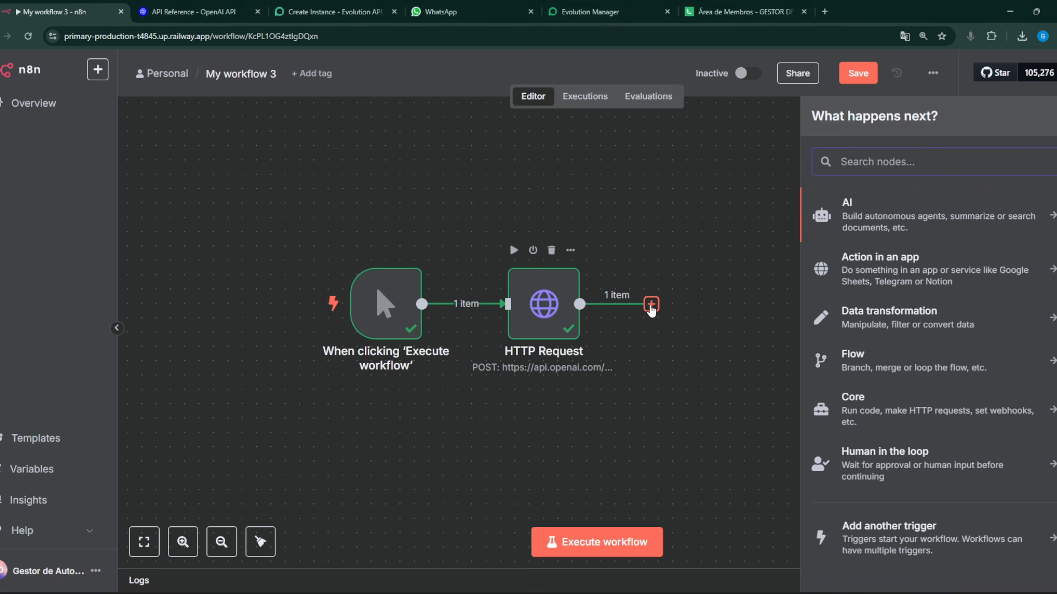
text(evo)
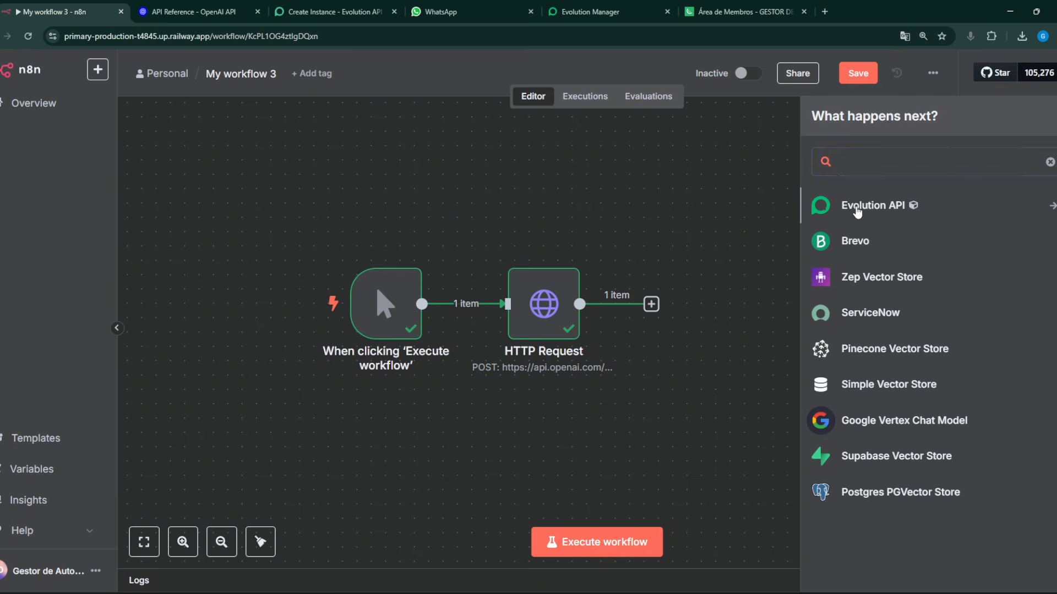
click(857, 210)
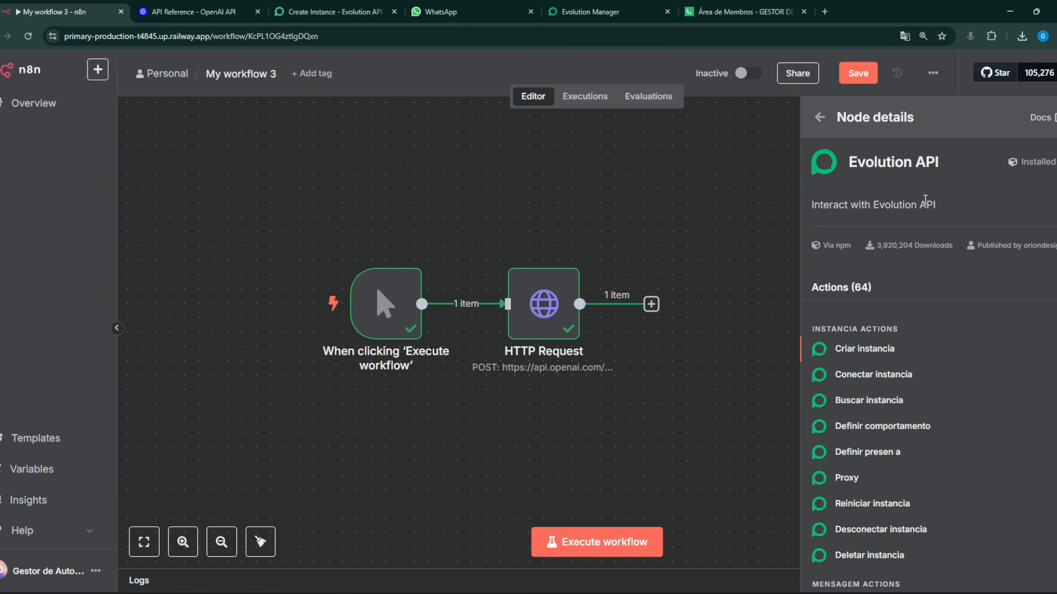
Open the Send Media reference in the Evolution API documentation and examine its parameters
click(330, 11)
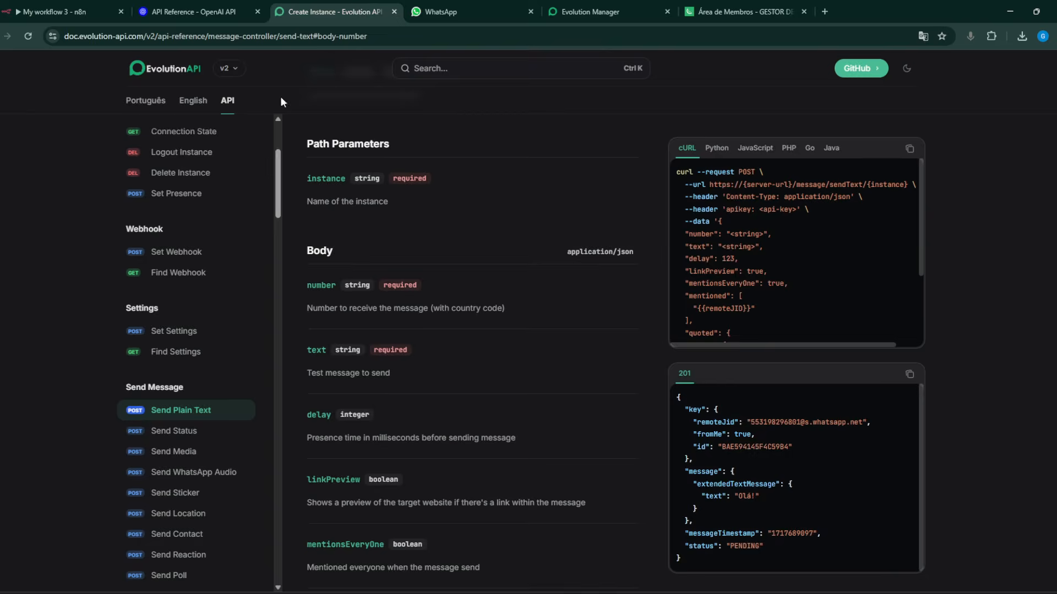
scroll(186, 273, down, 3)
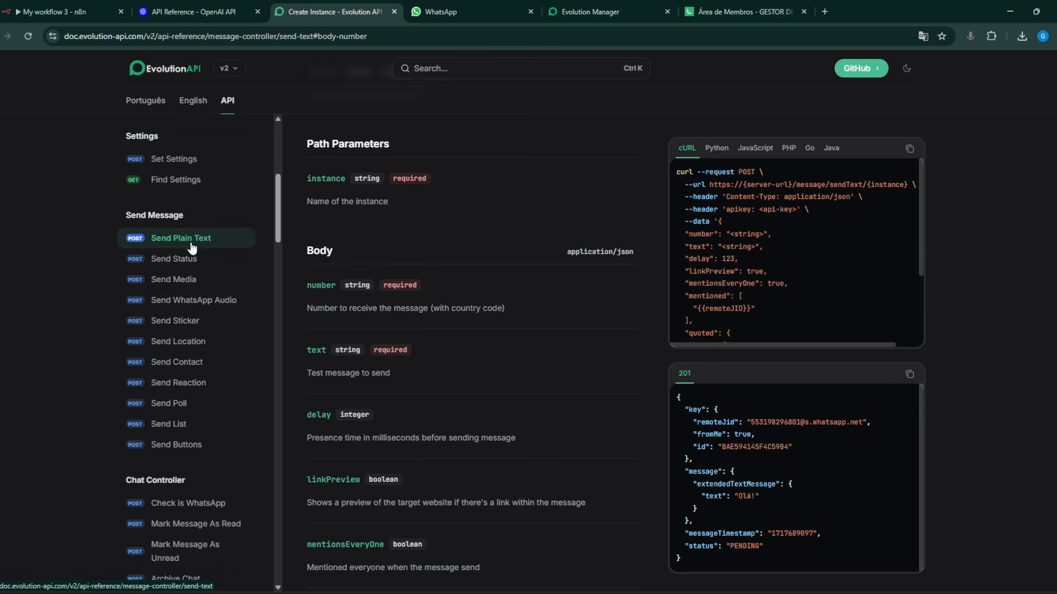
click(189, 281)
scroll(430, 259, down, 1)
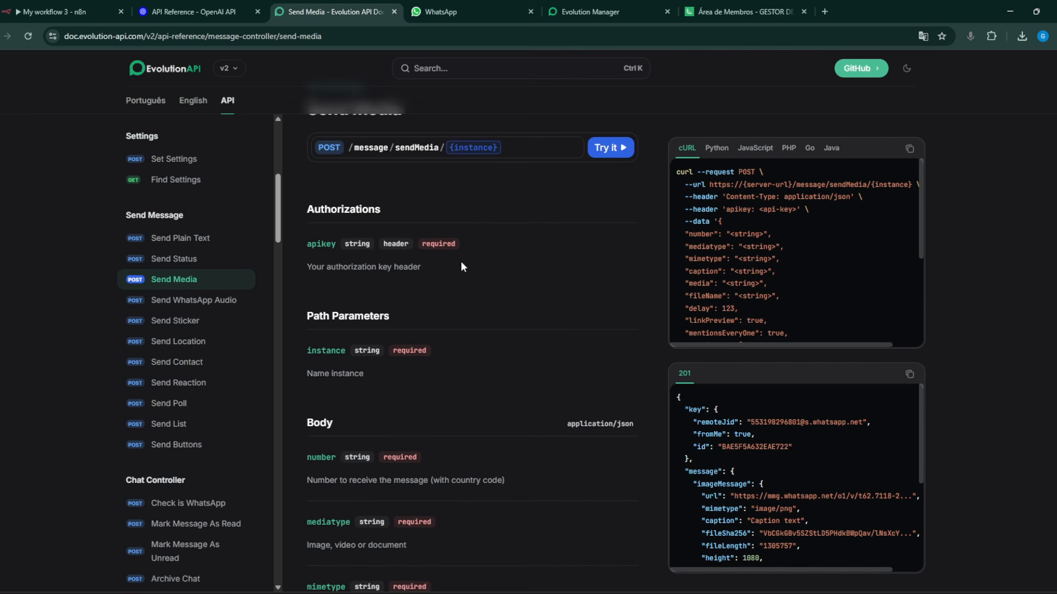
Add the Evolution API action Enviar imagem after the HTTP Request node in n8n and set its instance name to BOT
click(106, 5)
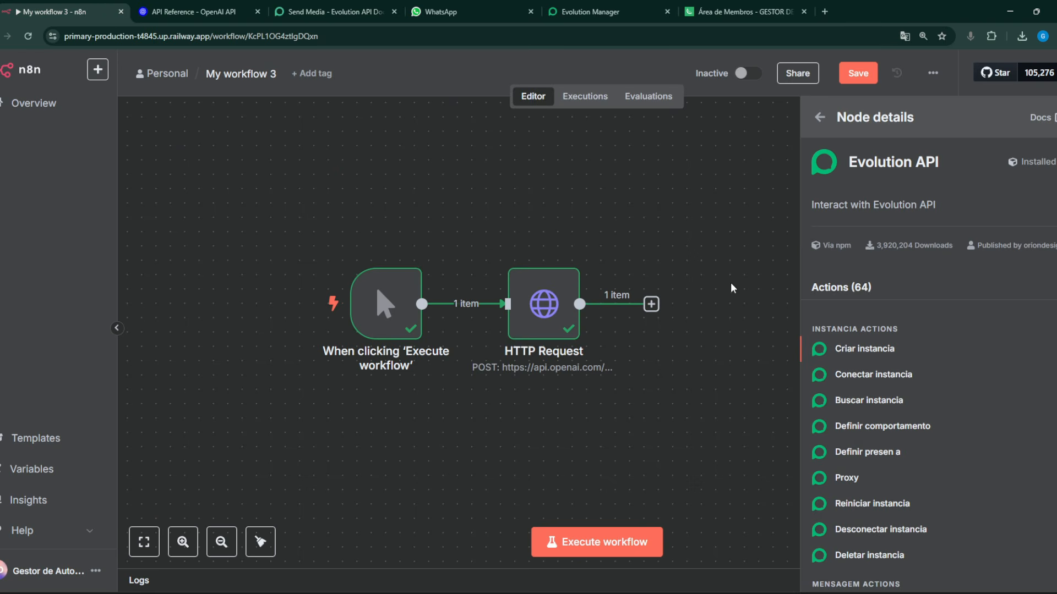
scroll(993, 323, down, 5)
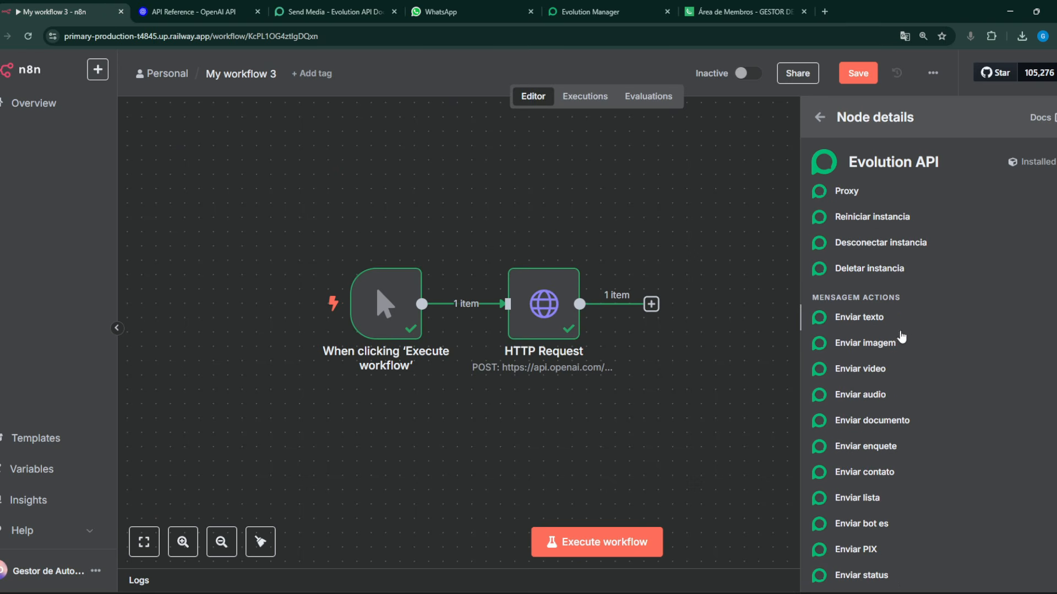
click(848, 343)
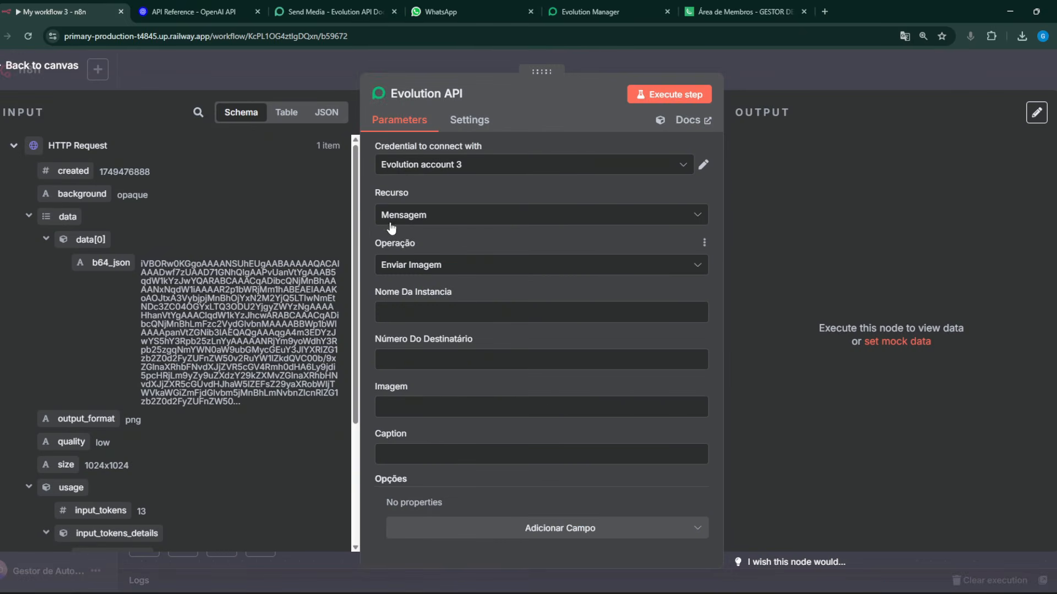
click(420, 316)
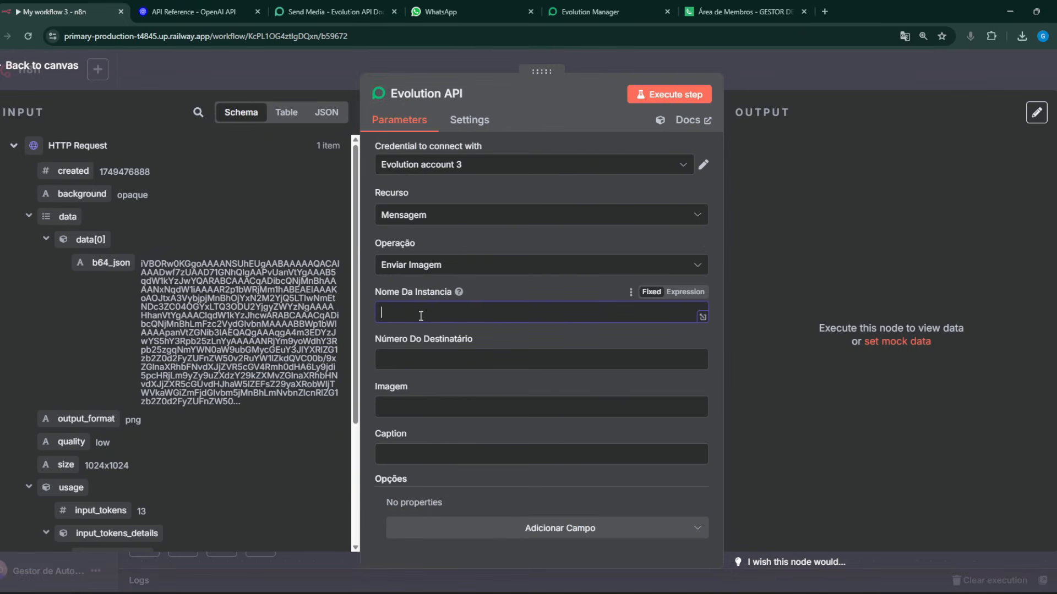
text(BOT)
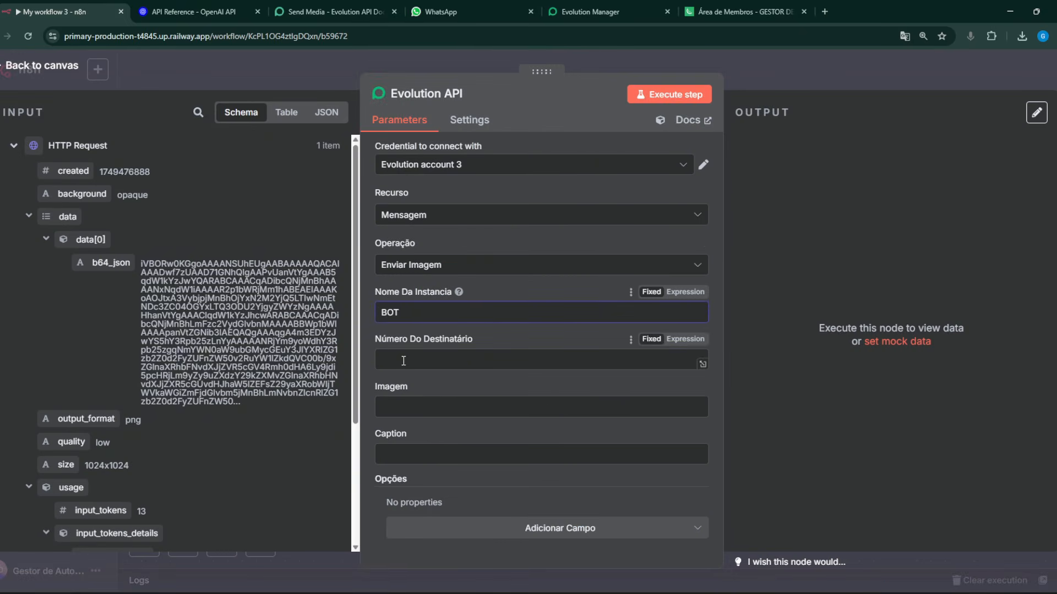
Copy the contact's phone number from the WhatsApp chat's contact details into the Evolution API node's Número Do Destinatário in n8n
click(495, 11)
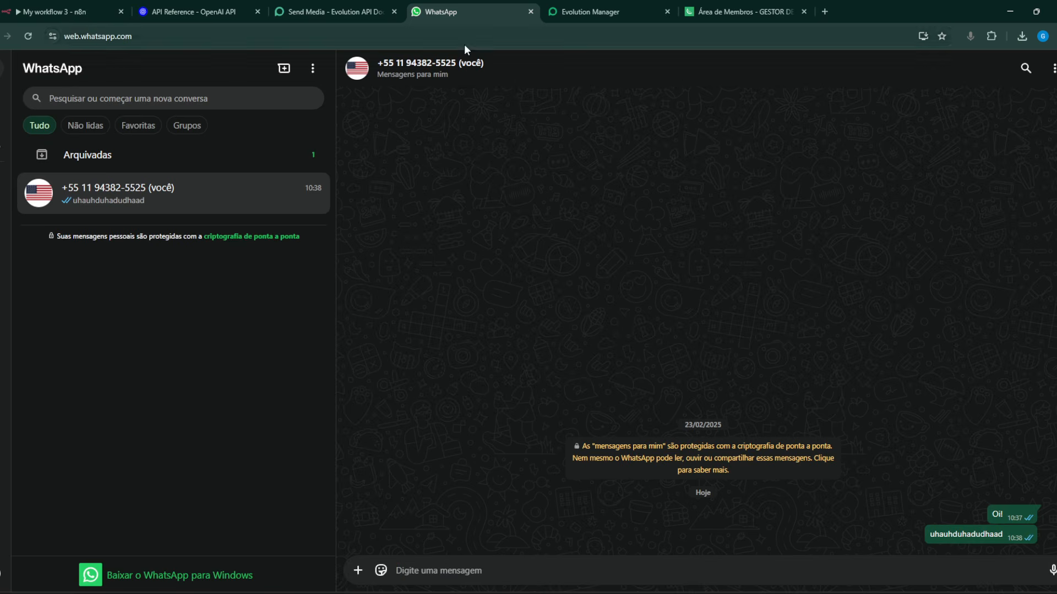
click(491, 71)
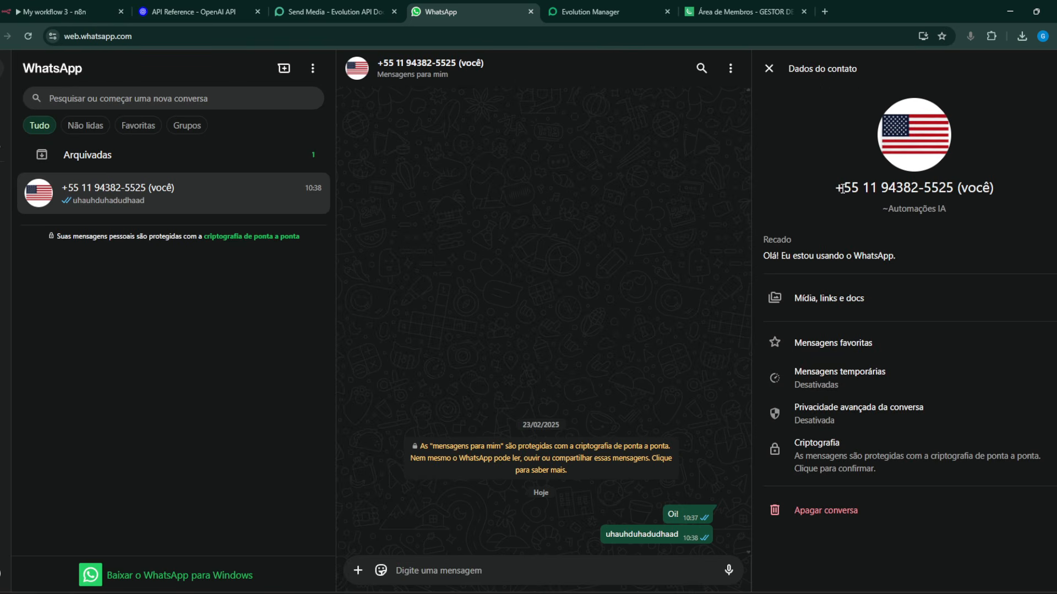
drag(837, 189, 957, 199)
key(ctrl+c)
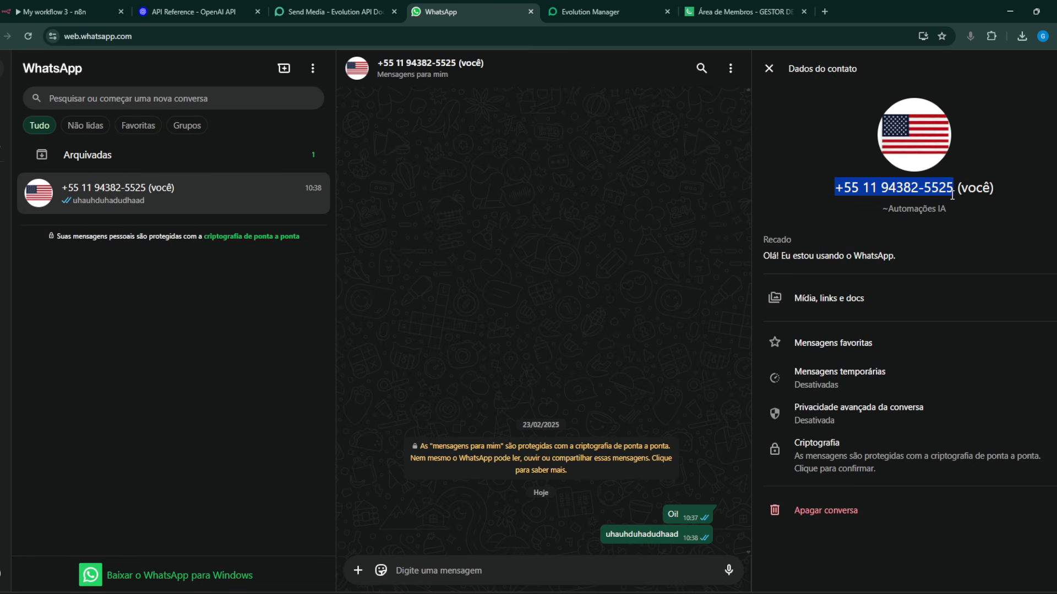
click(55, 12)
click(422, 358)
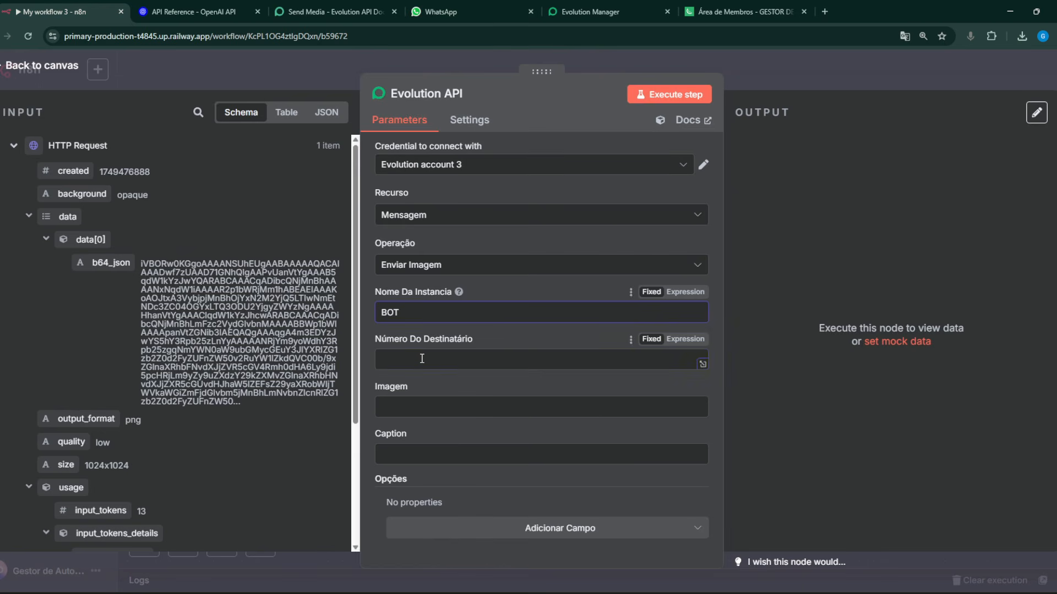
key(ctrl+v)
Map b64_json from the HTTP Request output to the Imagem parameter and execute the Evolution API node
click(410, 405)
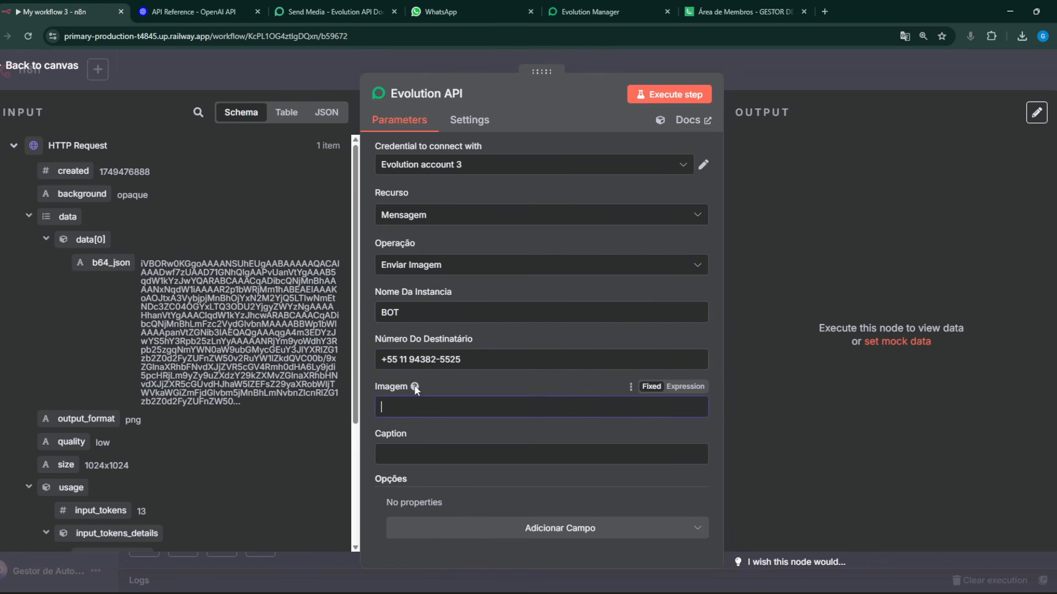
mouse_move(416, 386)
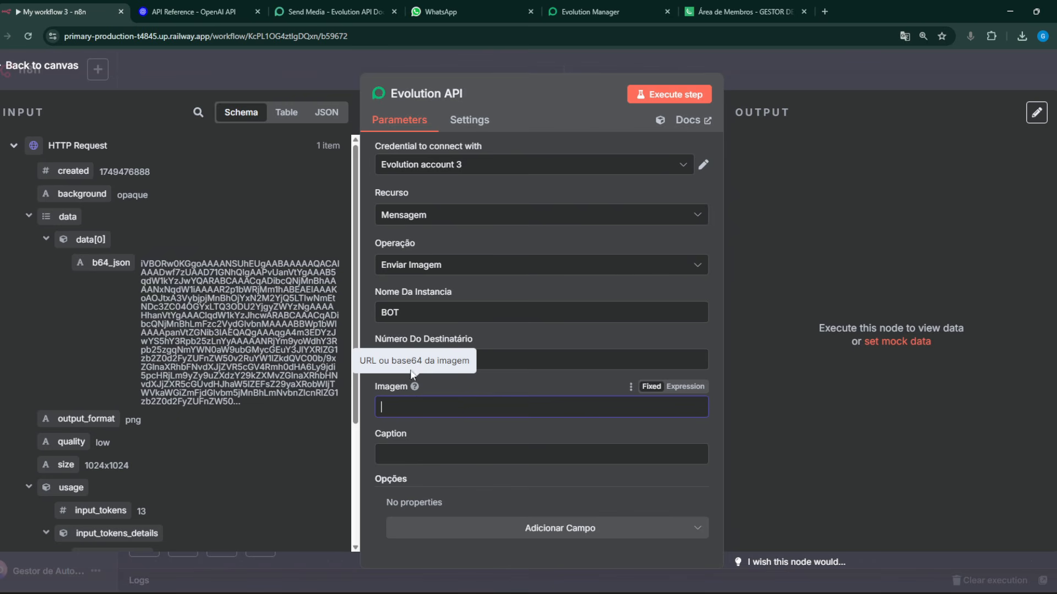
drag(410, 360, 406, 361)
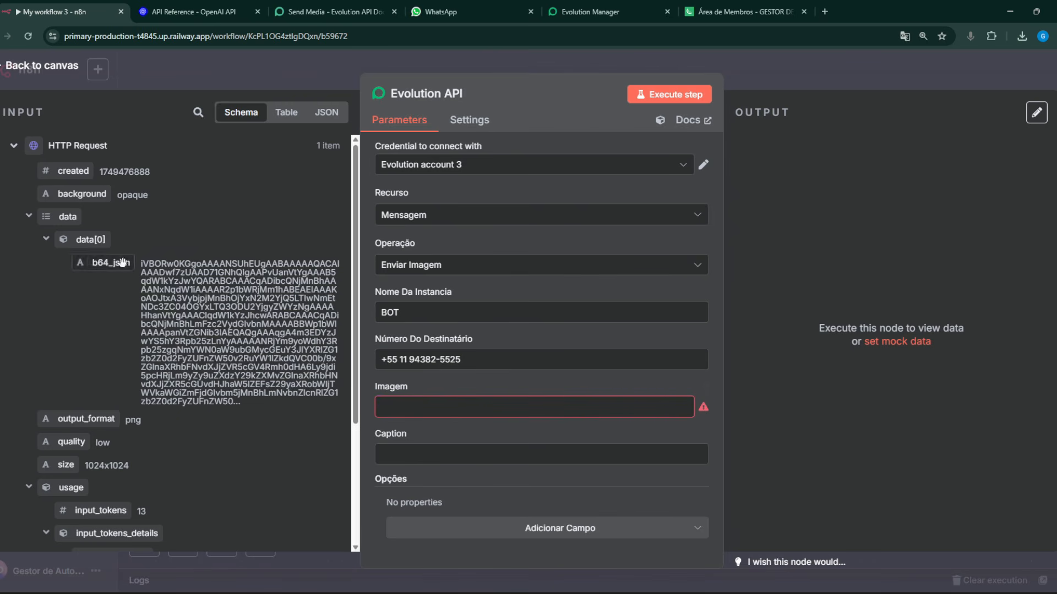
drag(133, 280, 440, 407)
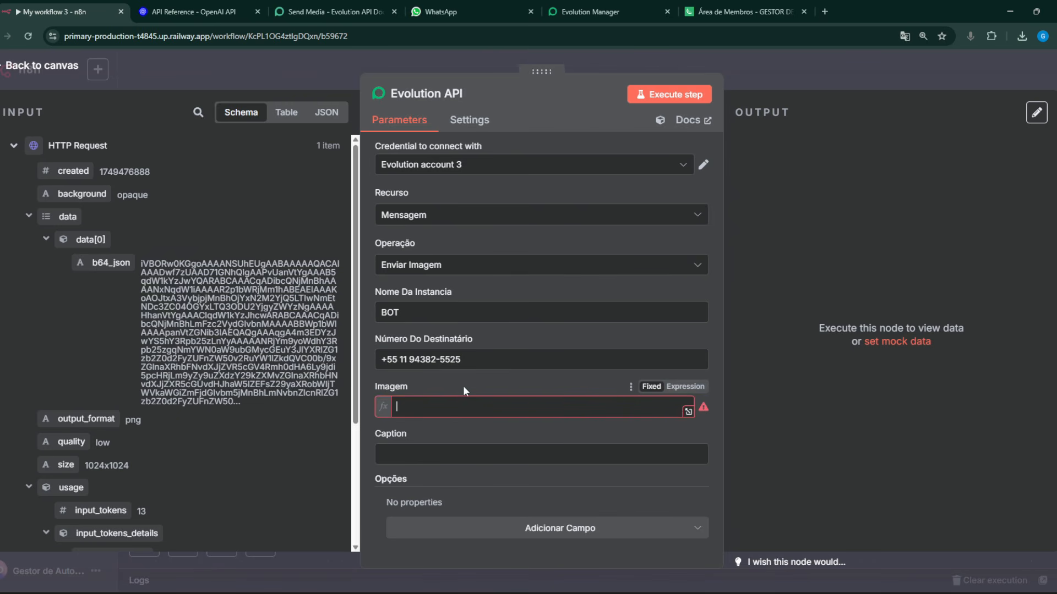
click(510, 374)
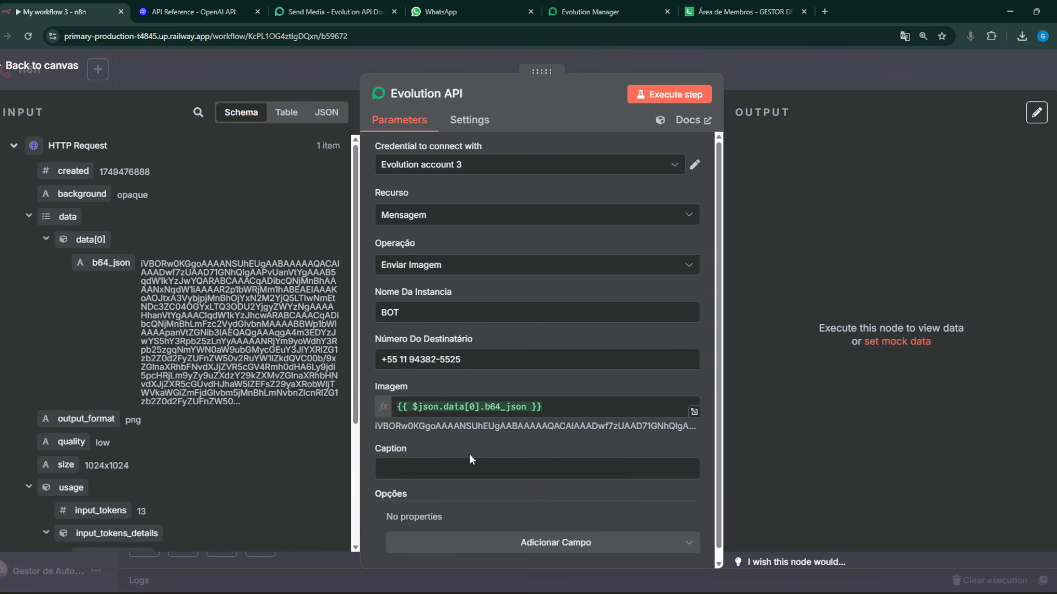
click(682, 100)
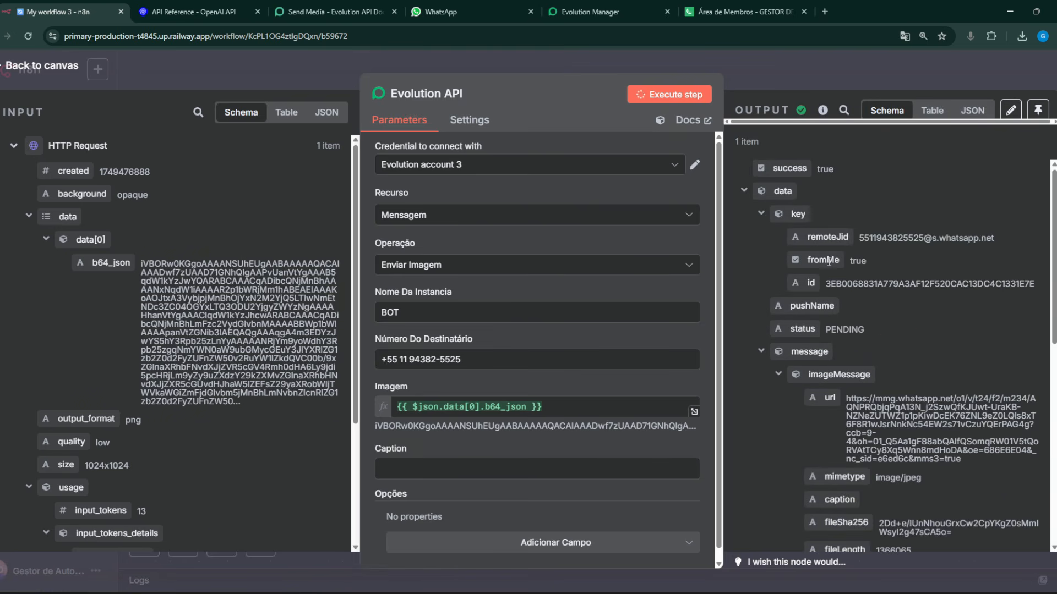
Check the delivered image at full size in the WhatsApp chat, and return to the Evolution API node in n8n
click(493, 8)
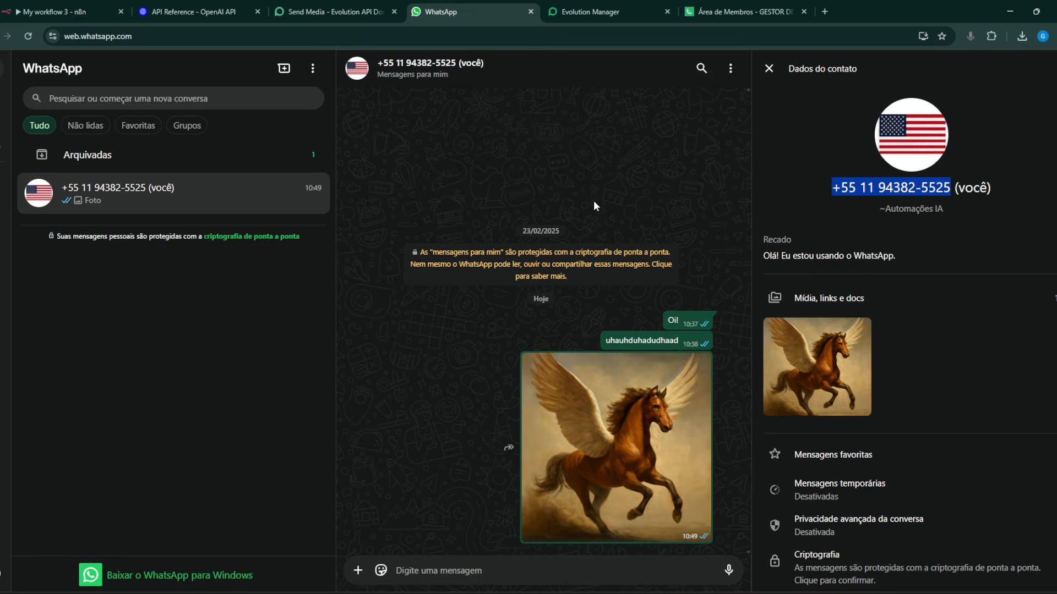
click(574, 389)
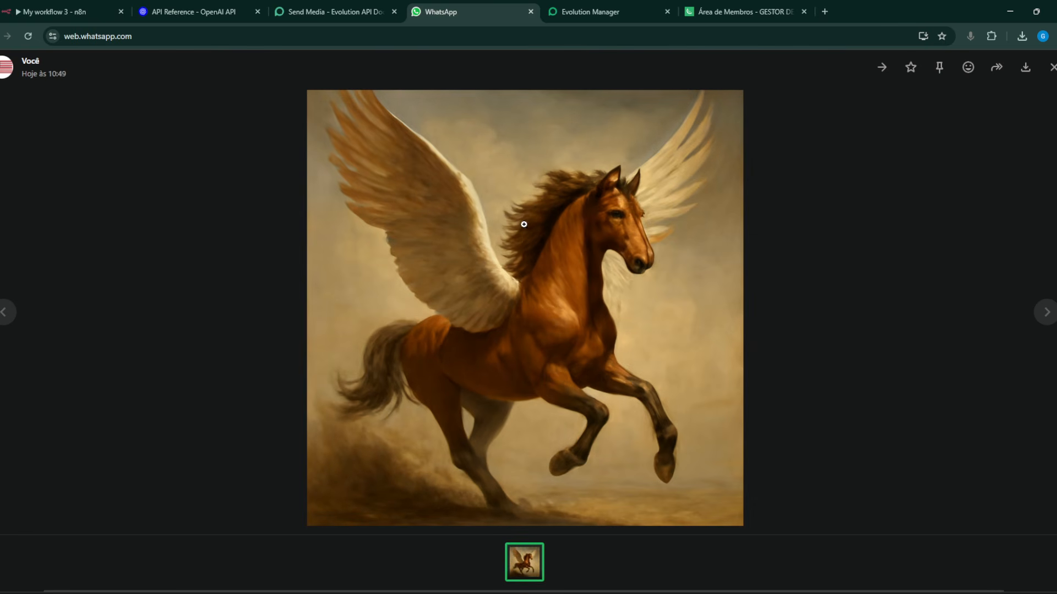
click(61, 11)
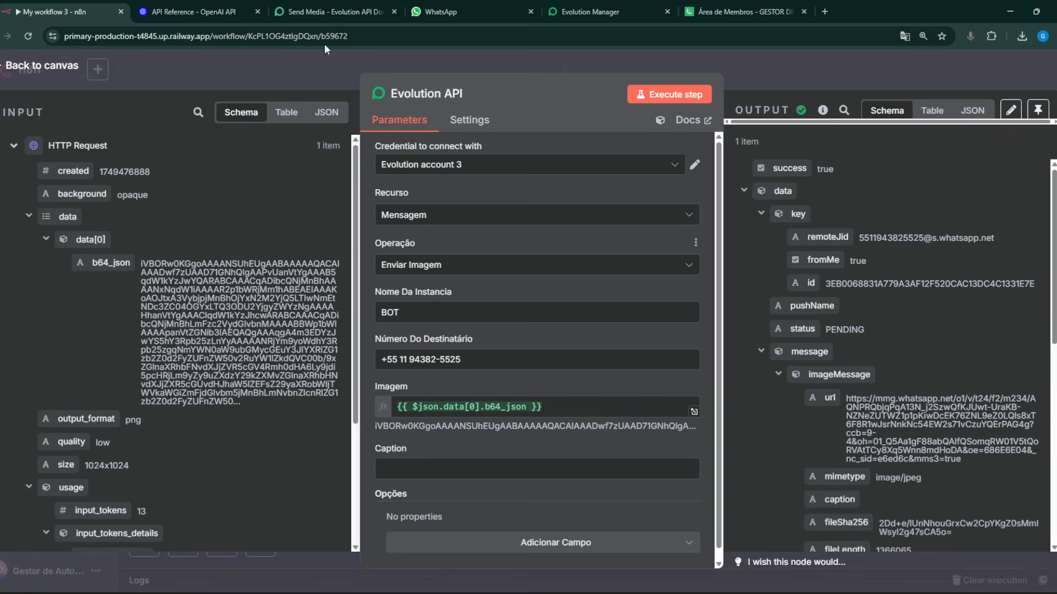
click(312, 7)
click(440, 11)
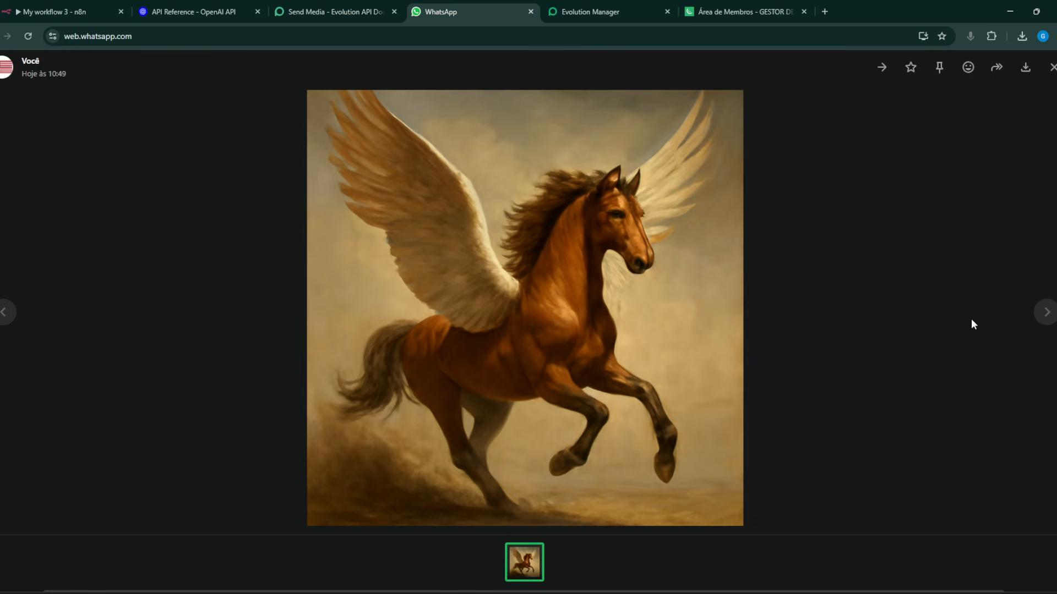
click(984, 213)
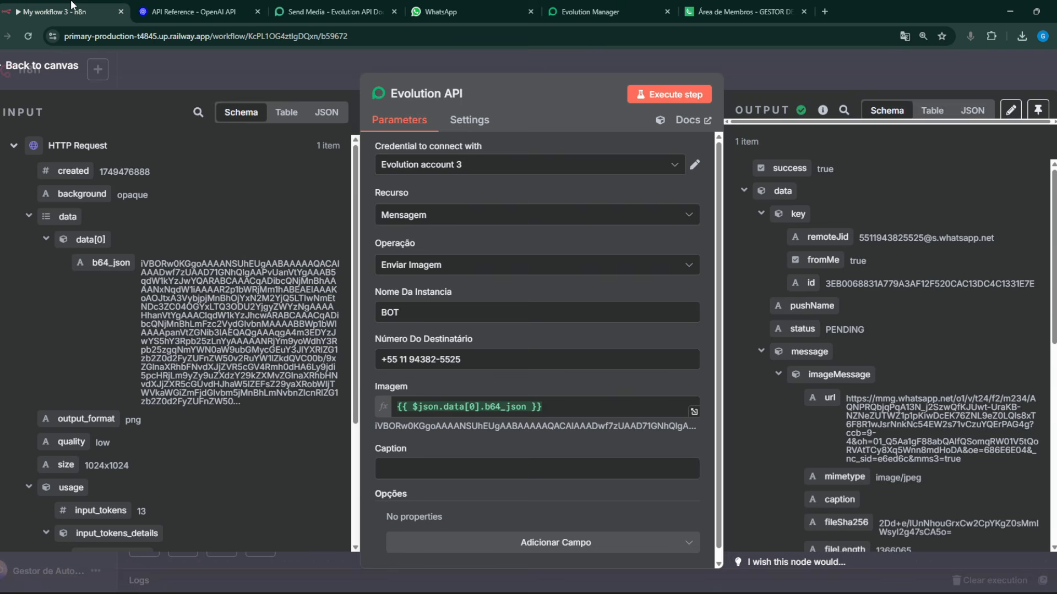
click(60, 11)
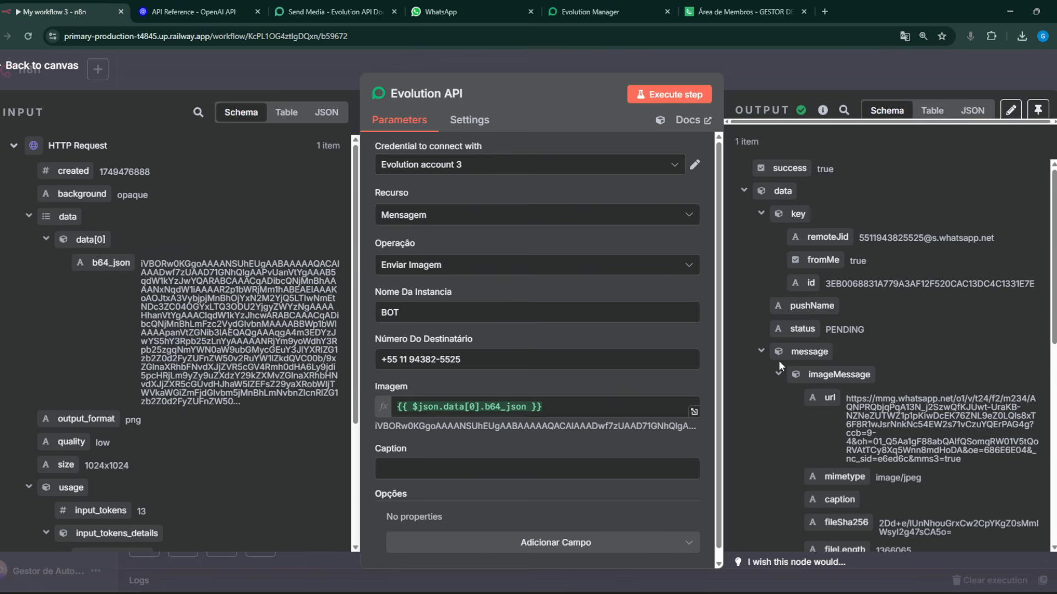